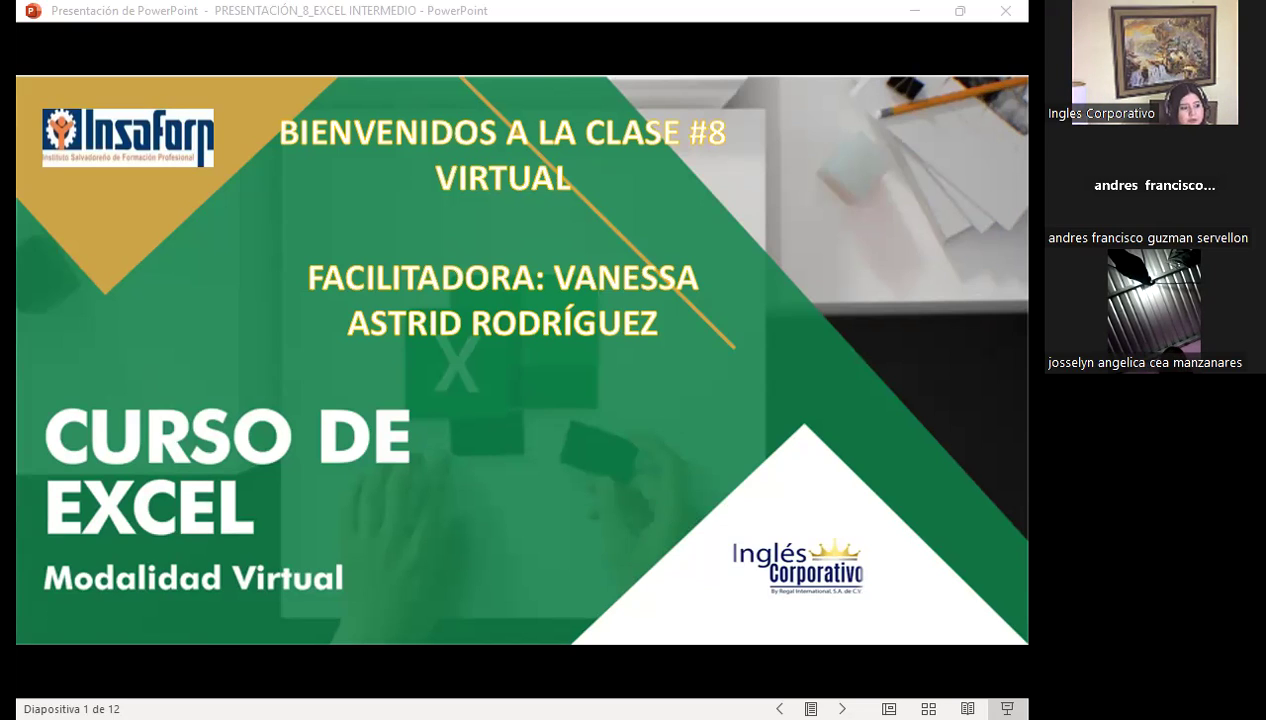
- Switch from the class #8 slideshow to the Excel Intermedio course page in Firefox
key("alt+Tab")
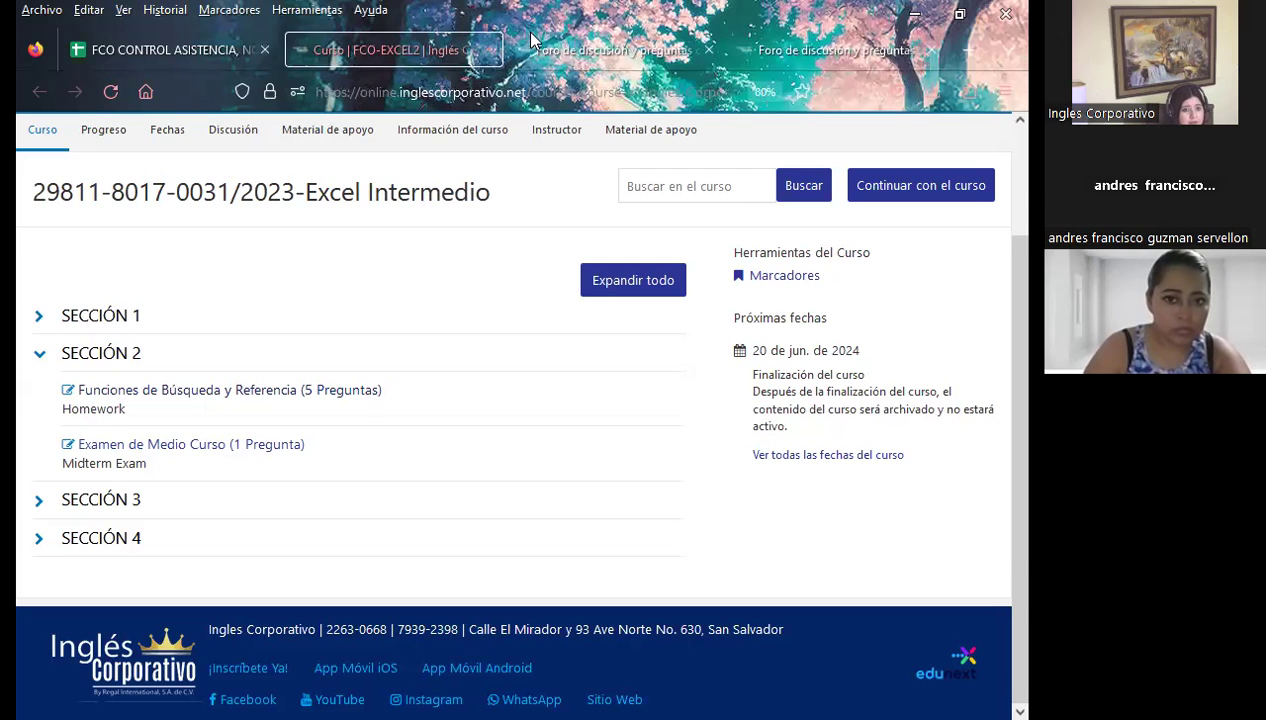
- Open the 'Foro de discusión y preguntas clase #8' unit with the BUSCARV versus BUSCARH question
key("ctrl+Tab")
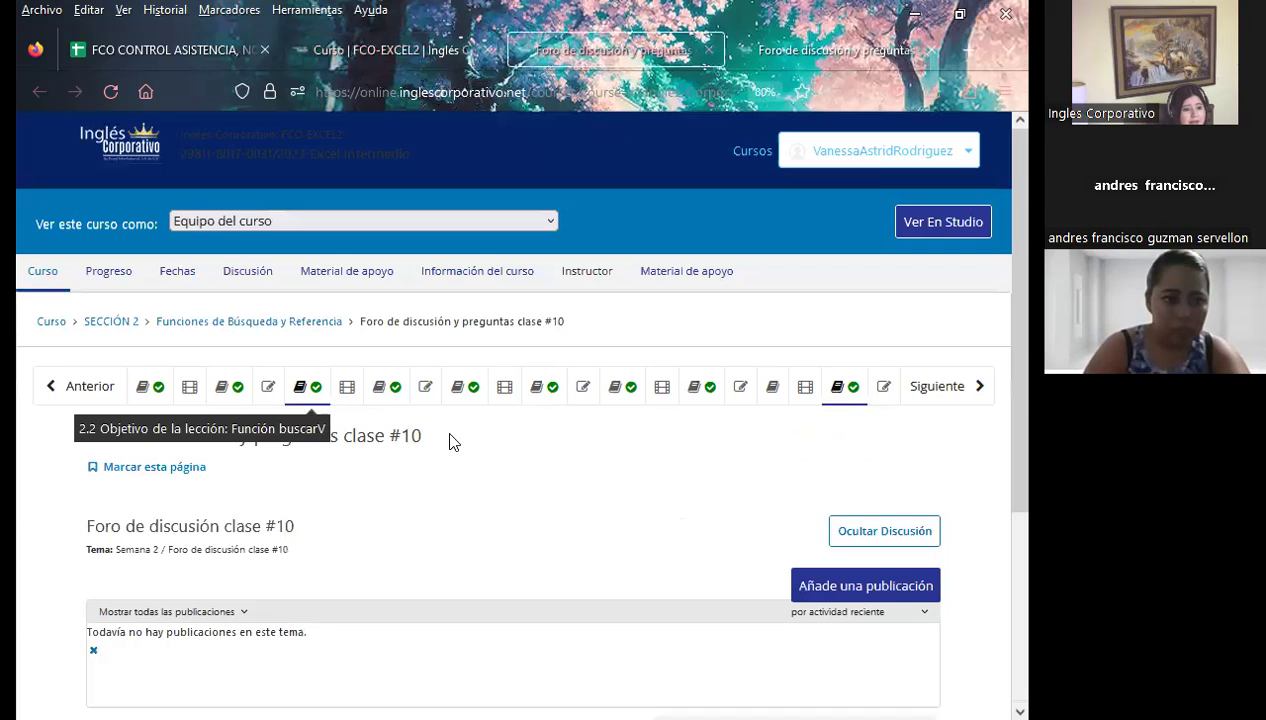
left_click(548, 397)
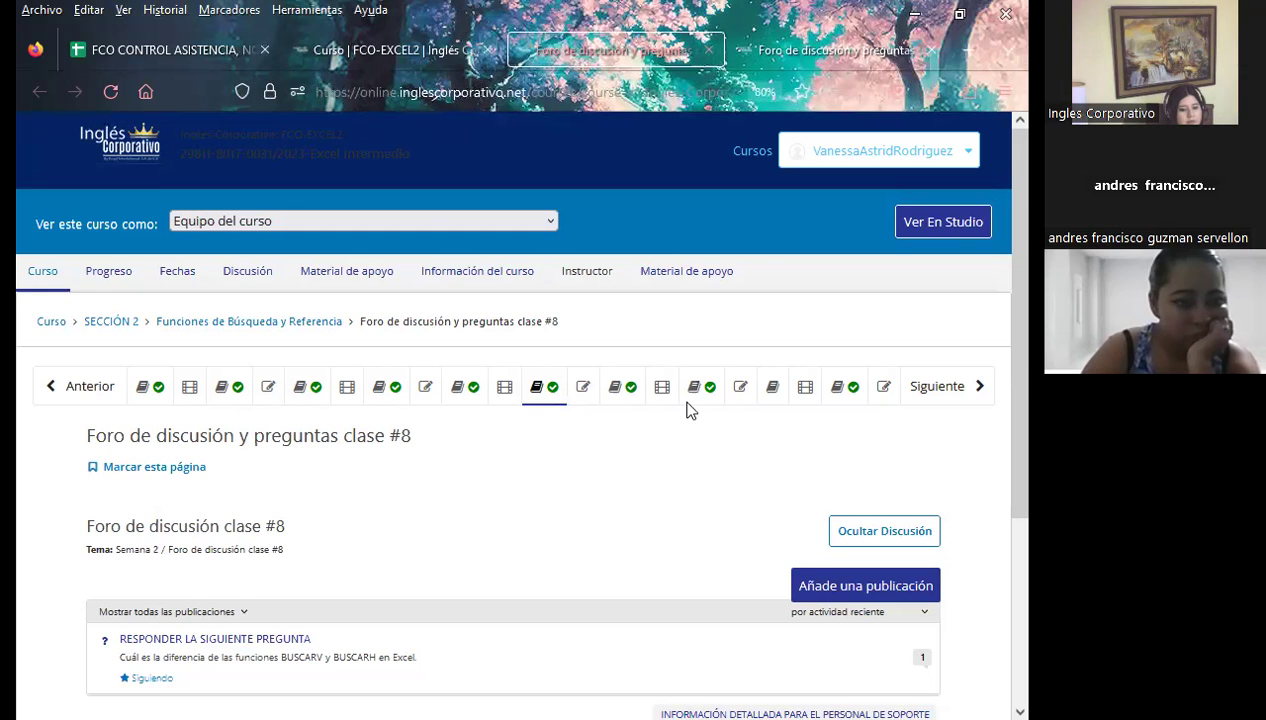
- Return from the class #8 forum to the Excel Intermedio PowerPoint slideshow
key("alt+Tab")
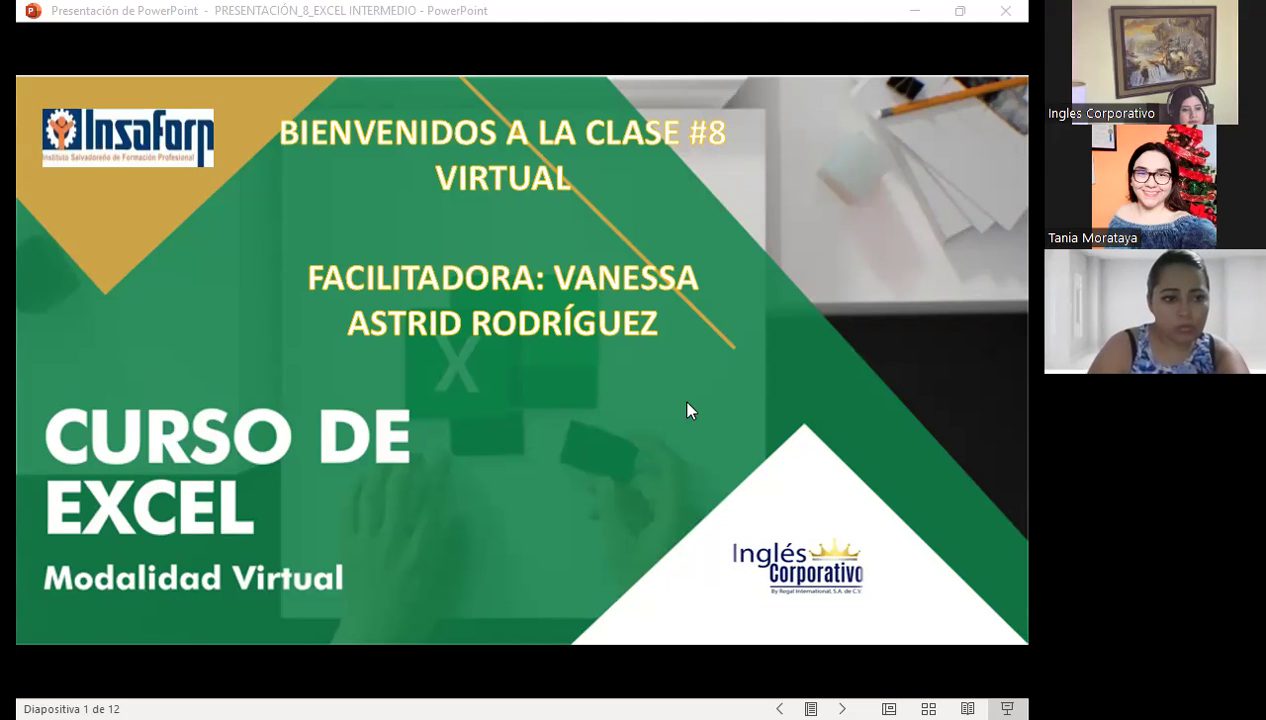
- Advance the slideshow through the 'SESIÓN: 8 – EXCEL INTERMEDIO' slide to the Agenda slide
left_click(614, 467)
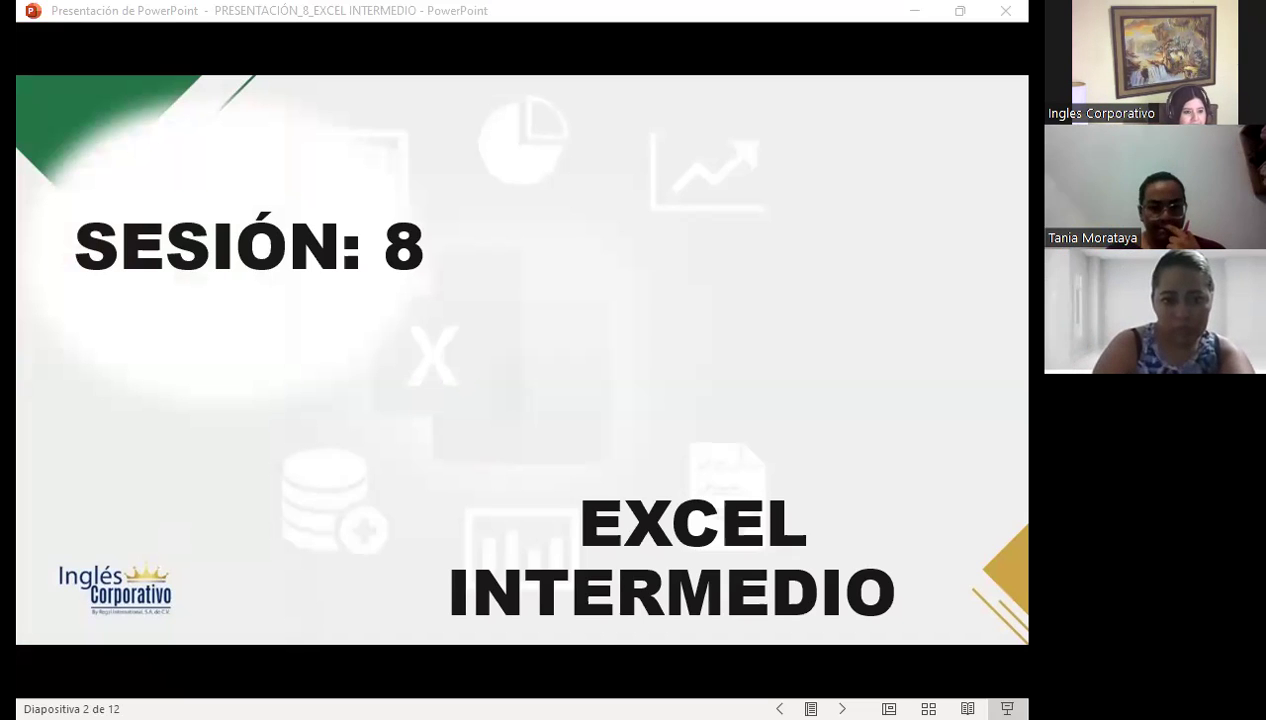
key("Right")
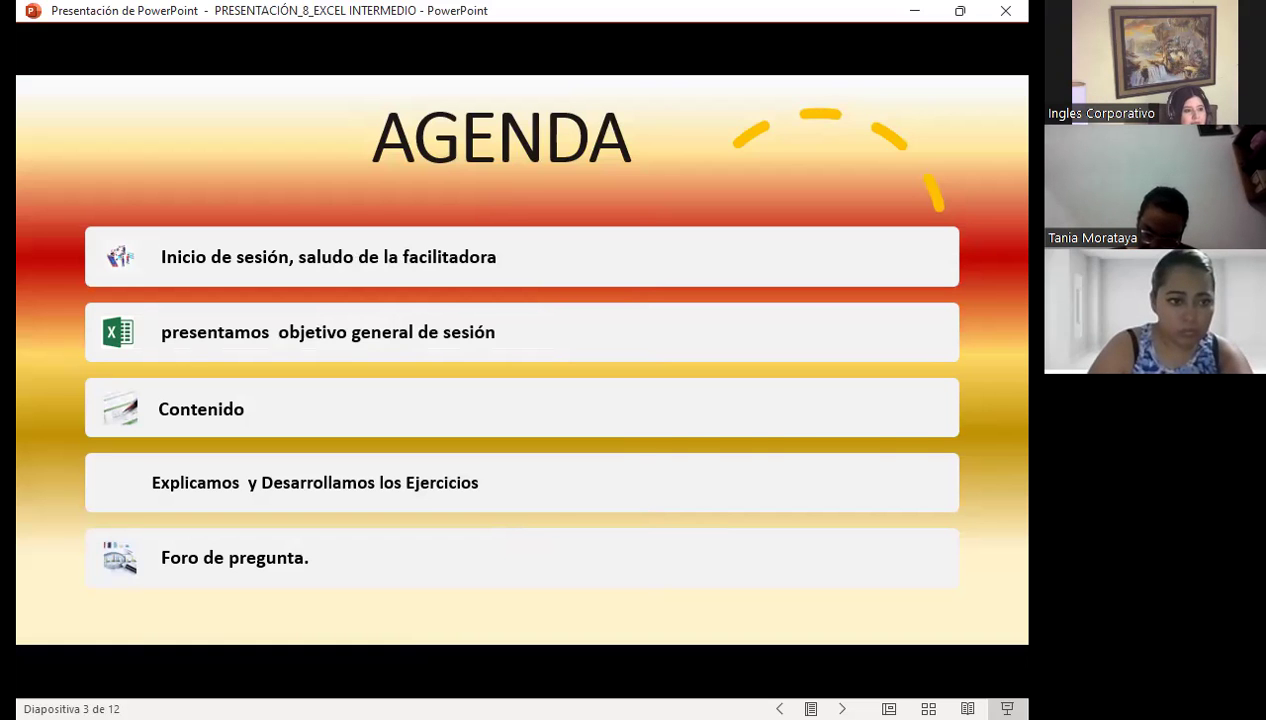
- Advance through slide 4 (Objetivo general) to slide 5, the BuscarH definition and syntax
key("Right")
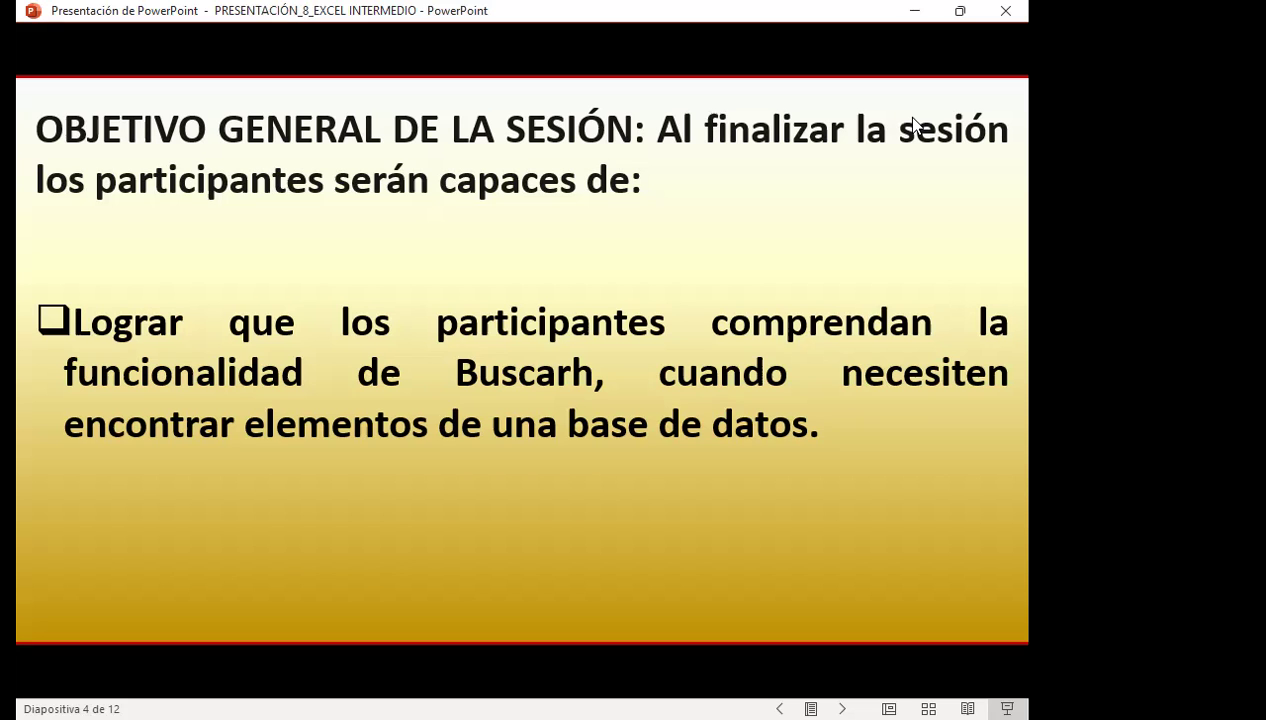
key("Right")
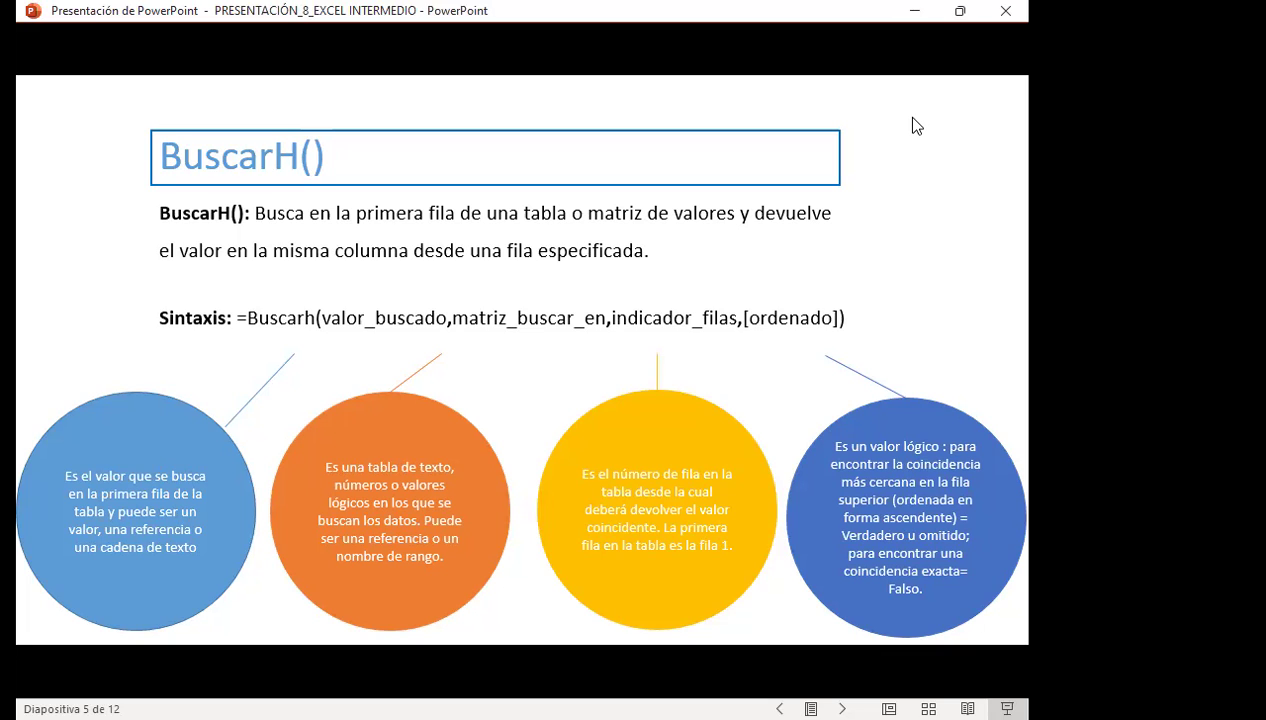
- Advance to slide 6, Caso Práctico, explaining the =buscarh(b3,$a$11:$e$14,3) formula
left_click(916, 125)
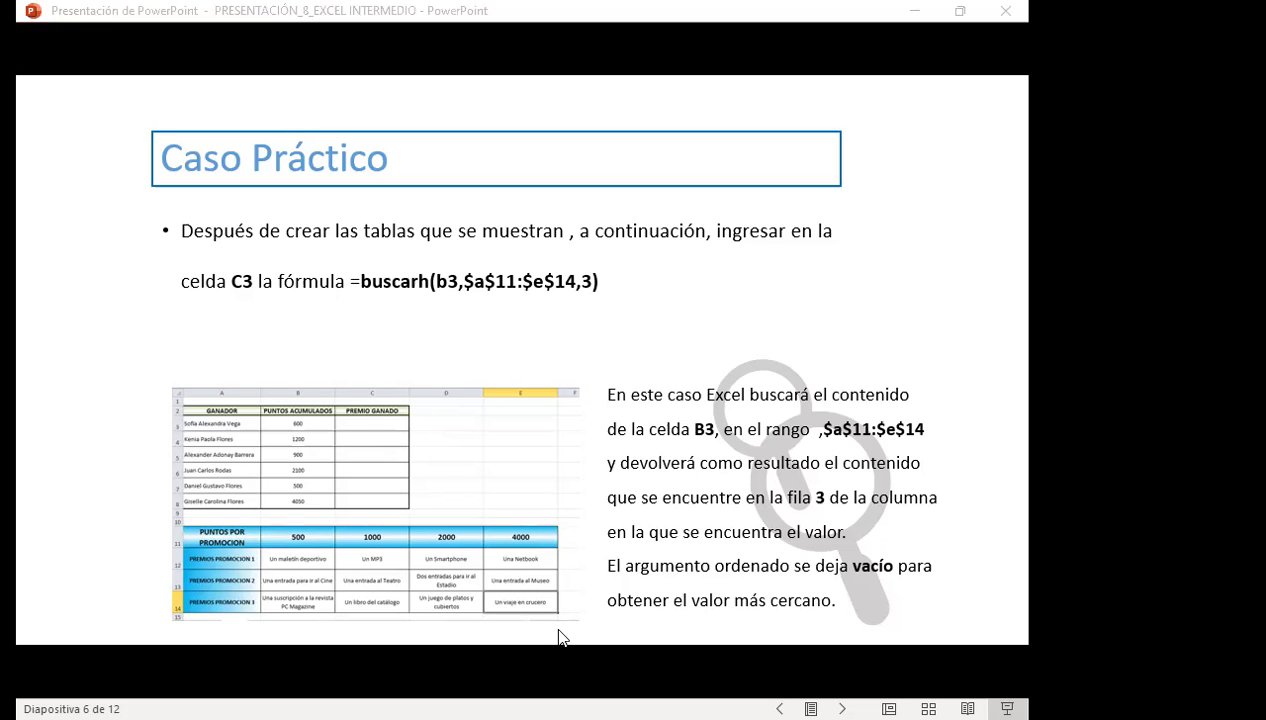
- In Excel, browse the Base de Datos customer table and select header cell D2
key("alt+Tab")
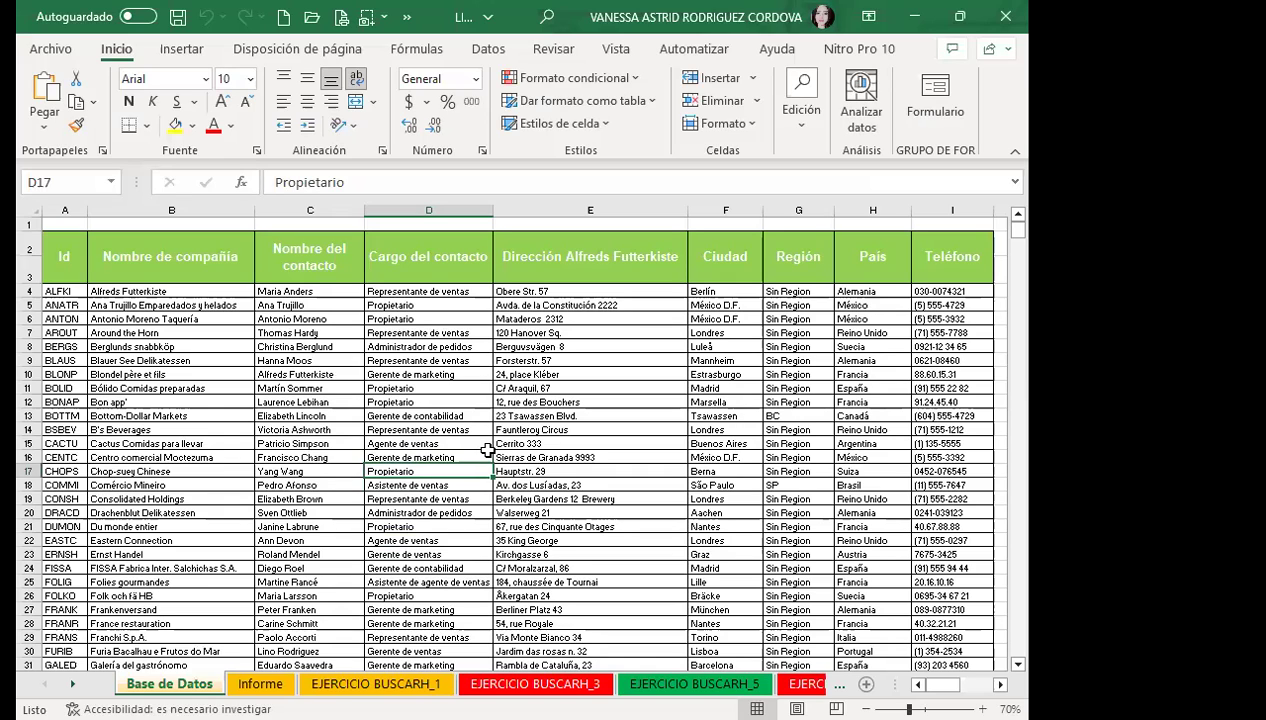
left_click(529, 441)
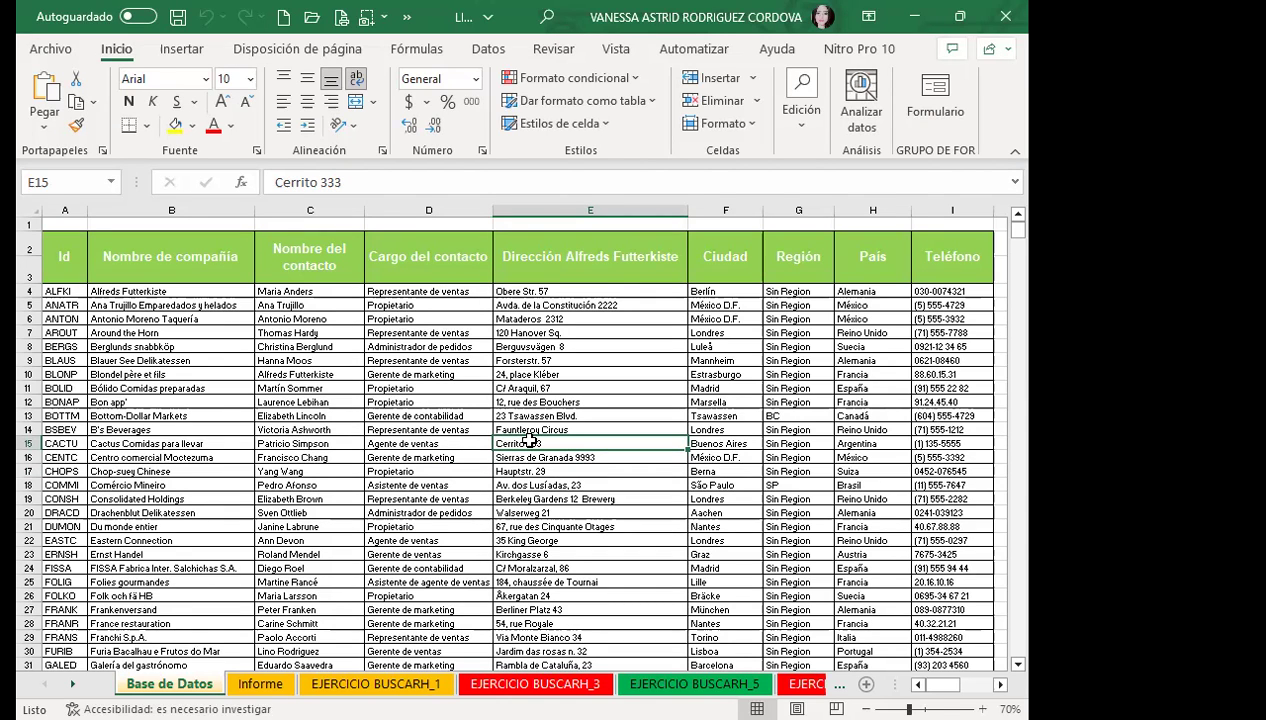
left_click(372, 387)
scroll(336, 531, "down", 5)
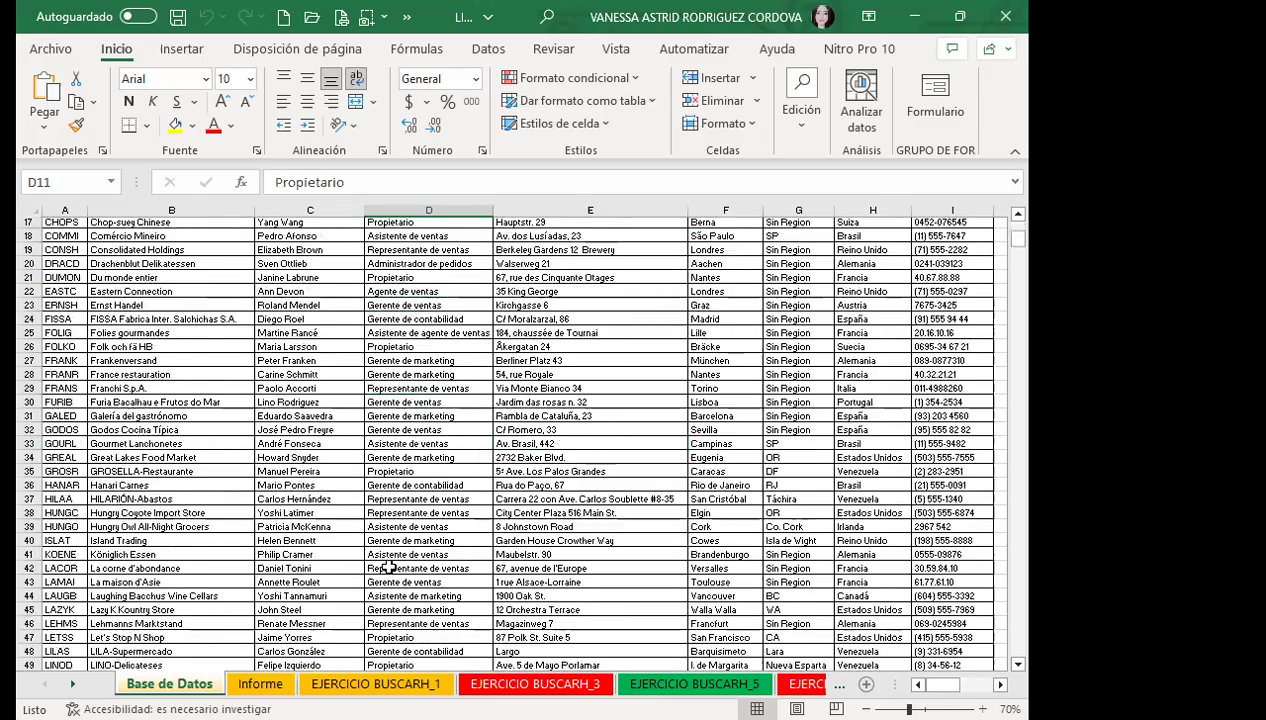
scroll(388, 567, "down", 8)
scroll(390, 560, "down", 8)
scroll(390, 550, "down", 7)
scroll(393, 547, "up", 9)
scroll(395, 545, "up", 7)
scroll(394, 530, "up", 6)
scroll(394, 515, "up", 6)
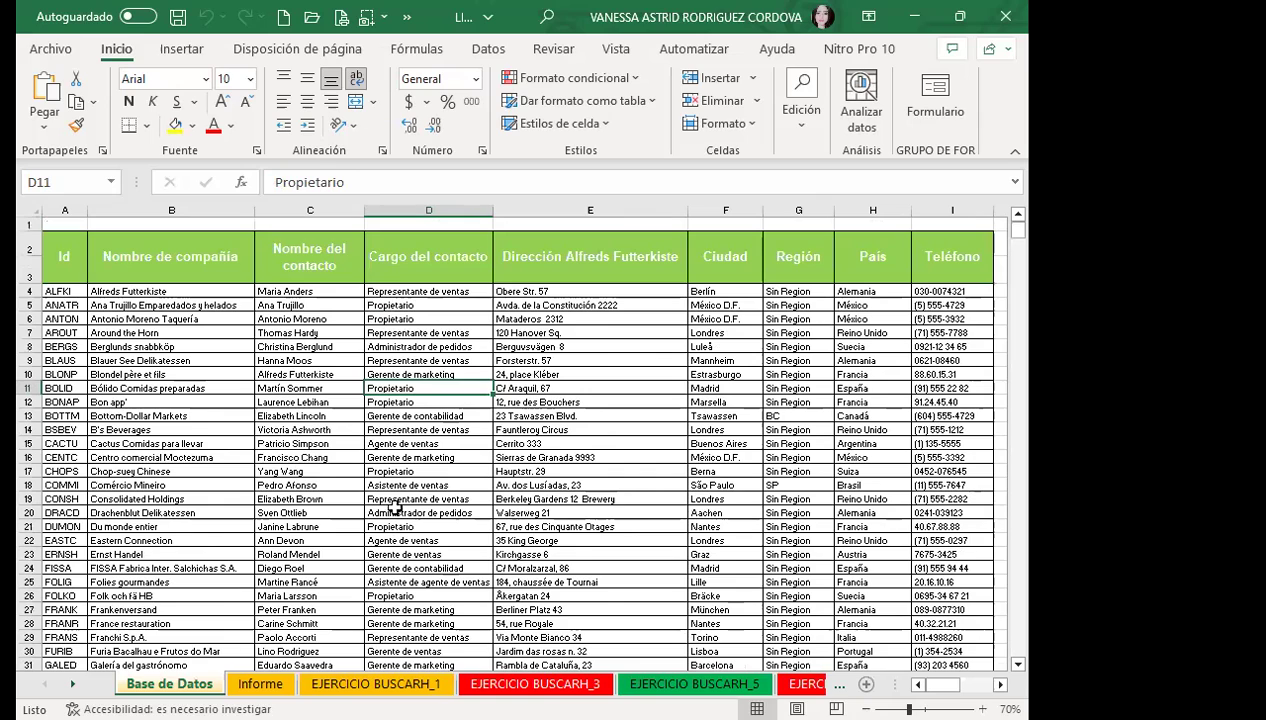
left_click(400, 272)
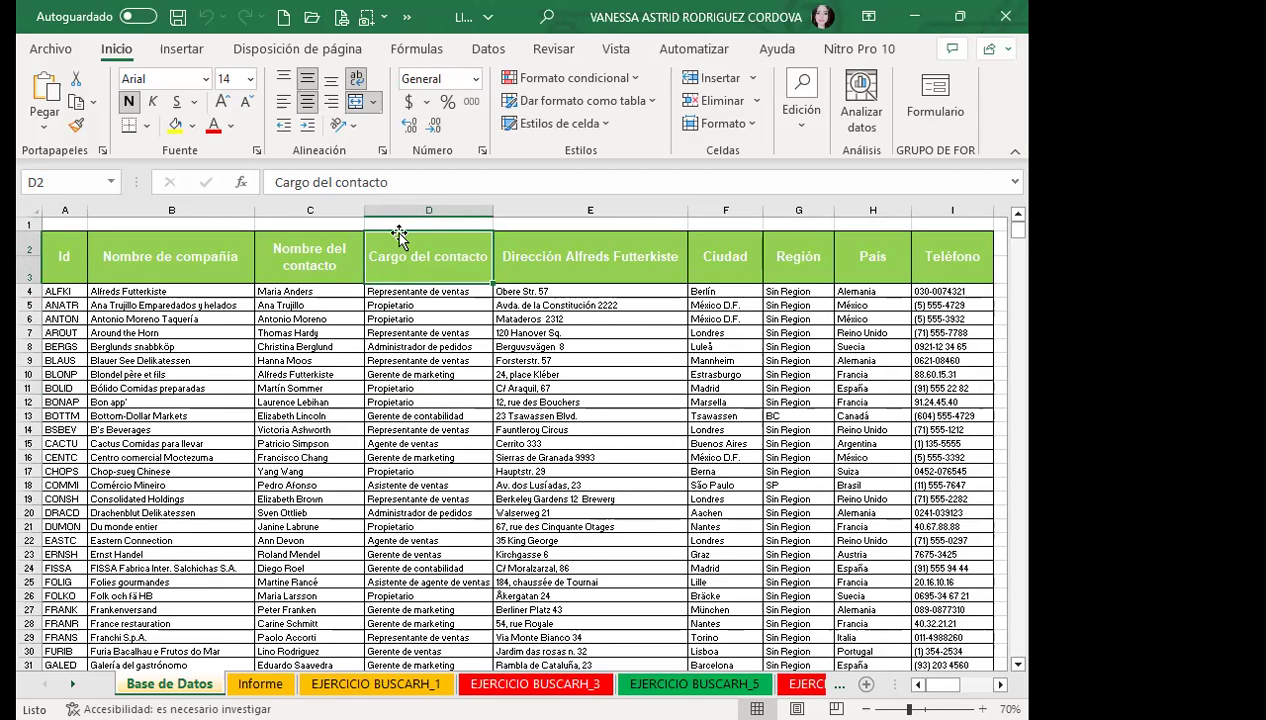
- Select the customer table A2:I93 and name it MATRIZ_1 via the Name Box
mouse_move(68, 253)
left_mouse_down()
mouse_move(213, 291)
mouse_move(960, 655)
mouse_move(993, 648)
left_mouse_up()
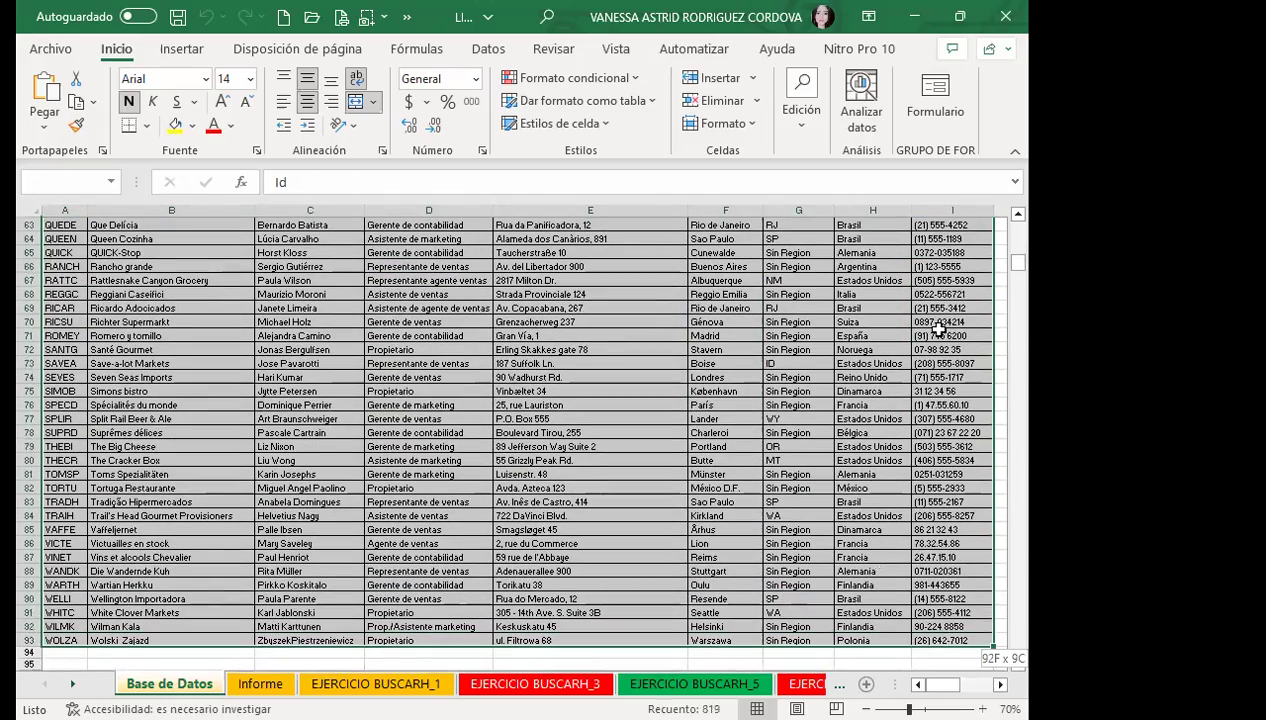
scroll(947, 249, "down", 8)
left_click_drag(940, 327, 947, 249)
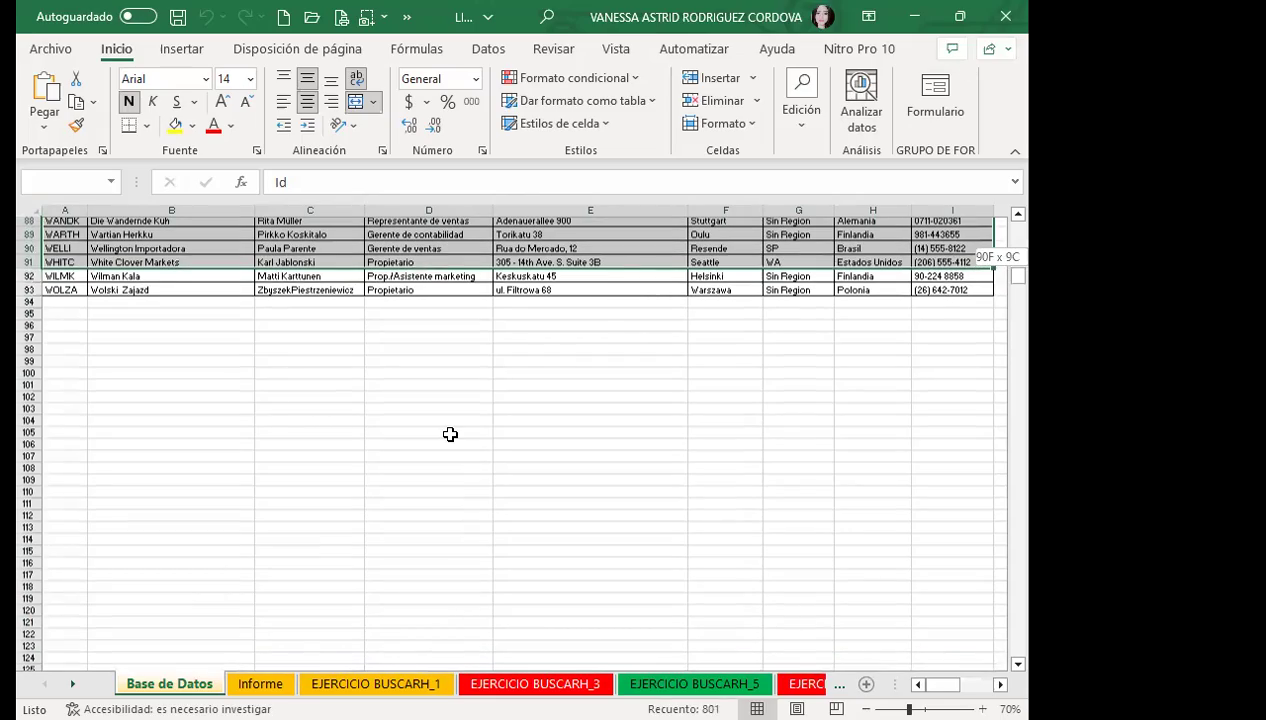
left_click(950, 289, "shift")
scroll(593, 318, "up", 20)
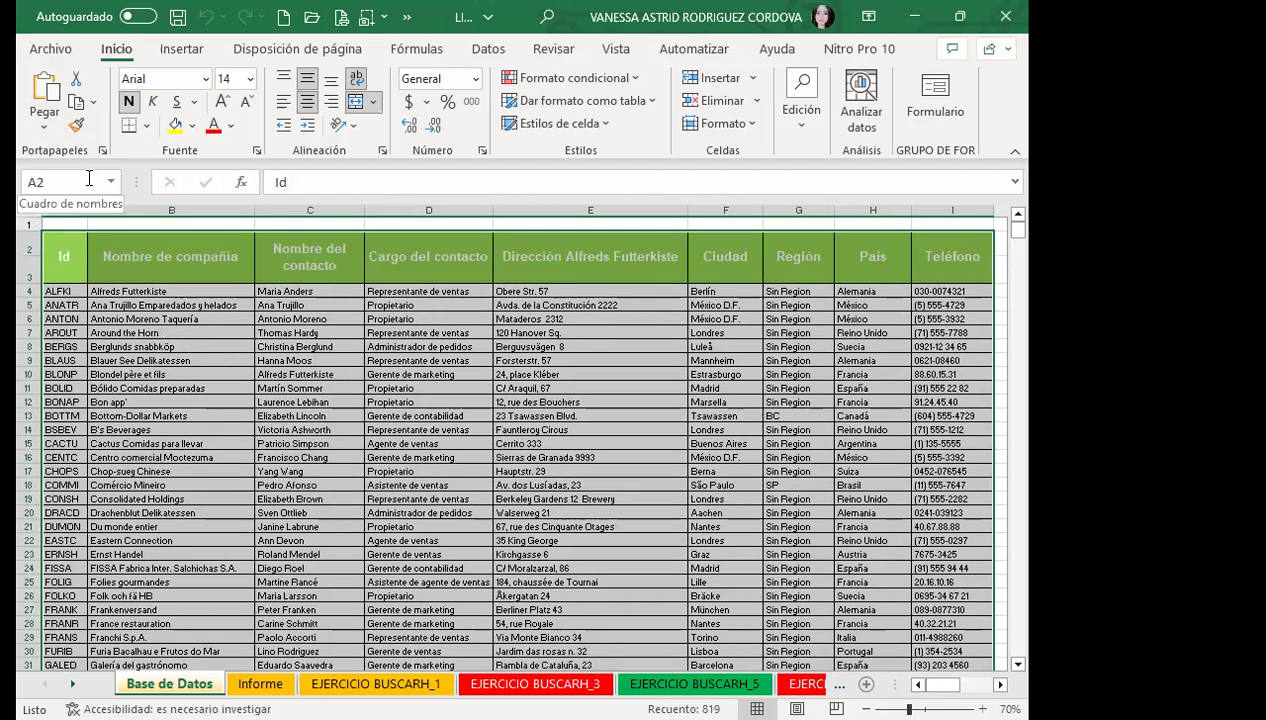
left_click(69, 178)
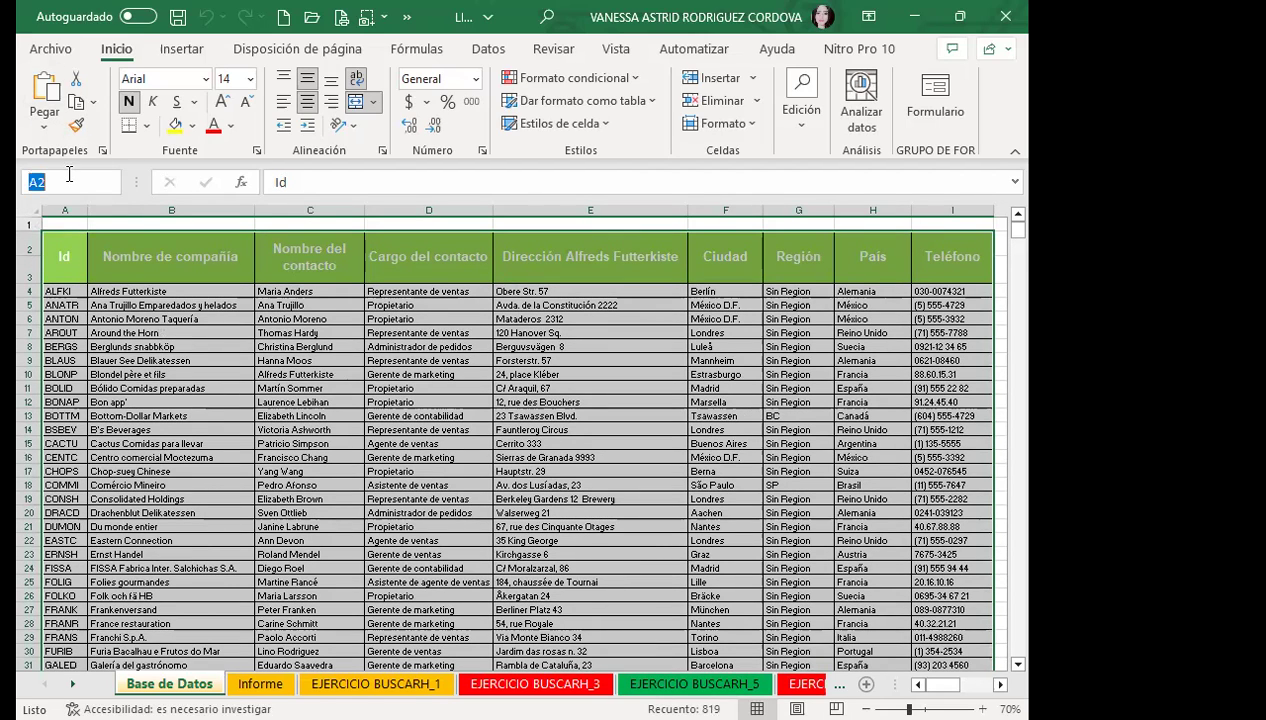
type("MATRIZ_1")
key("Return")
left_click(187, 385)
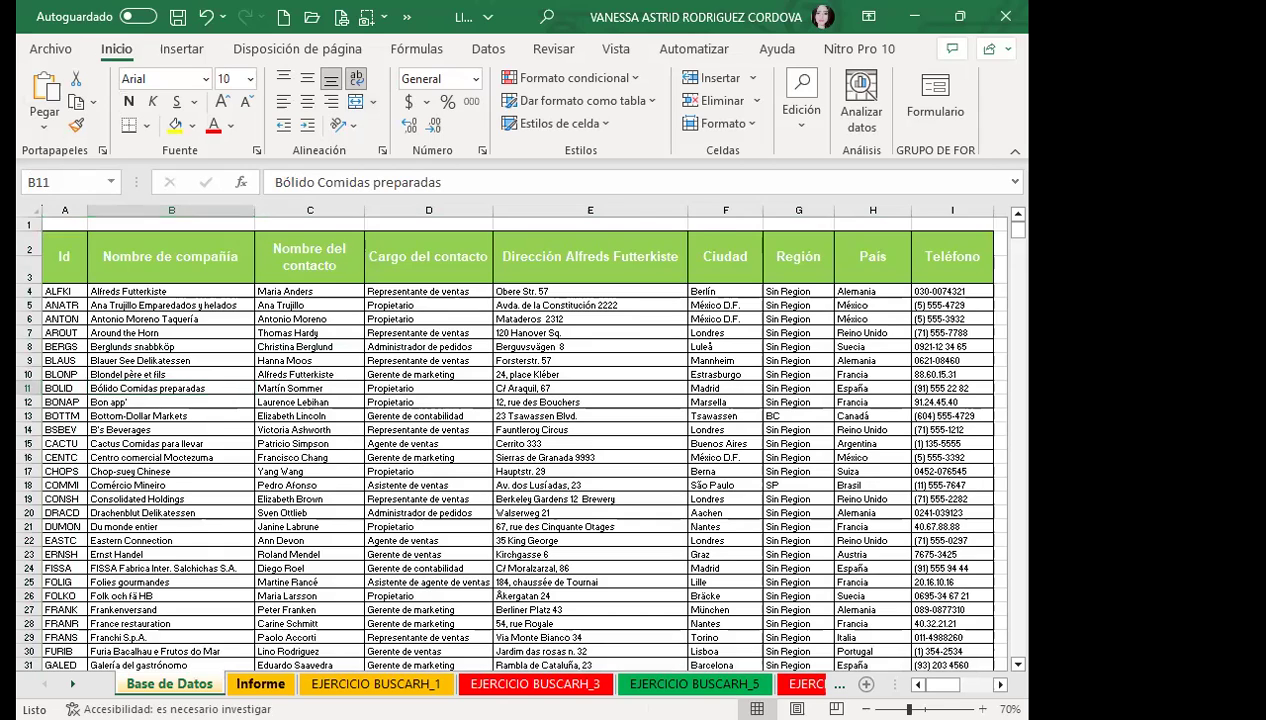
- Go to the Informe sheet and select the client codes B10:B20
key("ctrl+Page_Down")
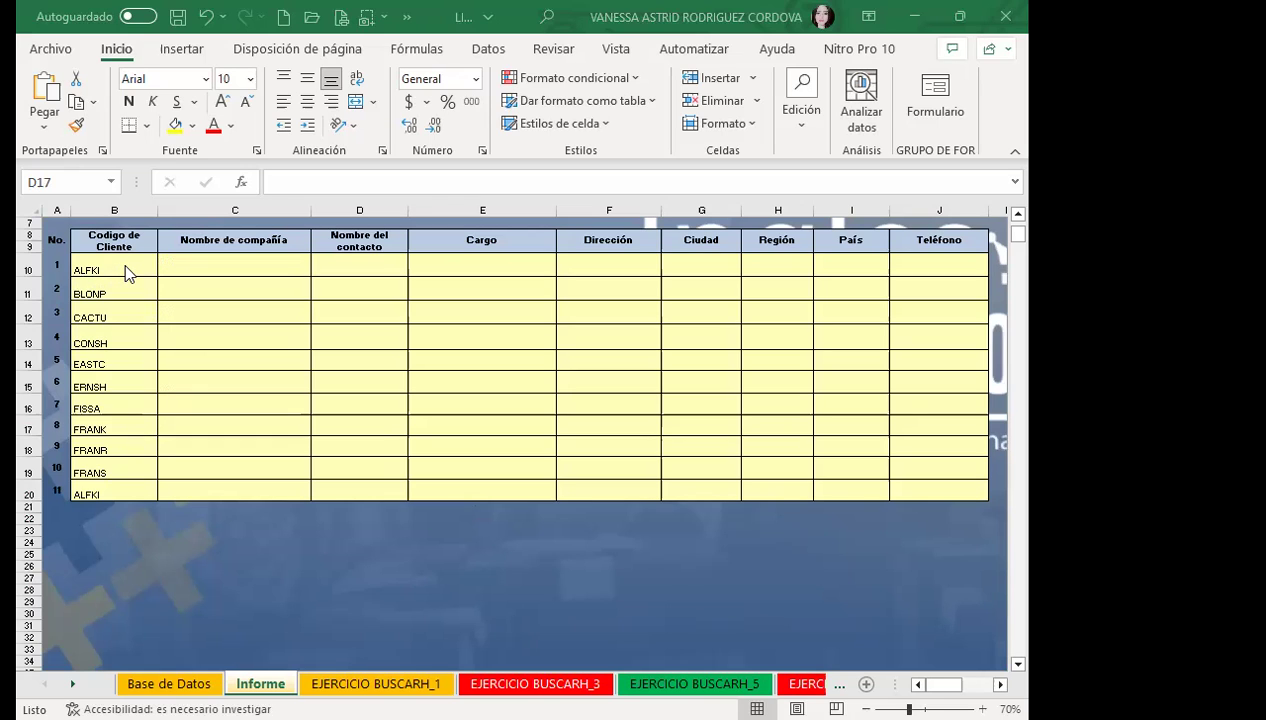
left_click_drag(124, 272, 137, 484)
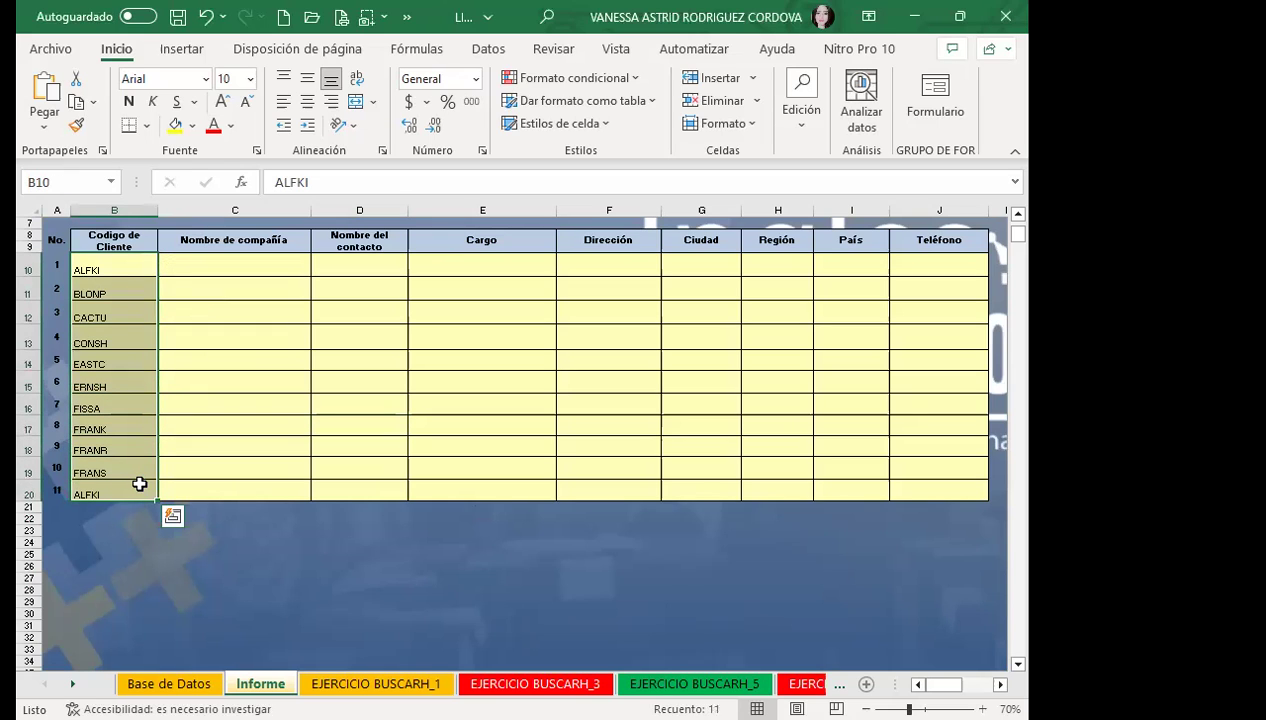
- Name the selected client code cells B10:B20 'CODIGO'
left_click(78, 175)
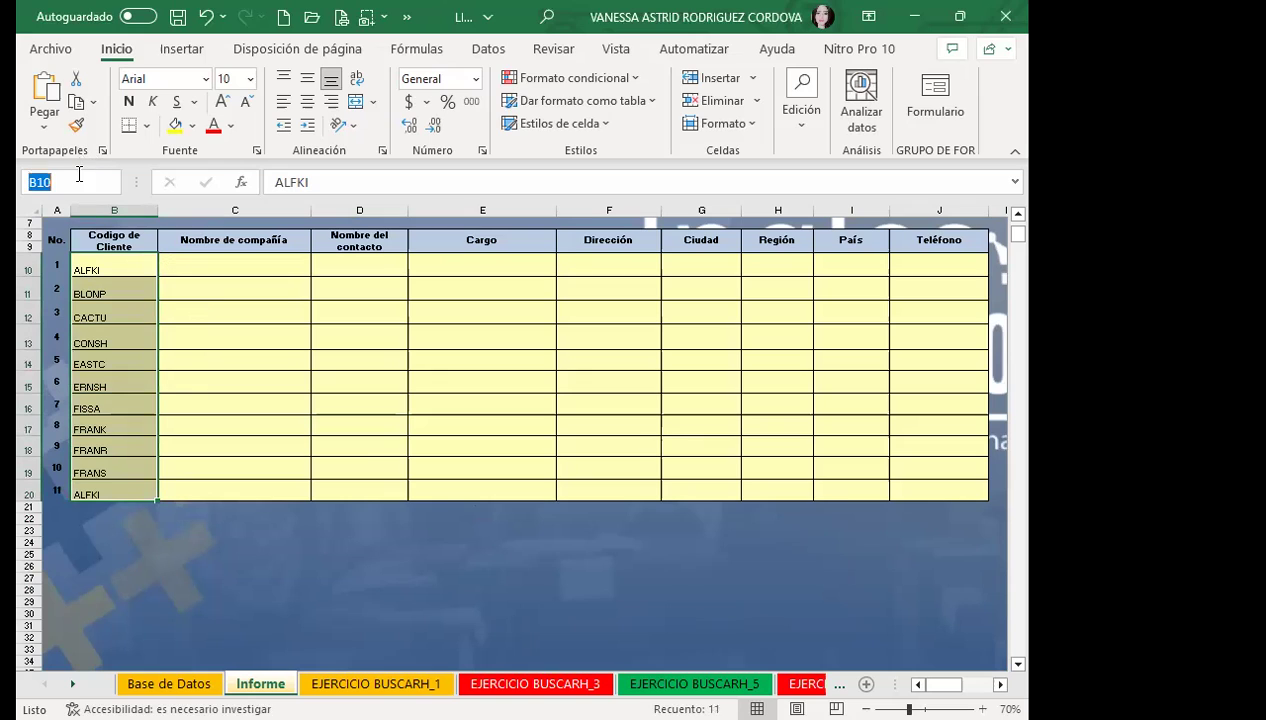
type("CODIGO")
key("Return")
- In C10, enter =BUSCARV(CODIGO; and begin typing the MATRIZ range name
left_click(256, 257)
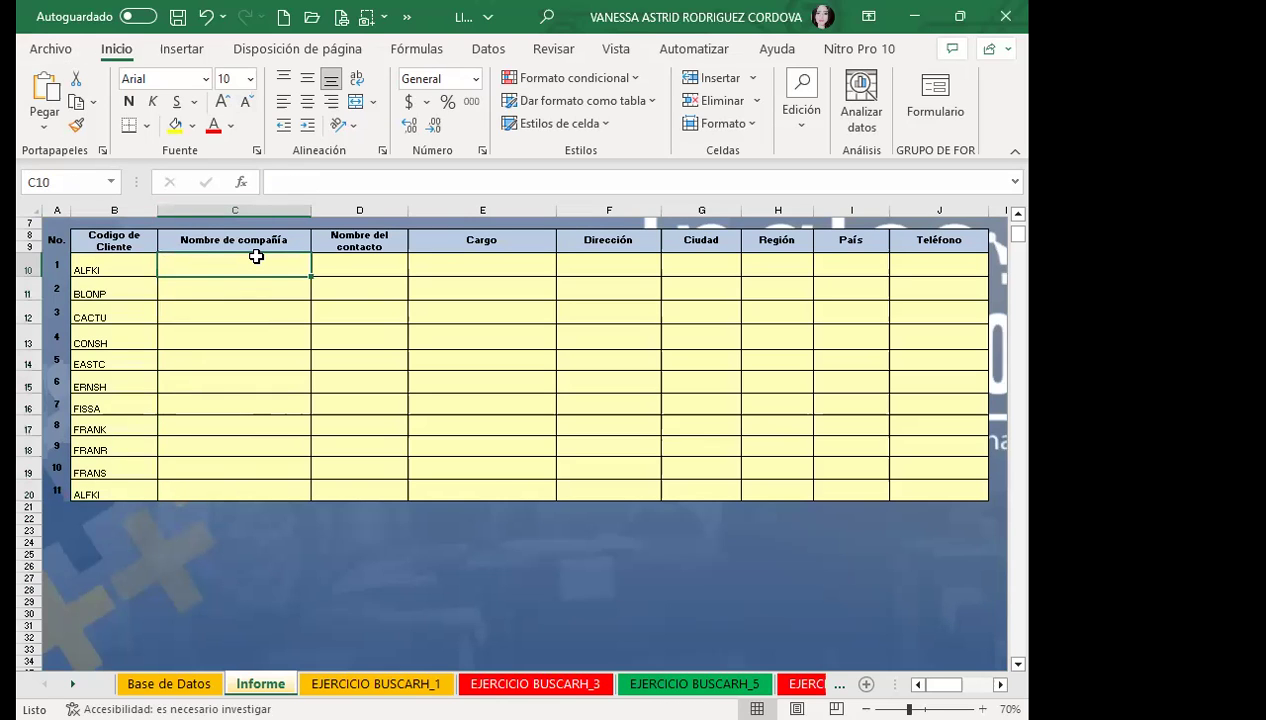
type("=")
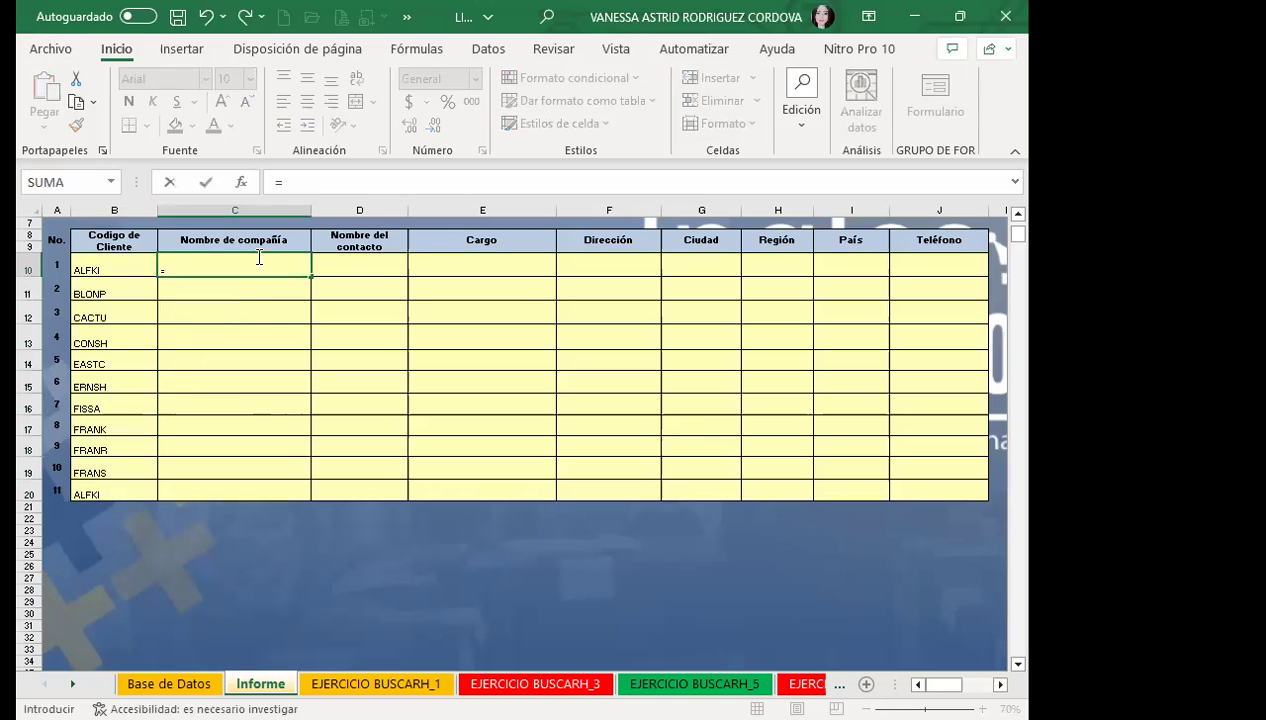
type("BUSC")
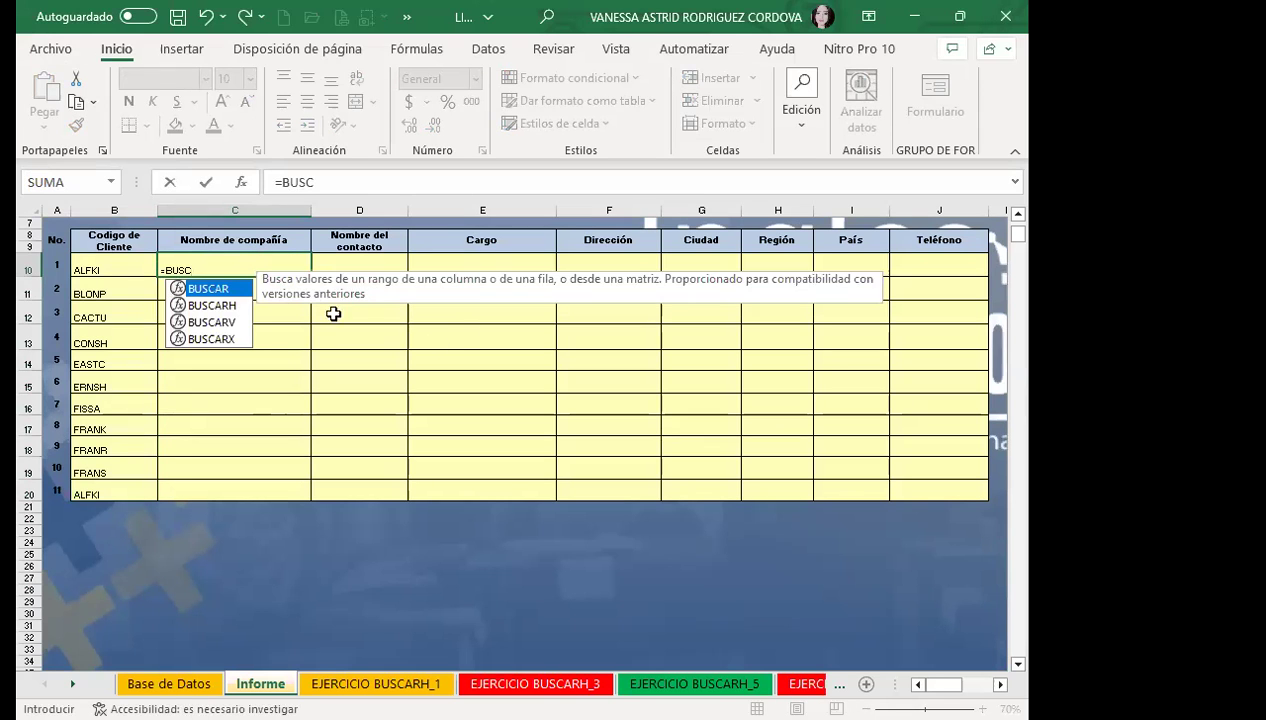
key("Tab")
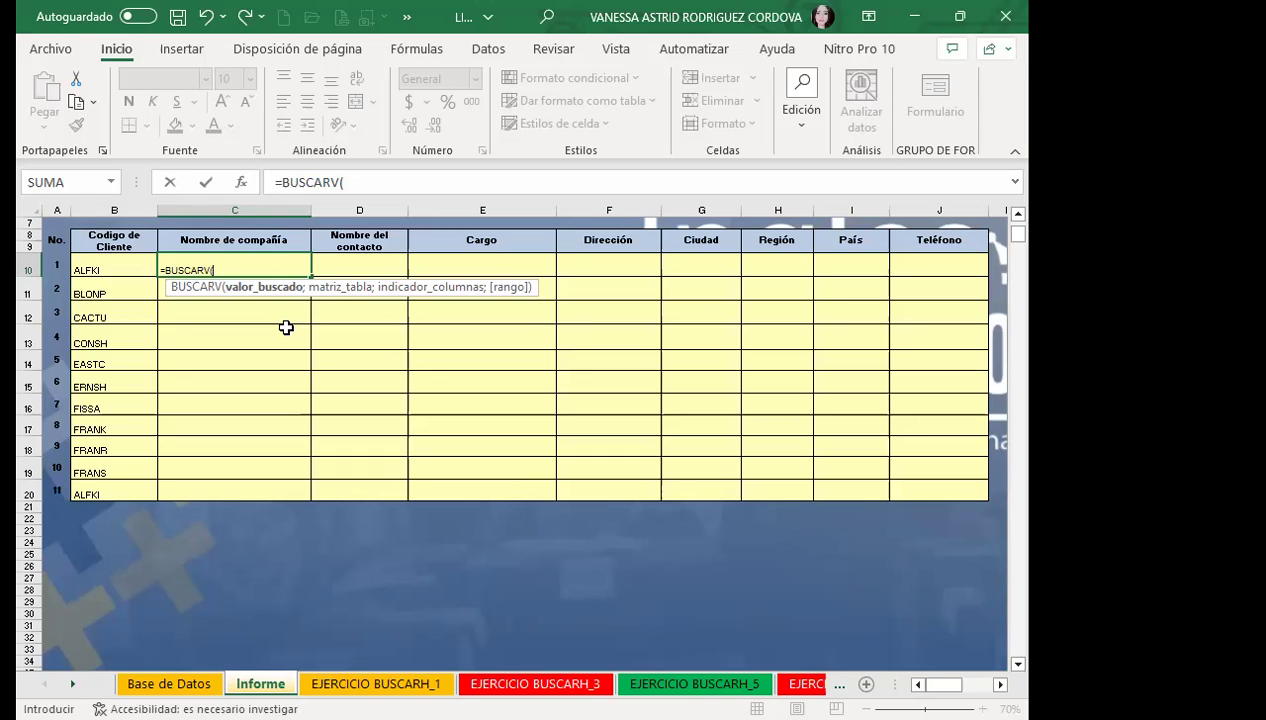
type("CO")
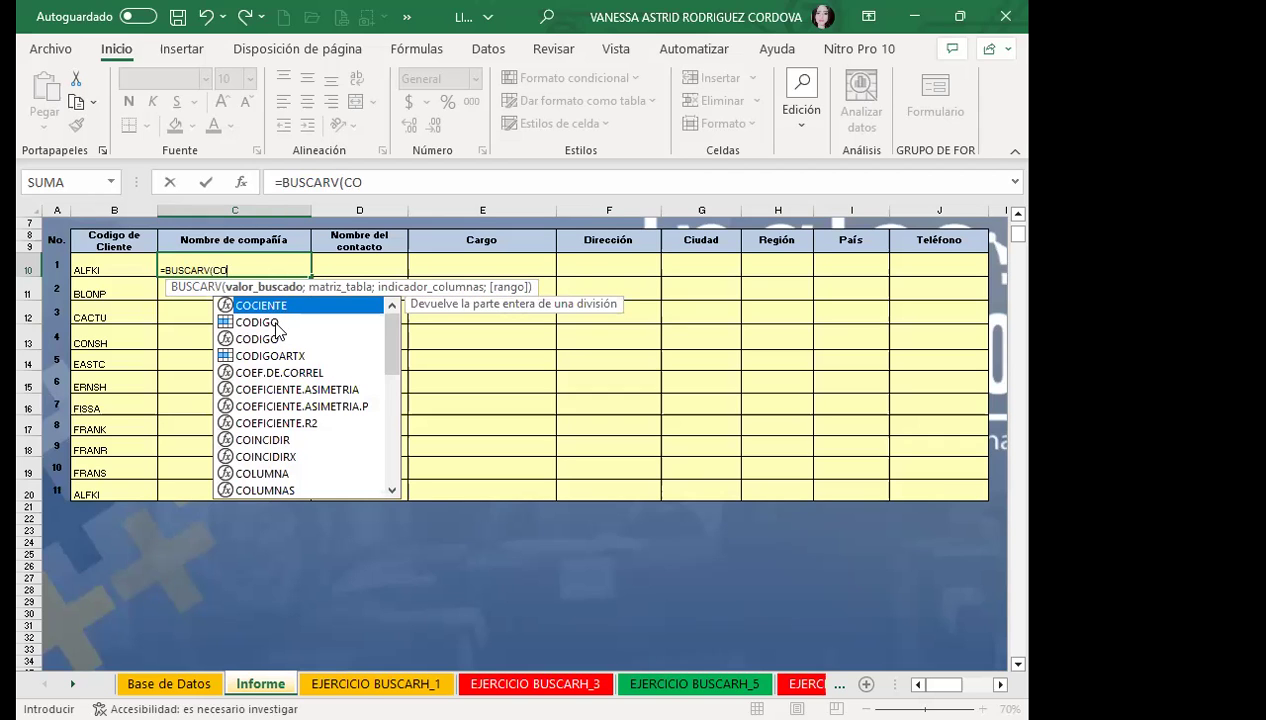
left_click(272, 322)
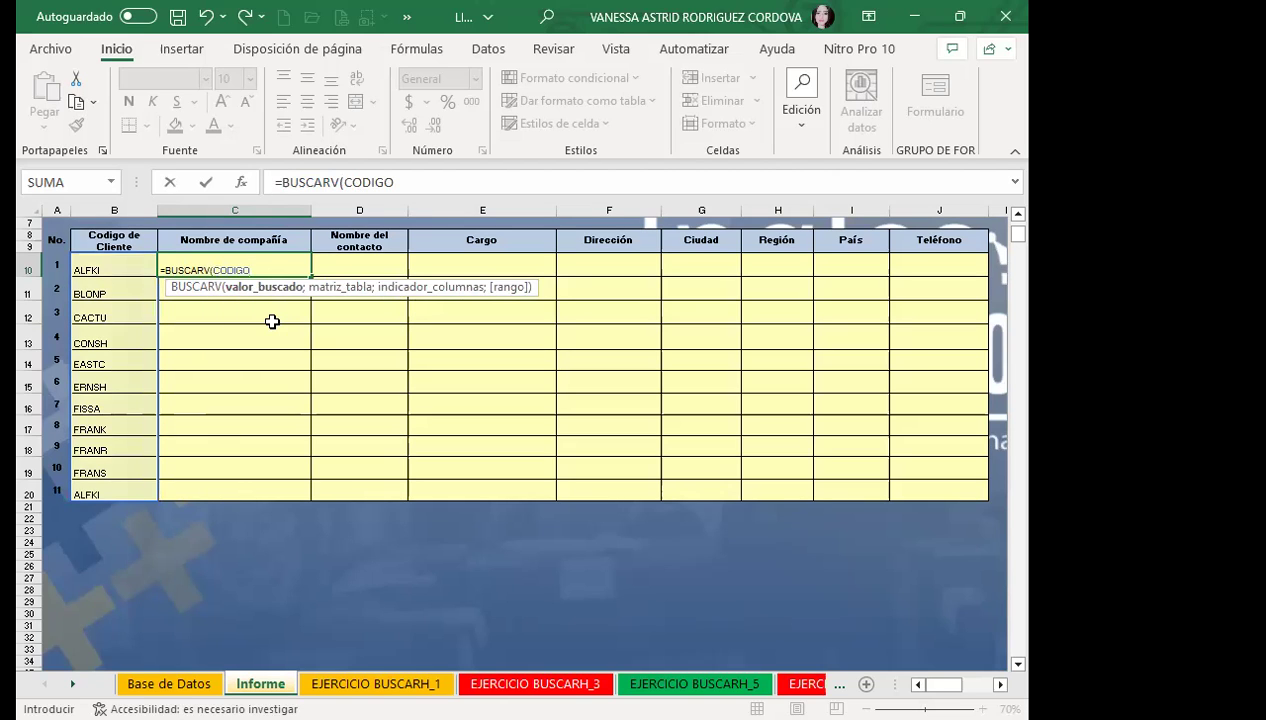
type(";")
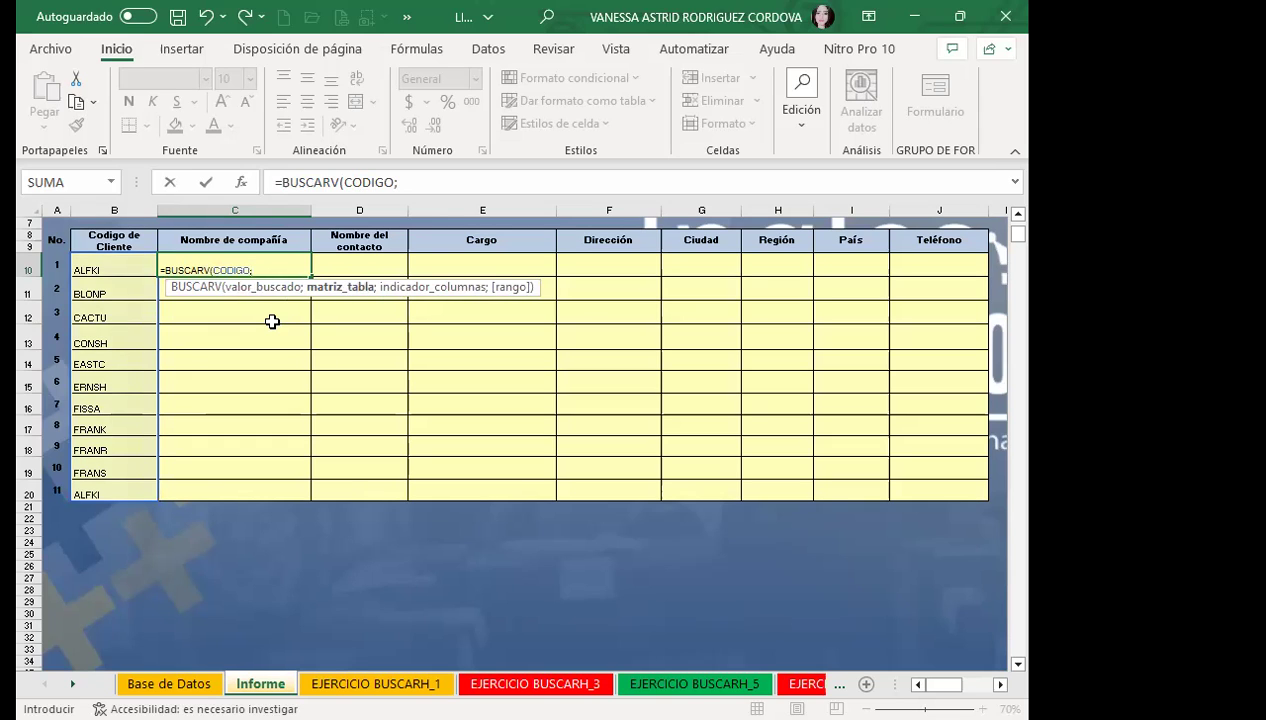
type("MATRI")
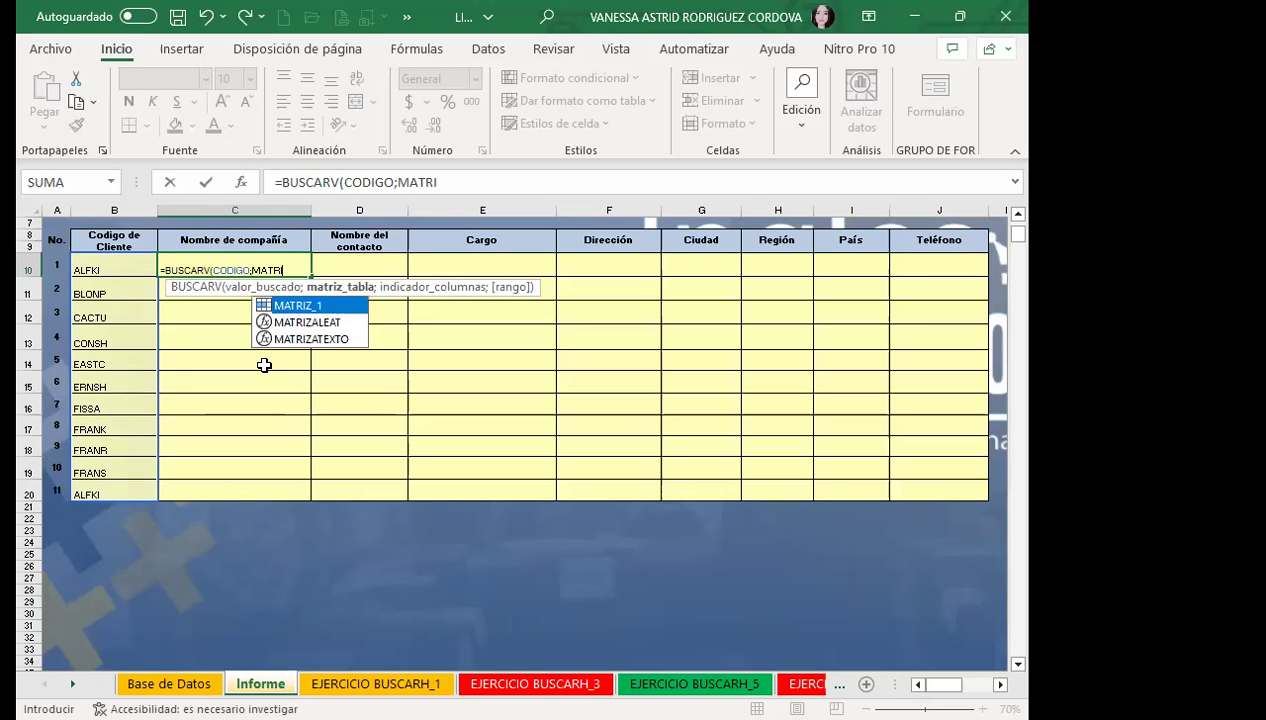
- Complete the table argument so C10 reads =BUSCARV(CODIGO;MATRIZ_1;
key("Tab")
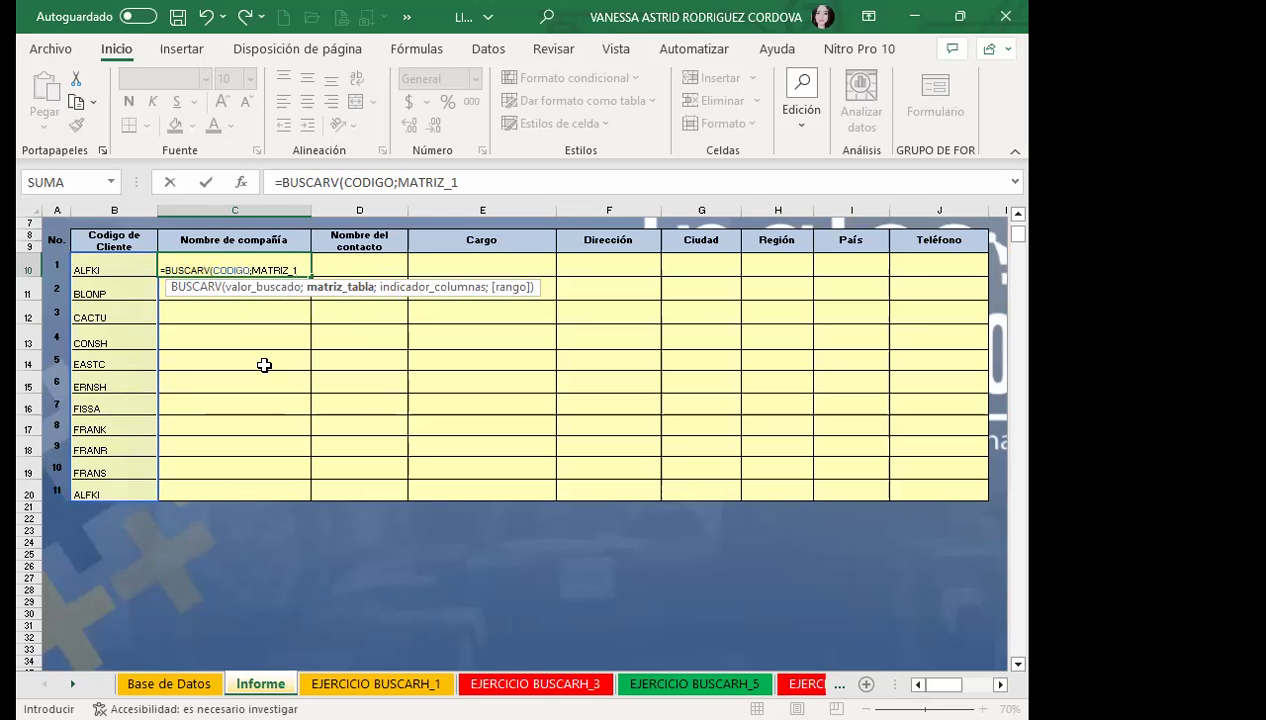
type(";")
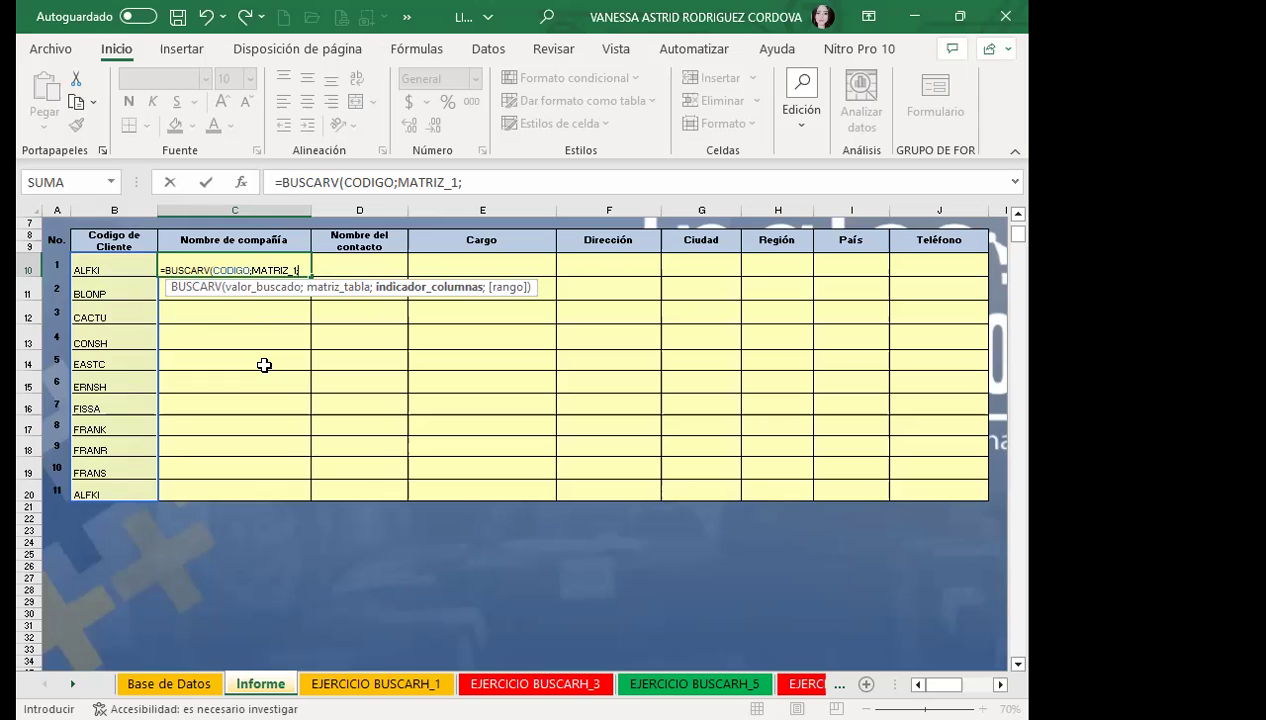
- Finish C10 as =BUSCARV(CODIGO;MATRIZ_1;2;0) to return the company names
type("2")
type(";")
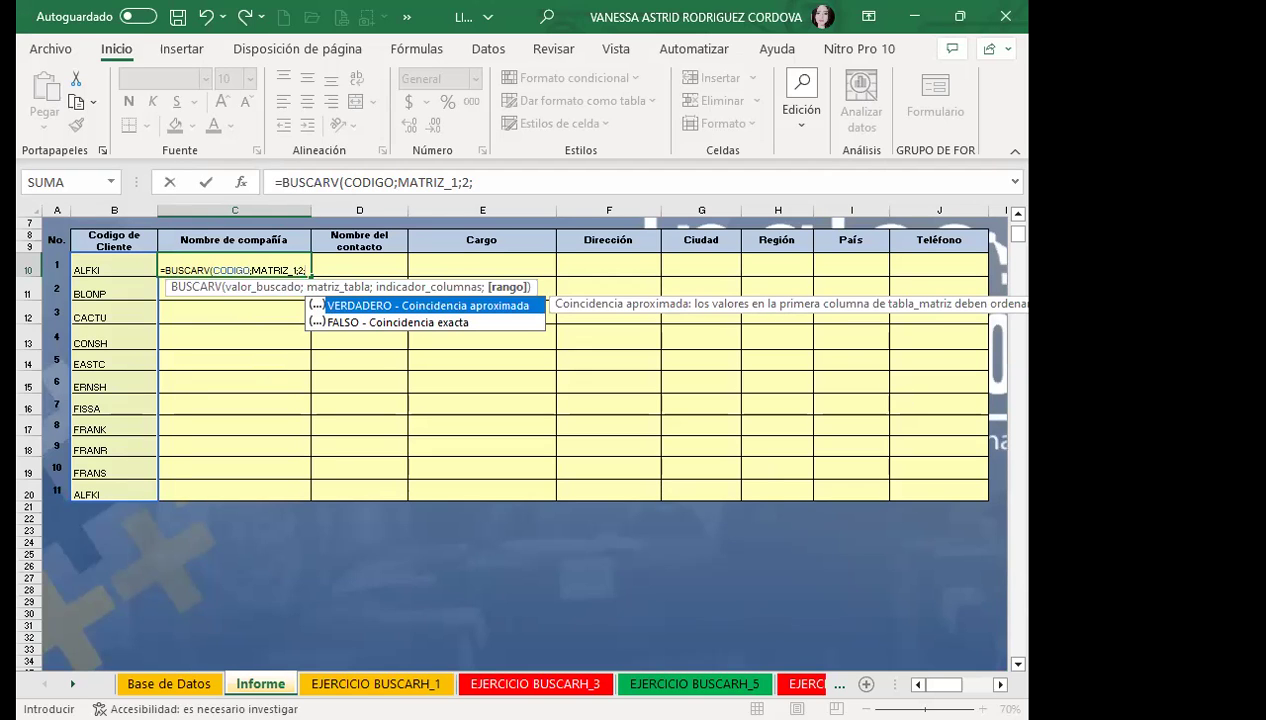
left_click(496, 176)
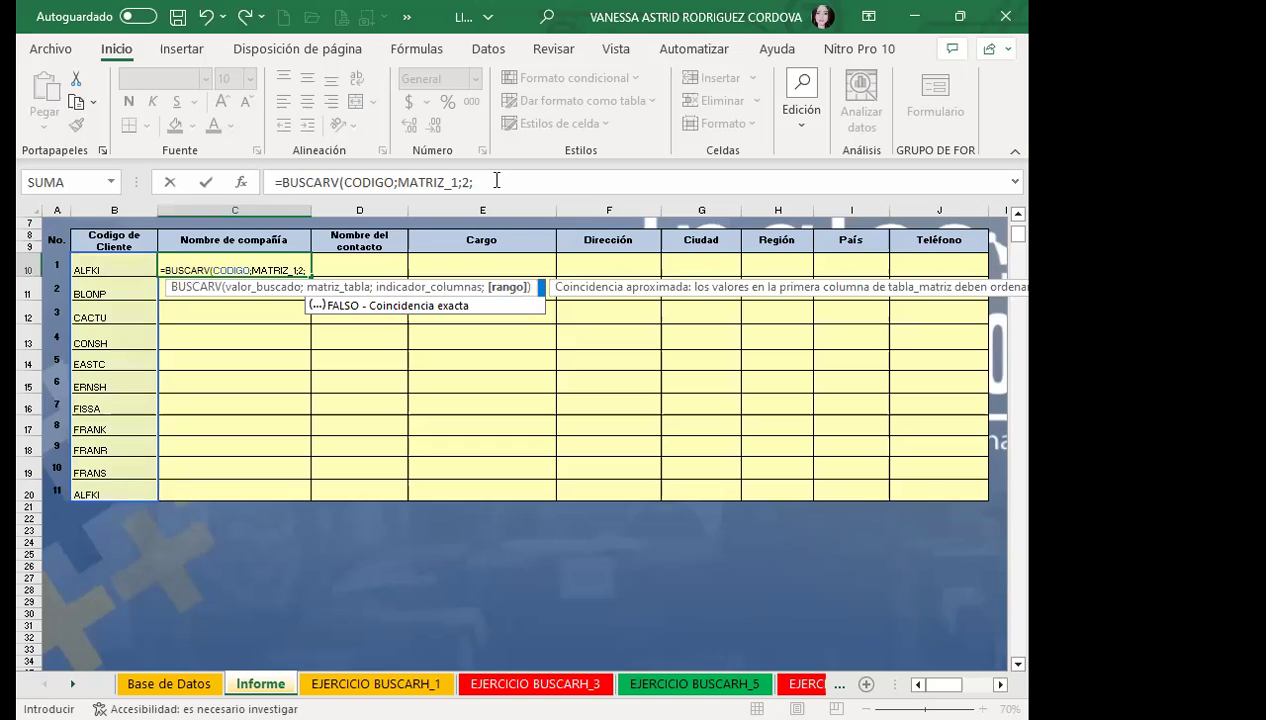
left_click(496, 180)
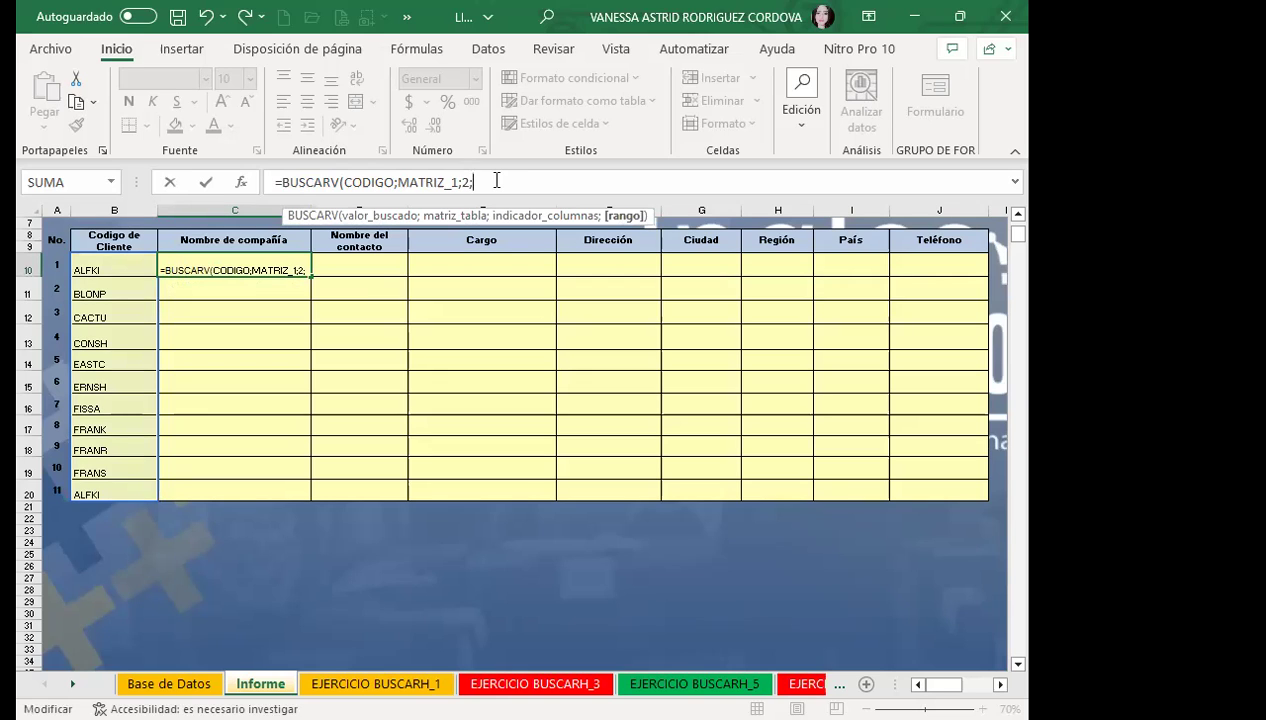
type("0")
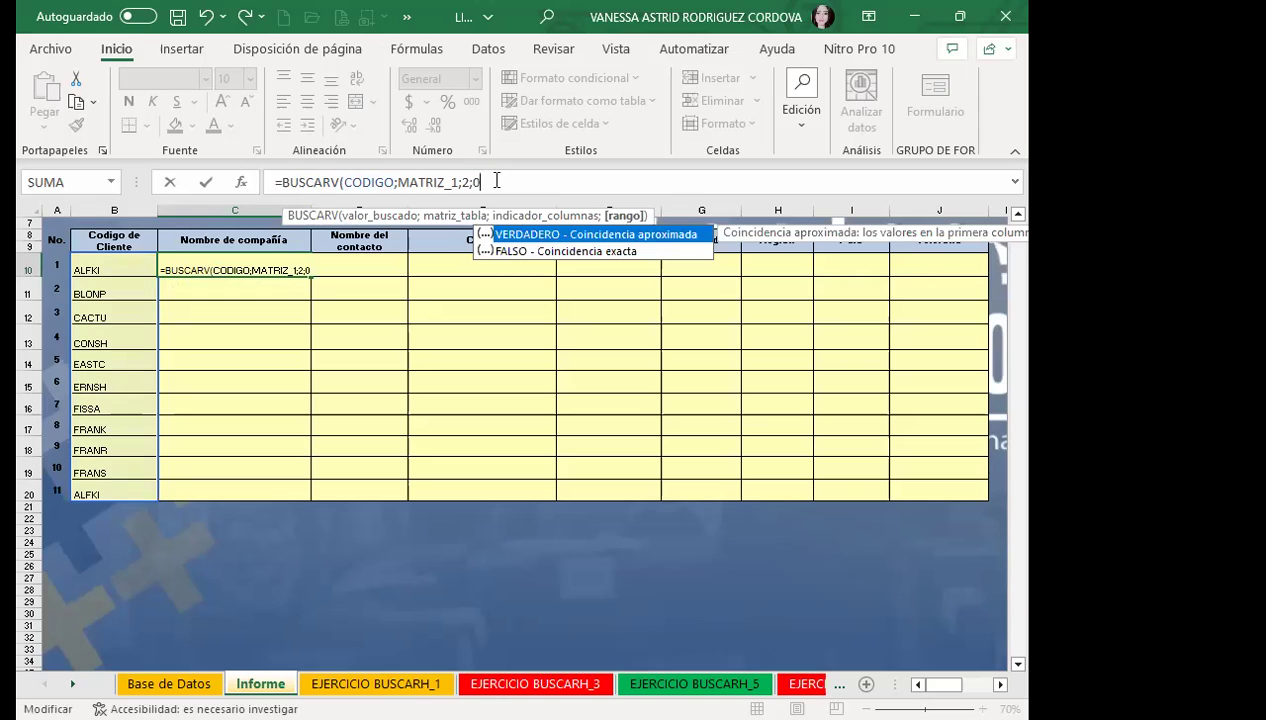
type(")")
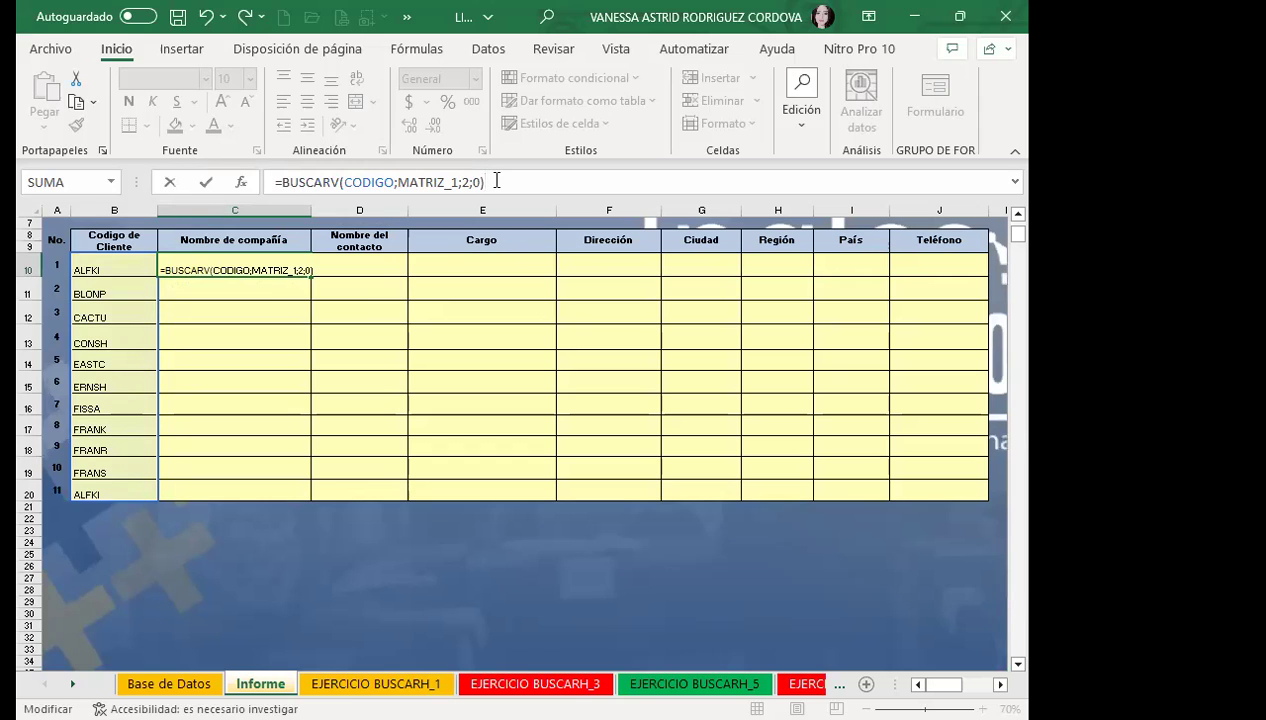
key("Return")
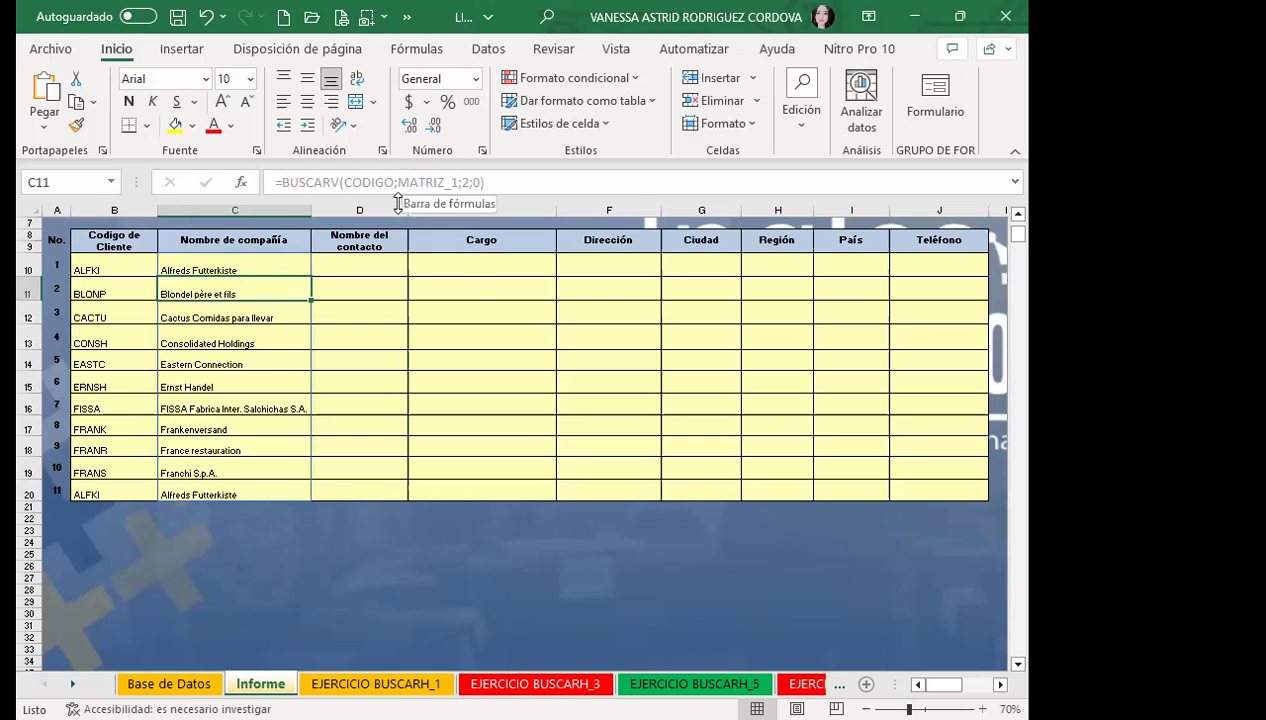
- Select C10 to check its =BUSCARV(CODIGO;MATRIZ_1;2;0) formula
left_click(260, 262)
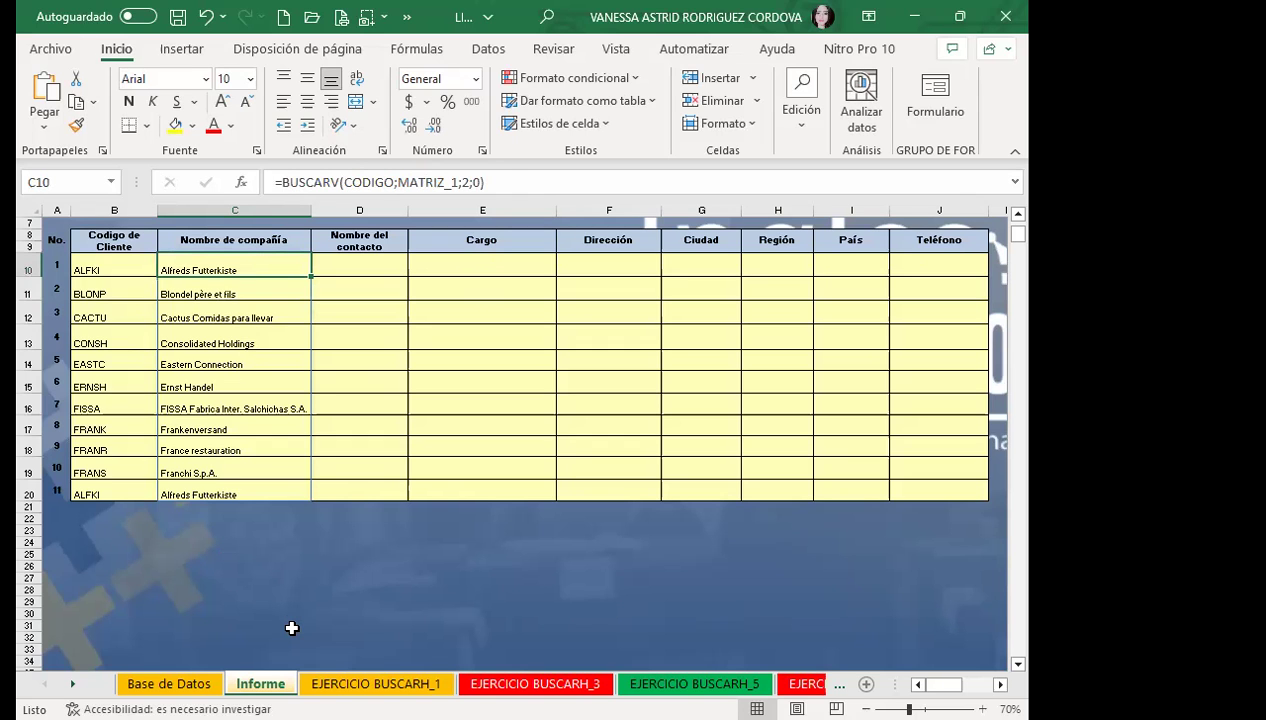
- Review the Base de Datos contact and address columns, then return to Informe cell C10
left_click(170, 683)
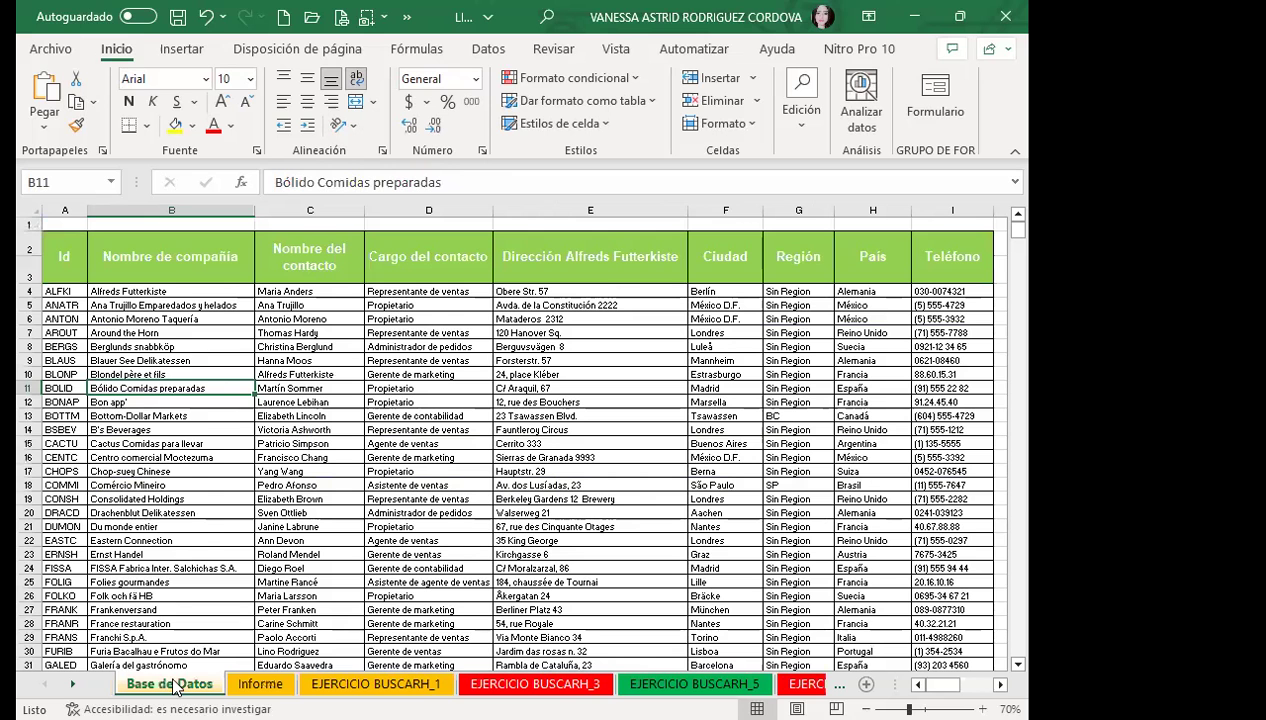
left_click(318, 388)
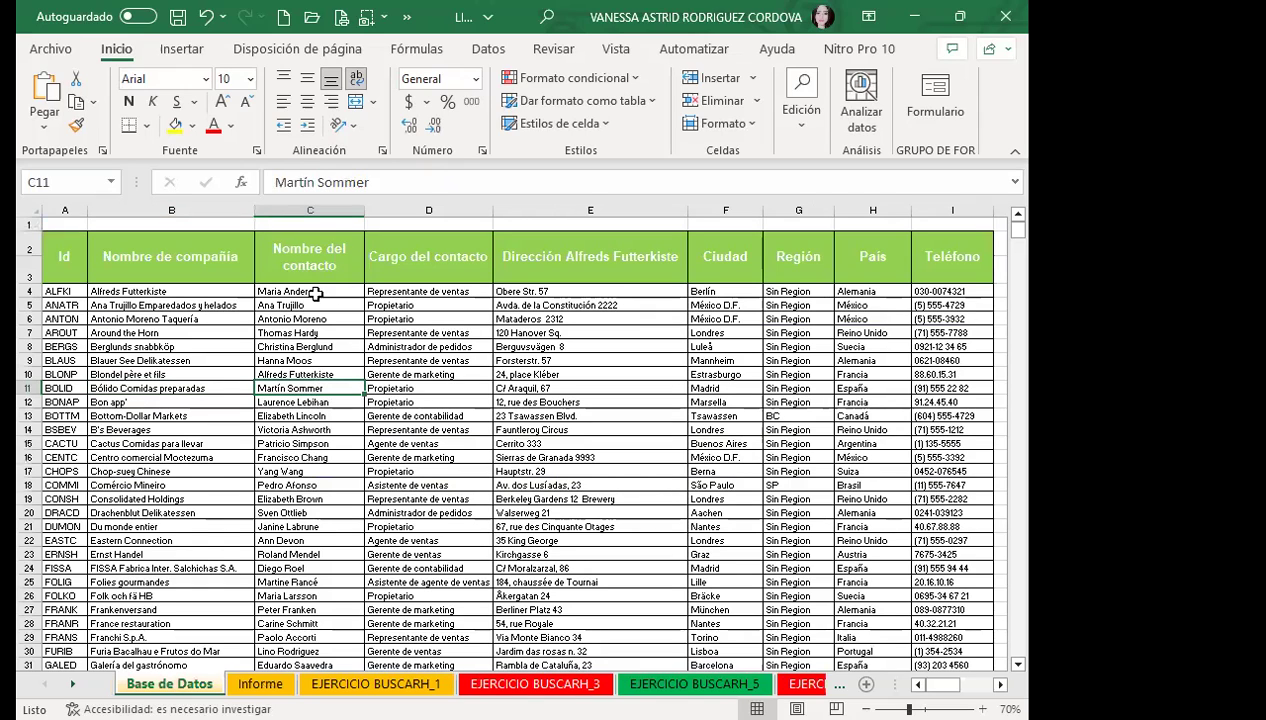
left_click(306, 263)
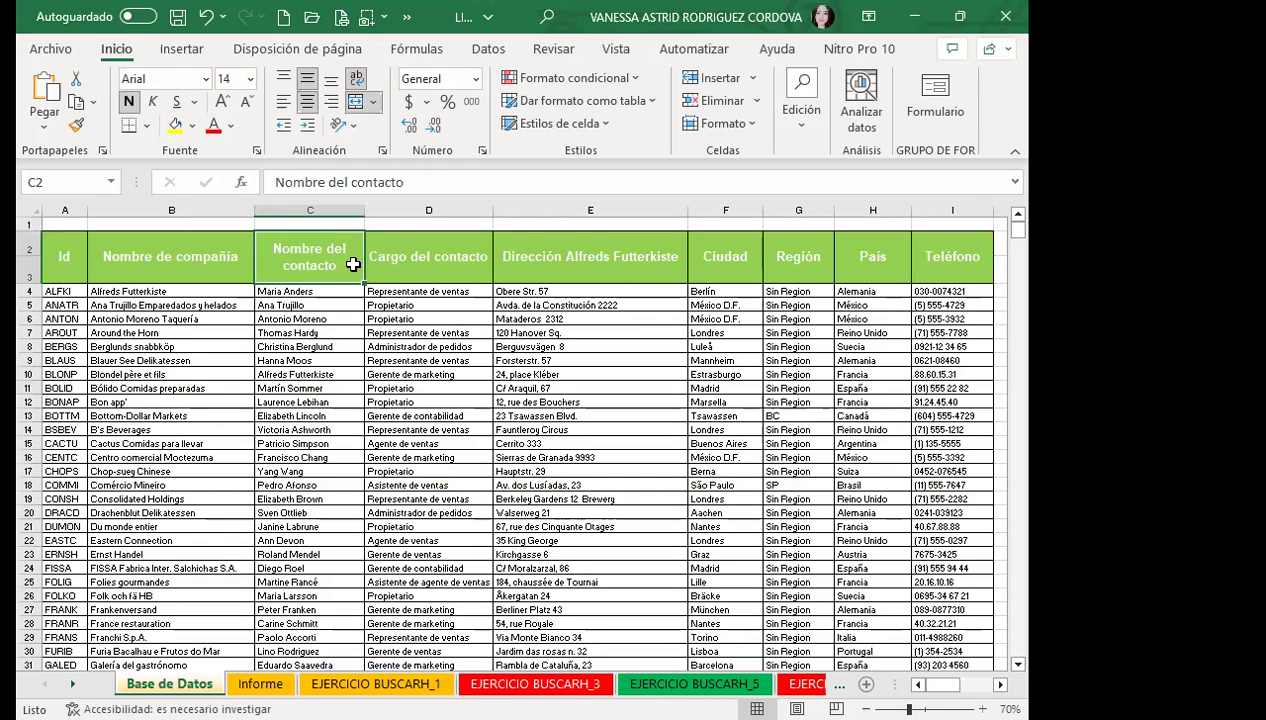
left_click(316, 318)
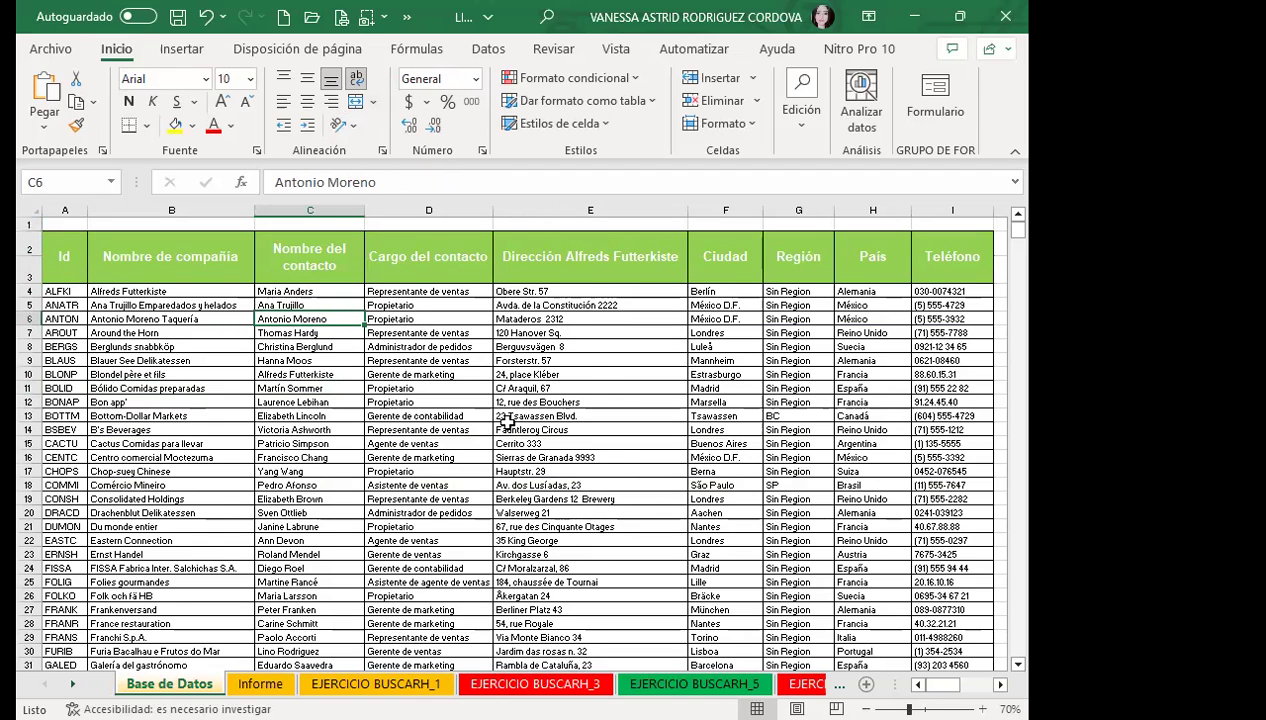
left_click(610, 400)
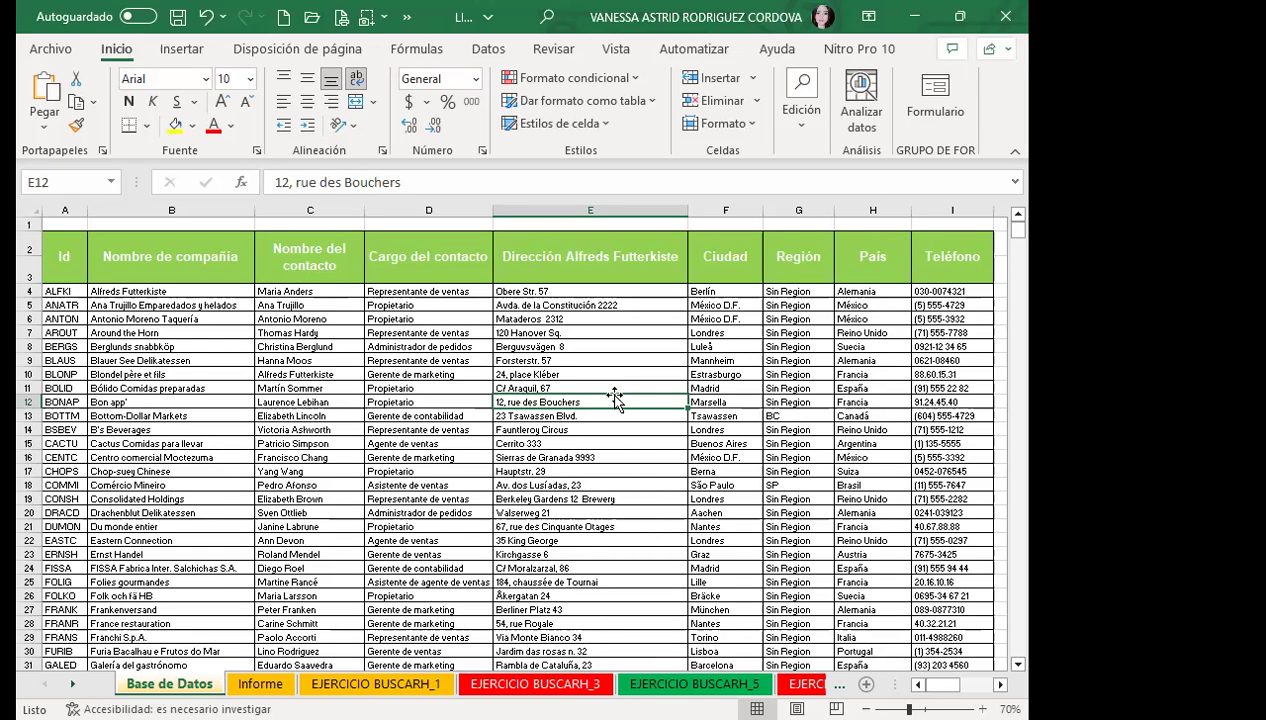
mouse_move(50, 262)
left_mouse_down()
mouse_move(525, 478)
mouse_move(683, 581)
left_mouse_up()
left_click(590, 457)
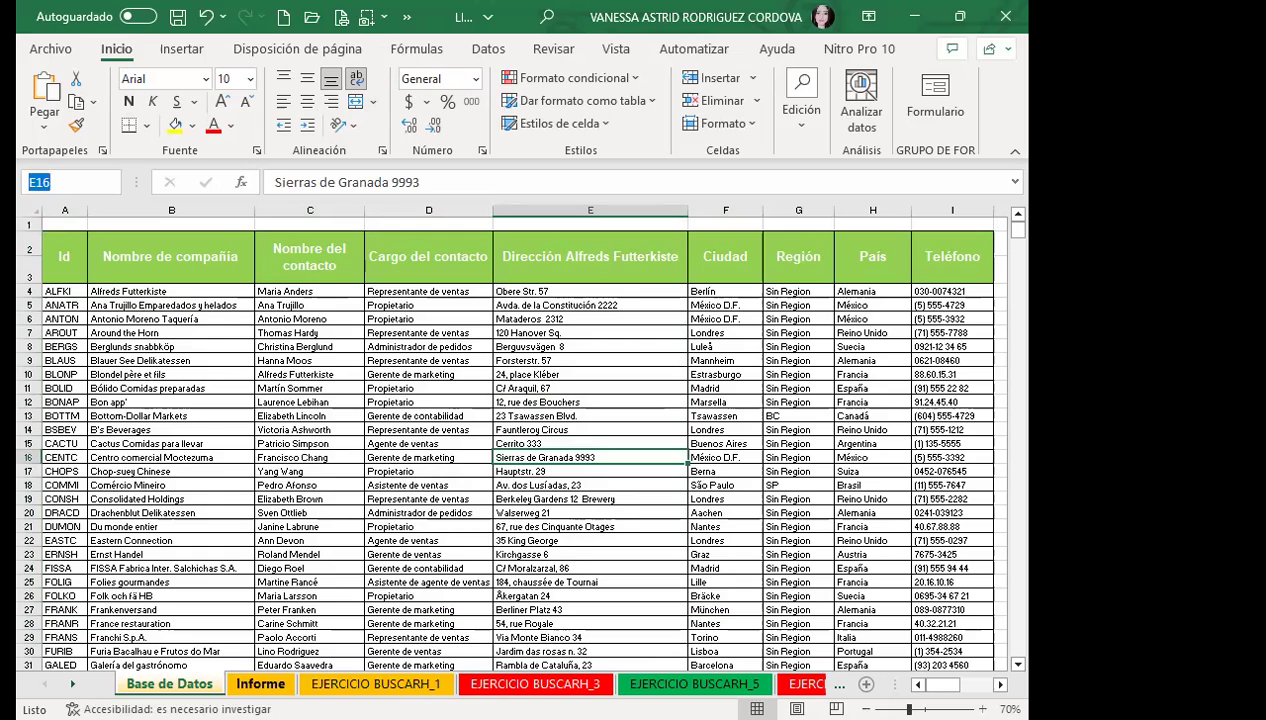
left_click(260, 683)
left_click(339, 268)
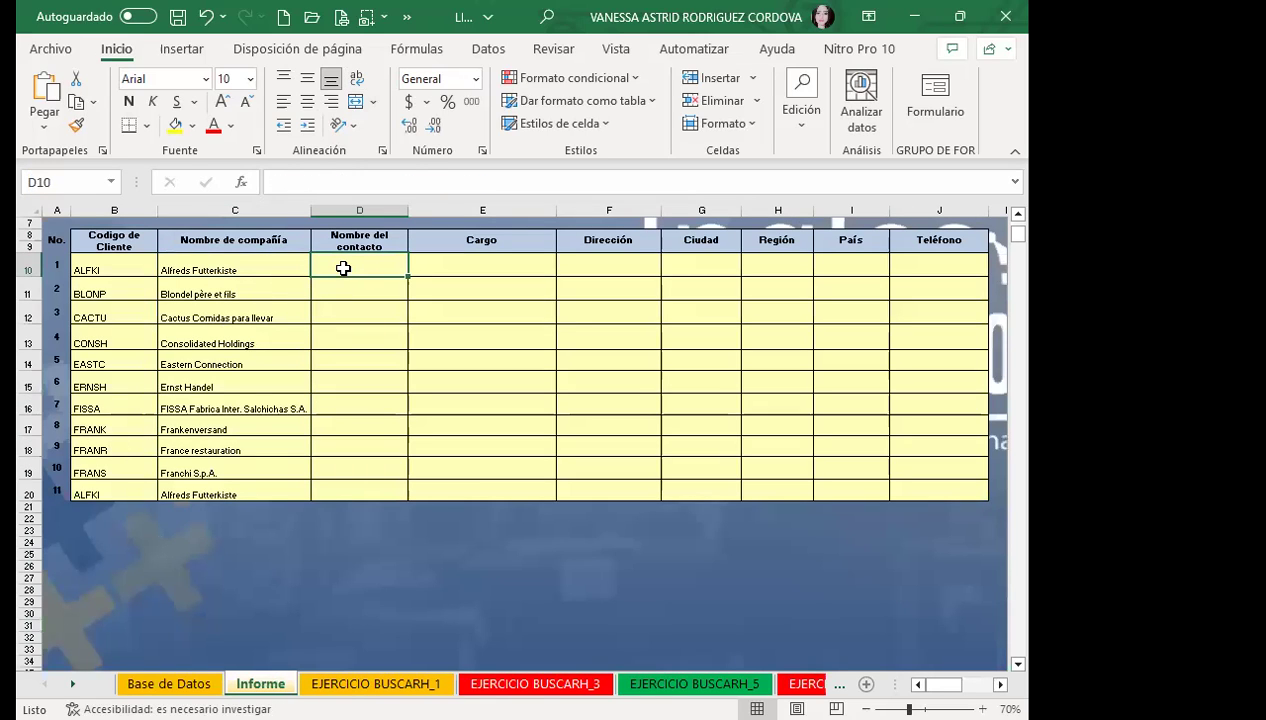
- Copy the C10 company-name lookup formula across the report table through column J
left_click(255, 264)
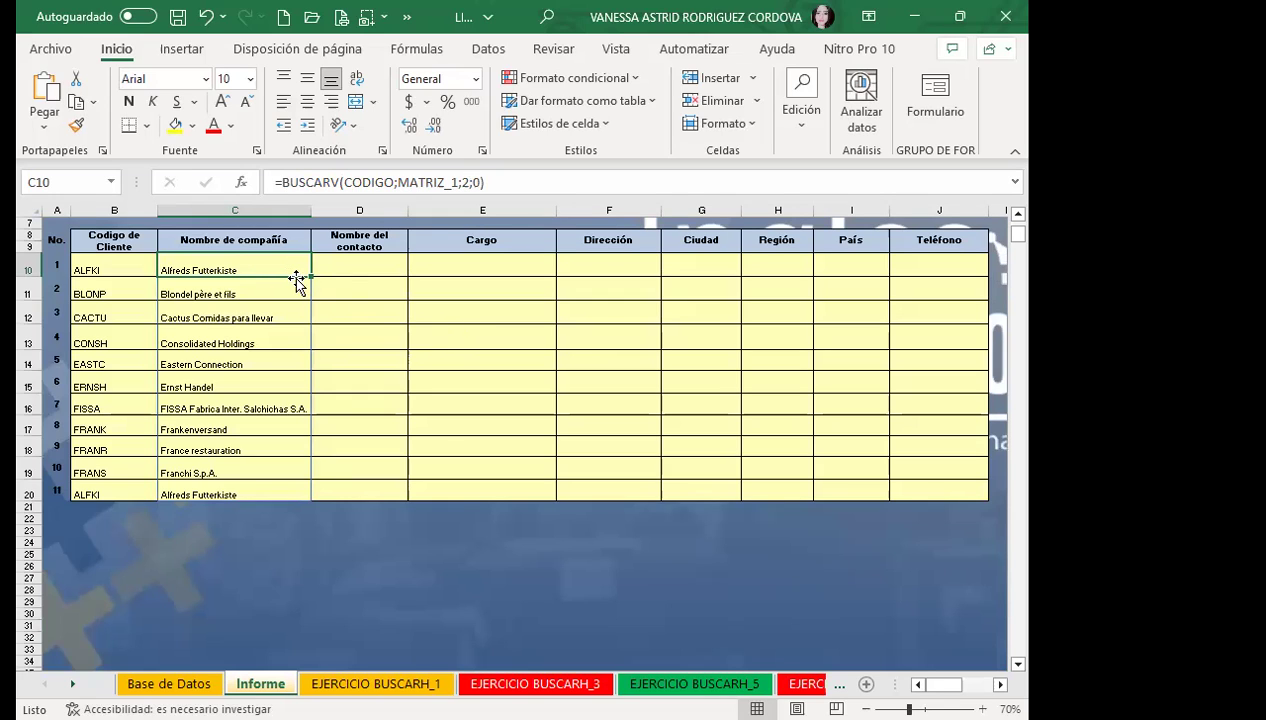
left_click_drag(311, 276, 959, 282)
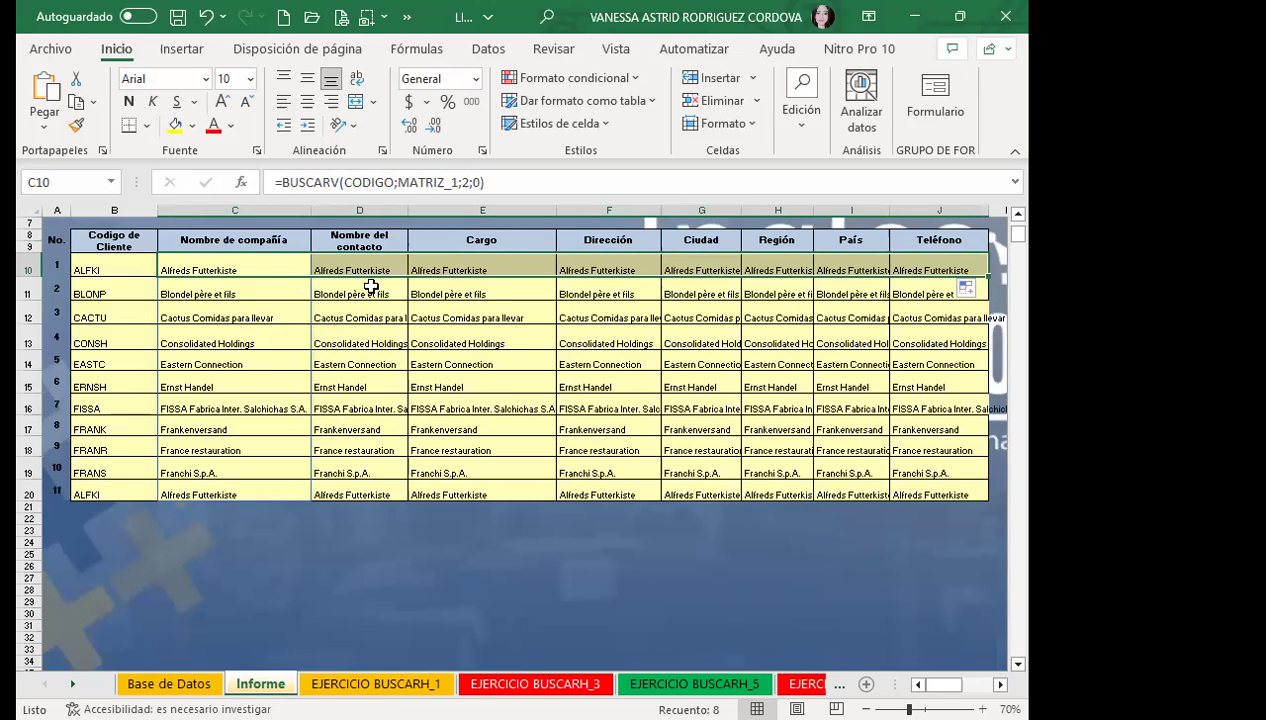
left_click(370, 270)
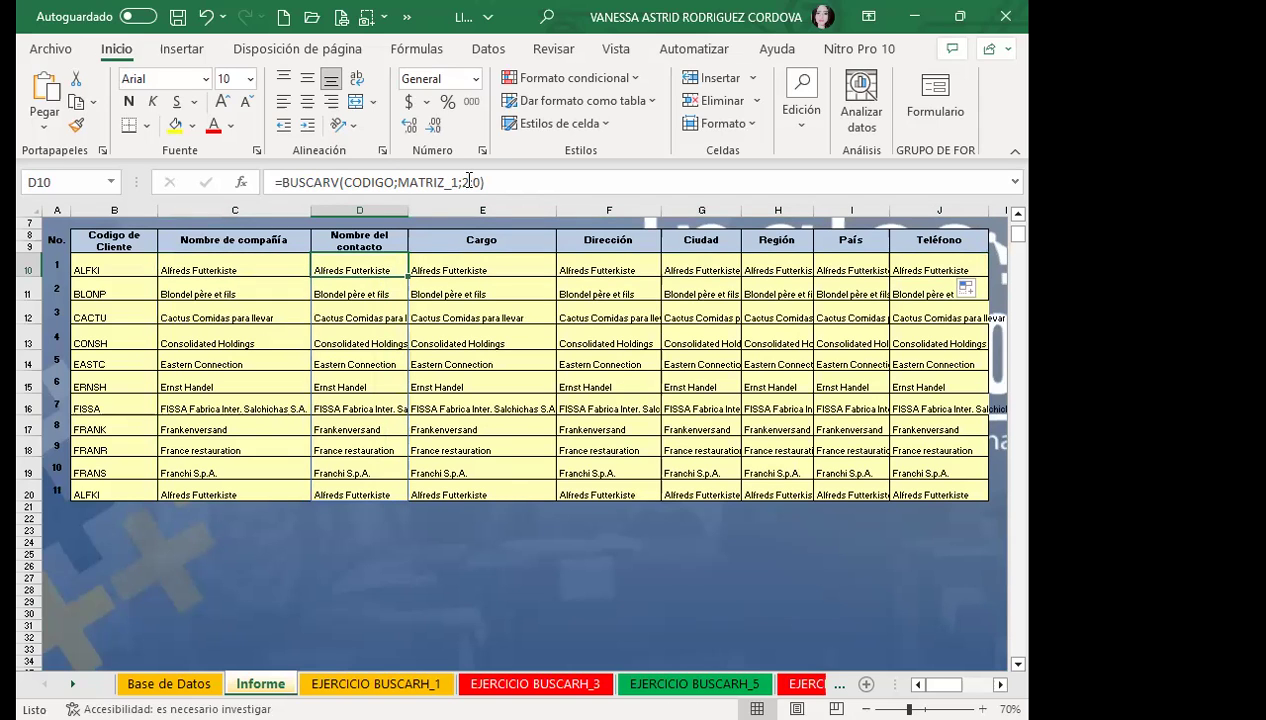
key("F2")
key("Left")
key("Left")
key("Left")
key("BackSpace")
type("3")
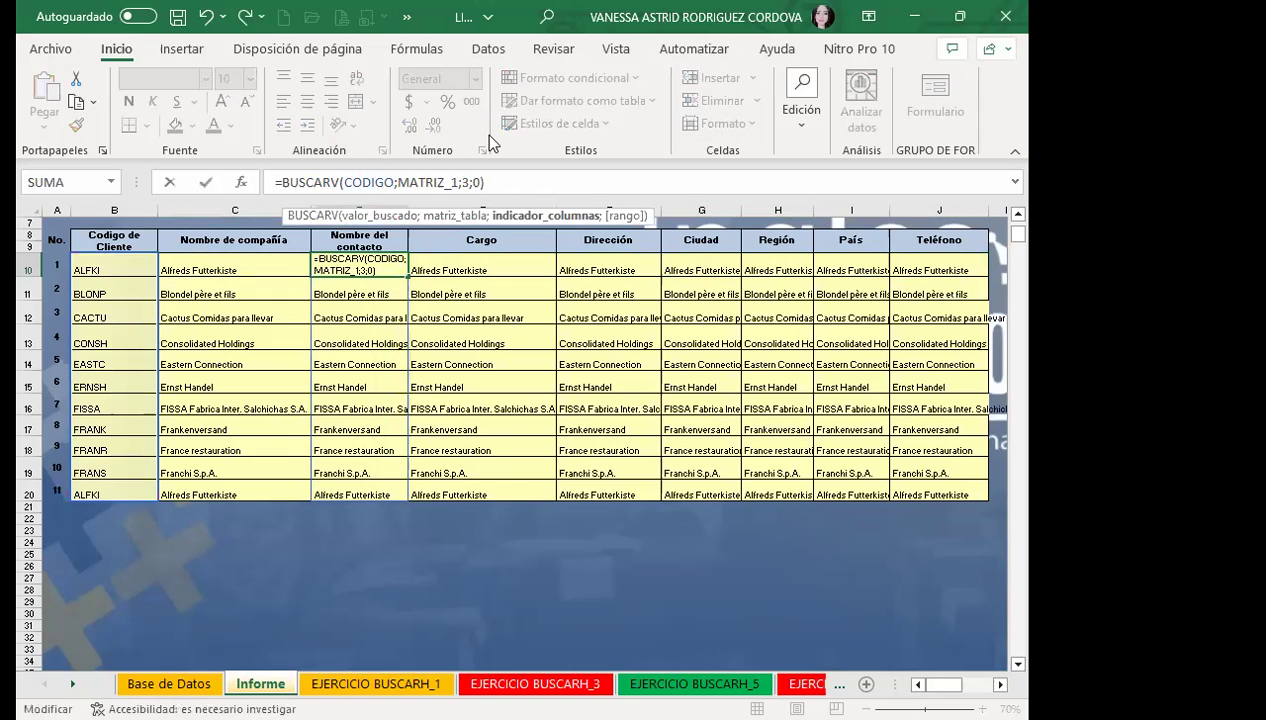
key("Return")
left_click(468, 268)
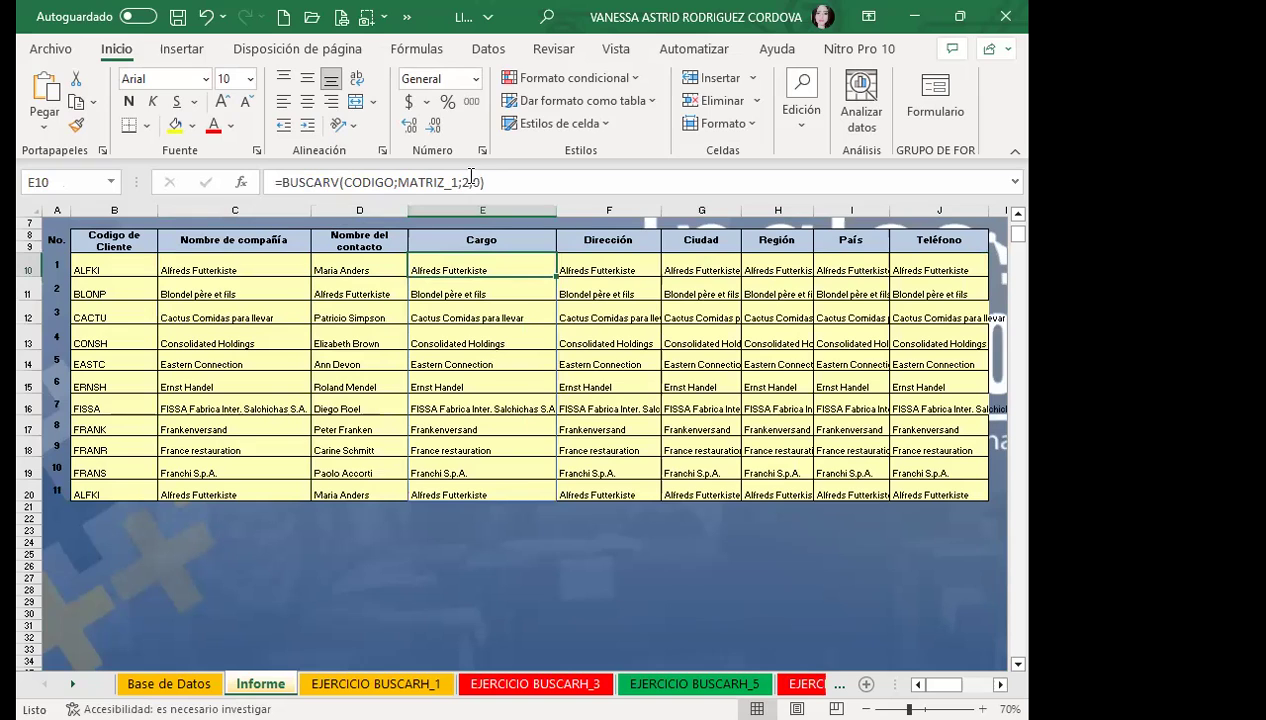
key("F2")
key("Left")
key("Left")
key("Left")
key("BackSpace")
type("4")
key("Return")
left_click(590, 265)
left_click(469, 182)
key("BackSpace")
type("6")
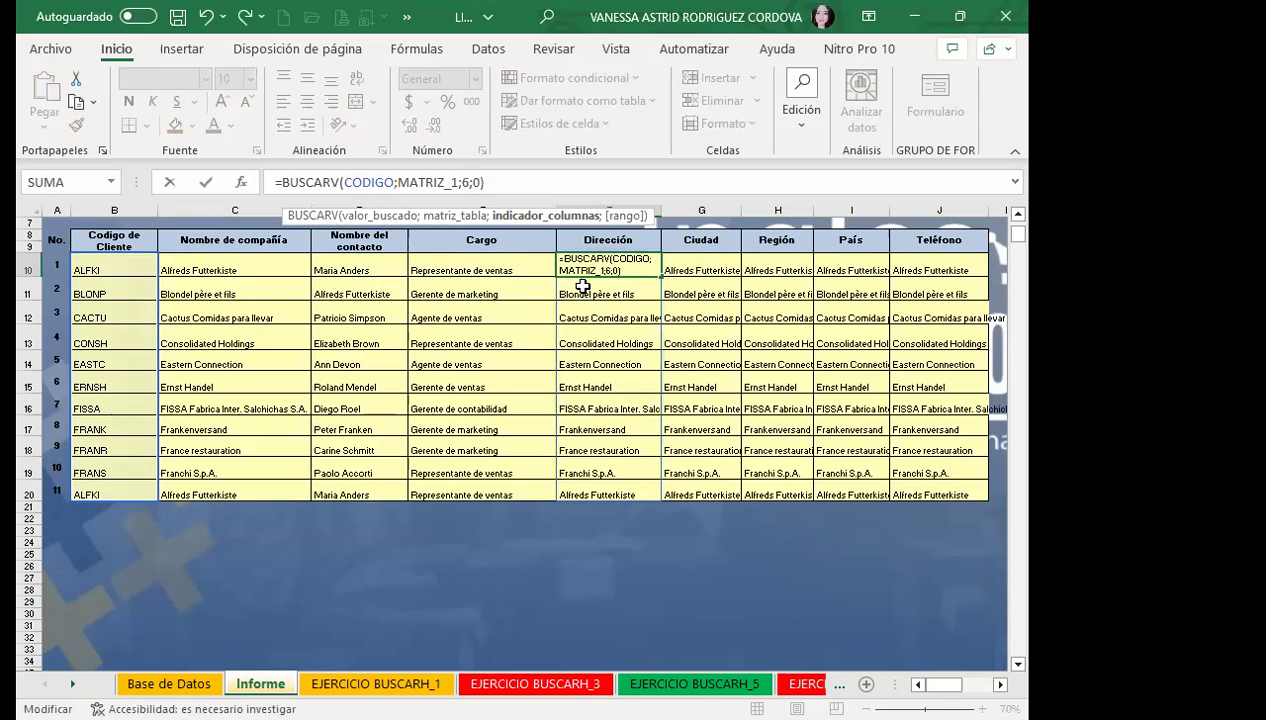
key("Return")
mouse_move(680, 262)
left_mouse_down()
mouse_move(945, 430)
mouse_move(945, 494)
left_mouse_up()
key("Delete")
left_click(615, 316)
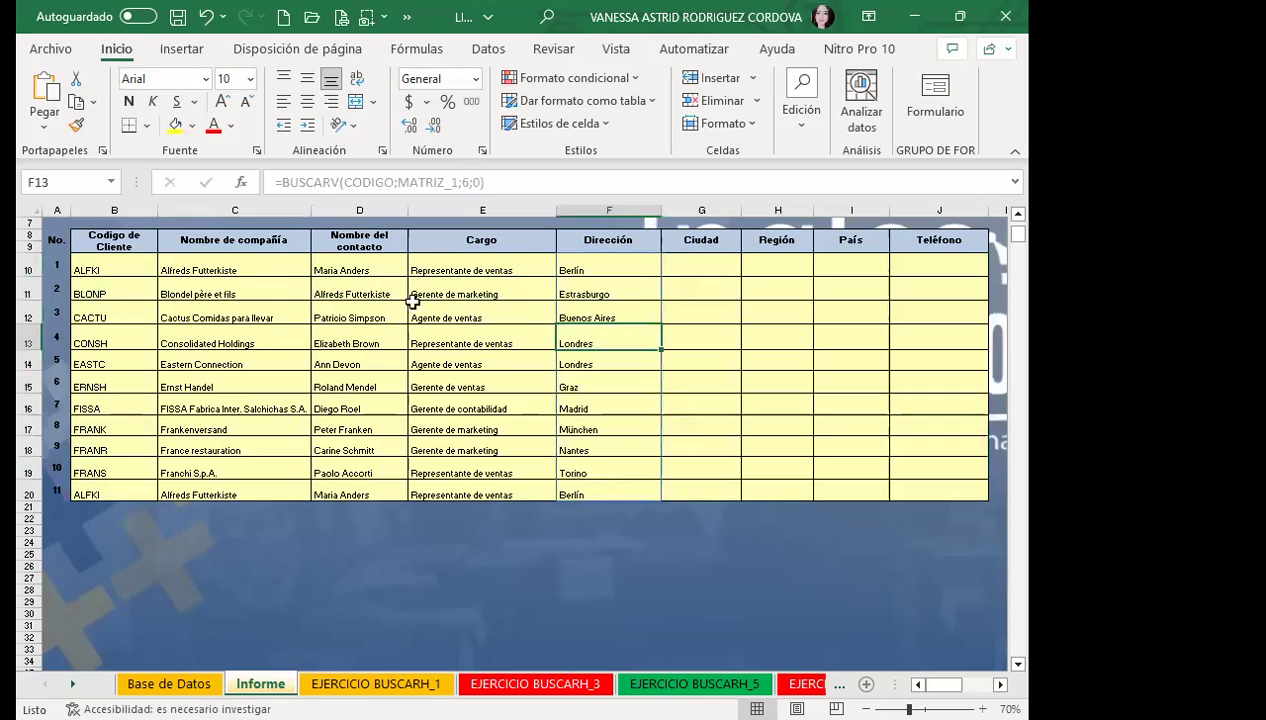
left_click(372, 285)
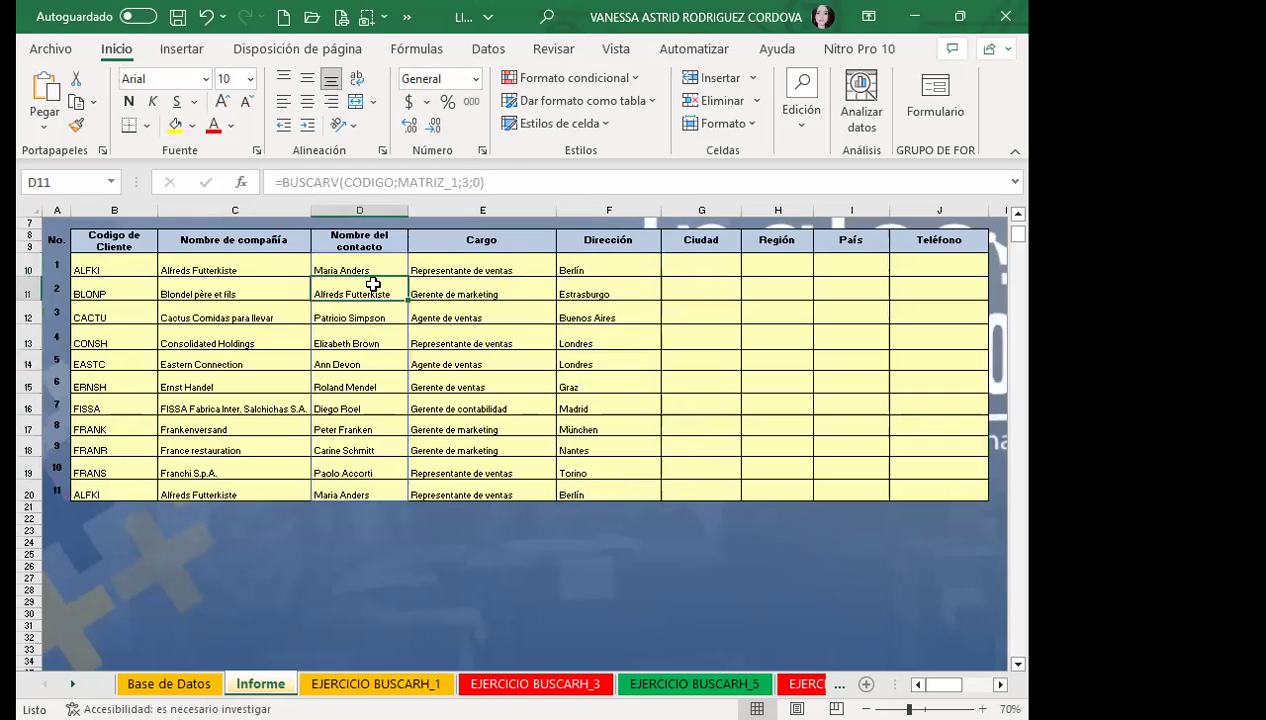
left_click(485, 272)
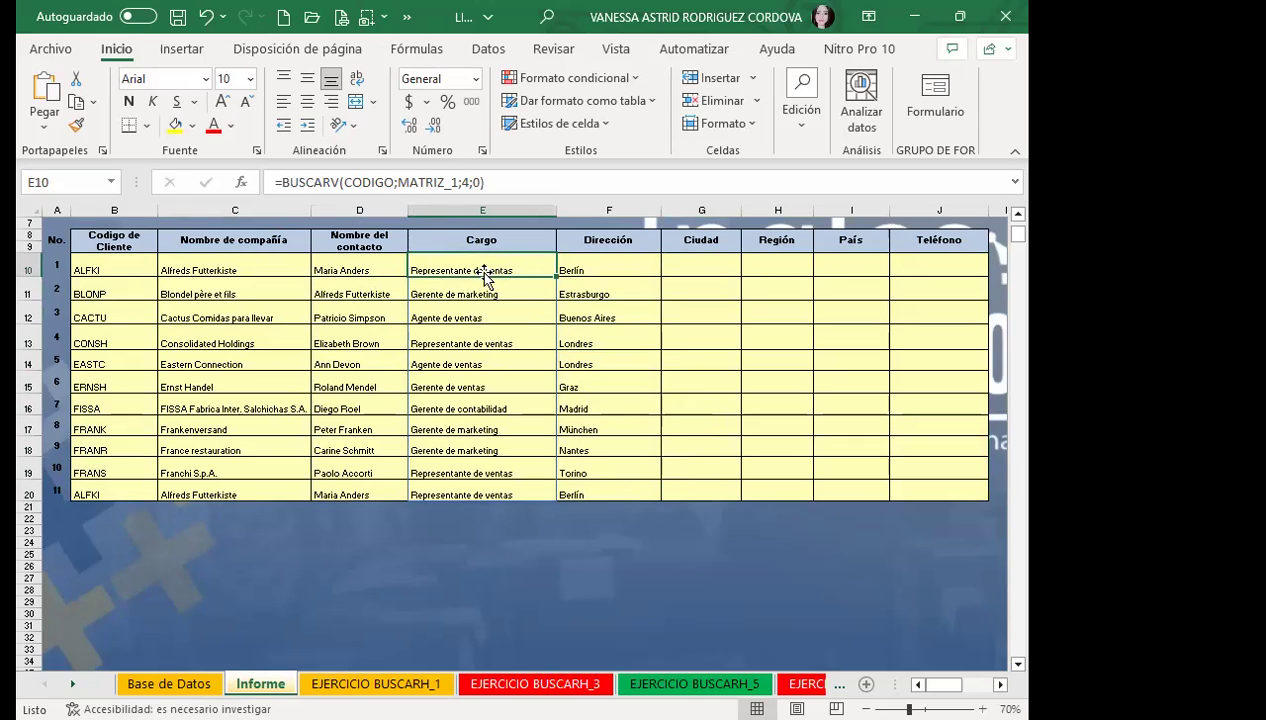
- Review the lookup formulas in C10, D10 and E10, cancelling an accidental edit in C11
left_click(210, 264)
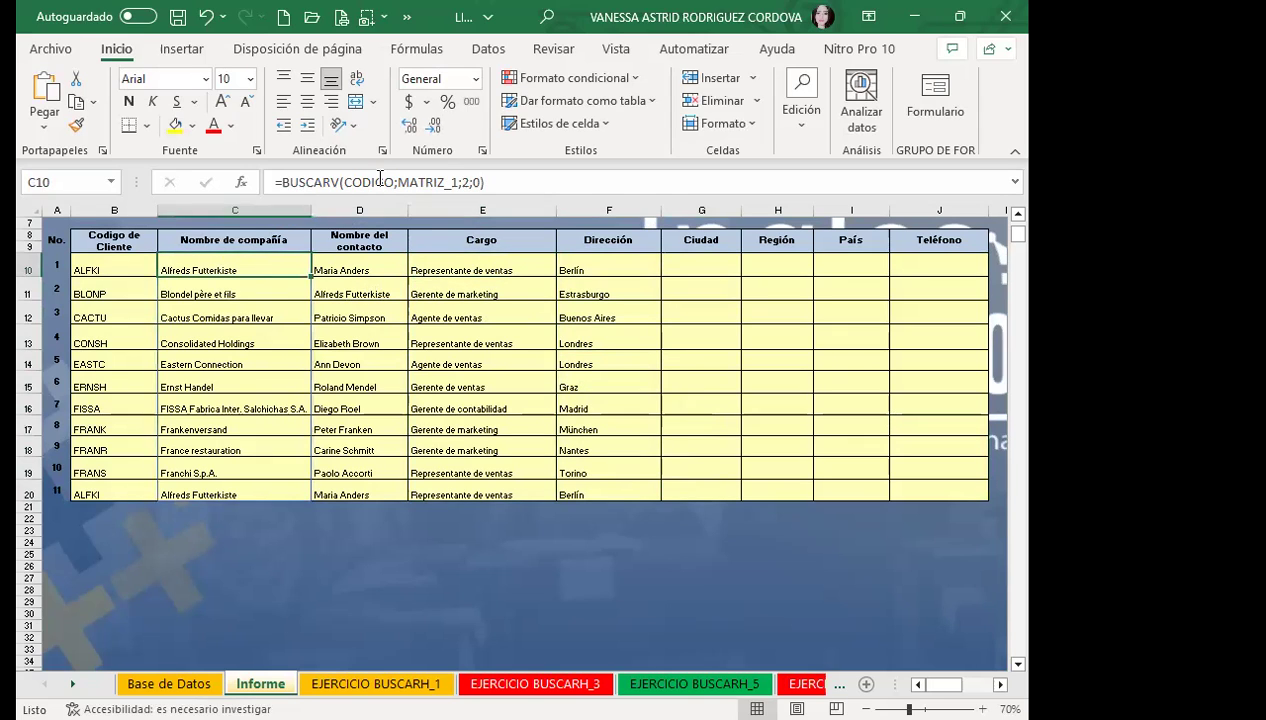
left_click(340, 267)
left_click(428, 264)
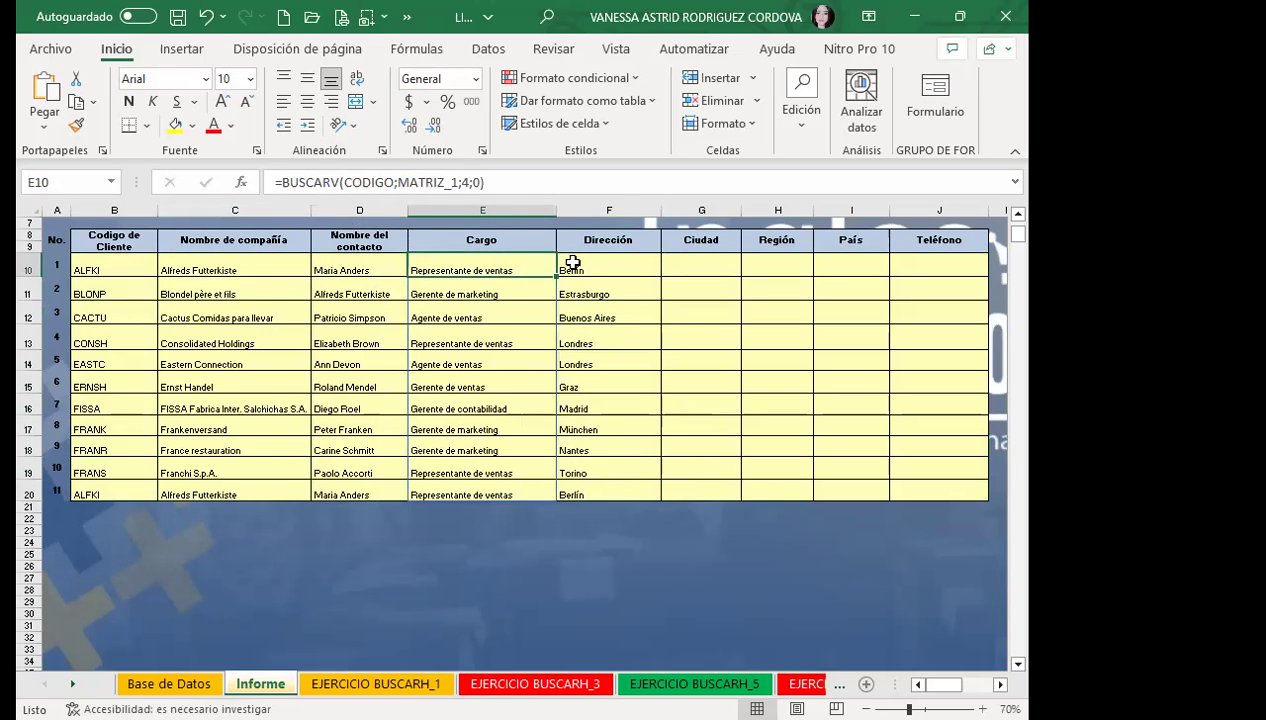
left_click(288, 266)
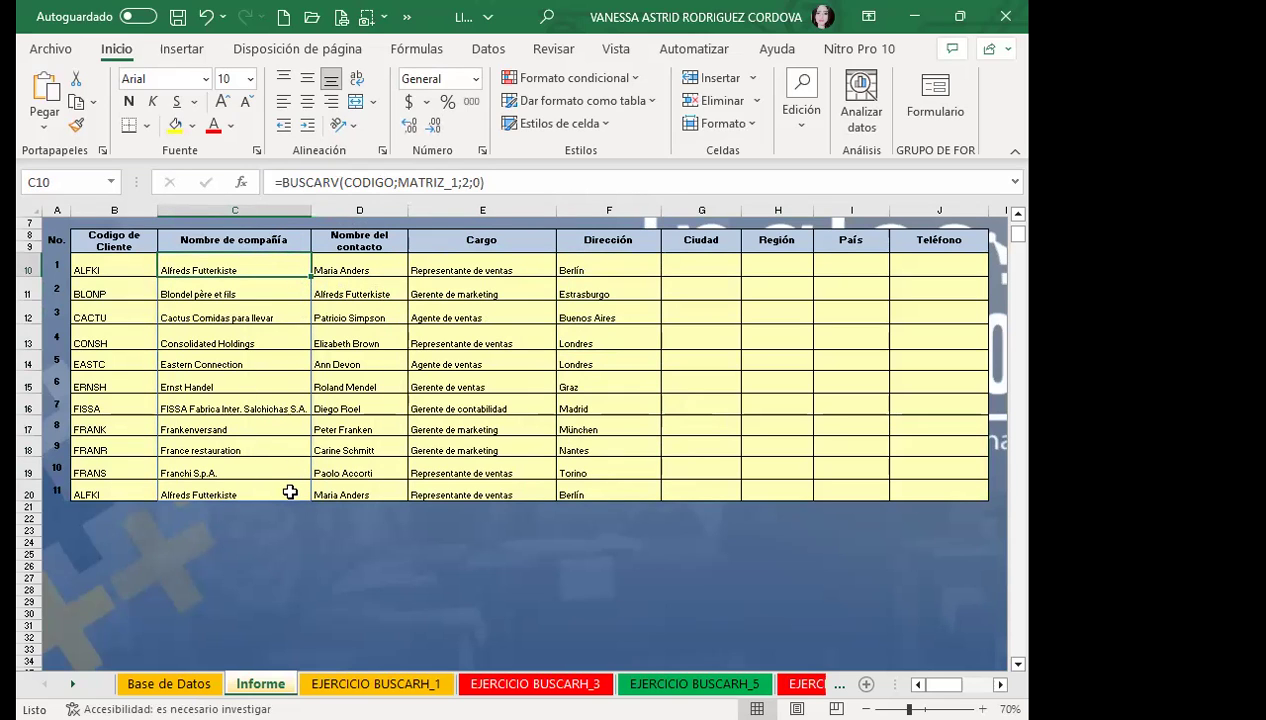
left_click(276, 288)
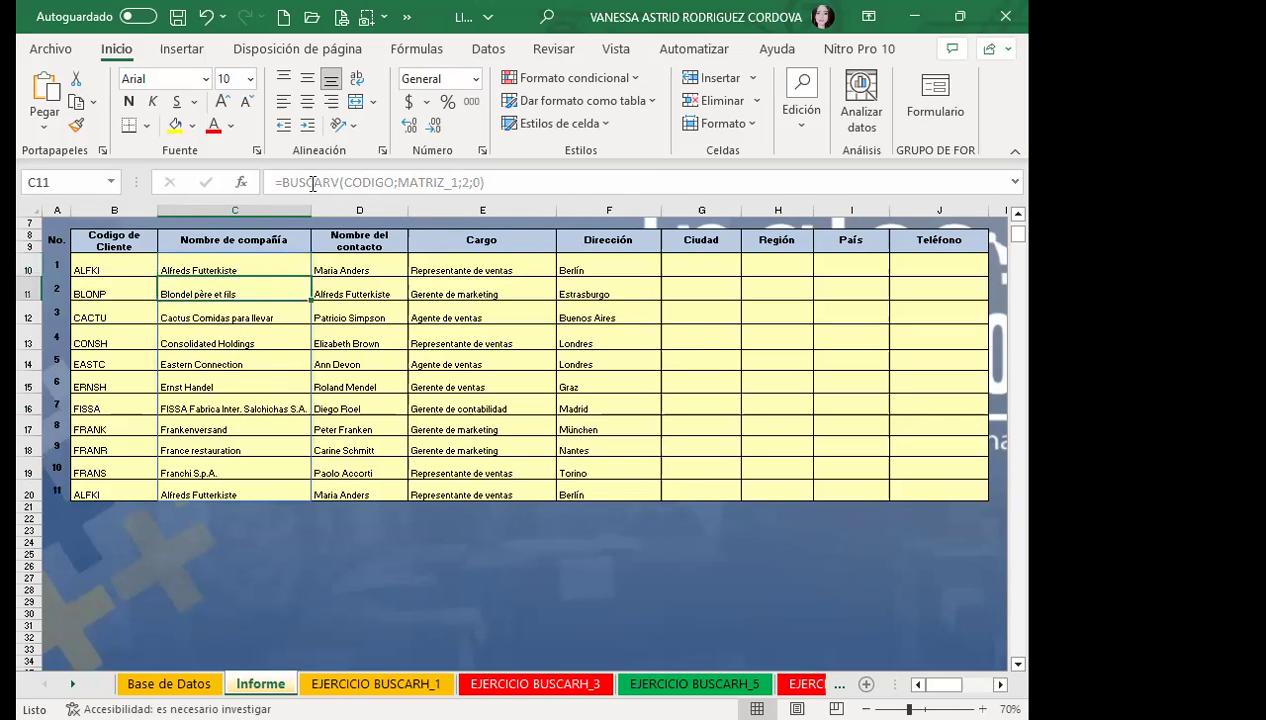
key("BackSpace")
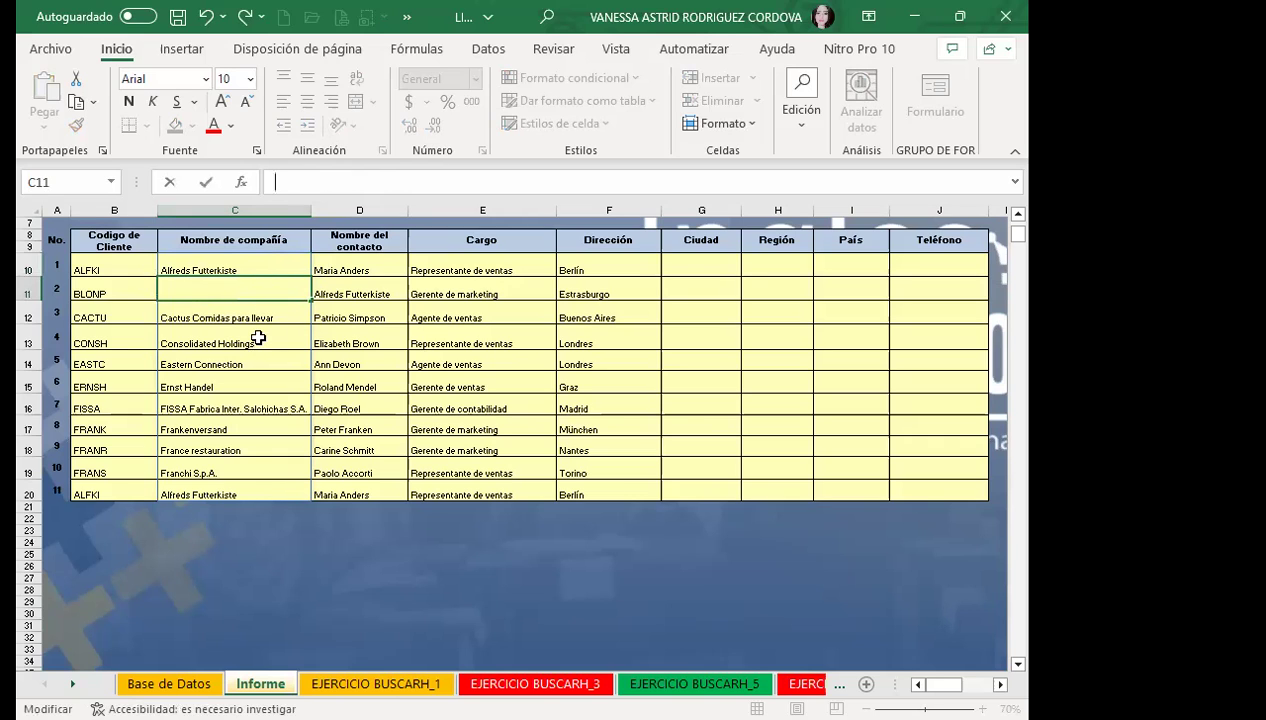
key("Escape")
key("Down")
key("Down")
left_click(264, 307)
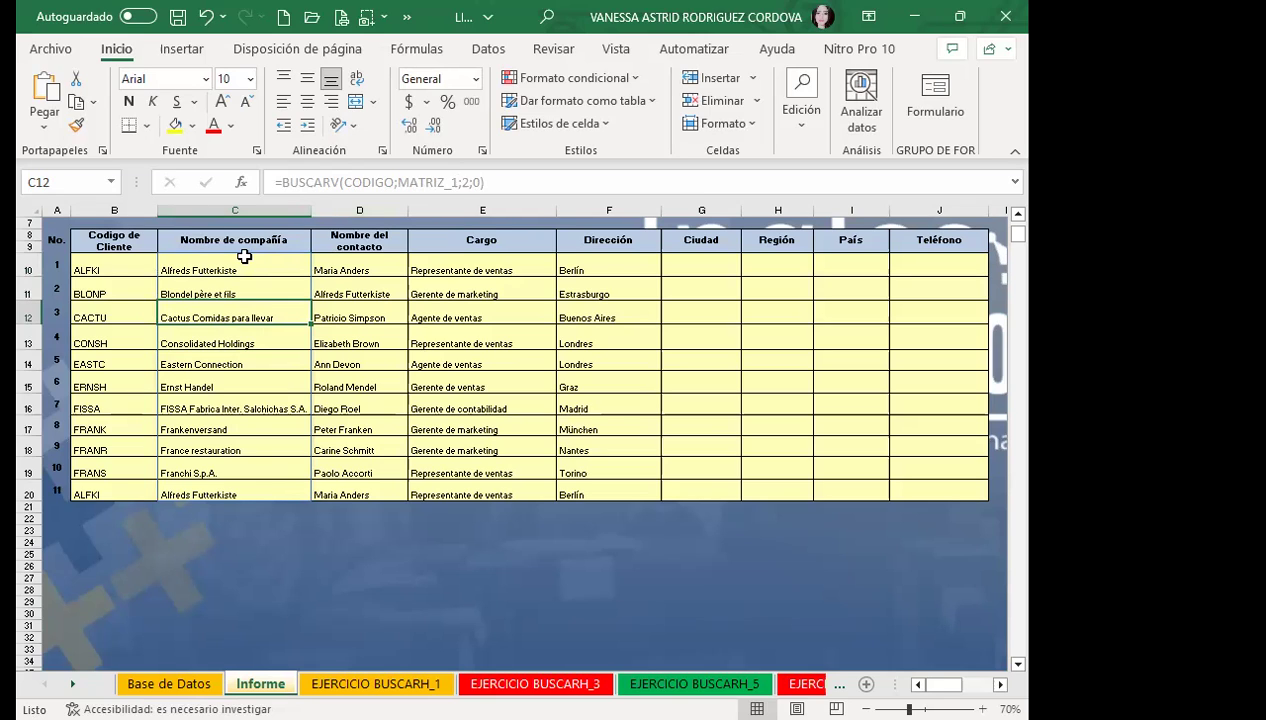
- Step through the contact-name formulas in column D and the Cargo formula in E12
left_click(351, 292)
left_click(353, 316)
left_click(341, 341)
left_click(339, 364)
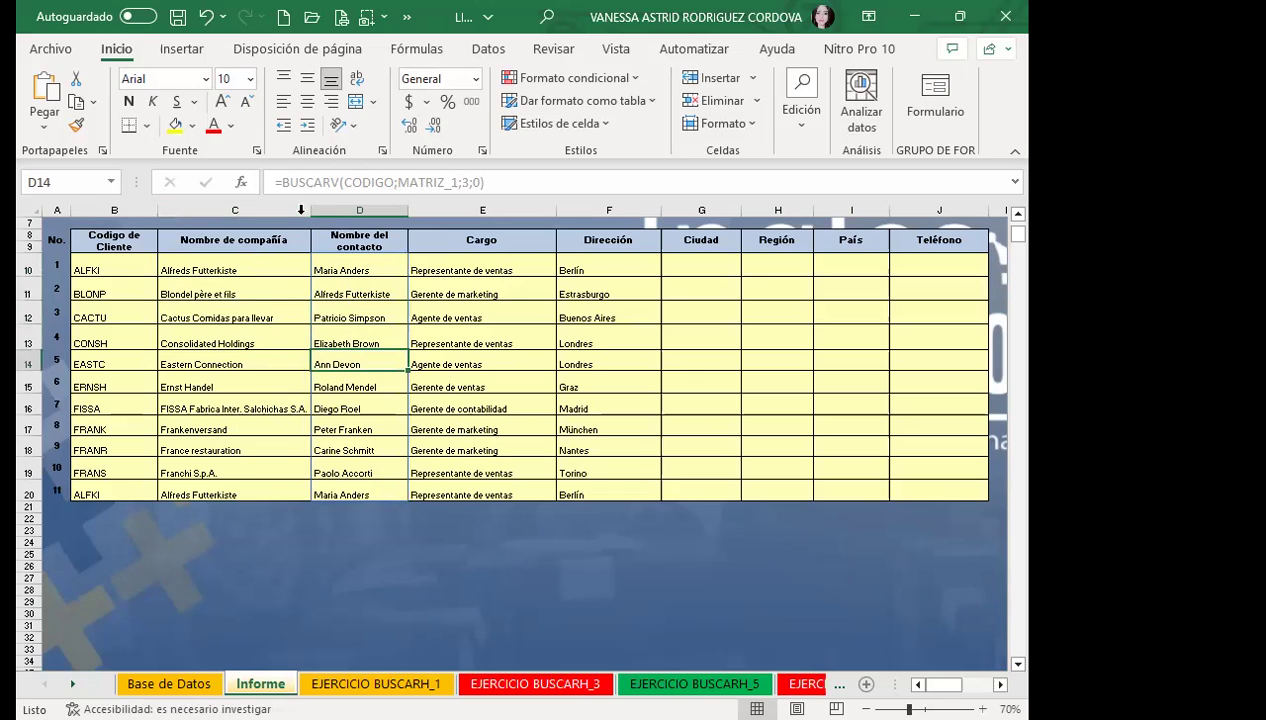
left_click(343, 262)
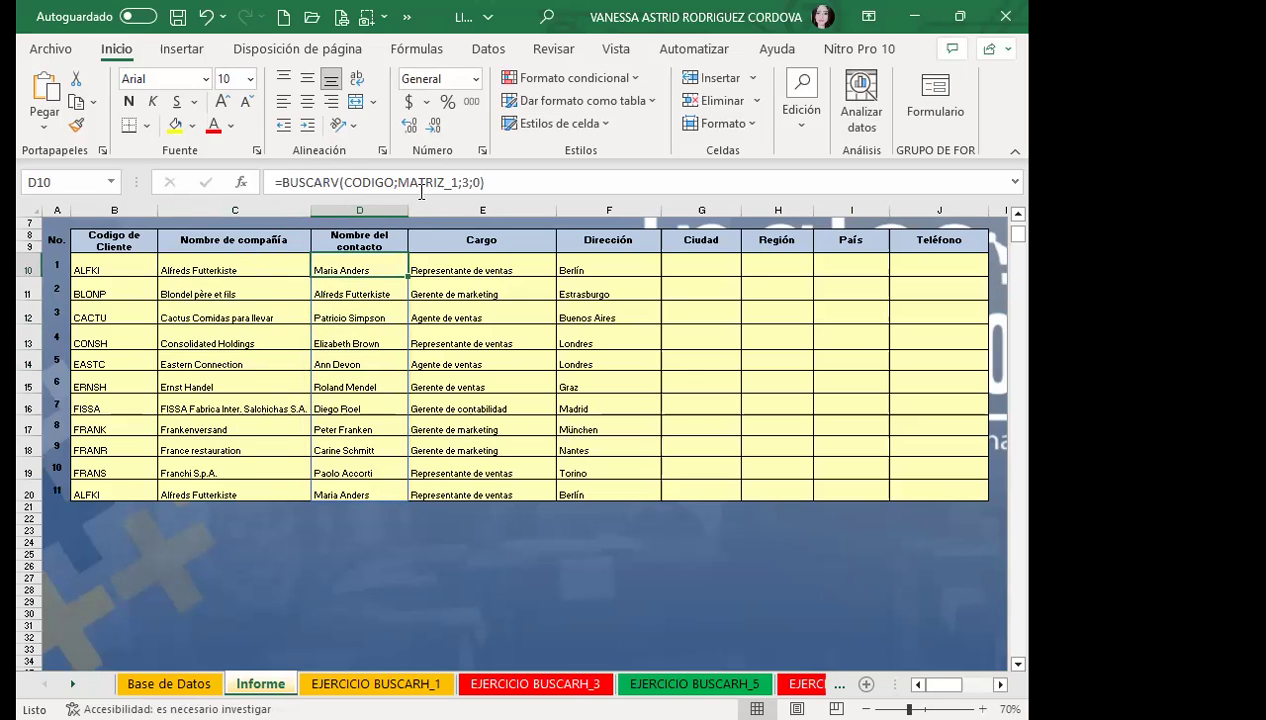
left_click(351, 292)
left_click(351, 306)
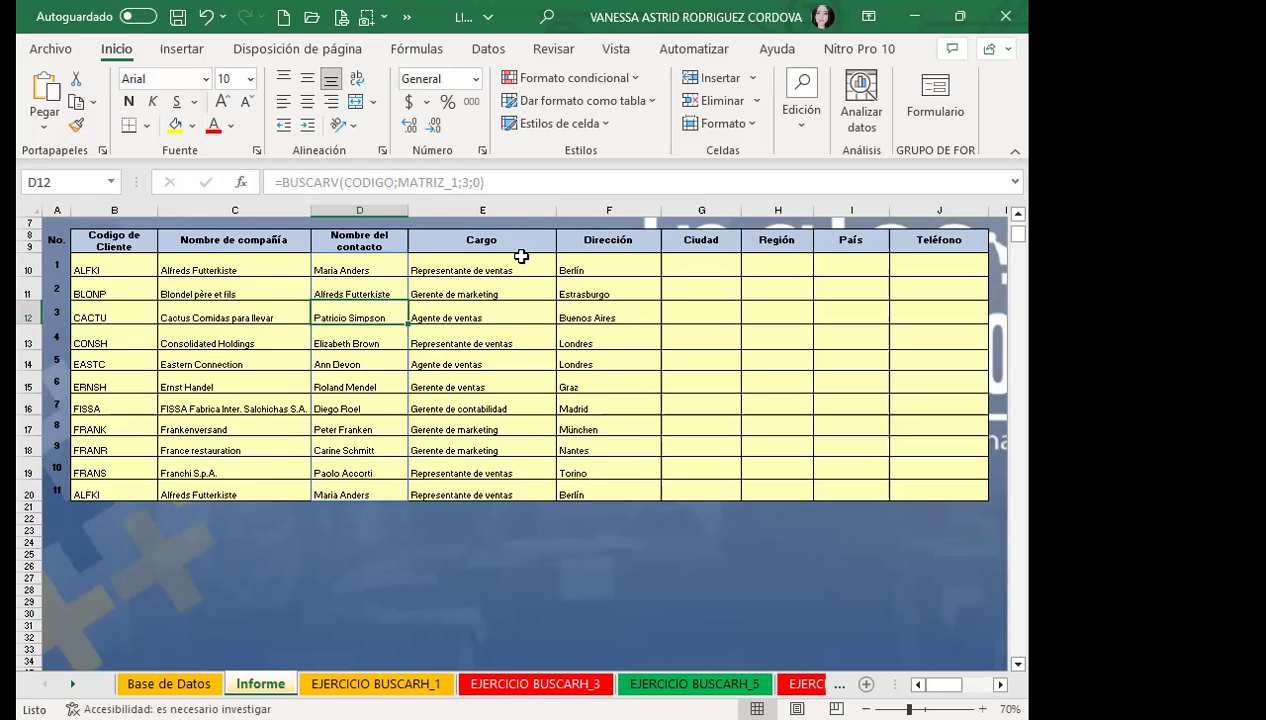
left_click(487, 50)
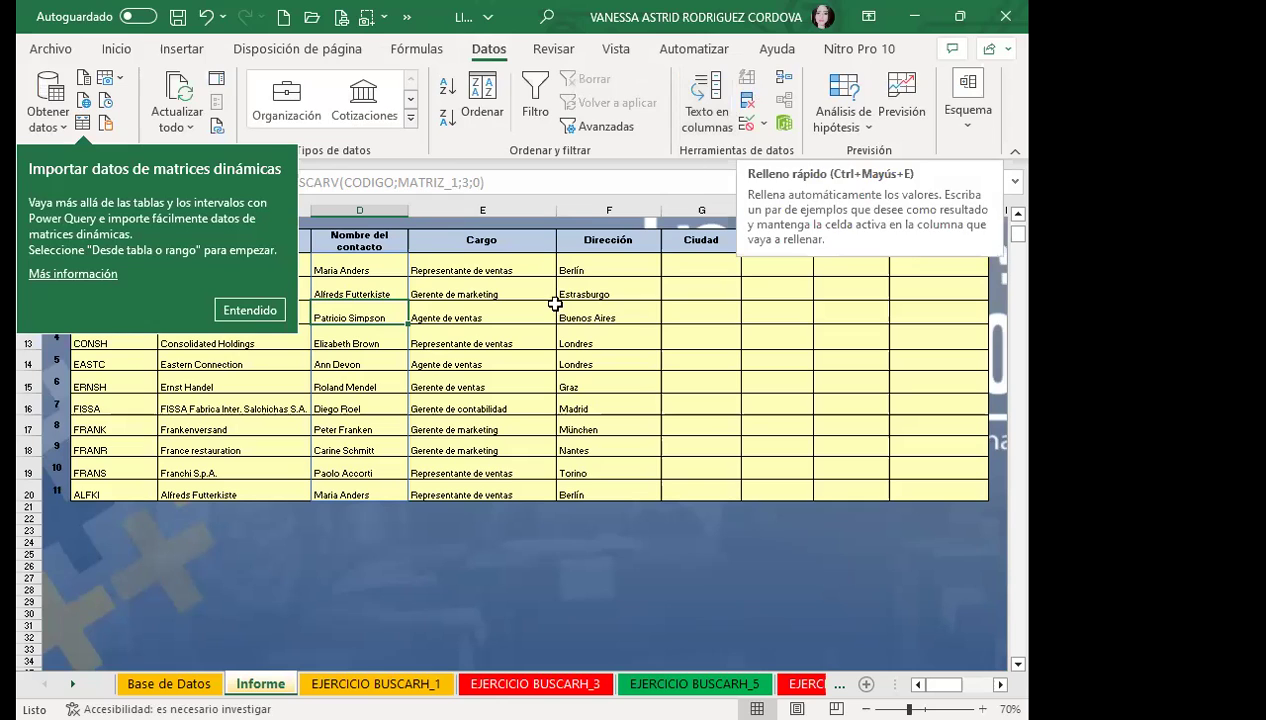
left_click(520, 312)
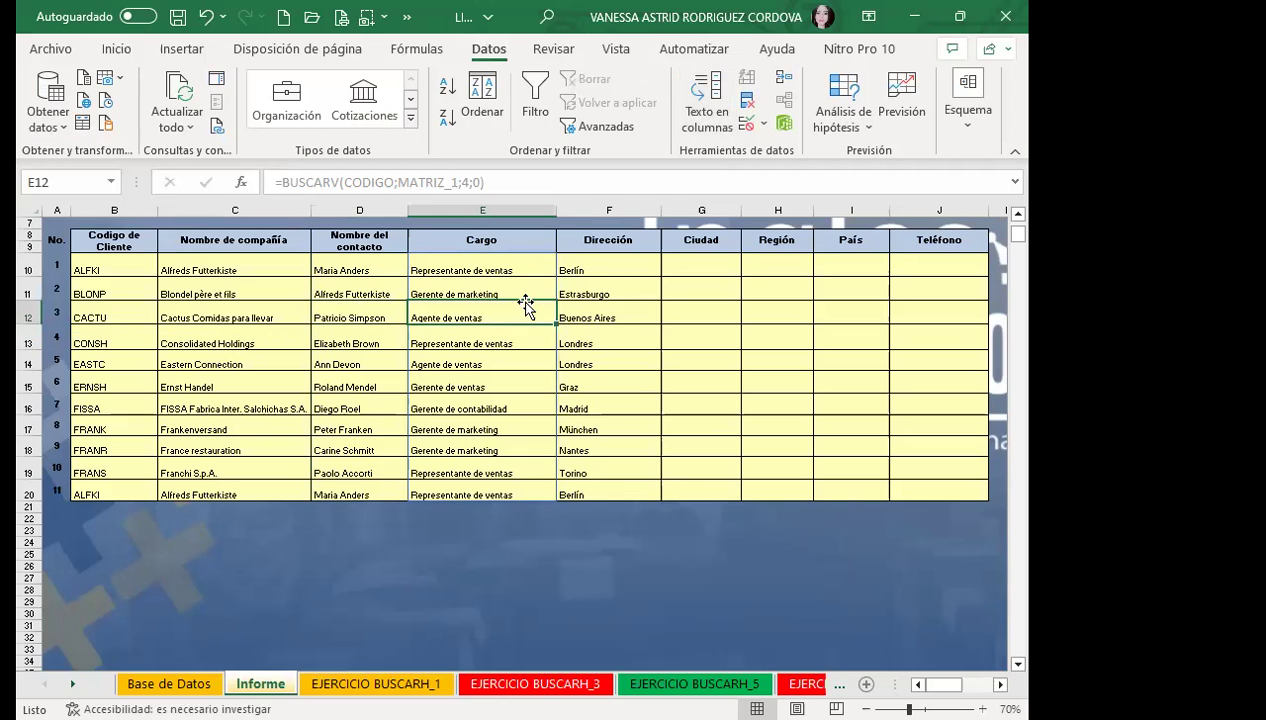
left_click(116, 49)
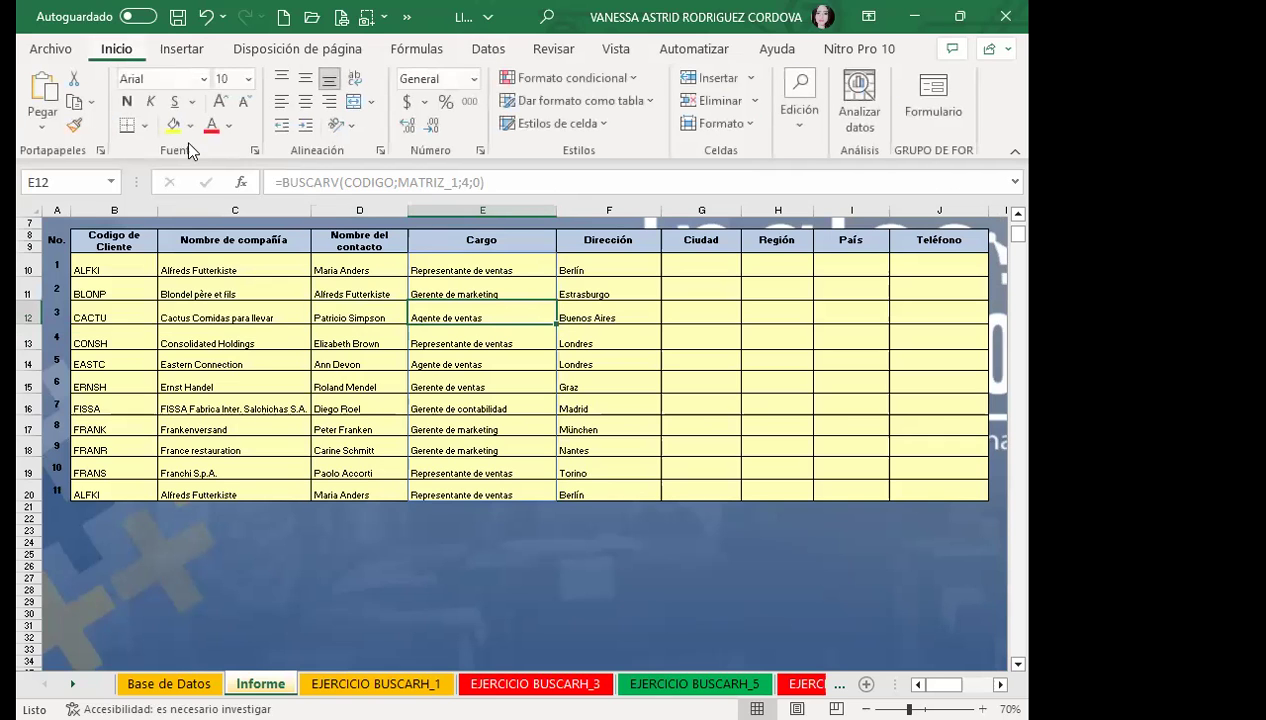
- Compare the C10 and C11 formulas, check D13 and E13, then open EJERCICIO BUSCARH_1
left_click(239, 269)
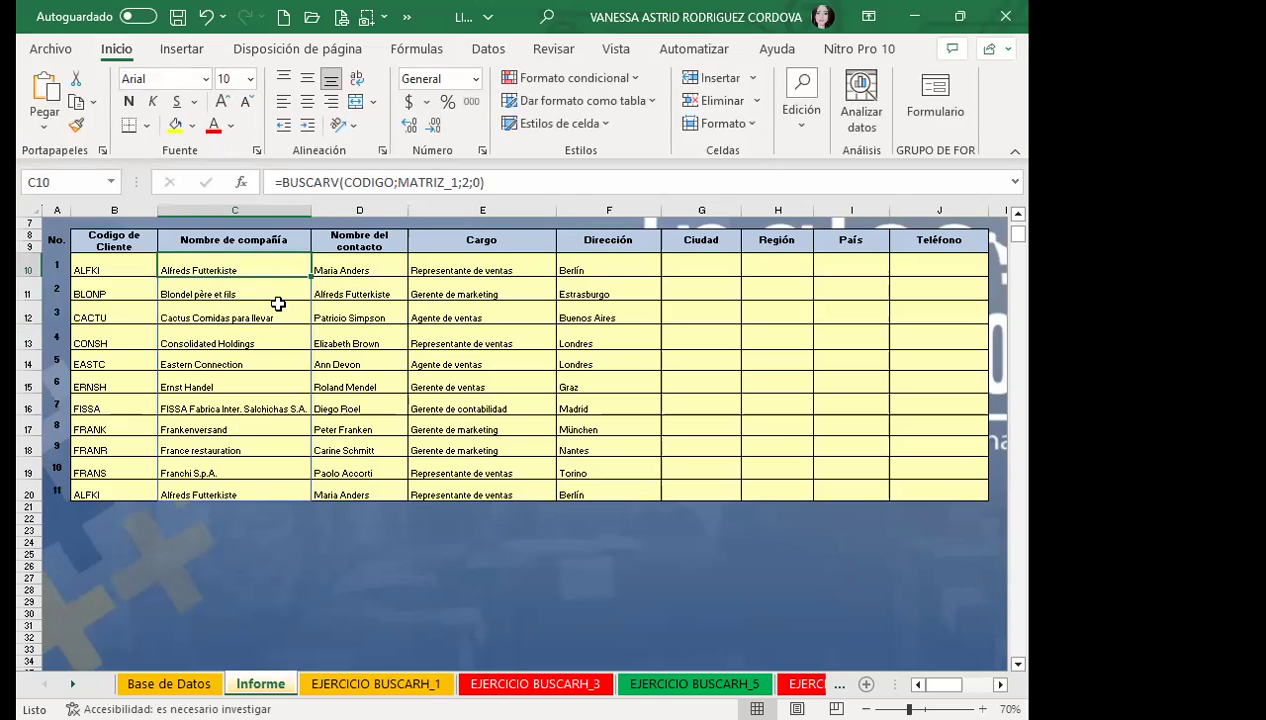
left_click(276, 296)
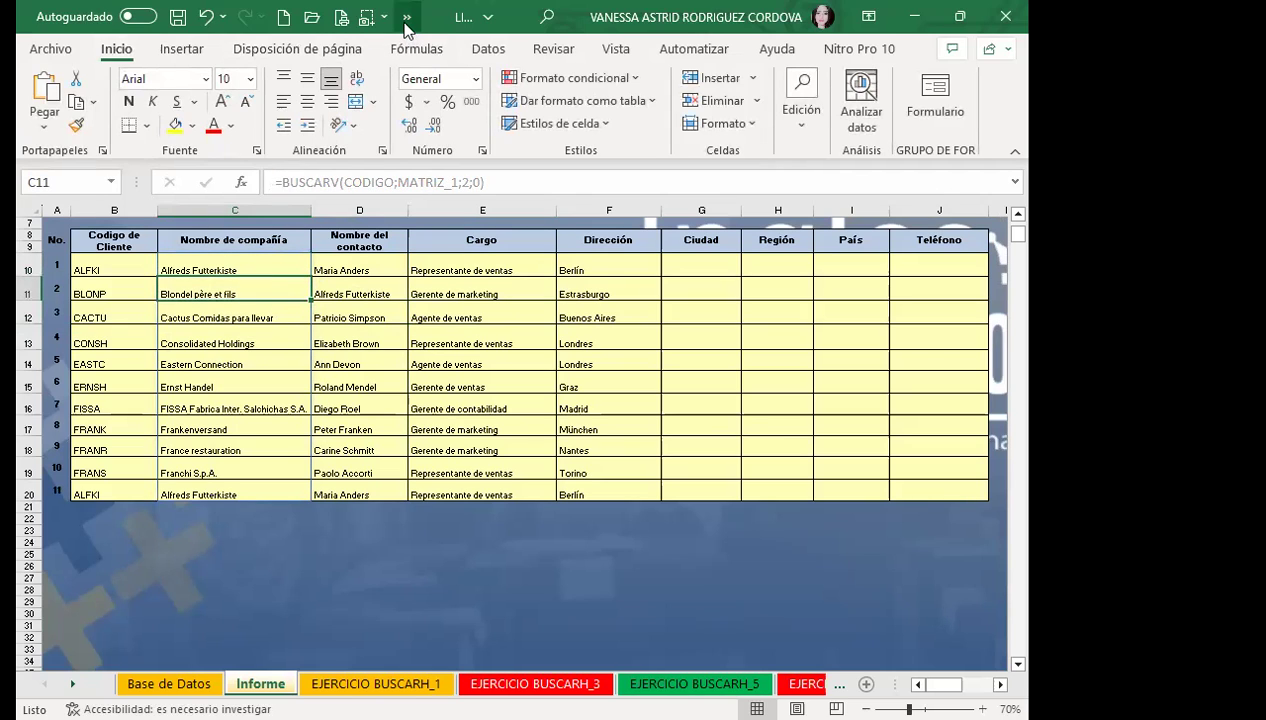
left_click(218, 271)
left_click(241, 289)
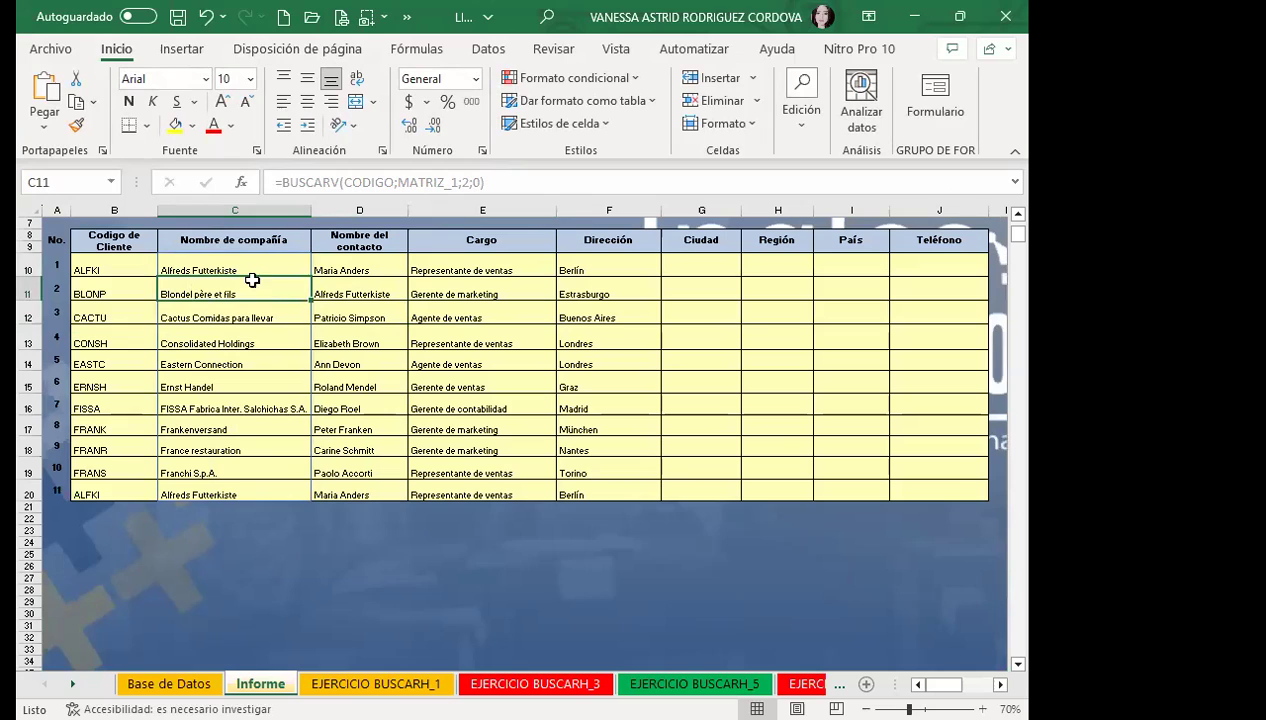
left_click(268, 265)
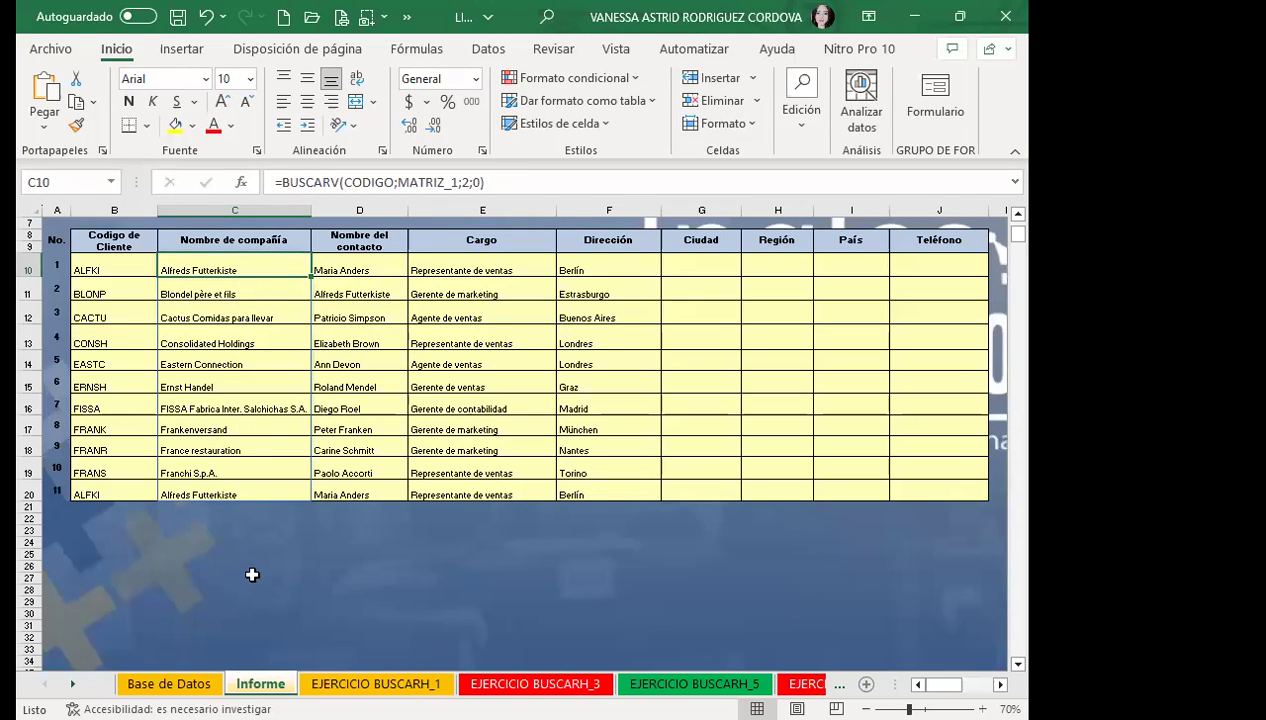
left_click(360, 340)
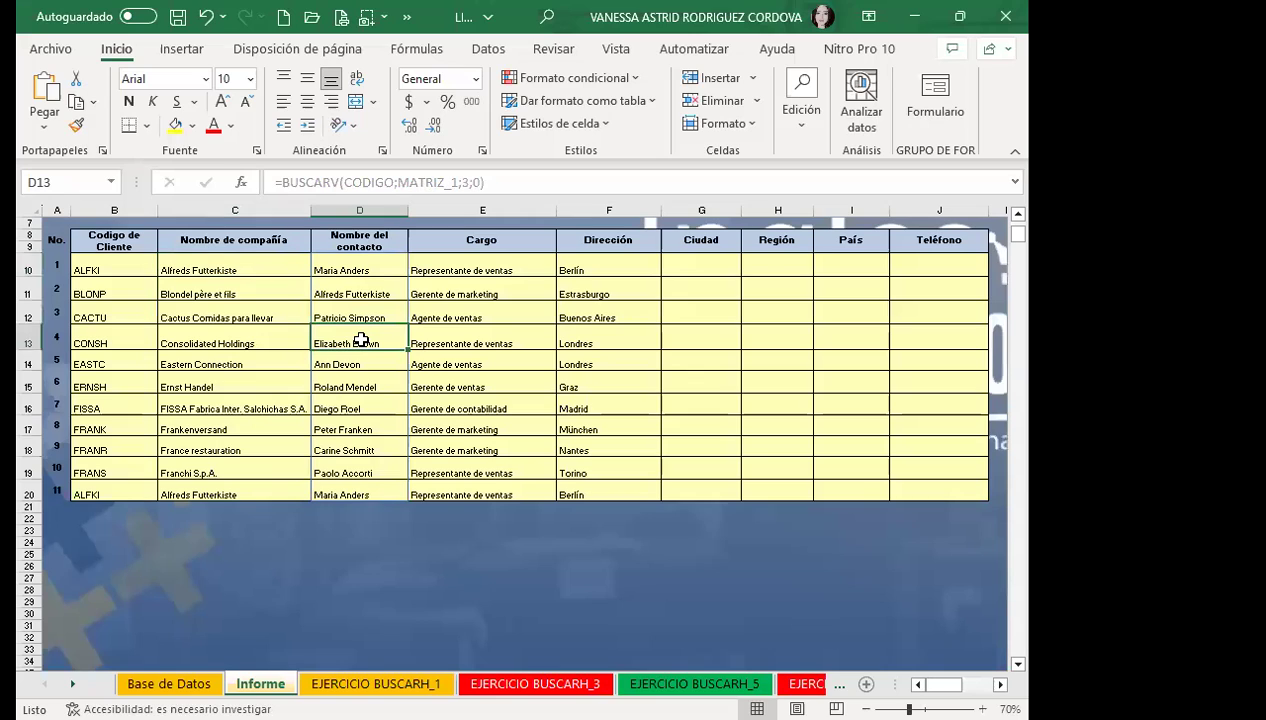
left_click(371, 266)
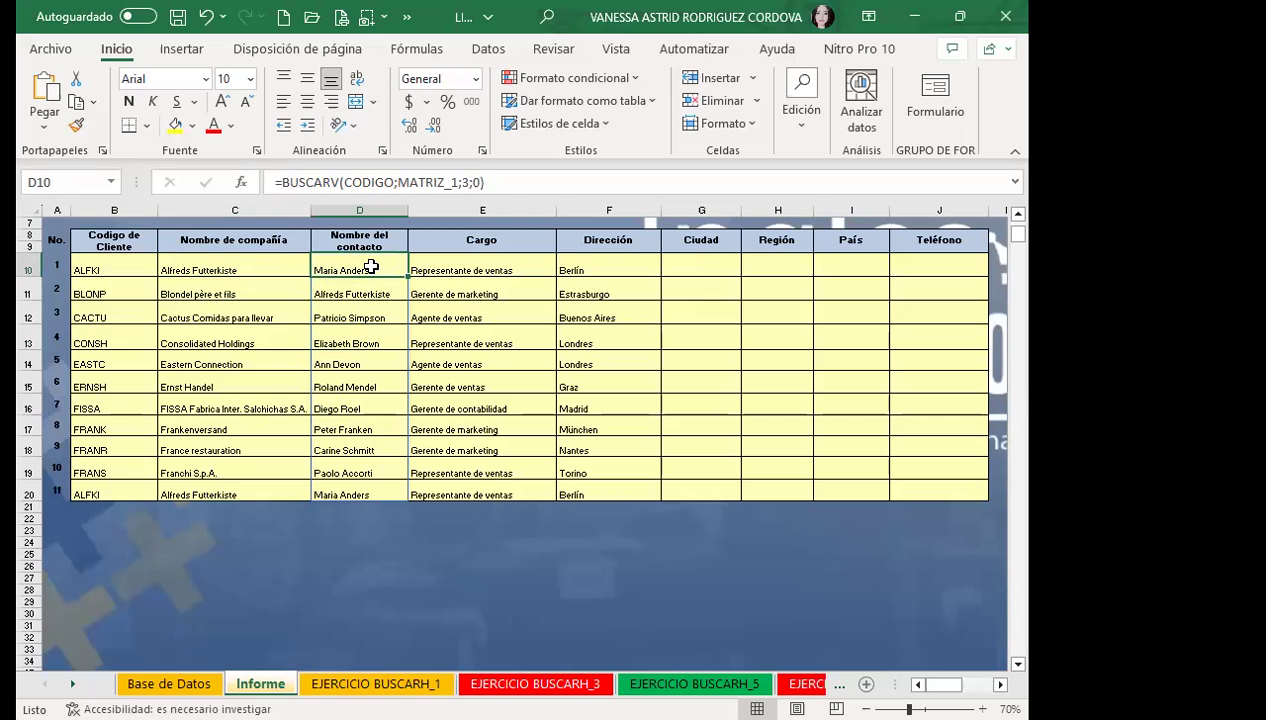
left_click(412, 338)
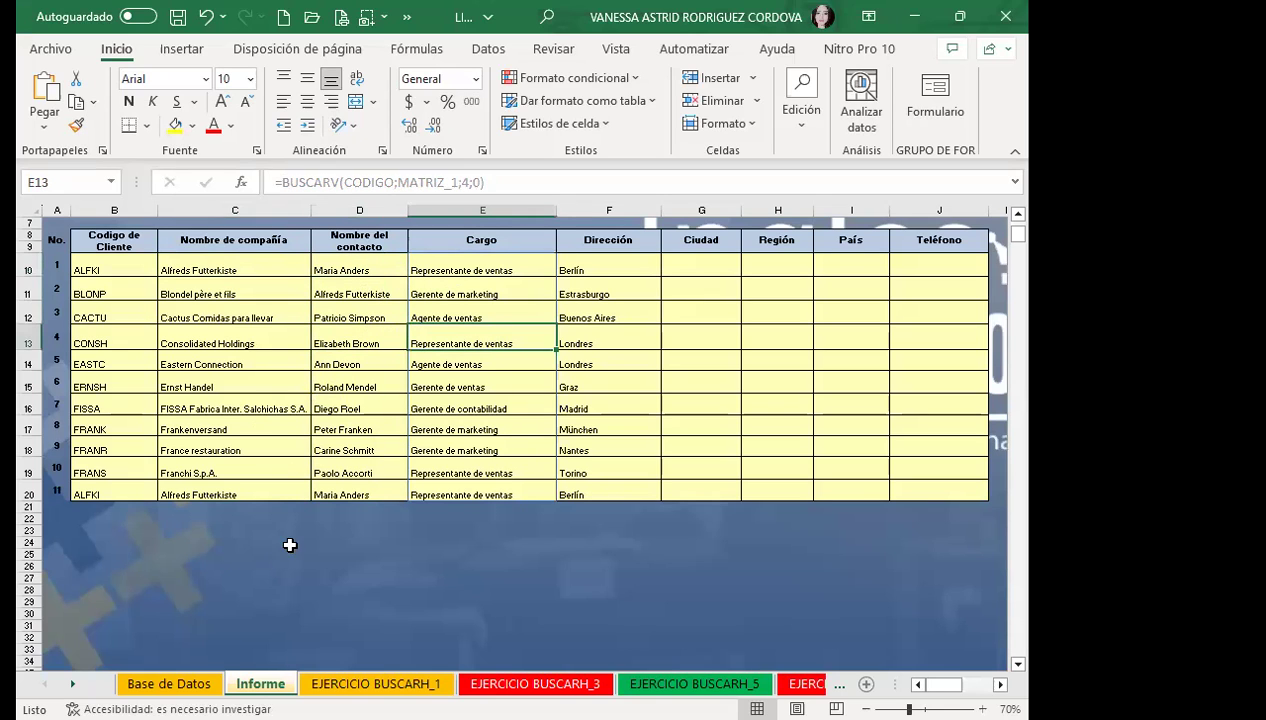
left_click(376, 684)
left_click(347, 545)
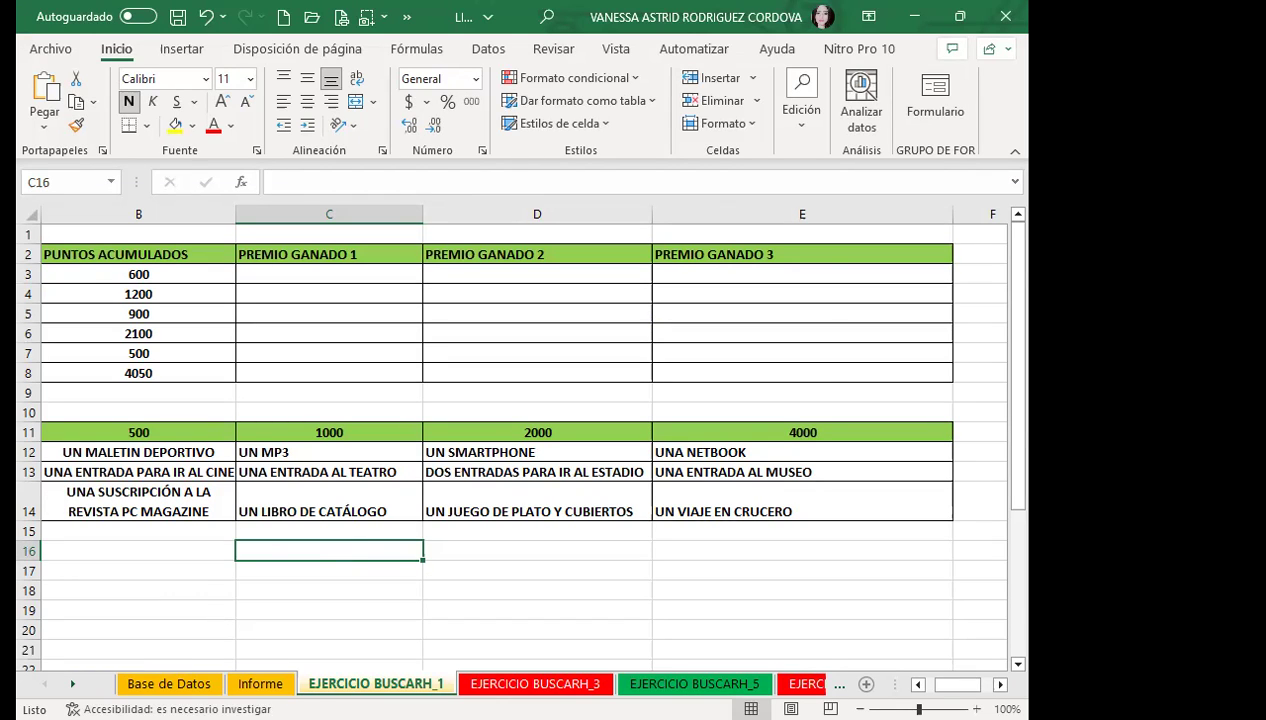
- Narrow columns A, C, D and E so the prize sheet's tables fit in view
left_click_drag(958, 684, 946, 684)
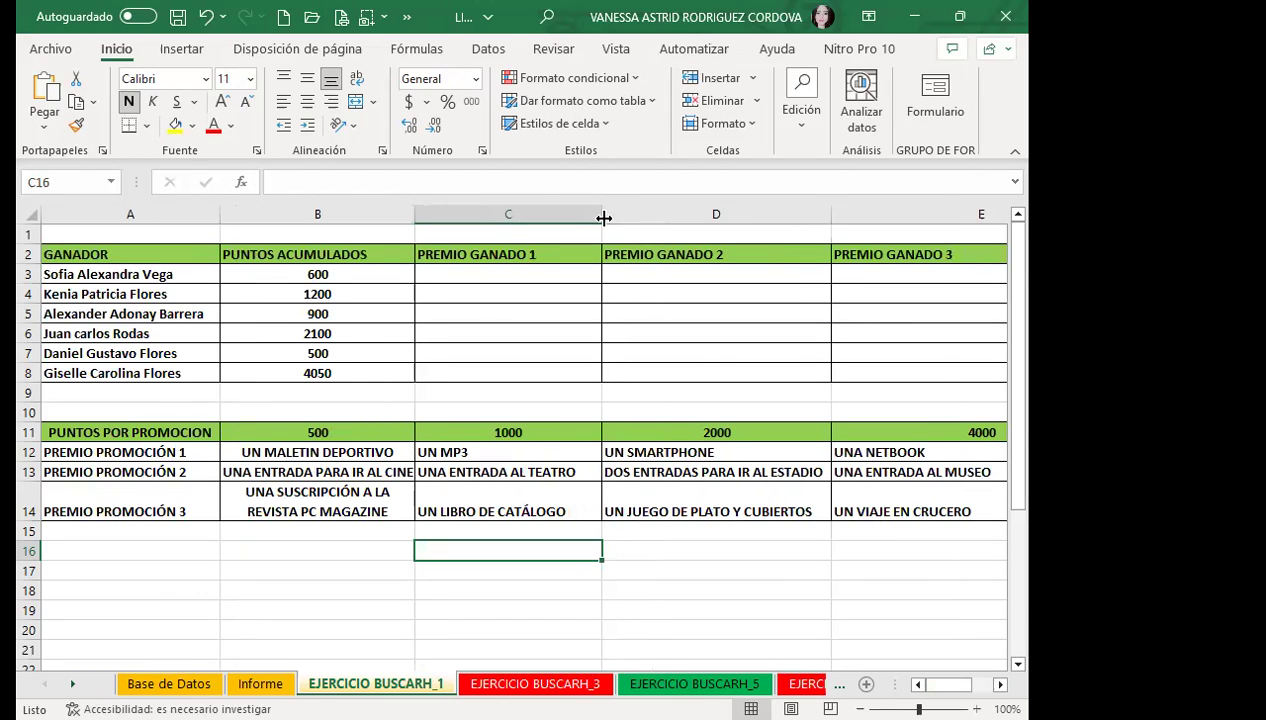
left_click_drag(604, 217, 591, 217)
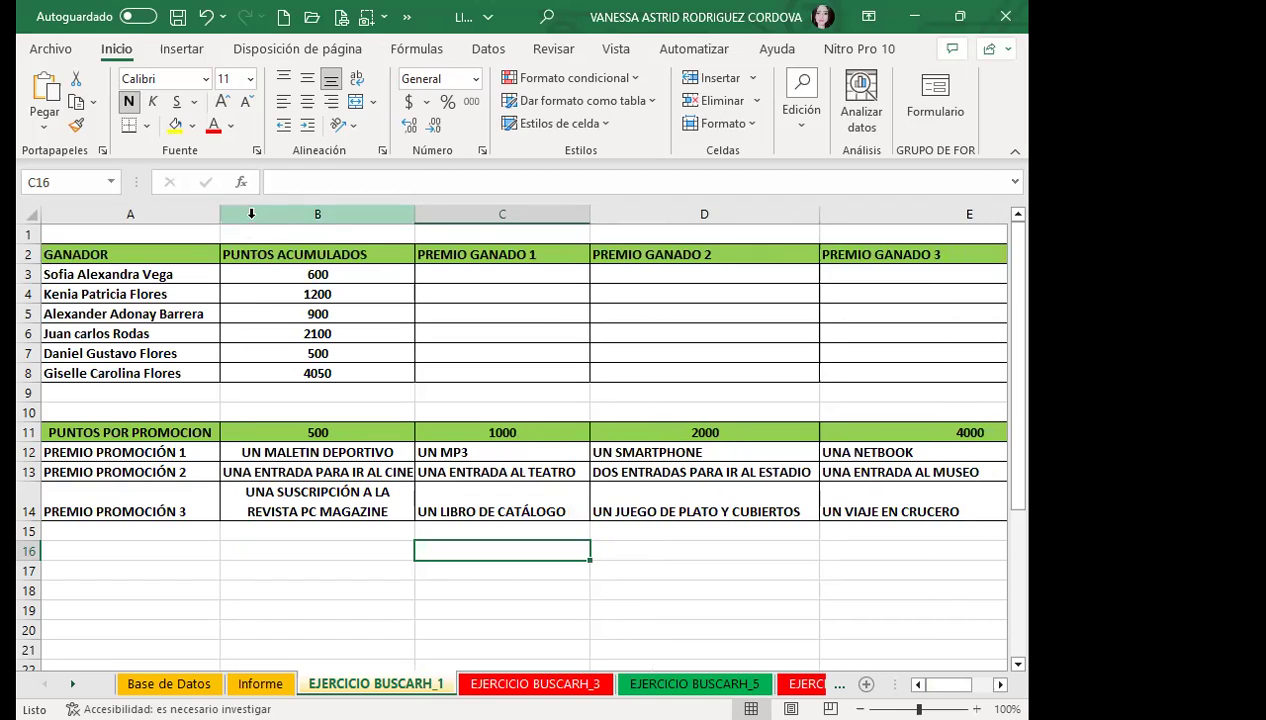
left_click_drag(220, 213, 207, 216)
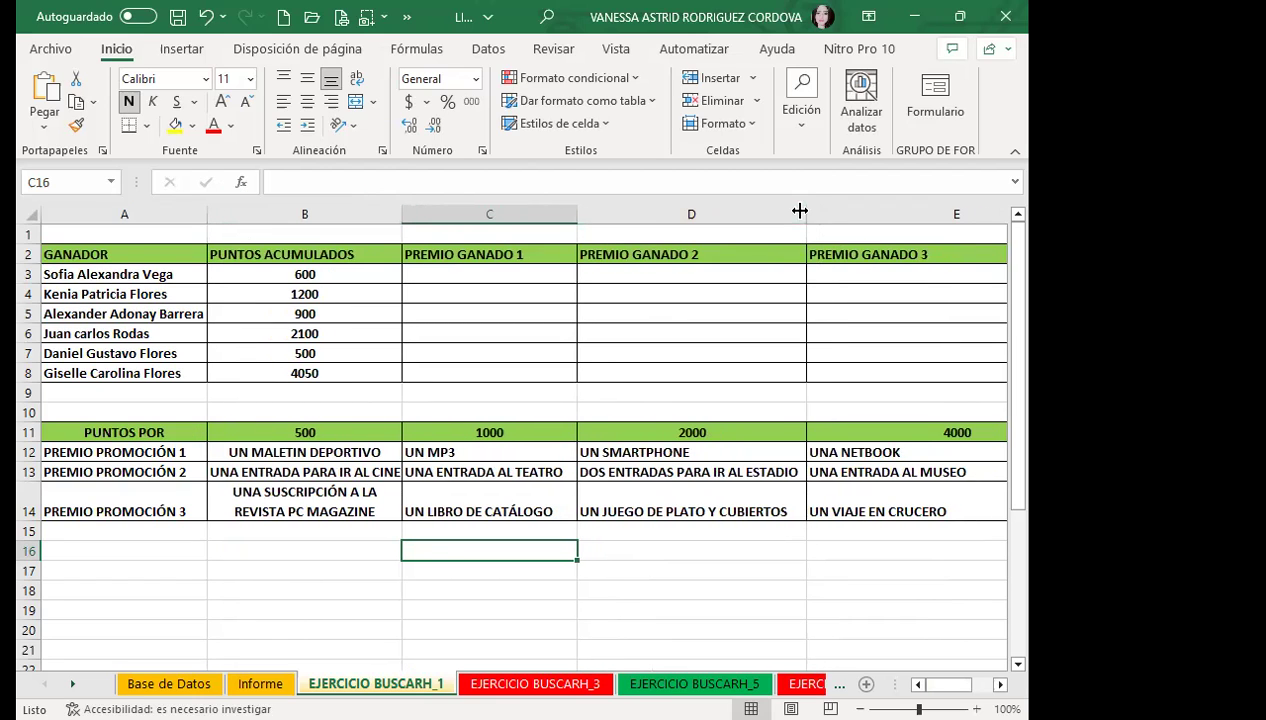
left_click_drag(800, 210, 793, 212)
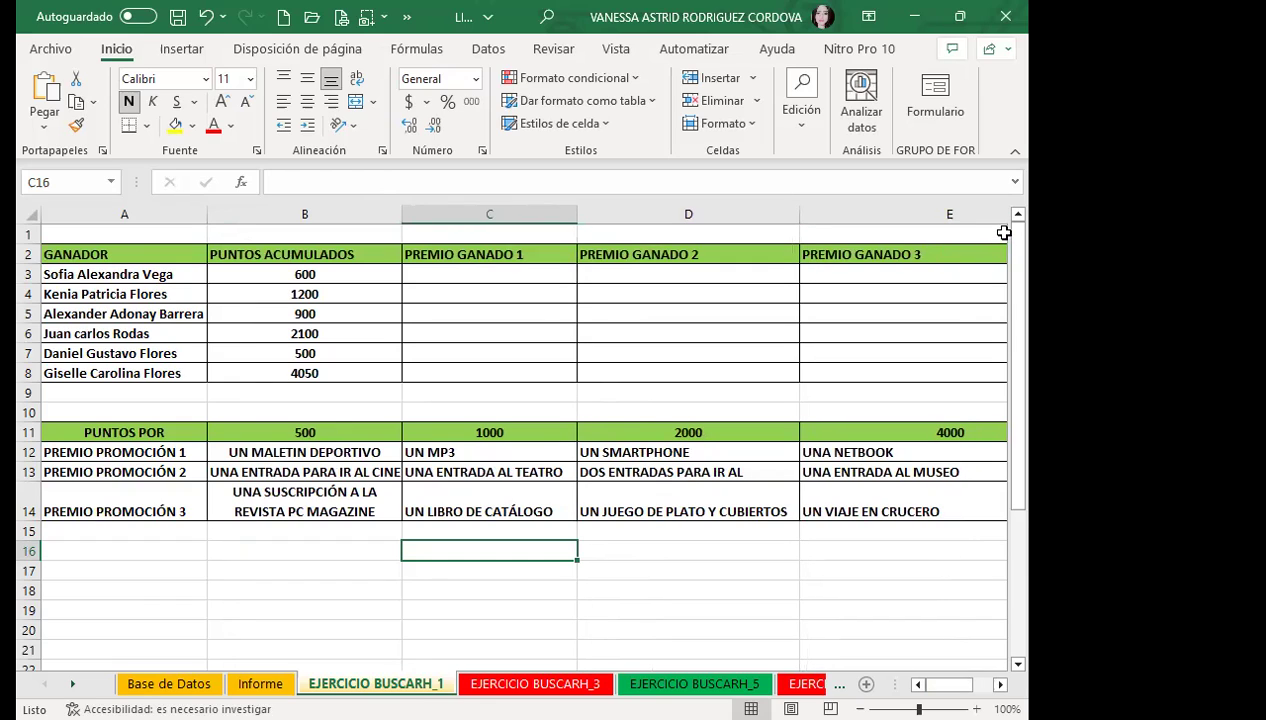
left_click(1000, 233)
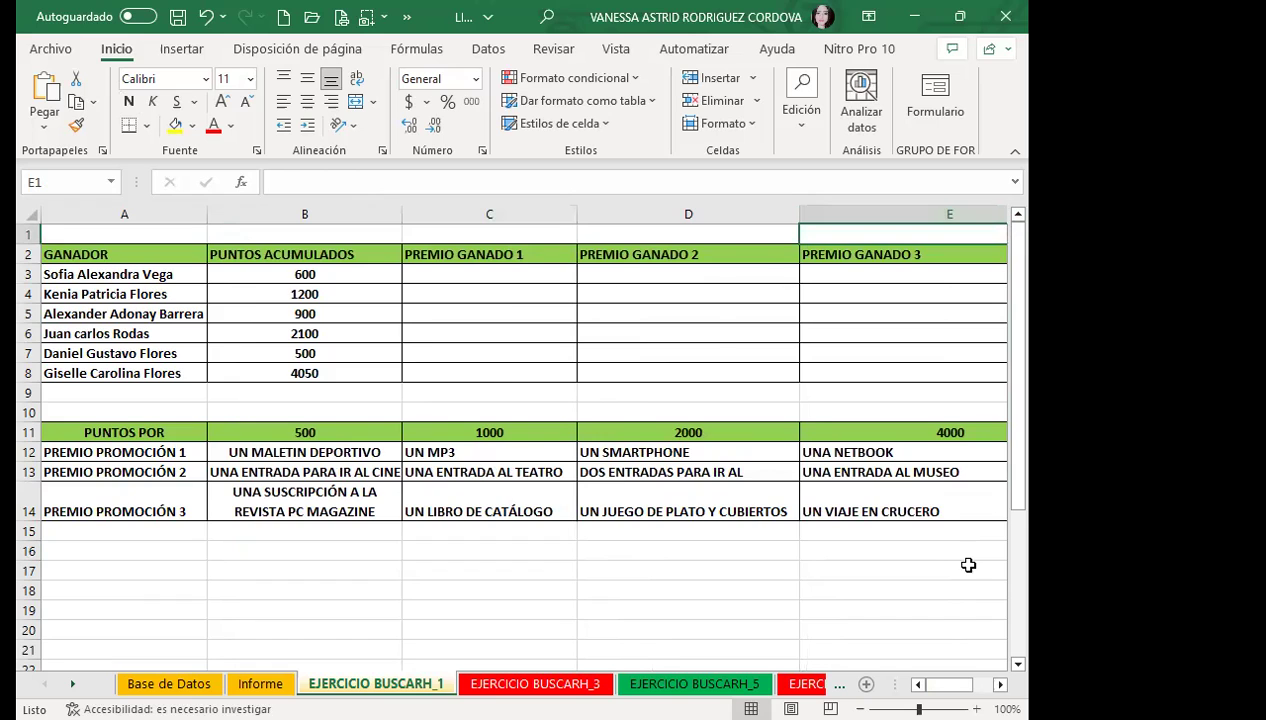
scroll(968, 565, "right", 1)
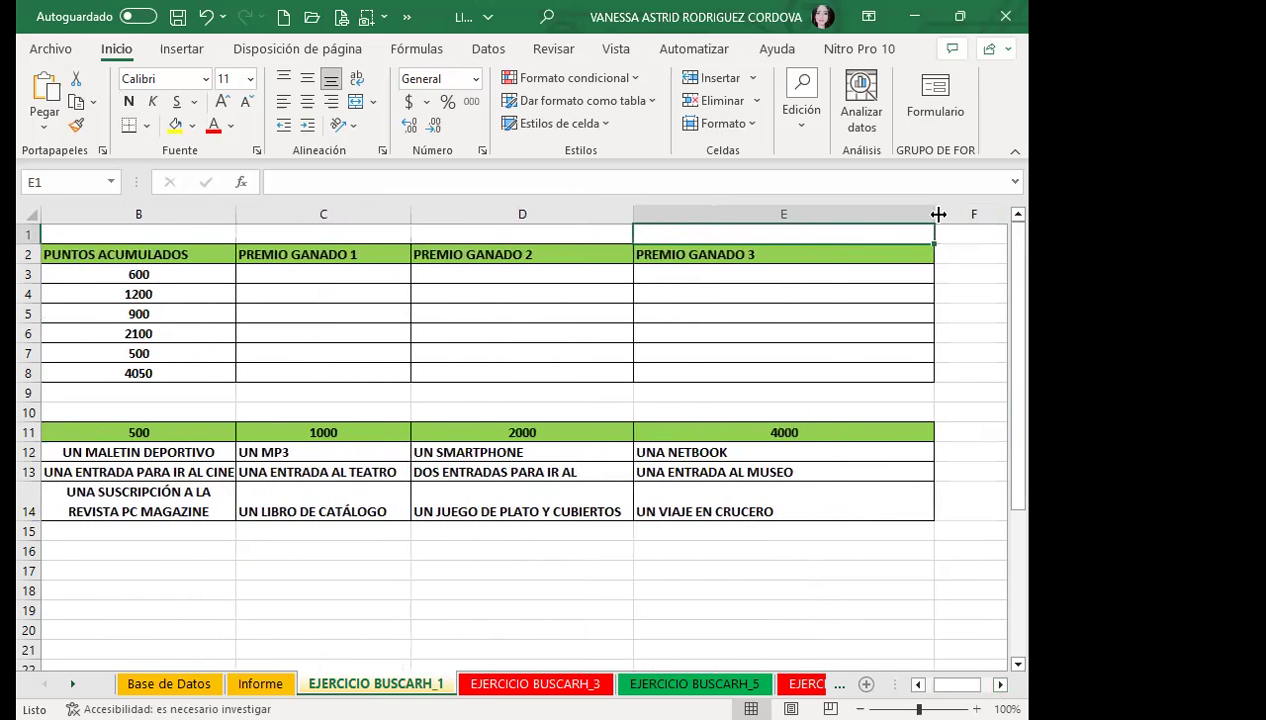
left_click_drag(938, 214, 848, 214)
scroll(608, 571, "left", 1)
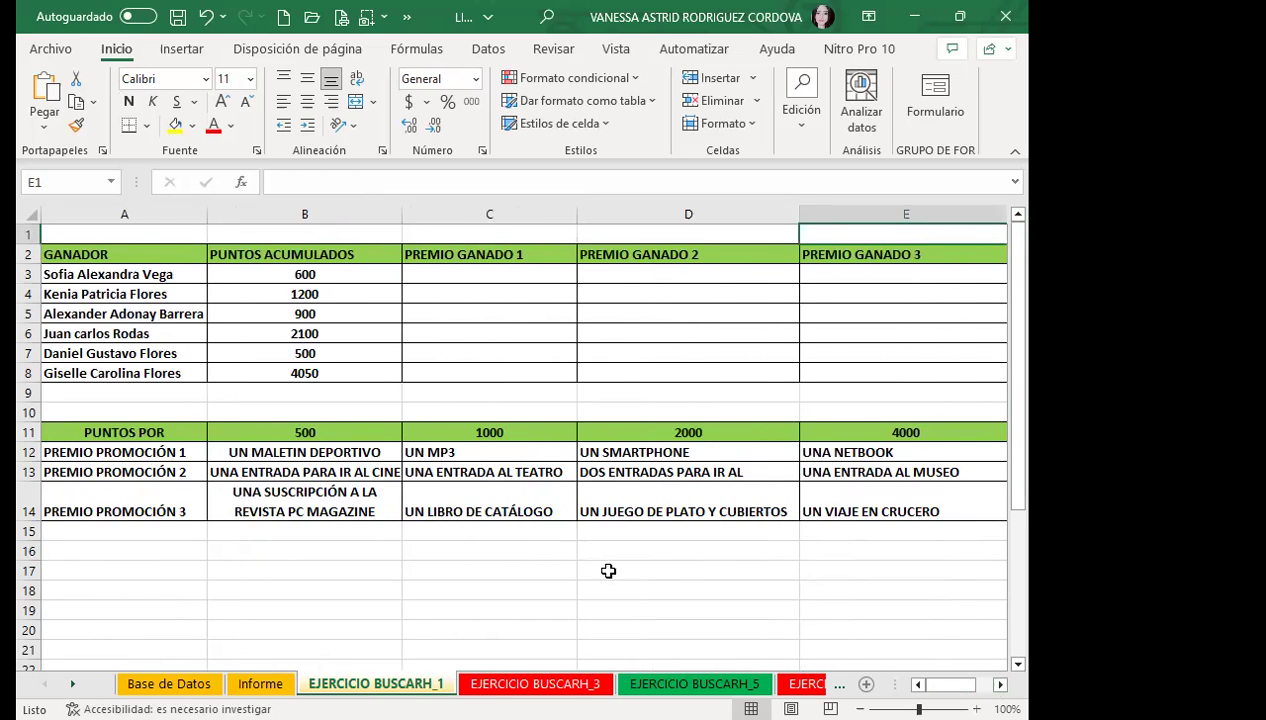
left_click(614, 549)
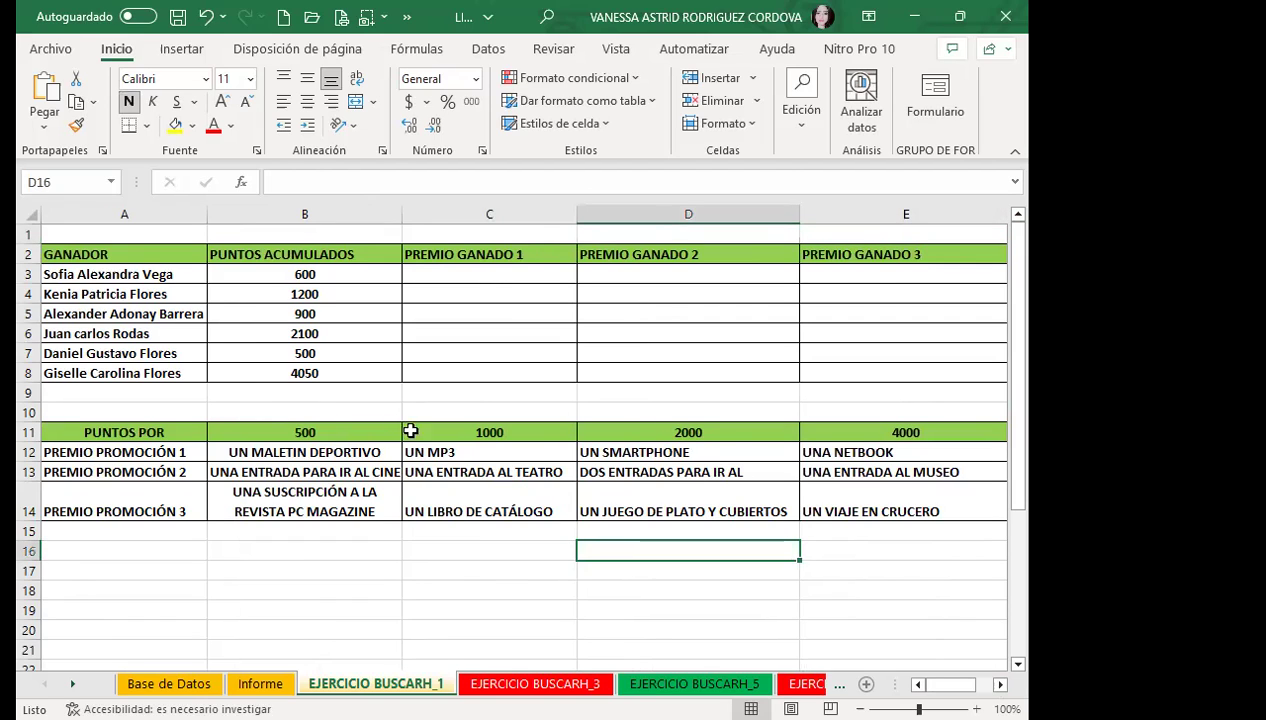
left_click(228, 432)
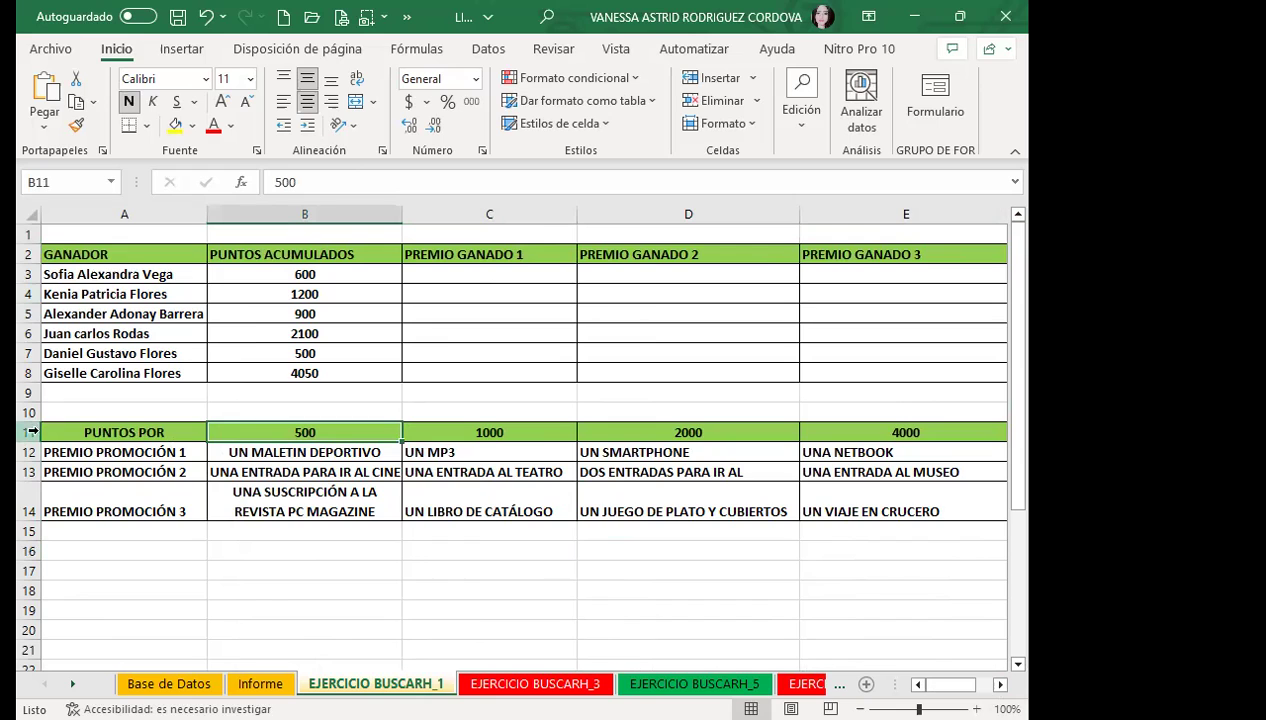
- Select the promotion table A11:E14 and name it PUNTOS in the Name Box
left_click(54, 427)
mouse_move(54, 427)
left_mouse_down()
mouse_move(994, 494)
mouse_move(994, 511)
left_mouse_up()
left_click(945, 684)
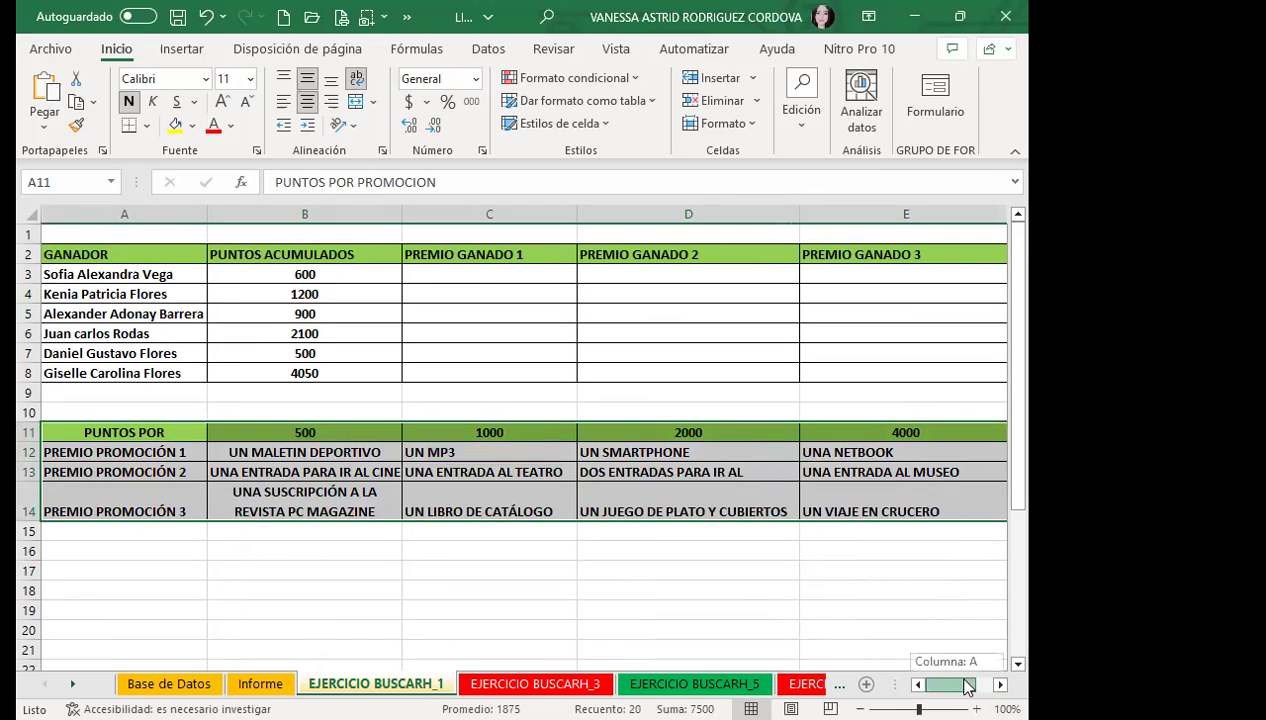
left_click(63, 180)
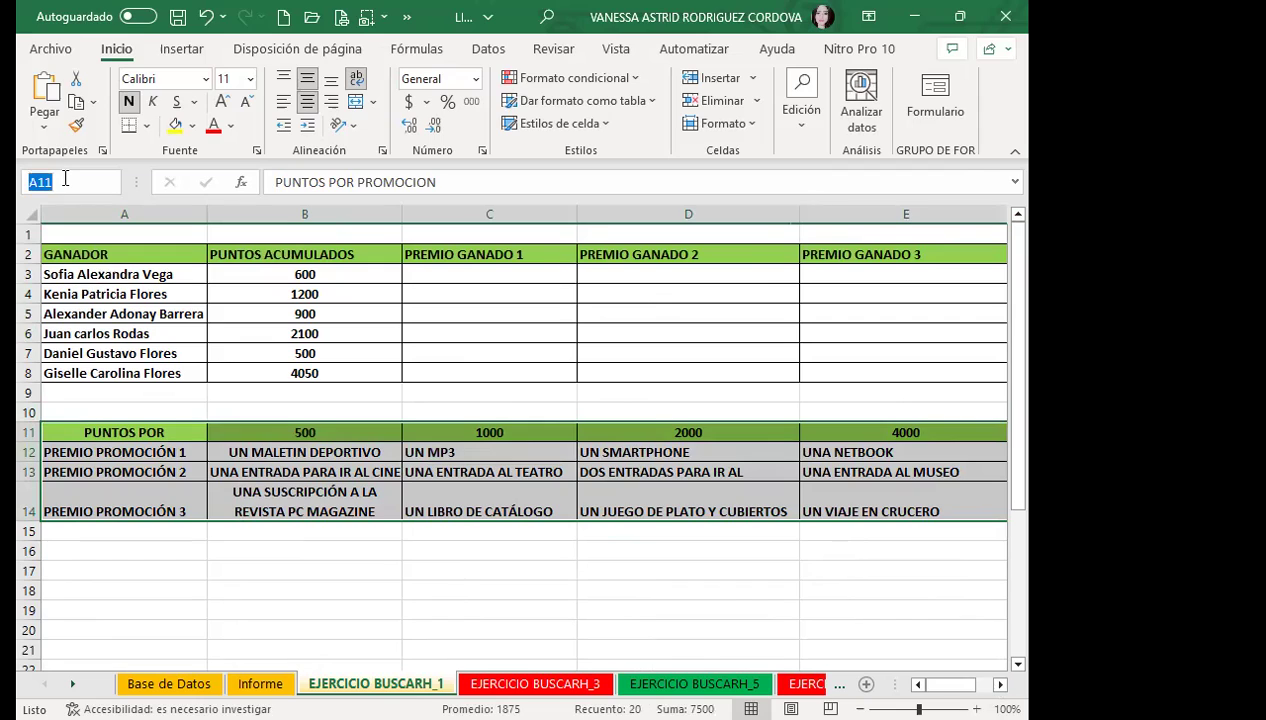
type("PUNTOS")
key("Return")
left_click(318, 450)
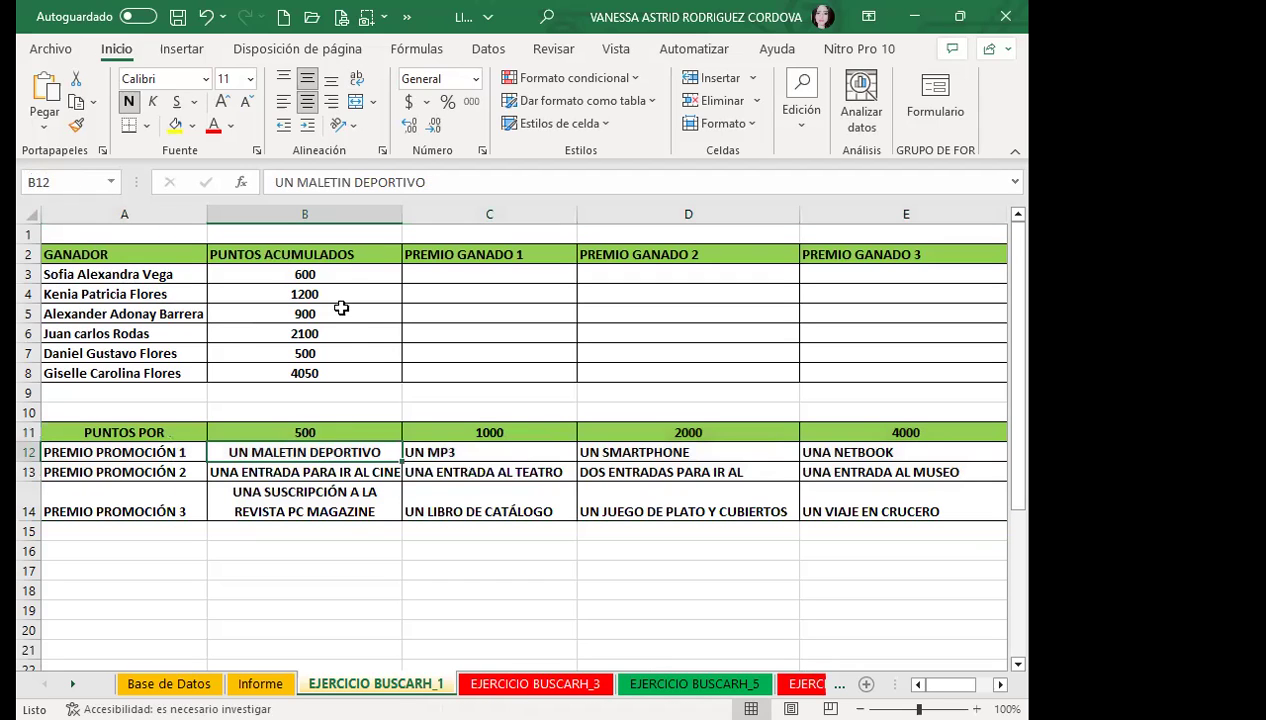
left_click(349, 274)
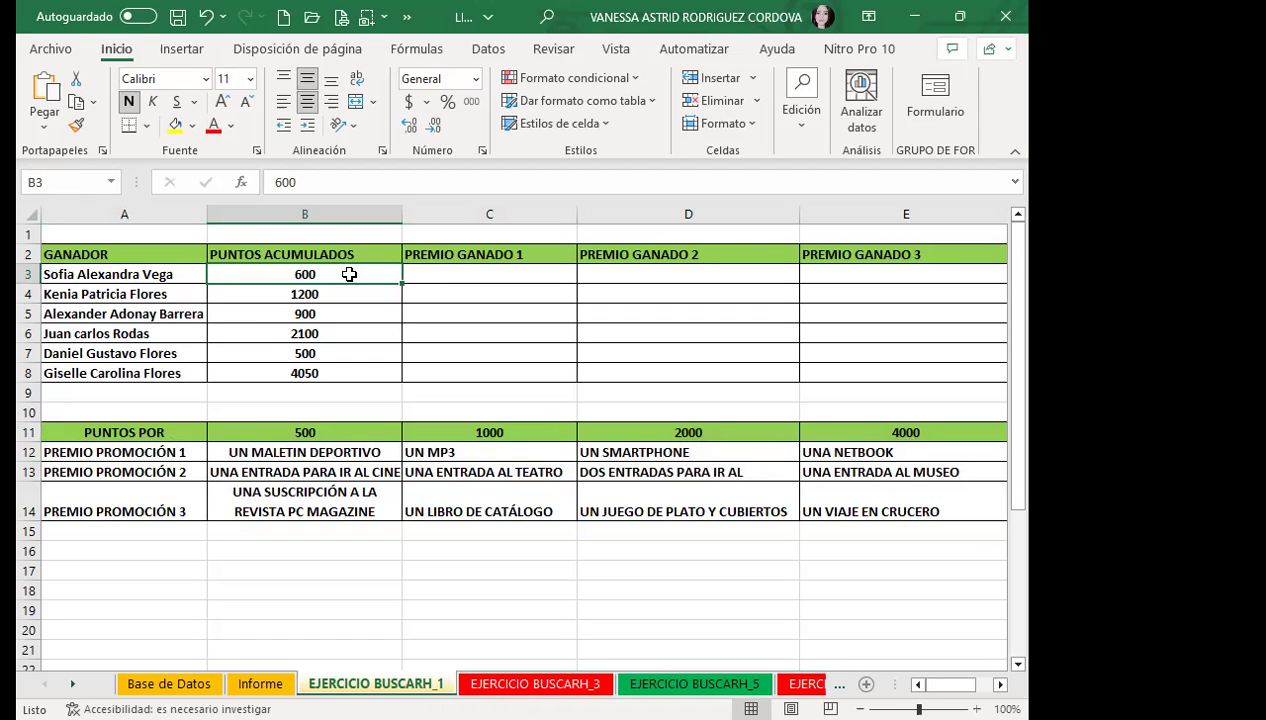
left_click(482, 272)
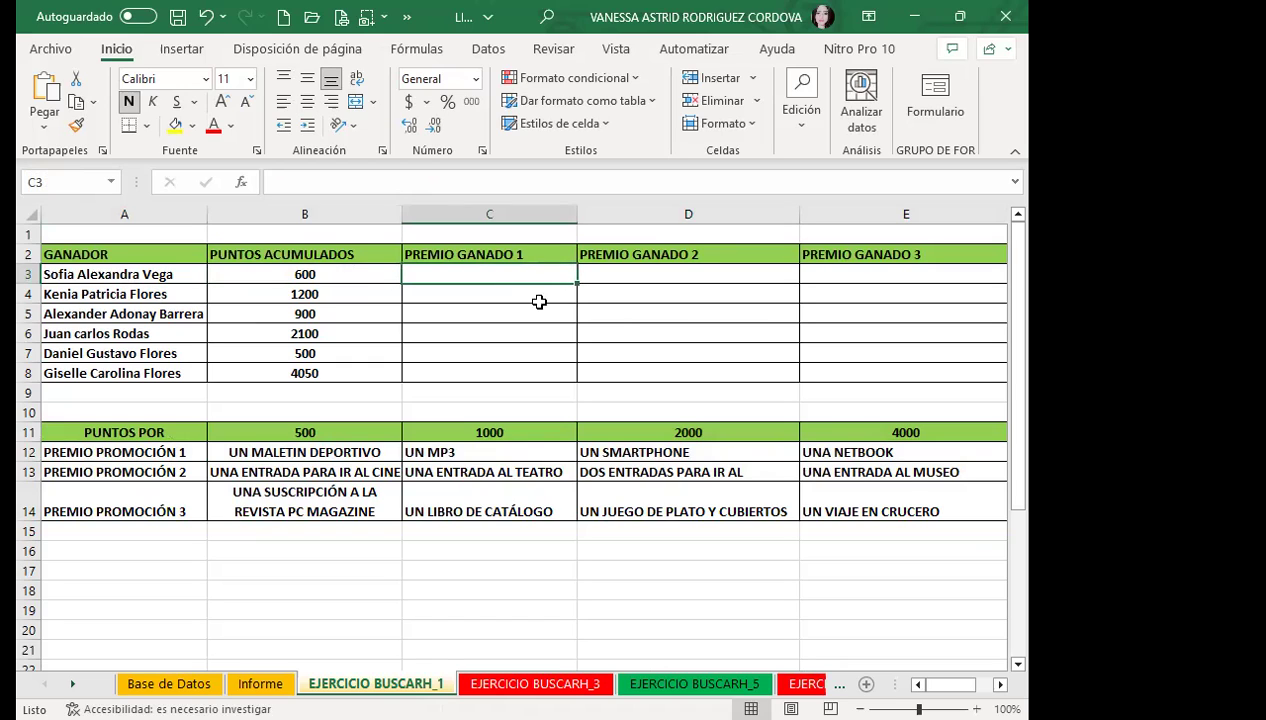
- Enter =BUSCARH(B3;PUNTOS;2;1) in C3 so it returns UN MALETIN DEPORTIVO
type("=")
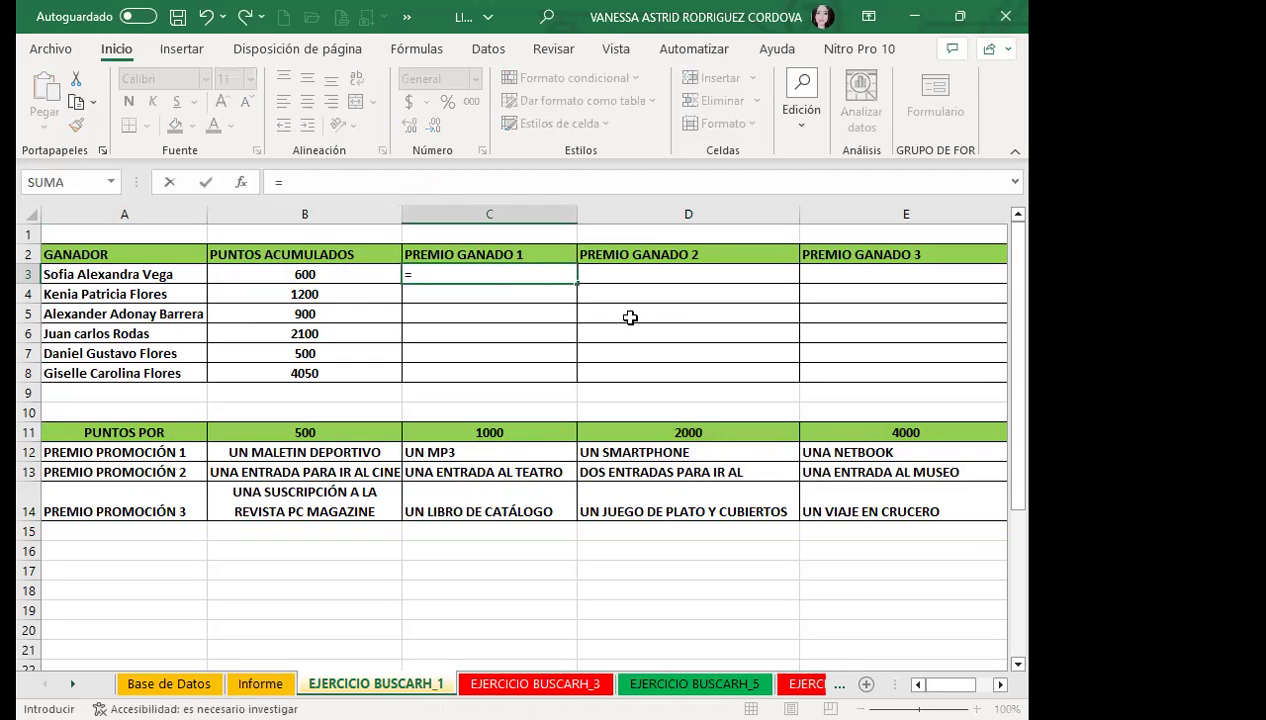
type("BUSC")
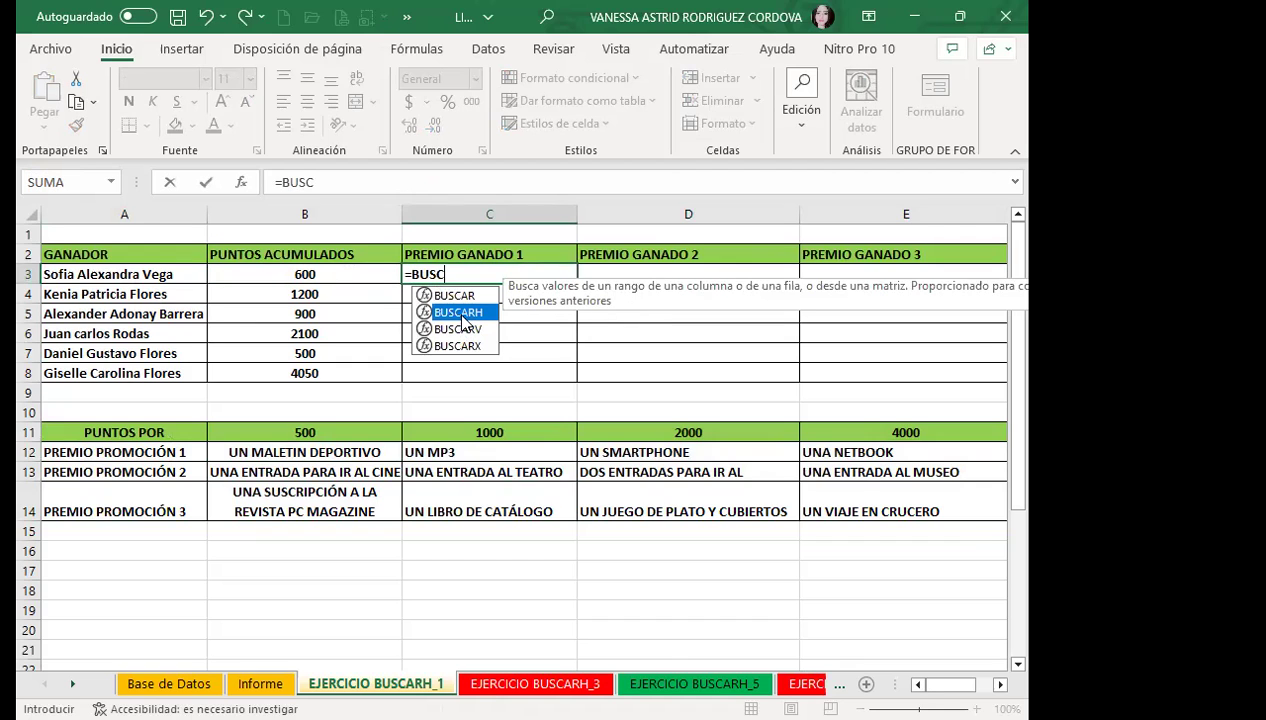
double_click(462, 313)
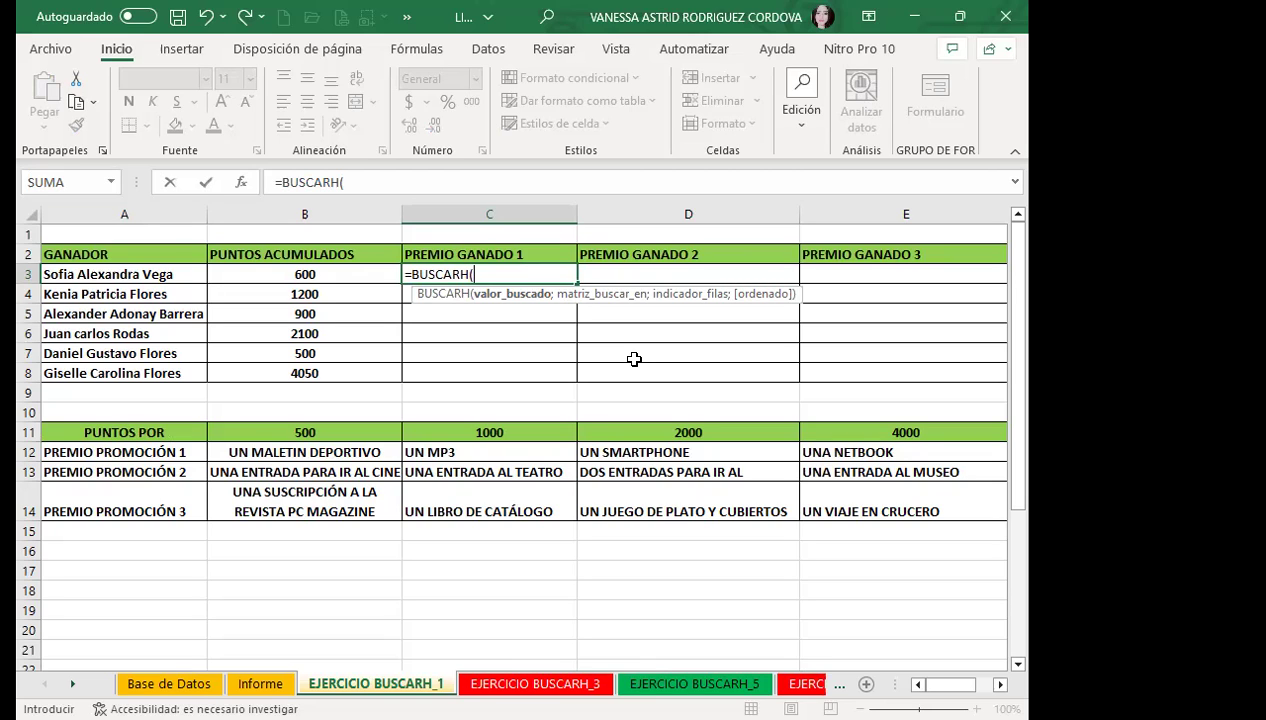
left_click(349, 274)
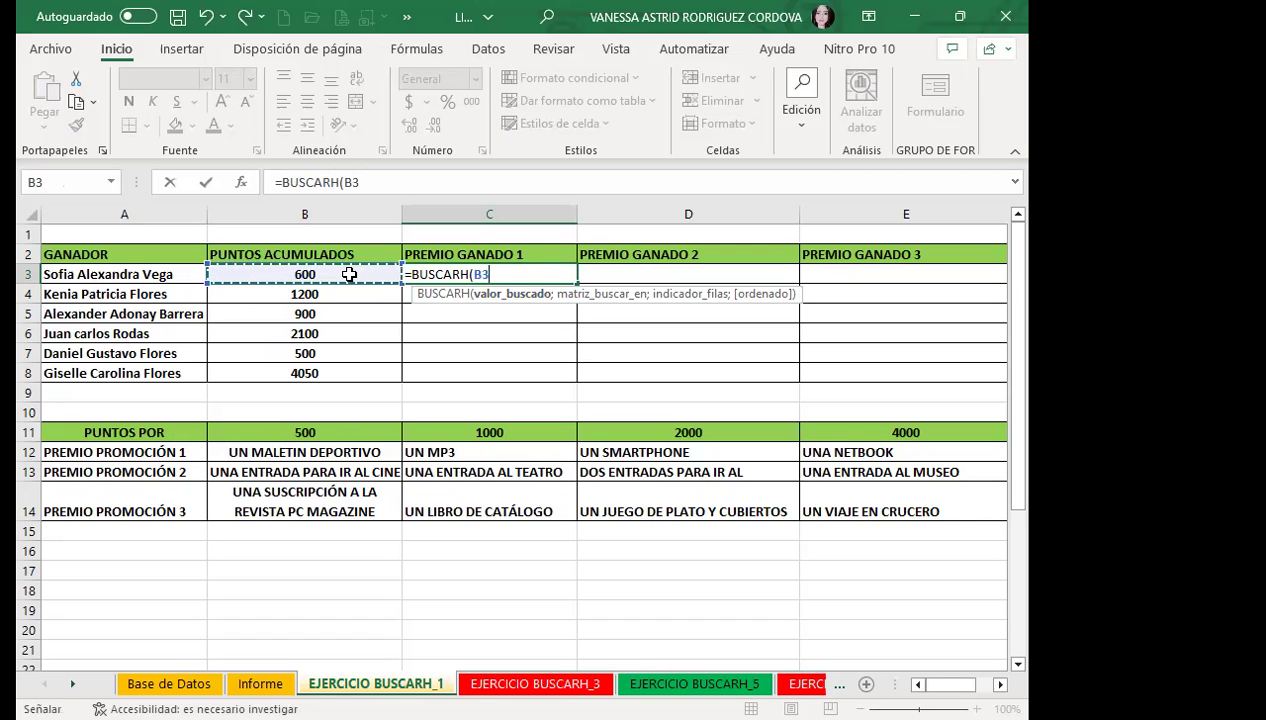
type(";")
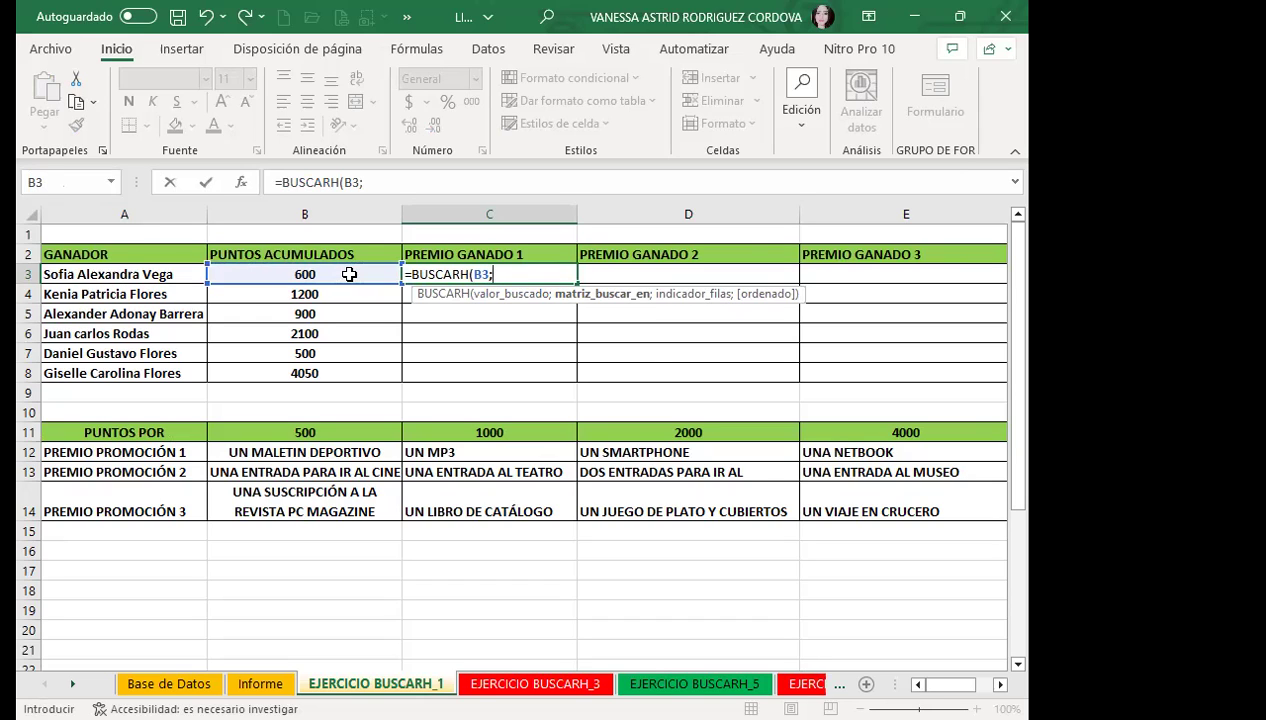
type("PUNTO")
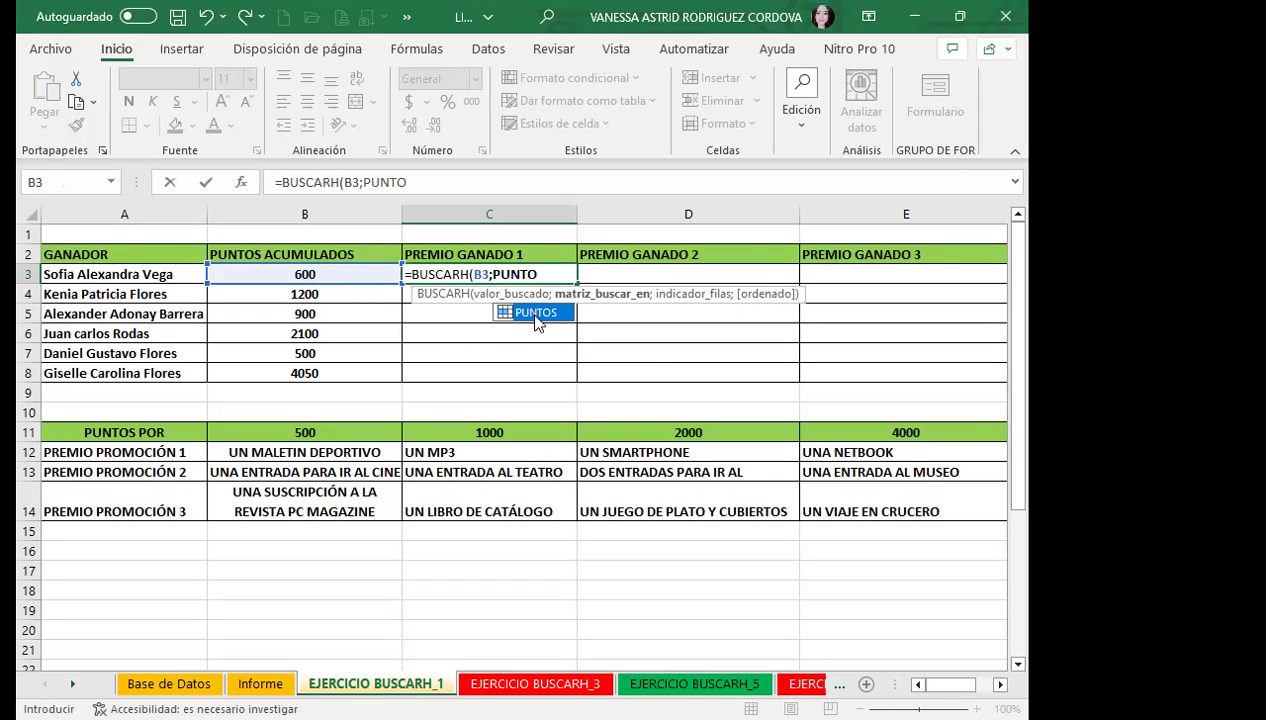
double_click(535, 315)
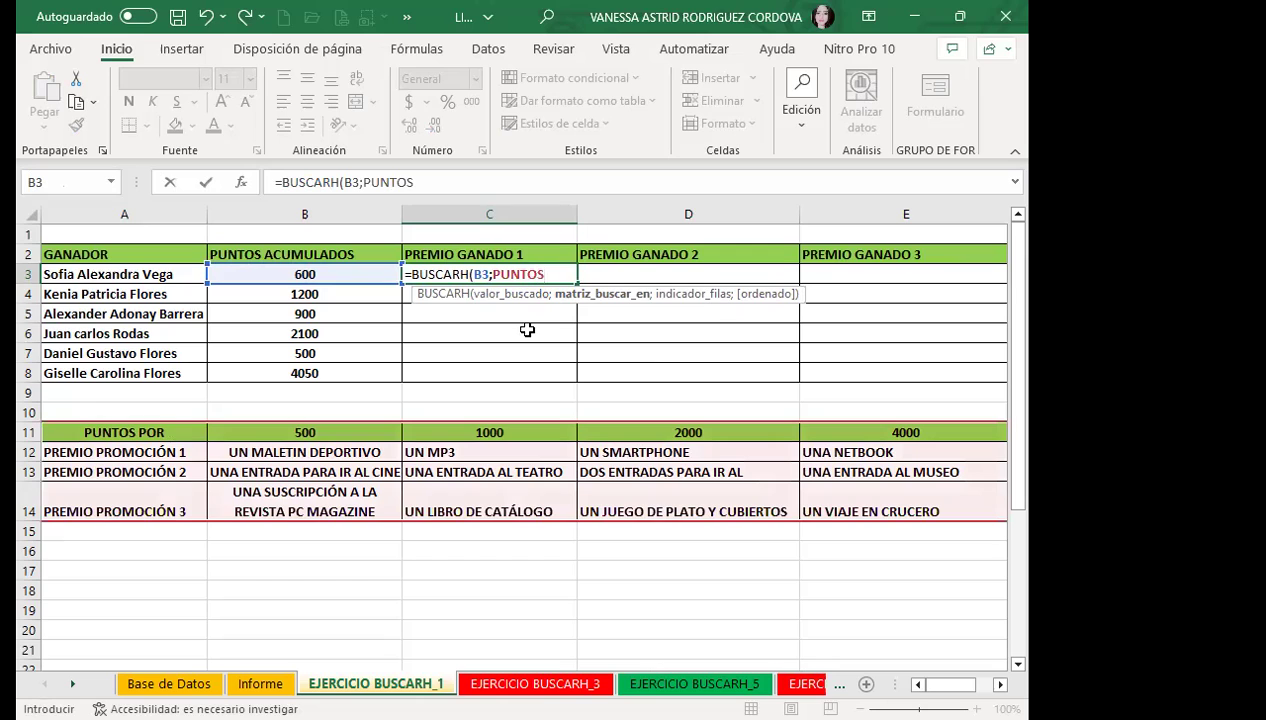
type(";")
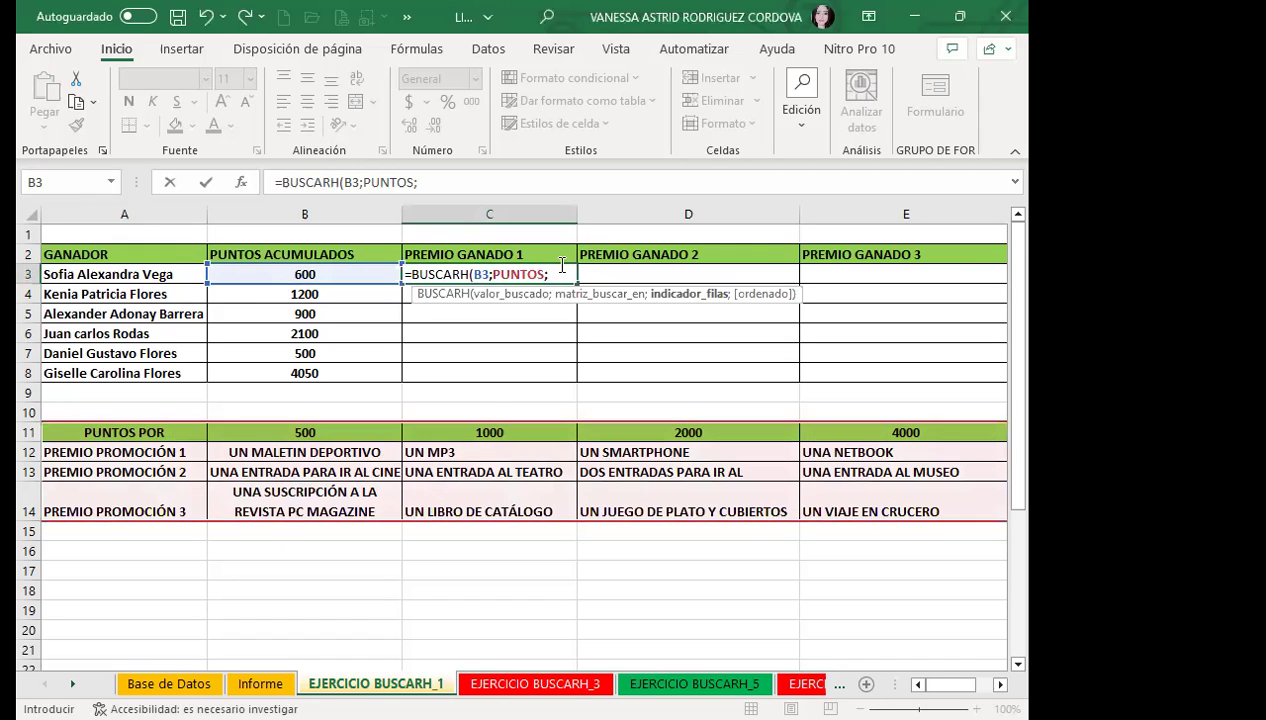
type("2")
type(";")
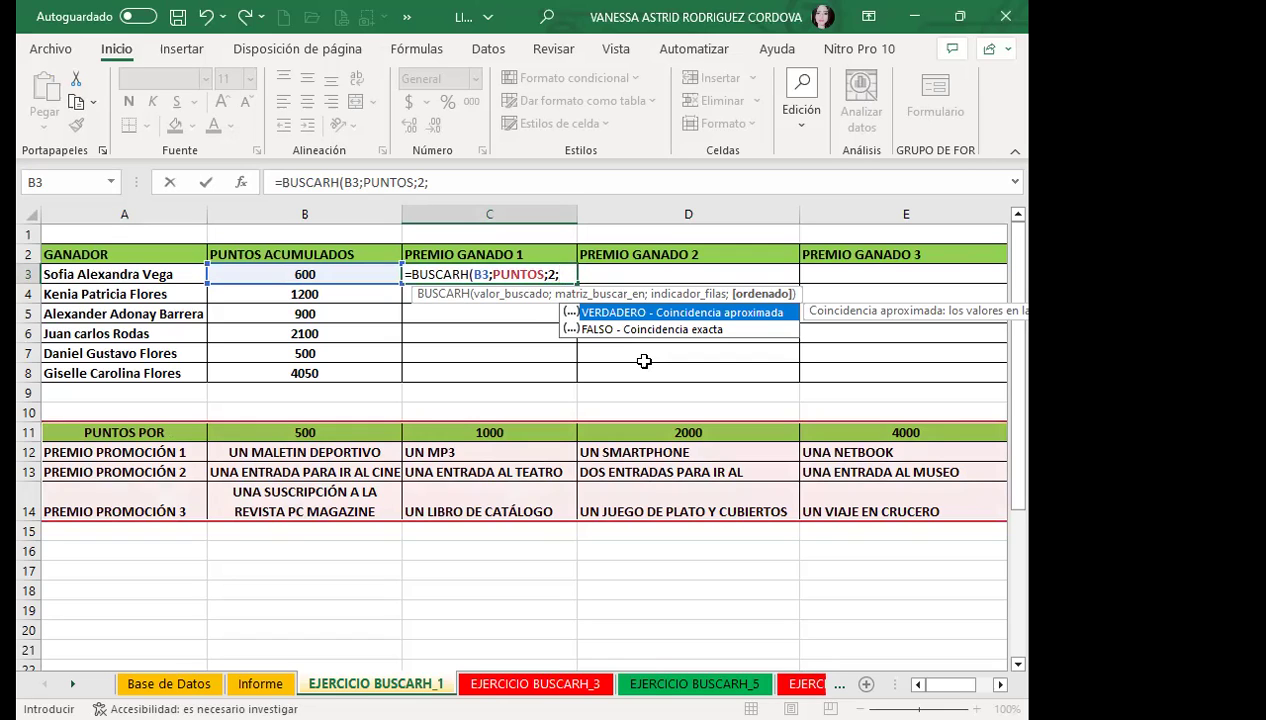
type("1")
key("Return")
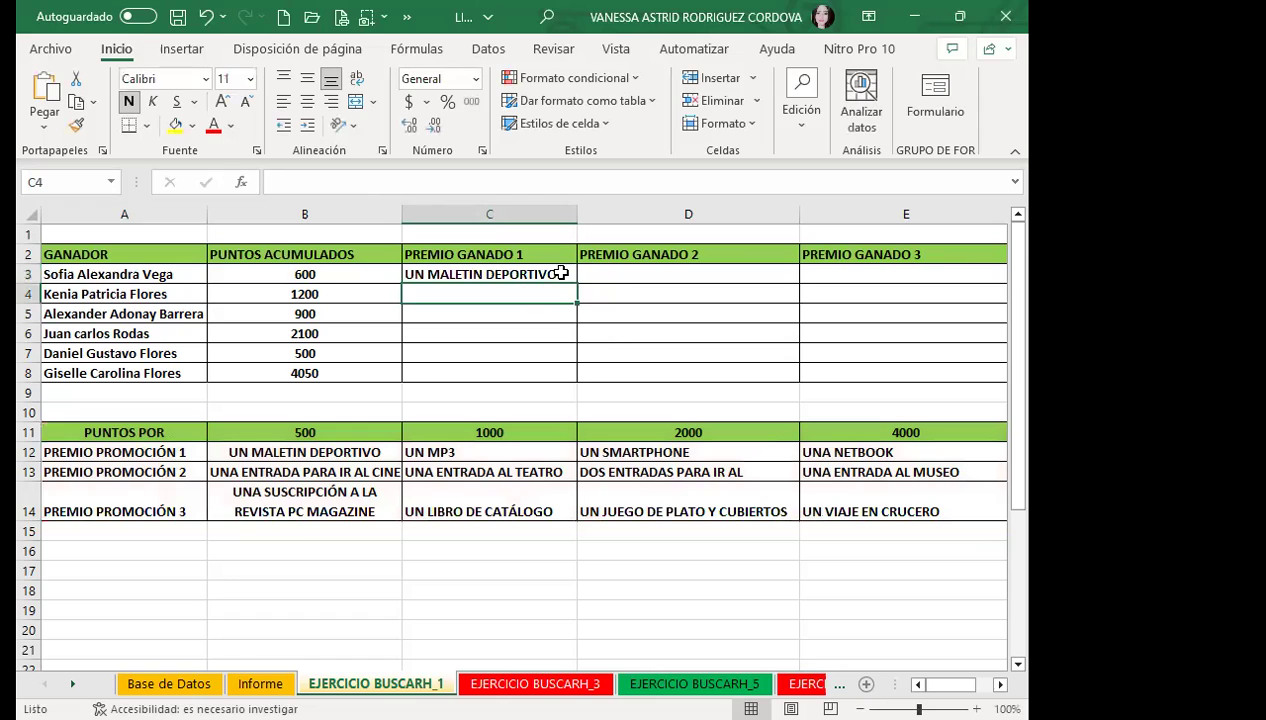
left_click(560, 276)
left_click_drag(576, 284, 560, 380)
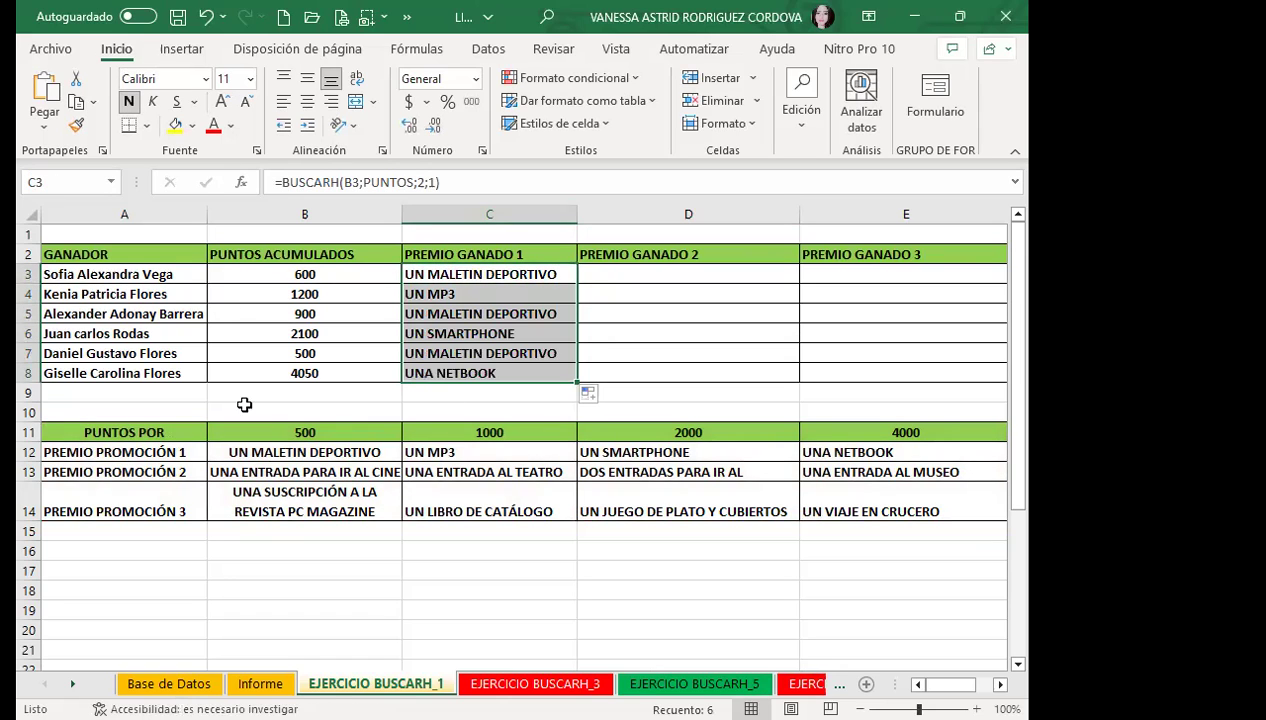
left_click(300, 430)
left_click(476, 425)
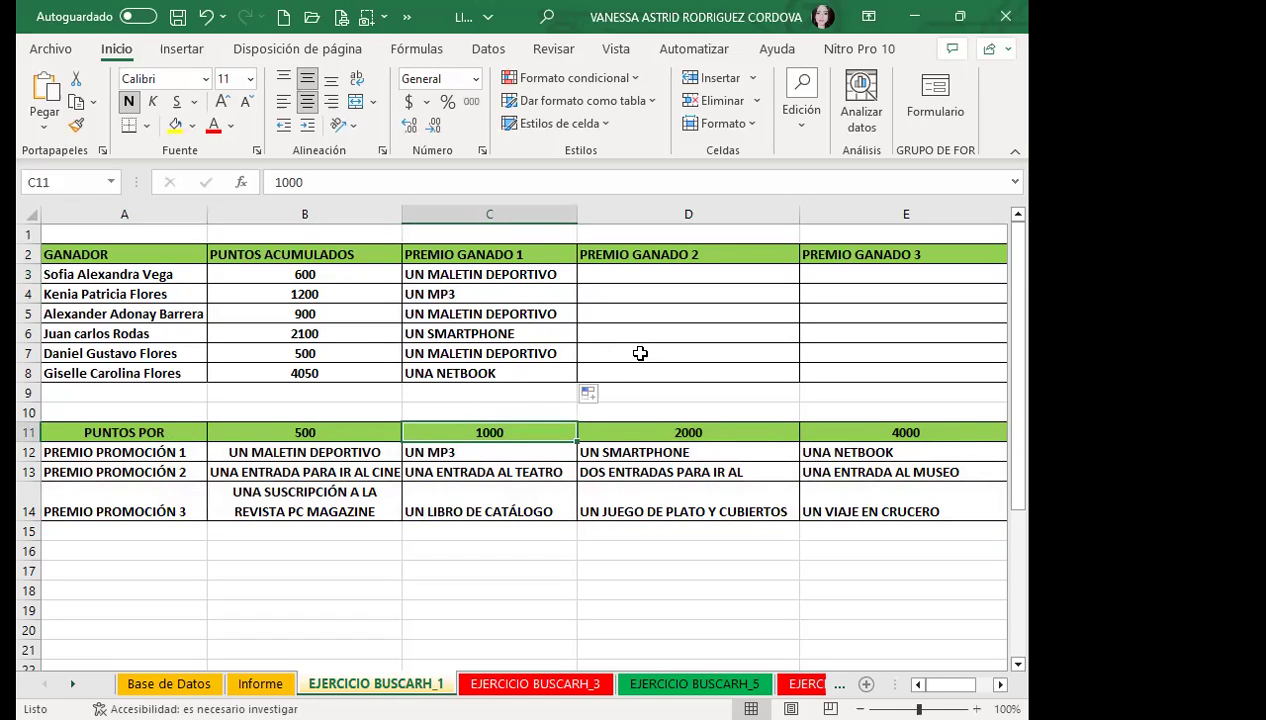
left_click(686, 428)
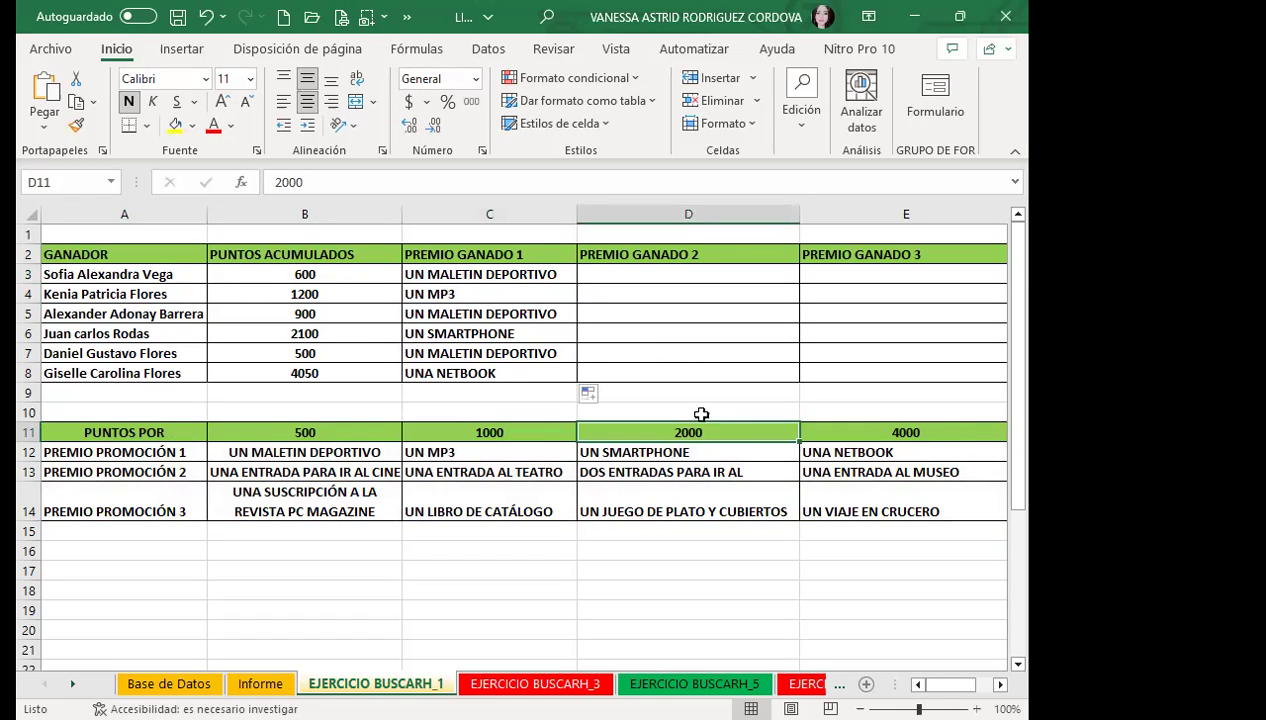
left_click(907, 430)
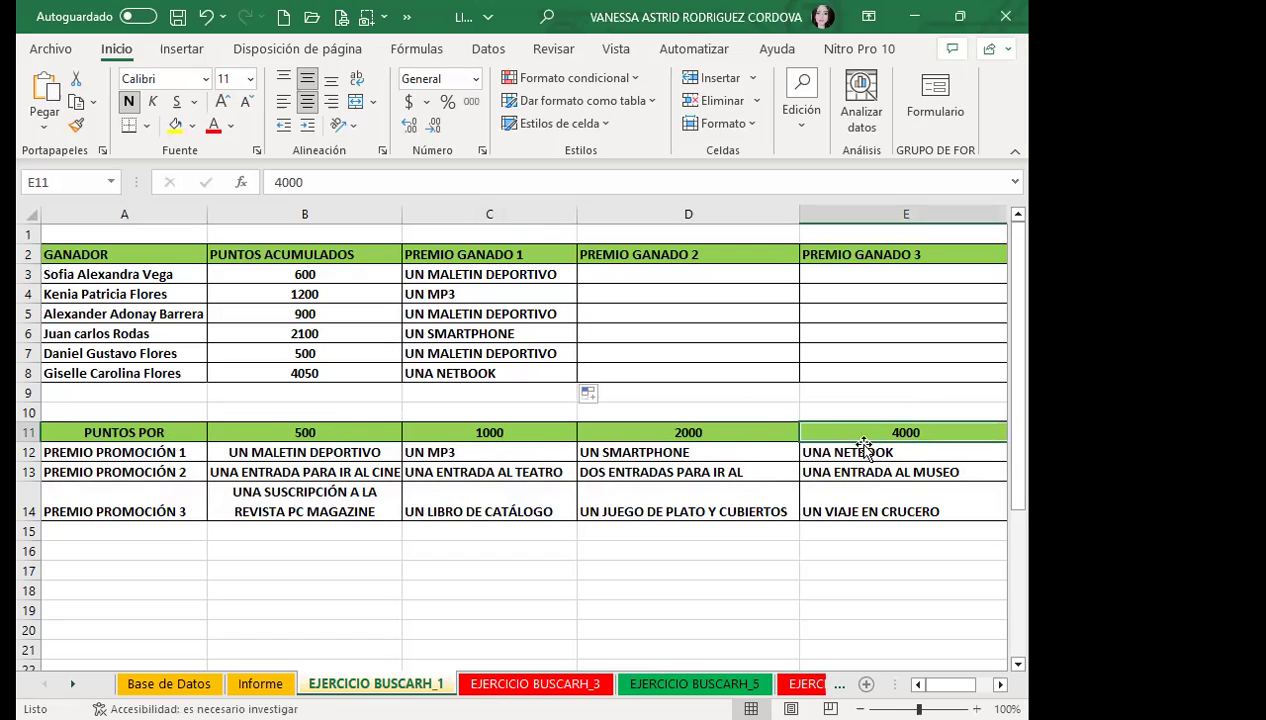
left_click(485, 290)
left_click(482, 313)
left_click(461, 333)
left_click(468, 274)
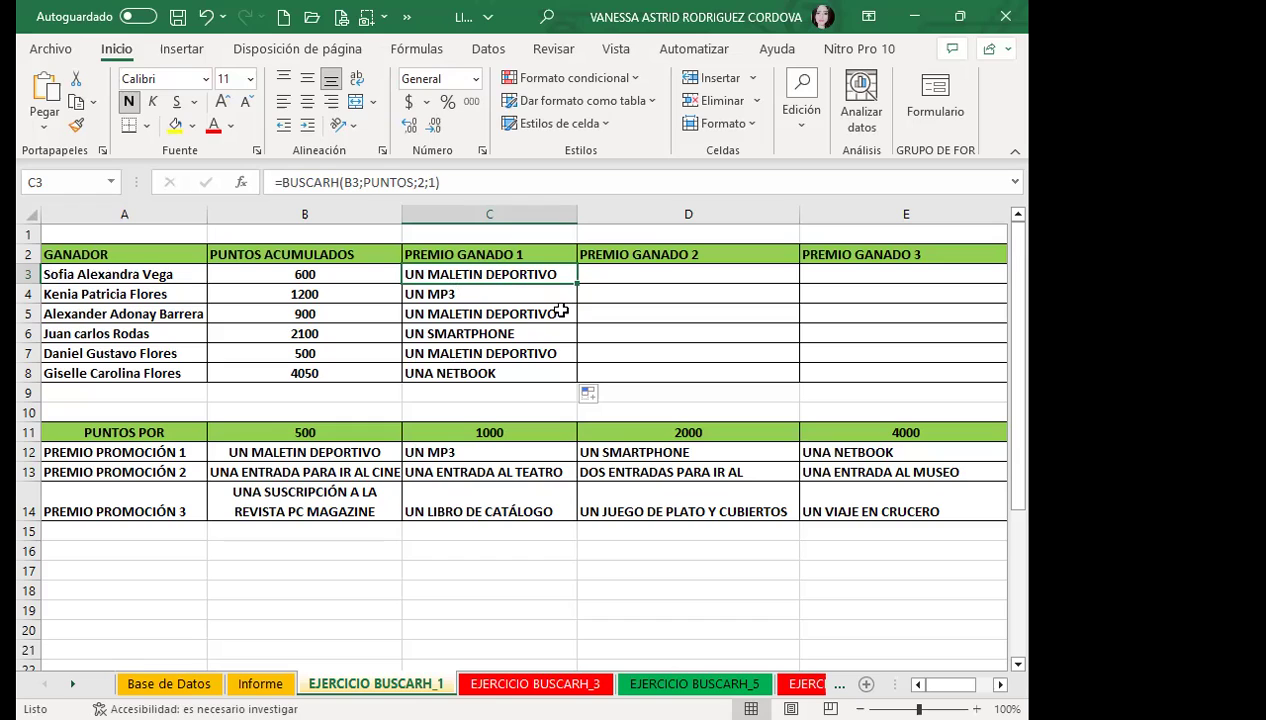
- Enter =BUSCARH(B3;PUNTOS;3;1) in D3 and fill it down through D8
left_click(626, 269)
type("=")
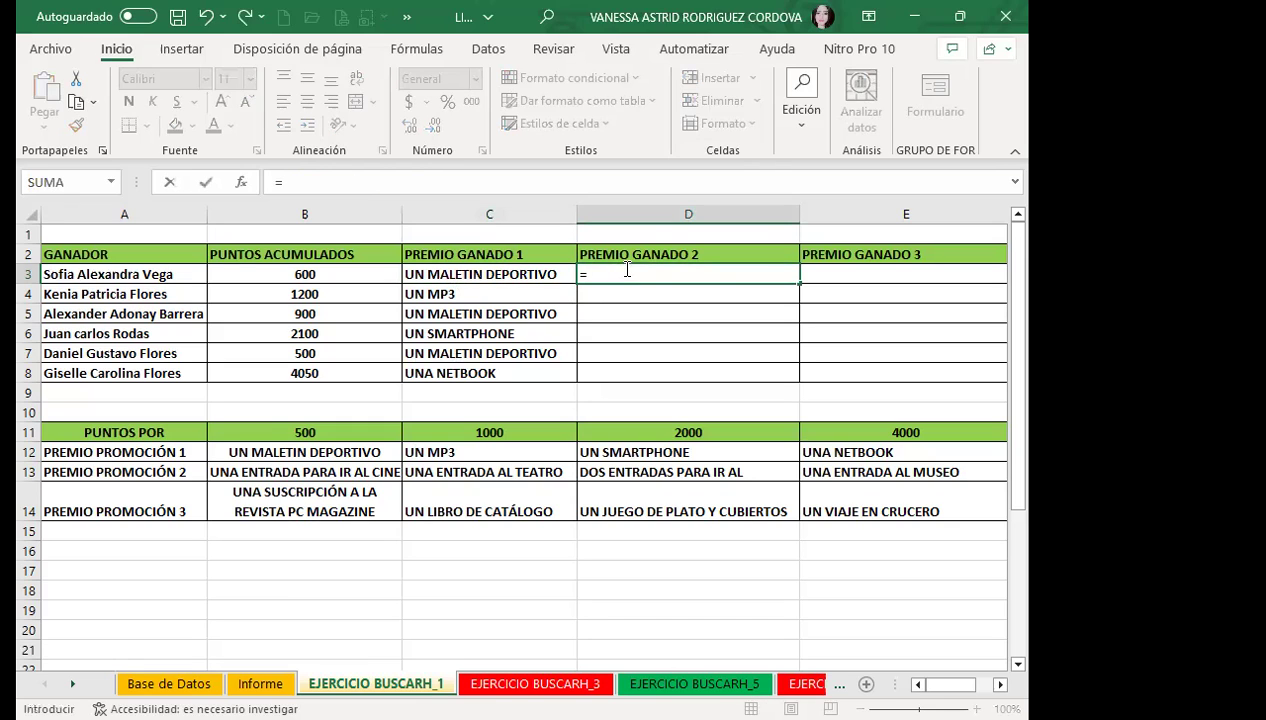
type("BUSC")
key("Down")
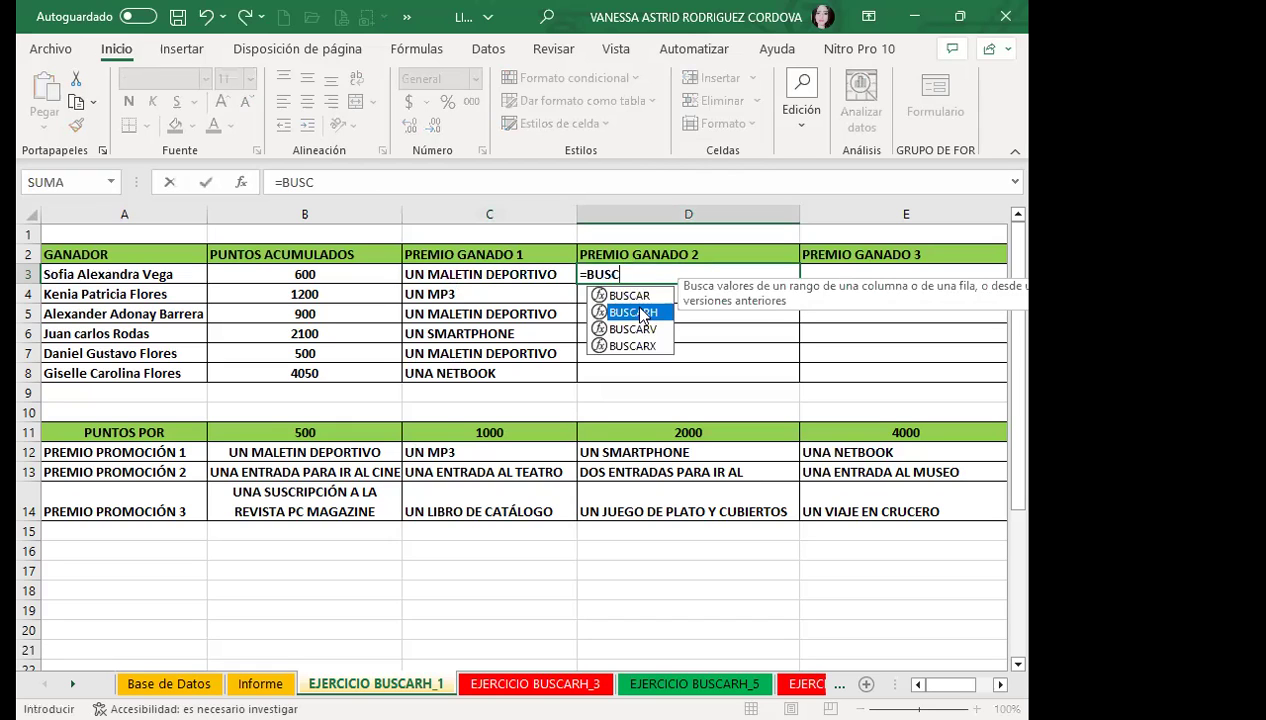
key("Tab")
left_click(304, 272)
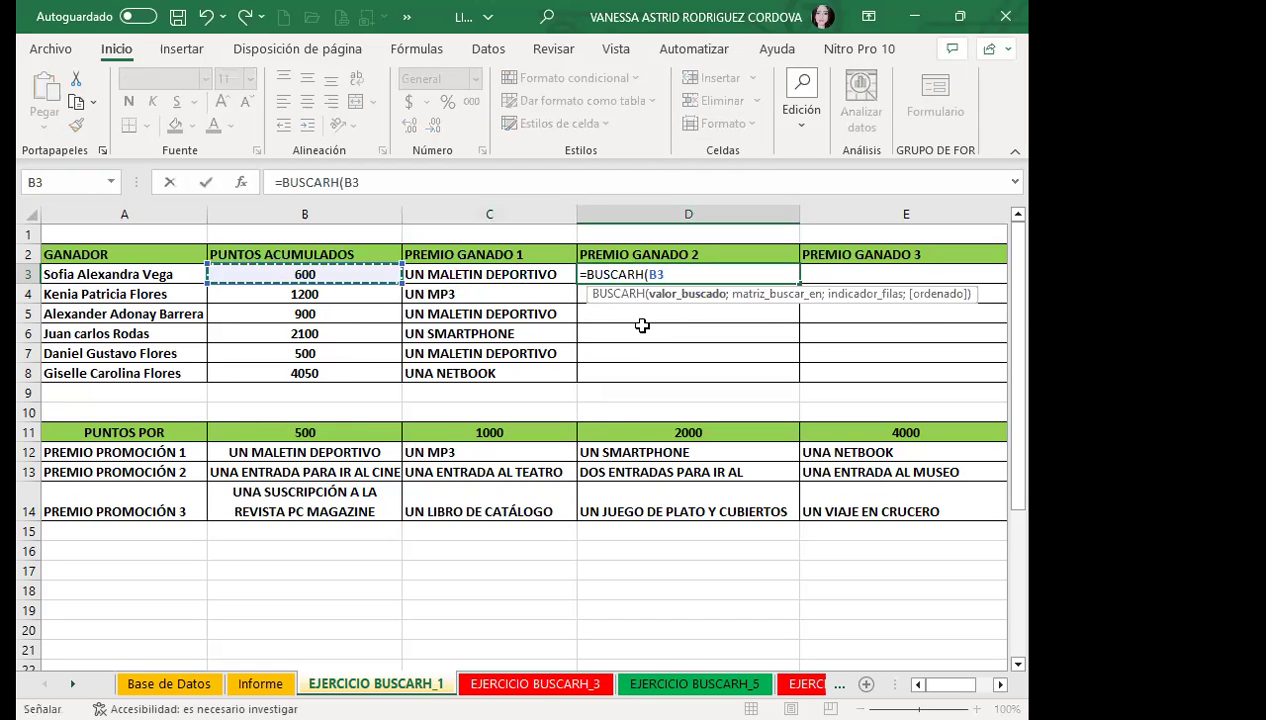
type(";")
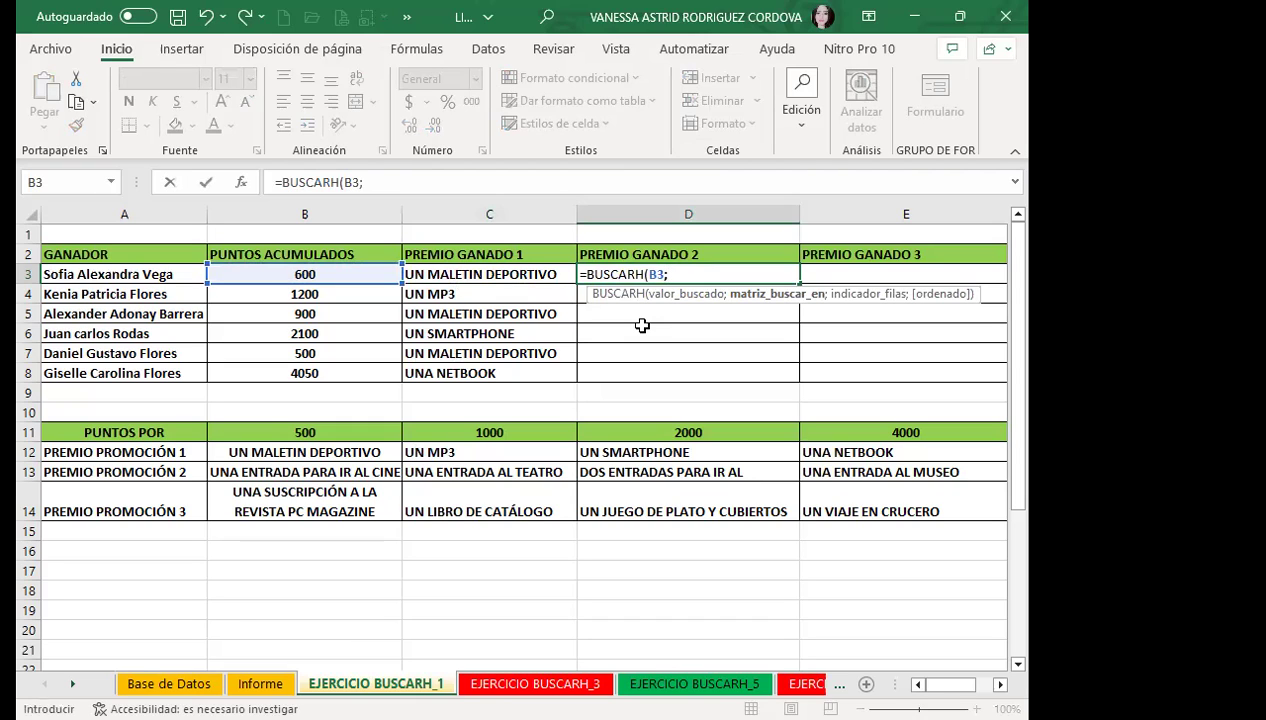
type("PUN")
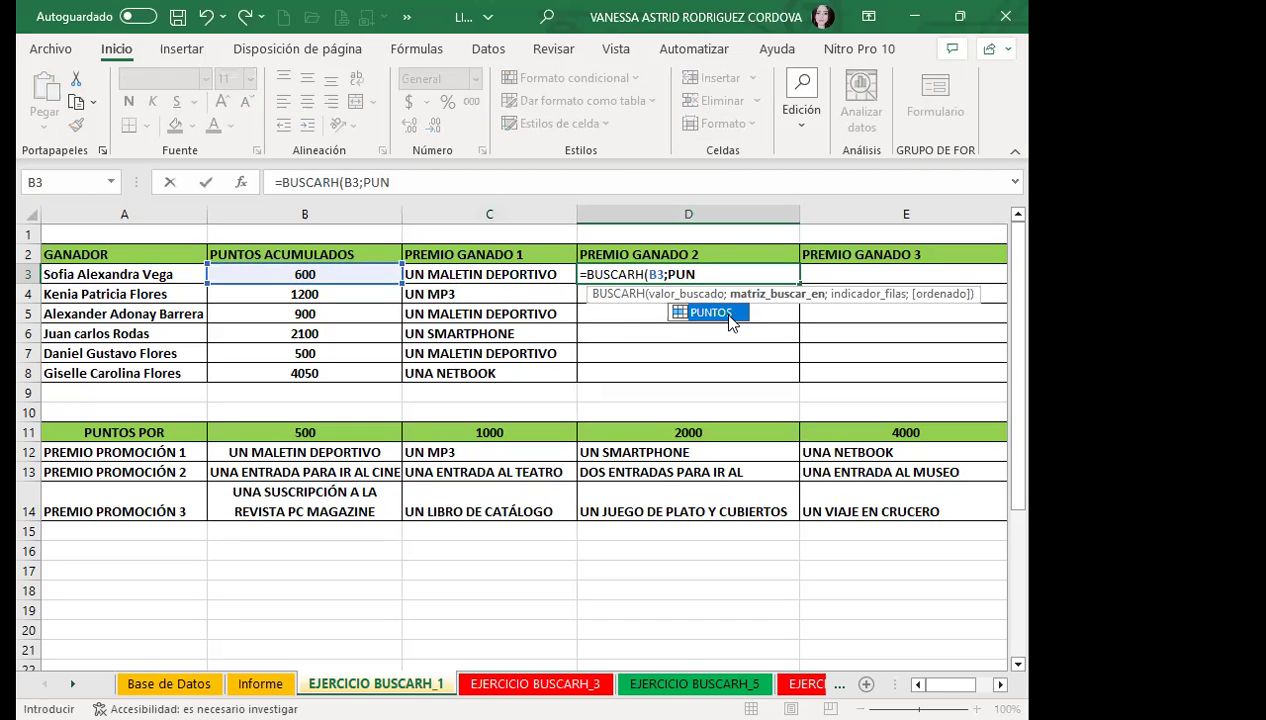
double_click(721, 320)
type(";")
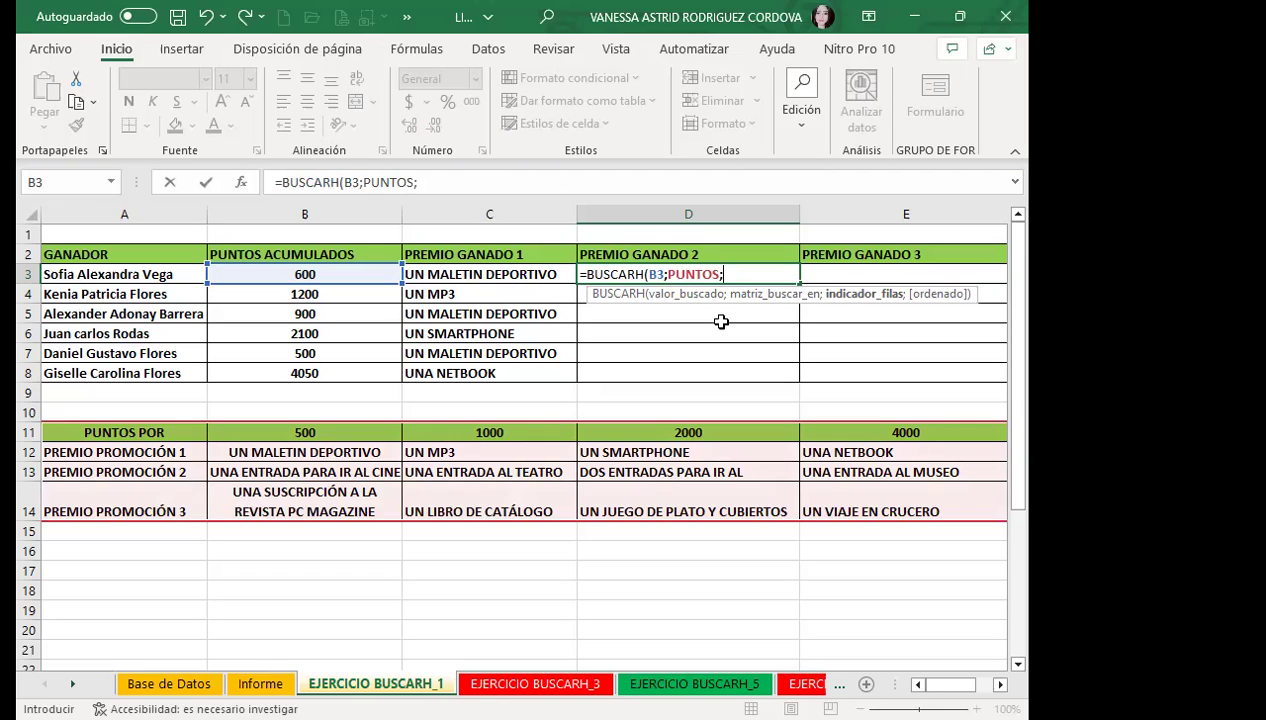
type("3")
type(";1")
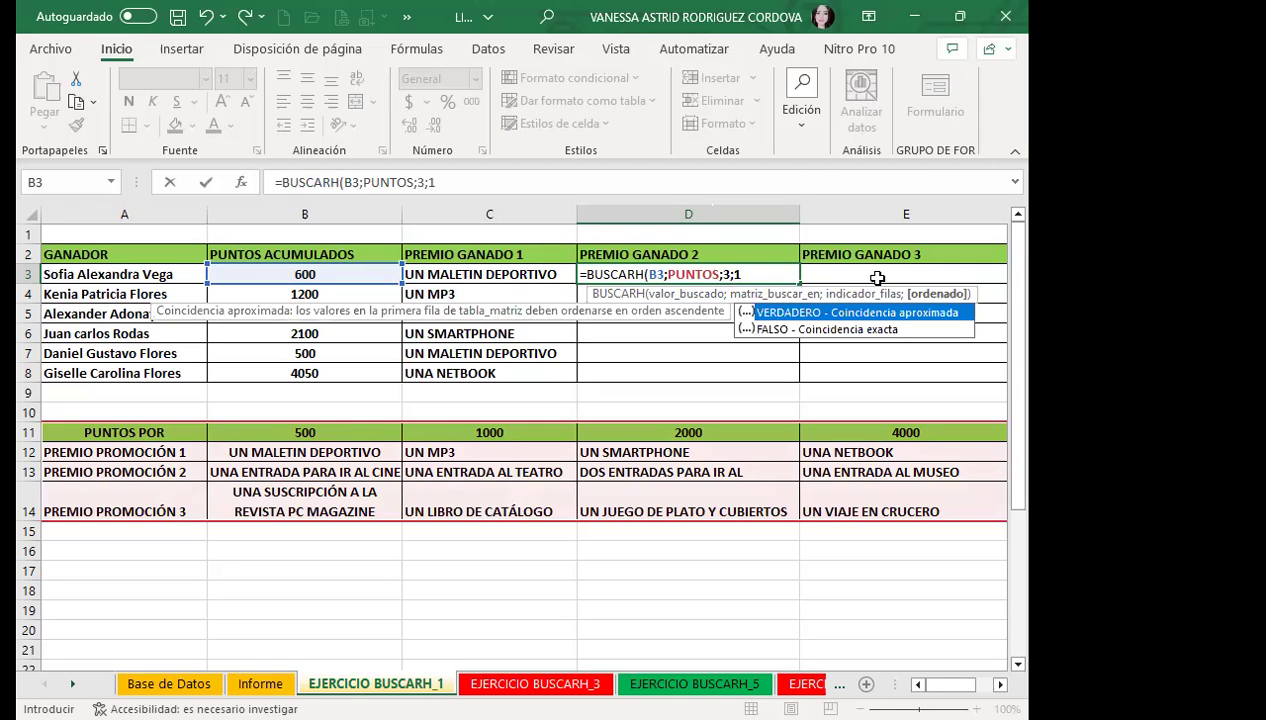
key("Return")
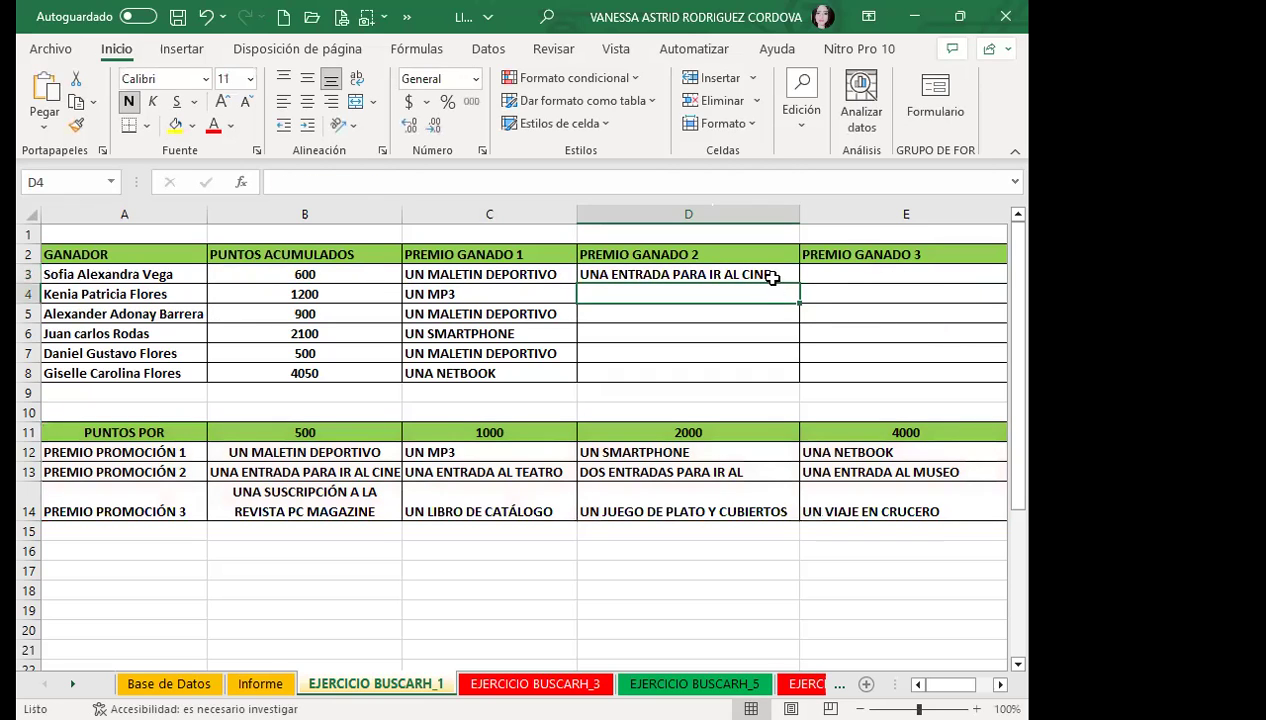
left_click(770, 278)
left_click_drag(801, 285, 797, 375)
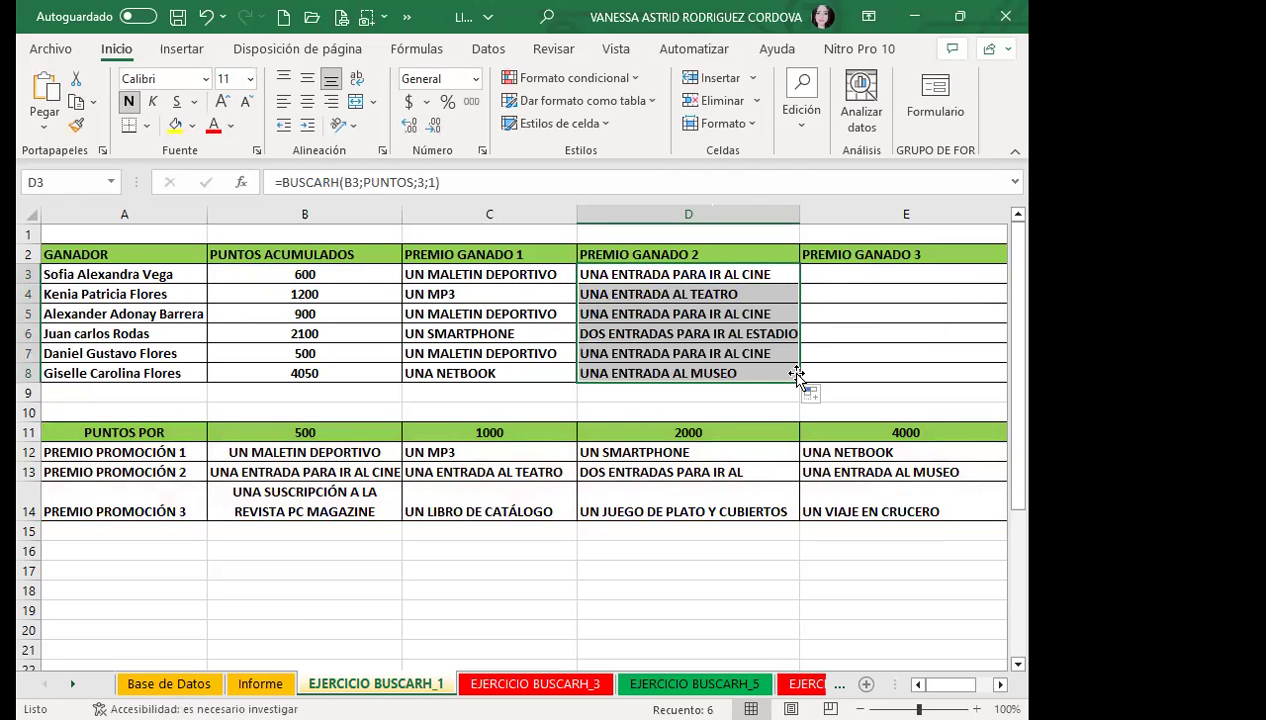
- Enter a BUSCARH lookup of B3 in PUNTOS row 4 in E3, returning the PC MAGAZINE subscription
left_click(830, 276)
type("=")
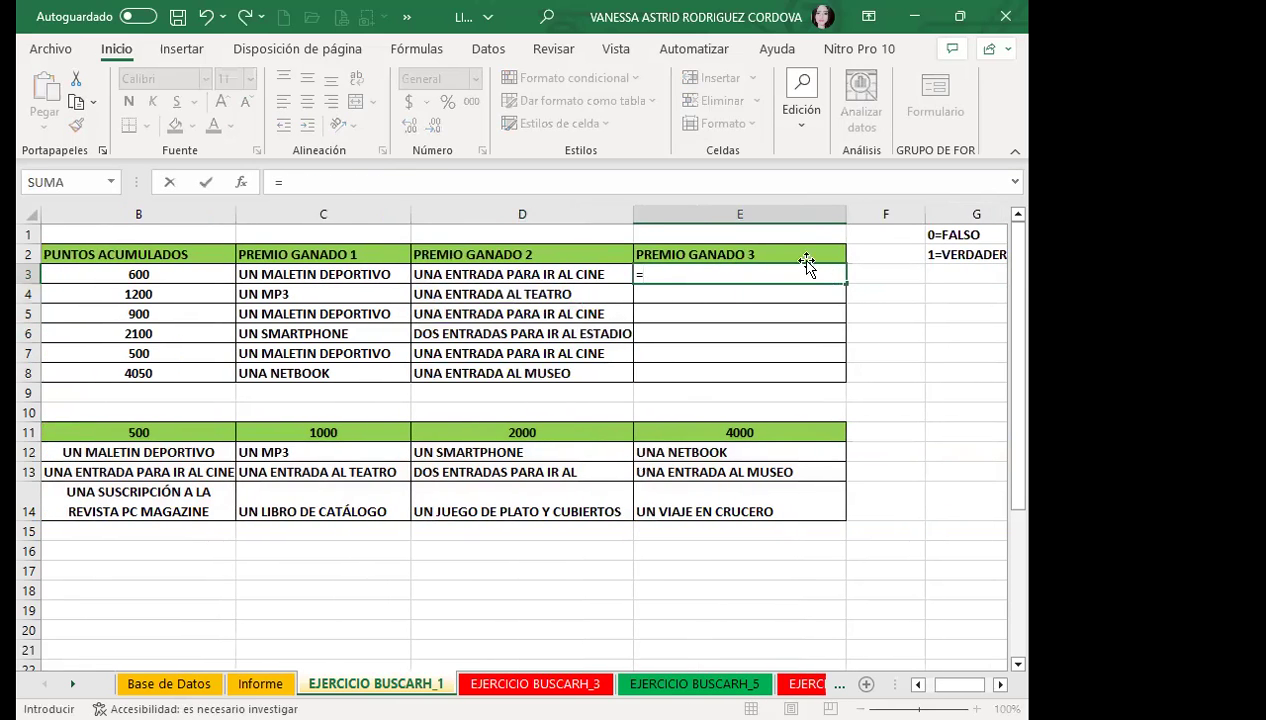
type("BUS")
left_click(700, 313)
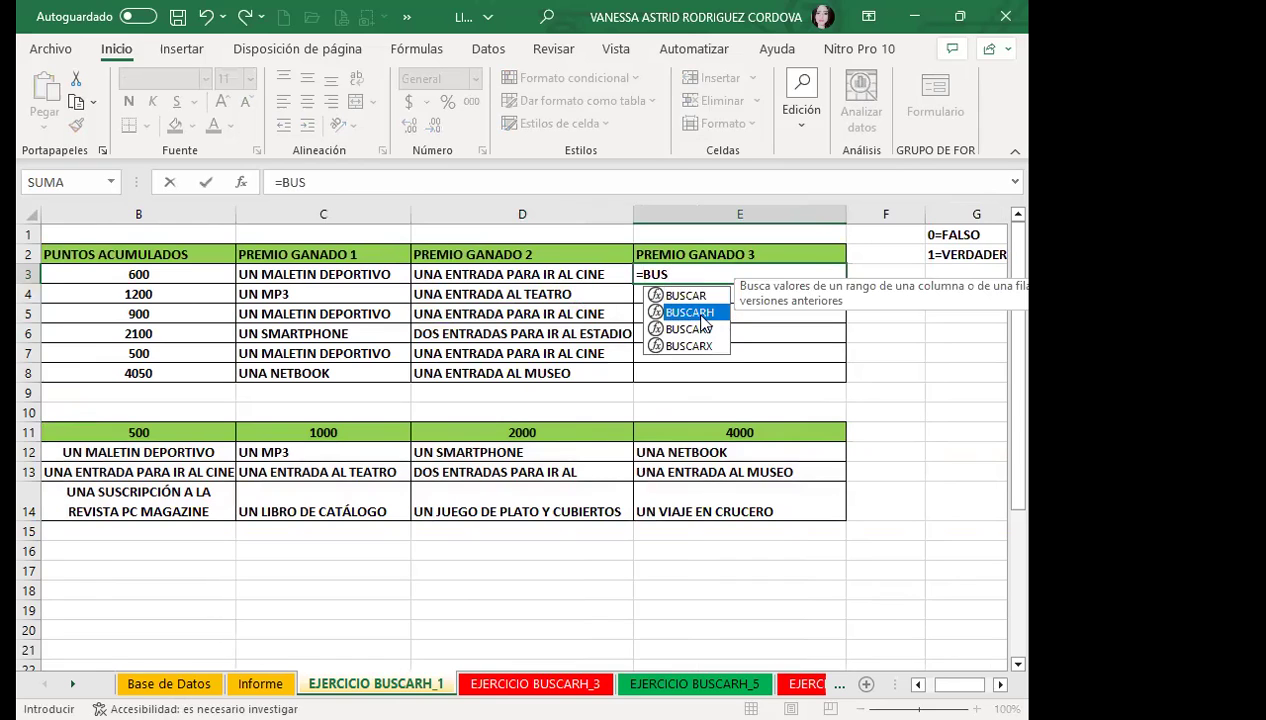
key("Tab")
left_click(188, 272)
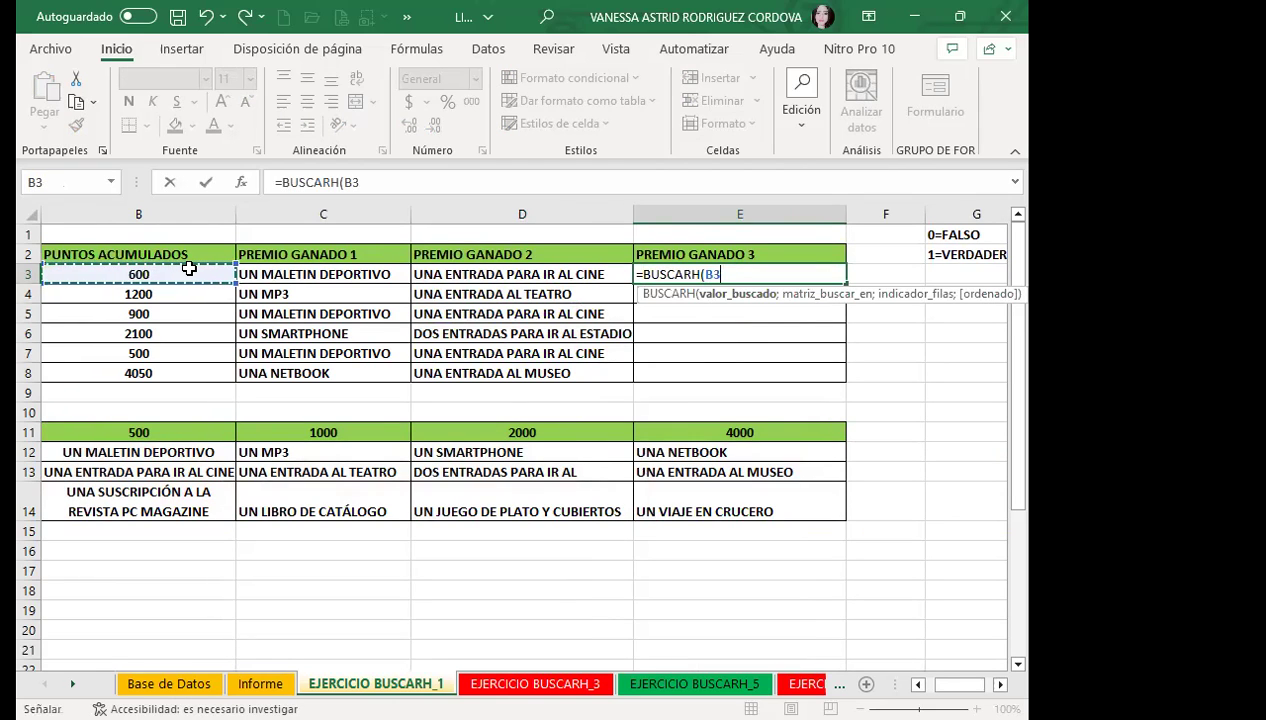
type(";")
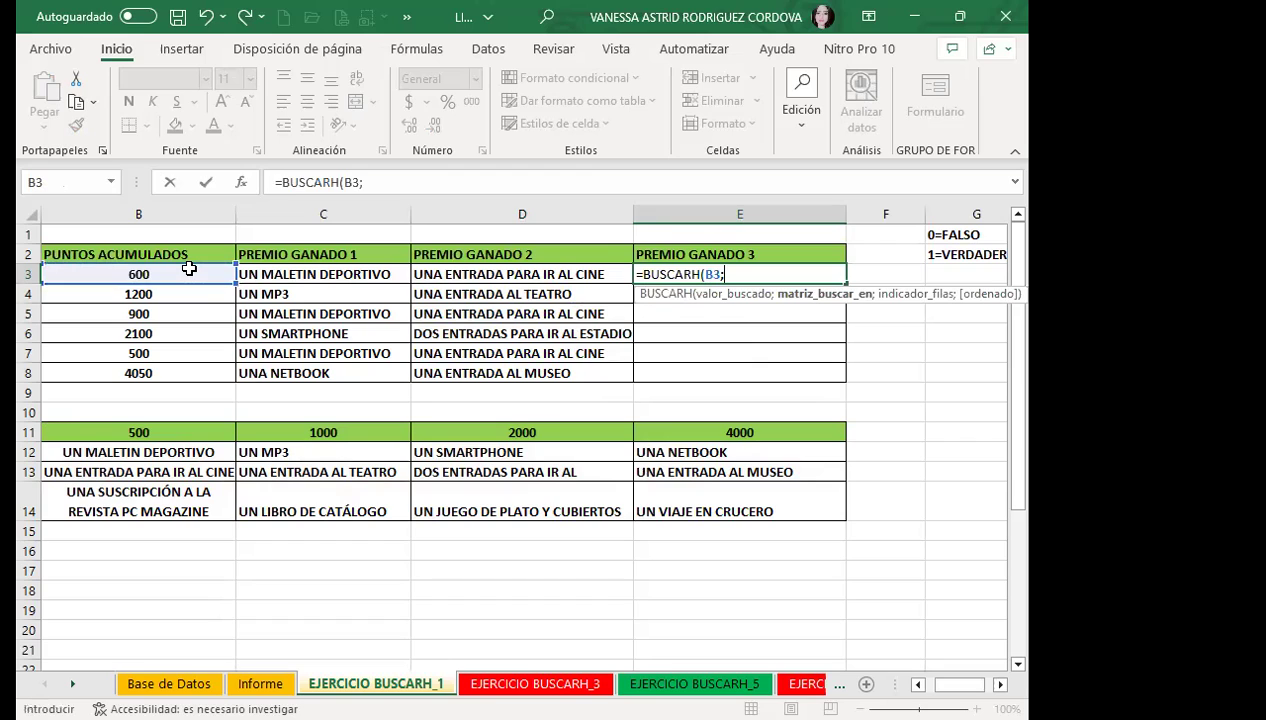
type("PUN")
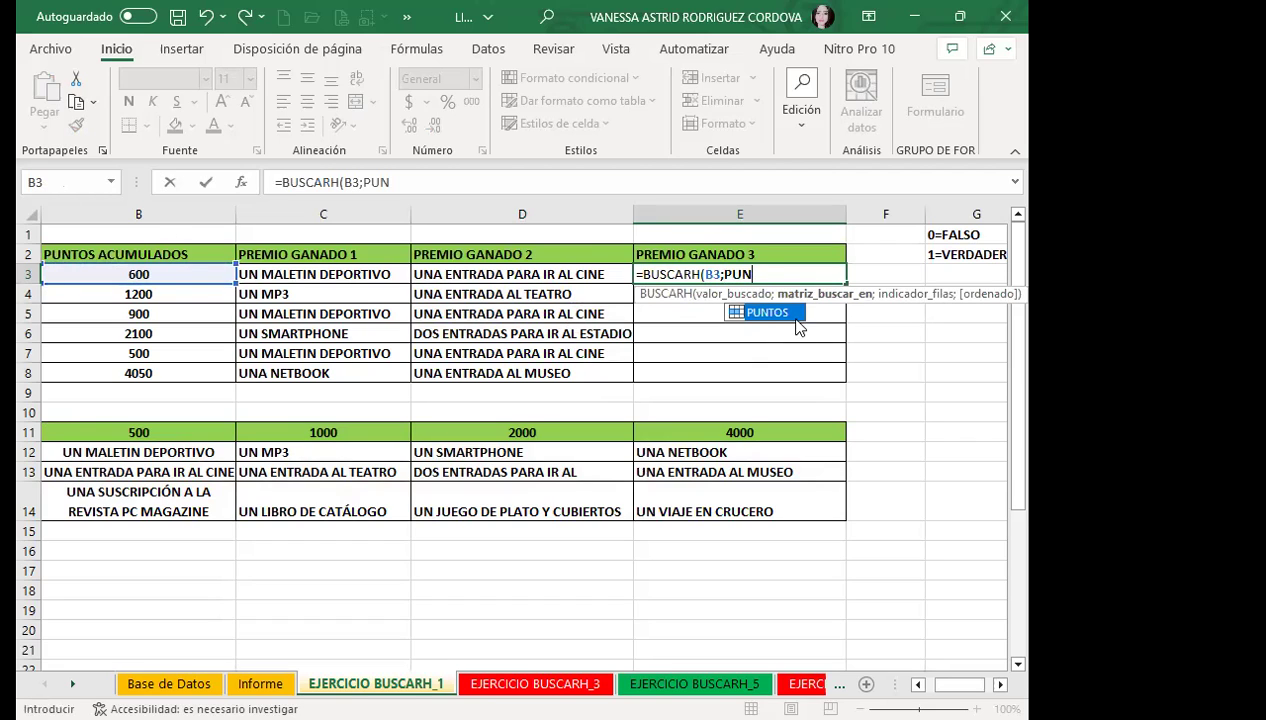
double_click(765, 313)
type(";4")
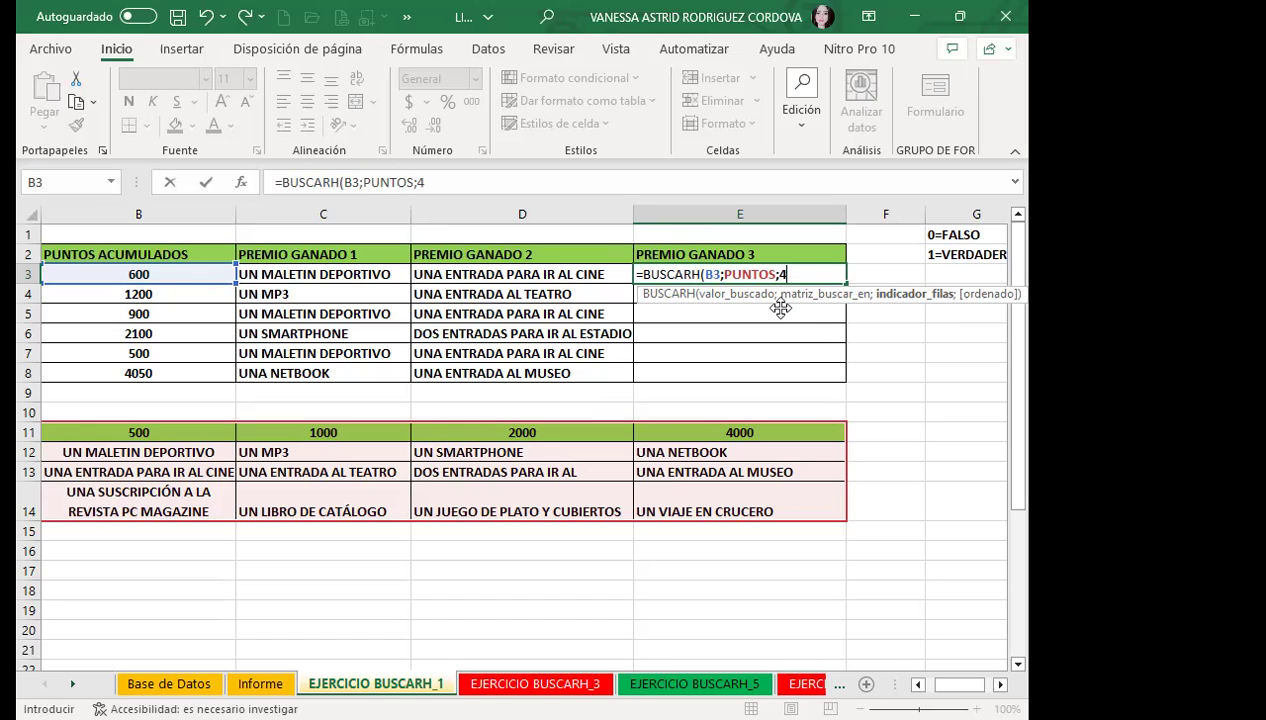
type(";0")
key("BackSpace")
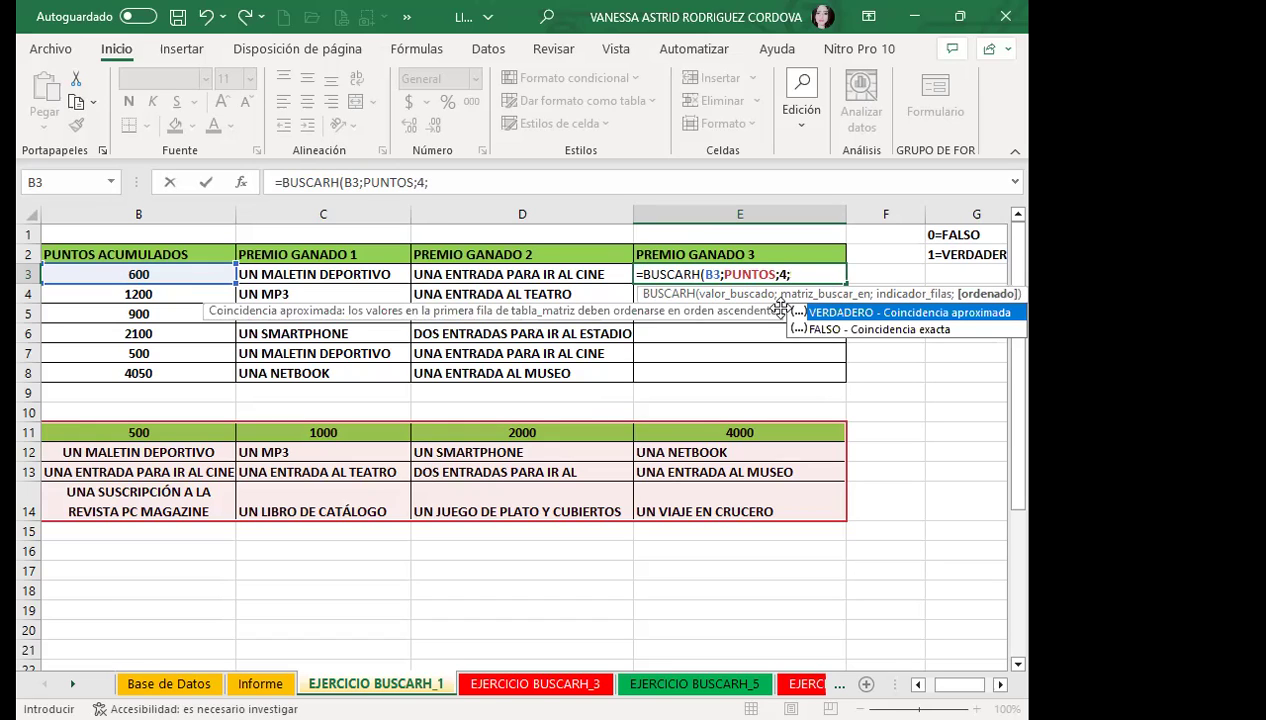
key("Return")
left_click(800, 258)
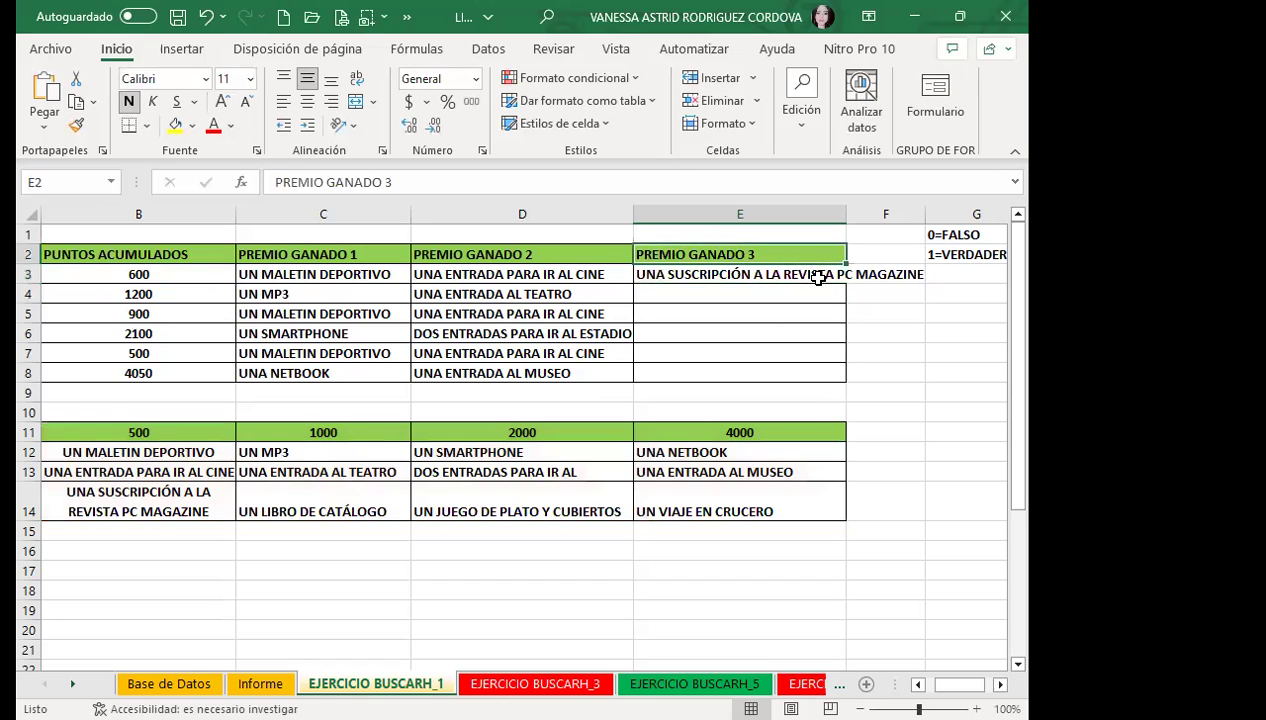
left_click(818, 278)
- Fill E3's formula down to E8, autofit column E, and check C3's formula
left_click_drag(846, 284, 848, 381)
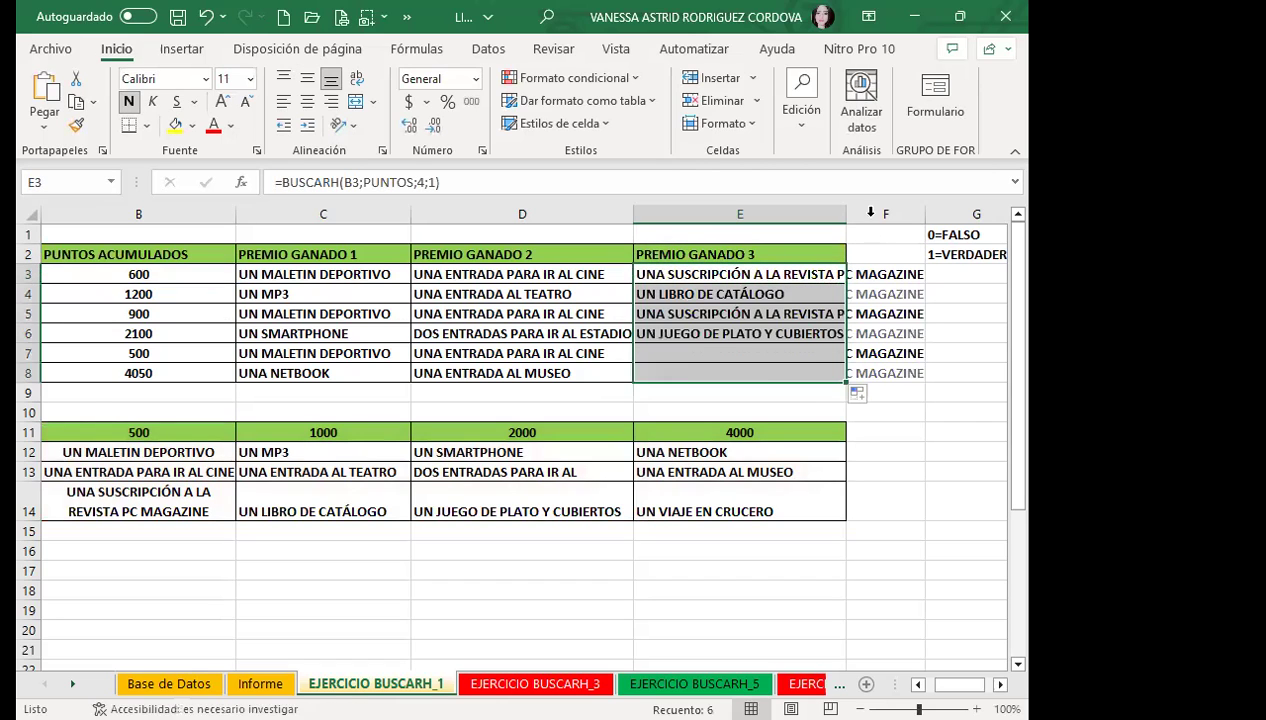
double_click(845, 214)
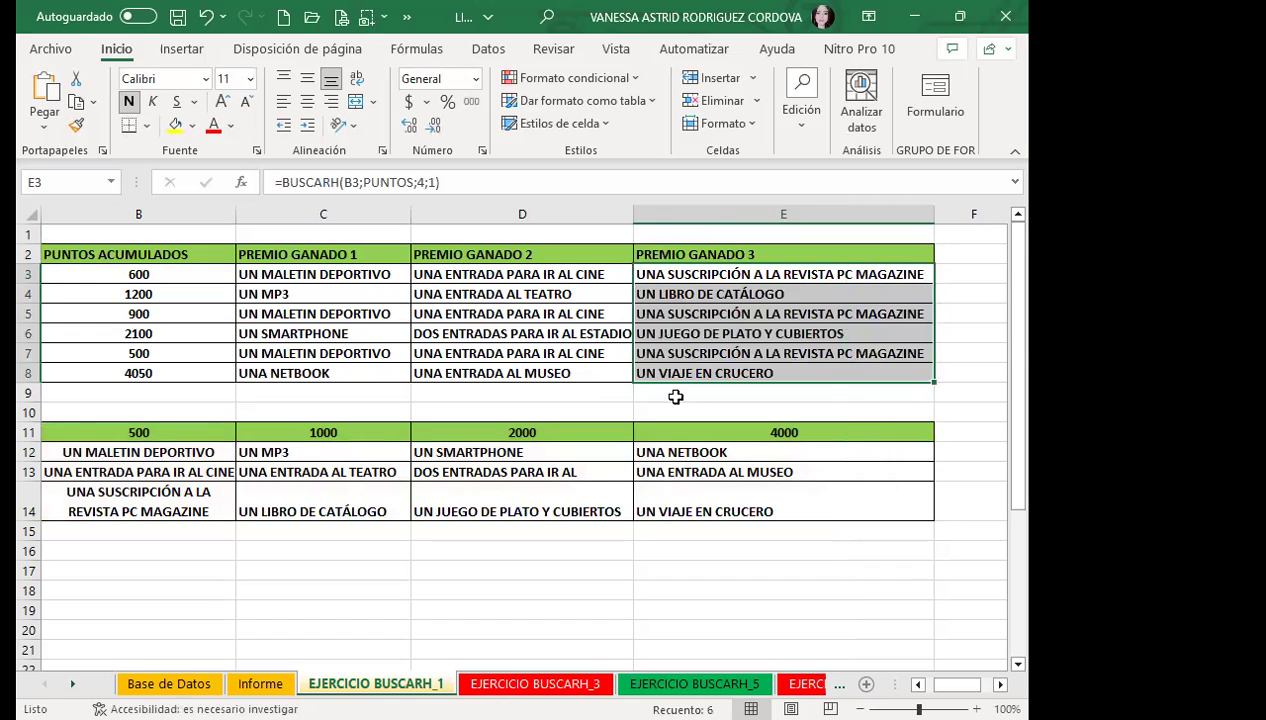
left_click(676, 397)
left_click(311, 279)
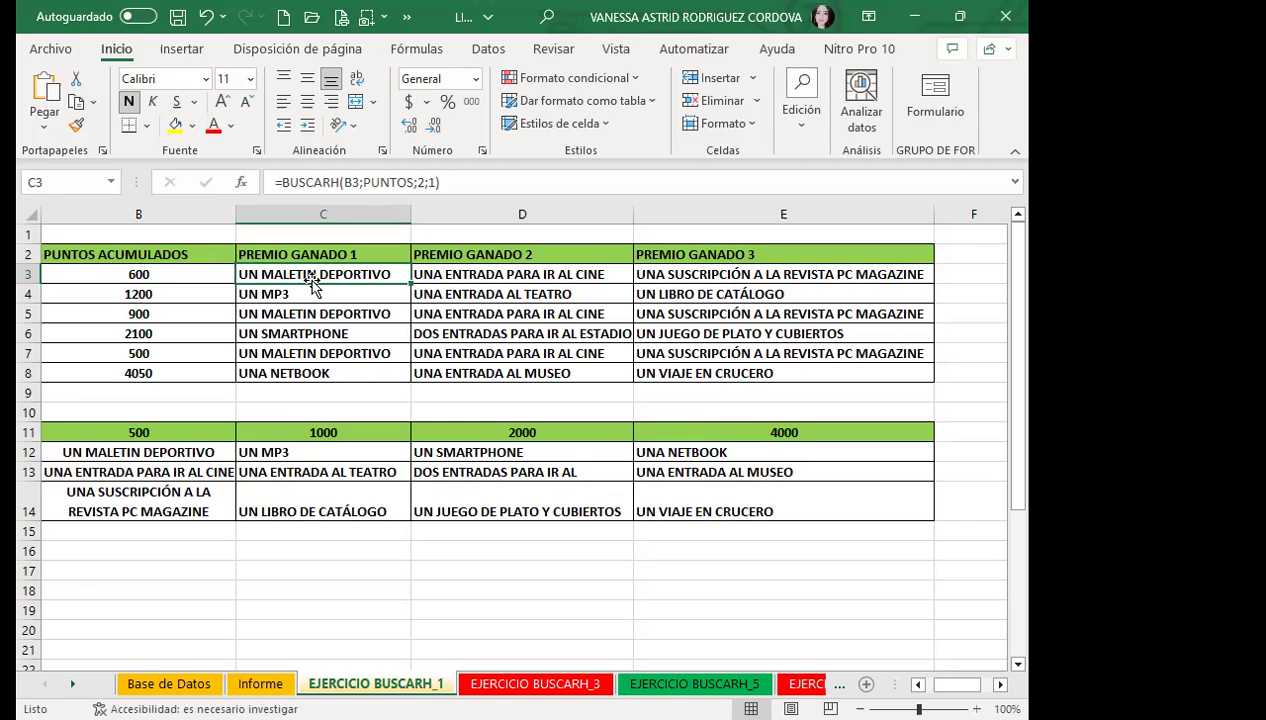
- Check D8's =BUSCARH(B8;PUNTOS;3;1) result, then move to the EJERCICIO BUSCARH_3 sheet
left_click(500, 375)
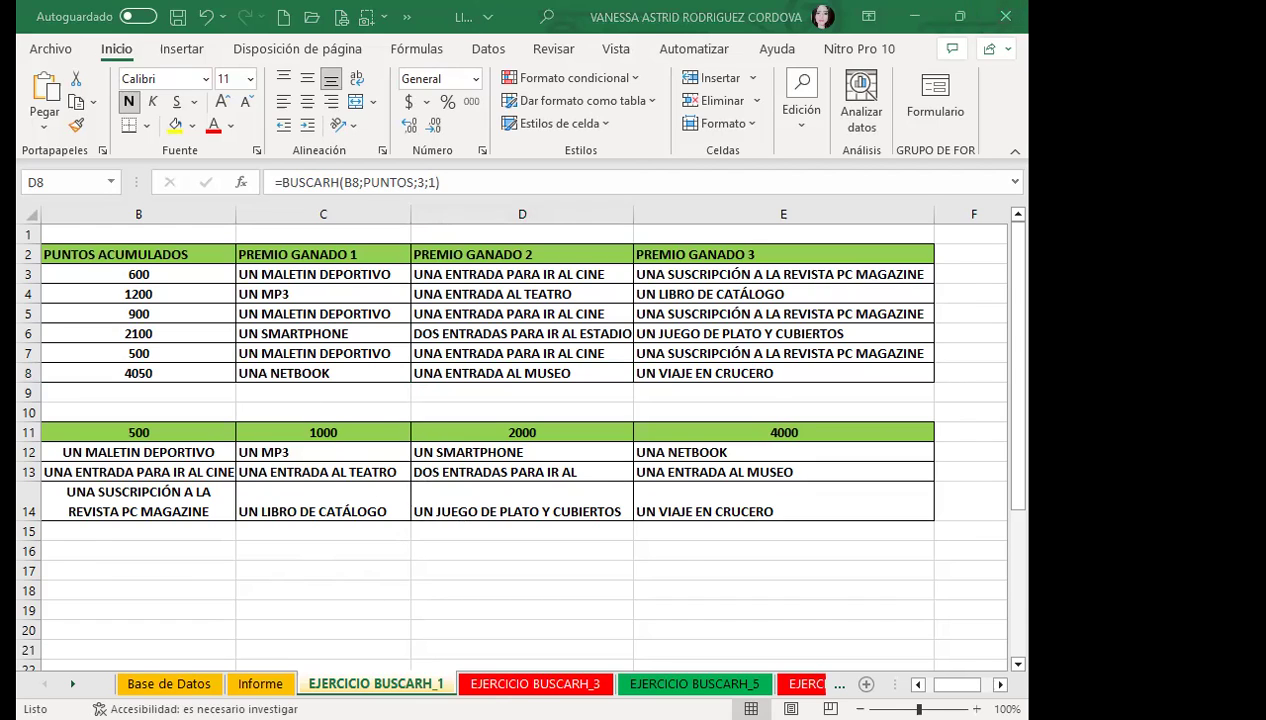
key("ctrl+Page_Down")
left_click(760, 435)
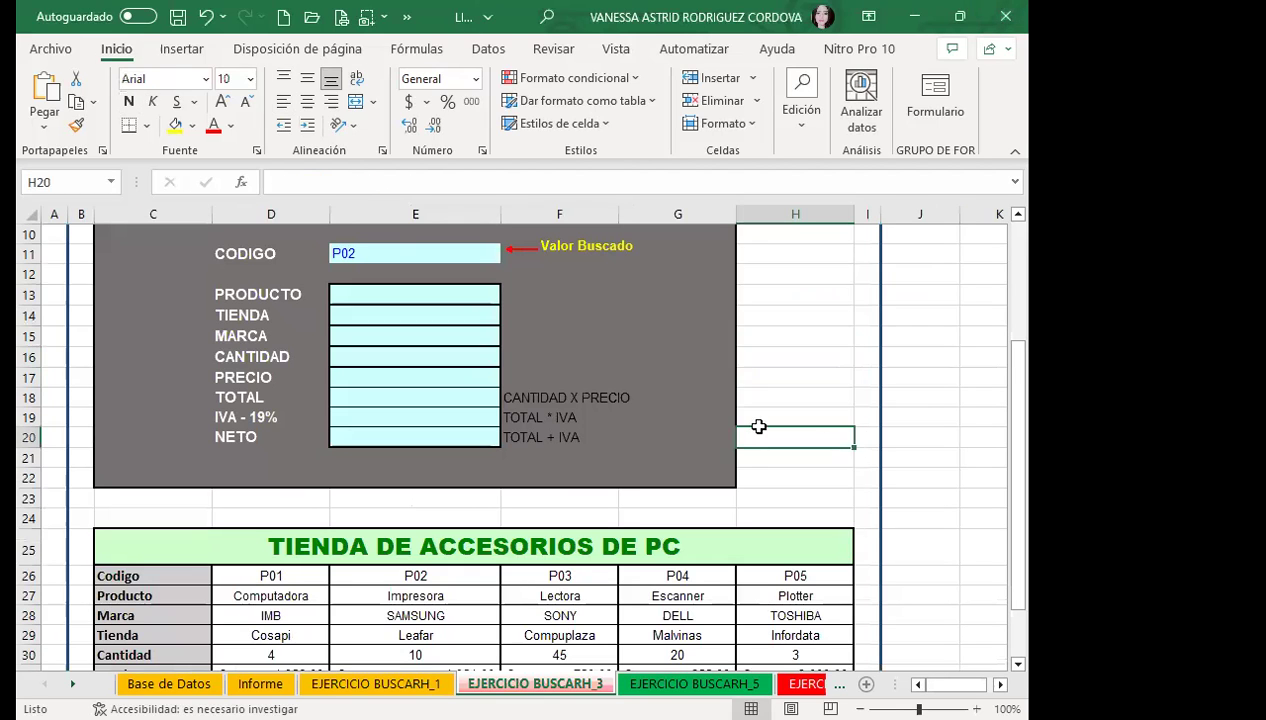
left_click(409, 256)
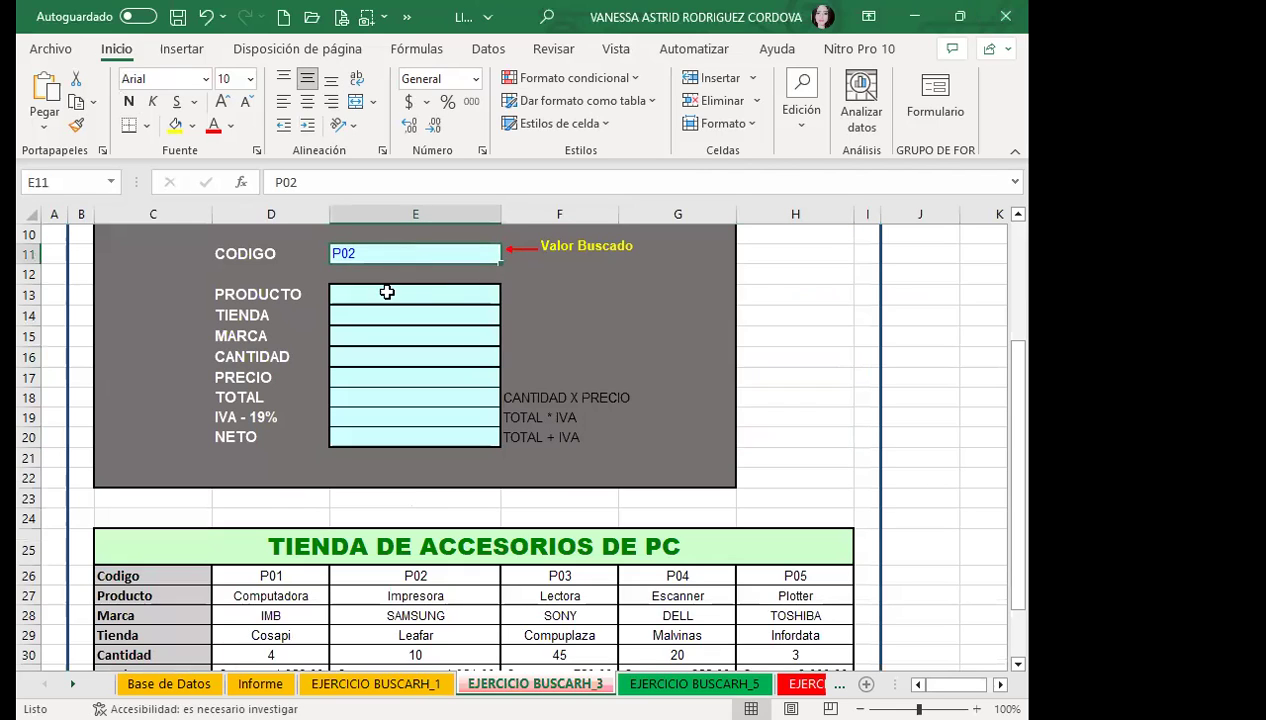
scroll(149, 473, "up", 3)
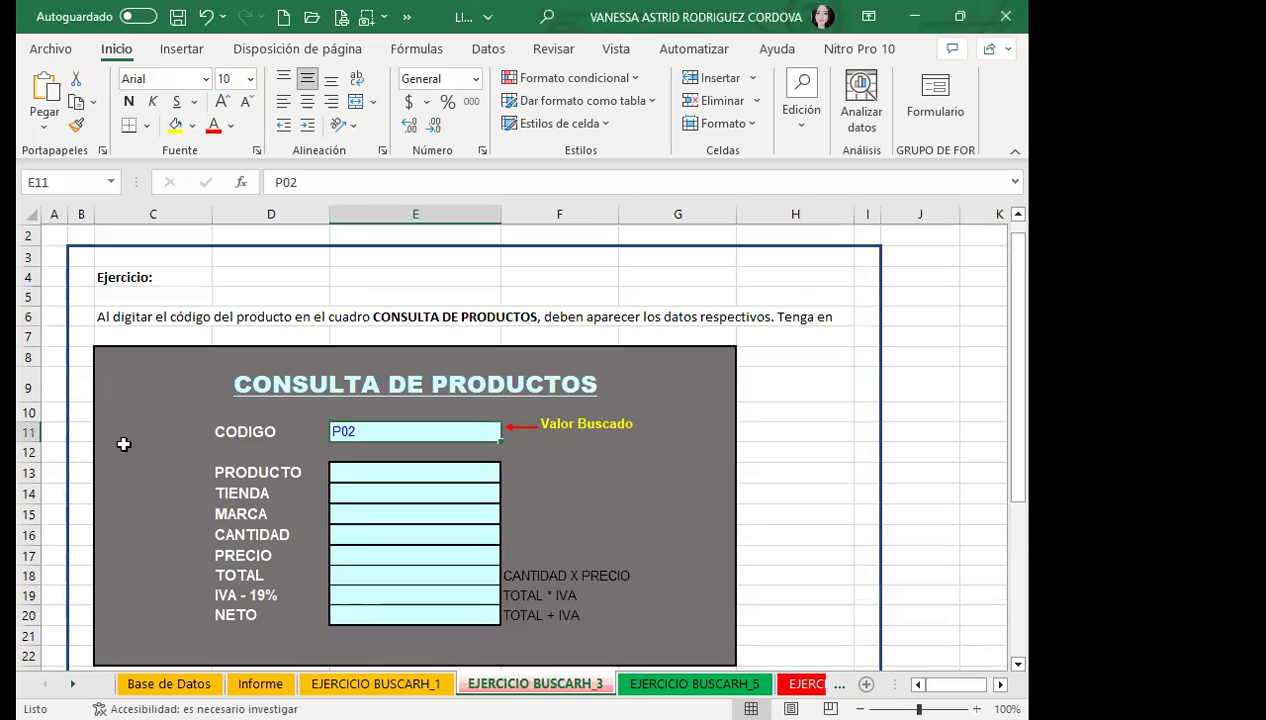
scroll(127, 440, "down", 1)
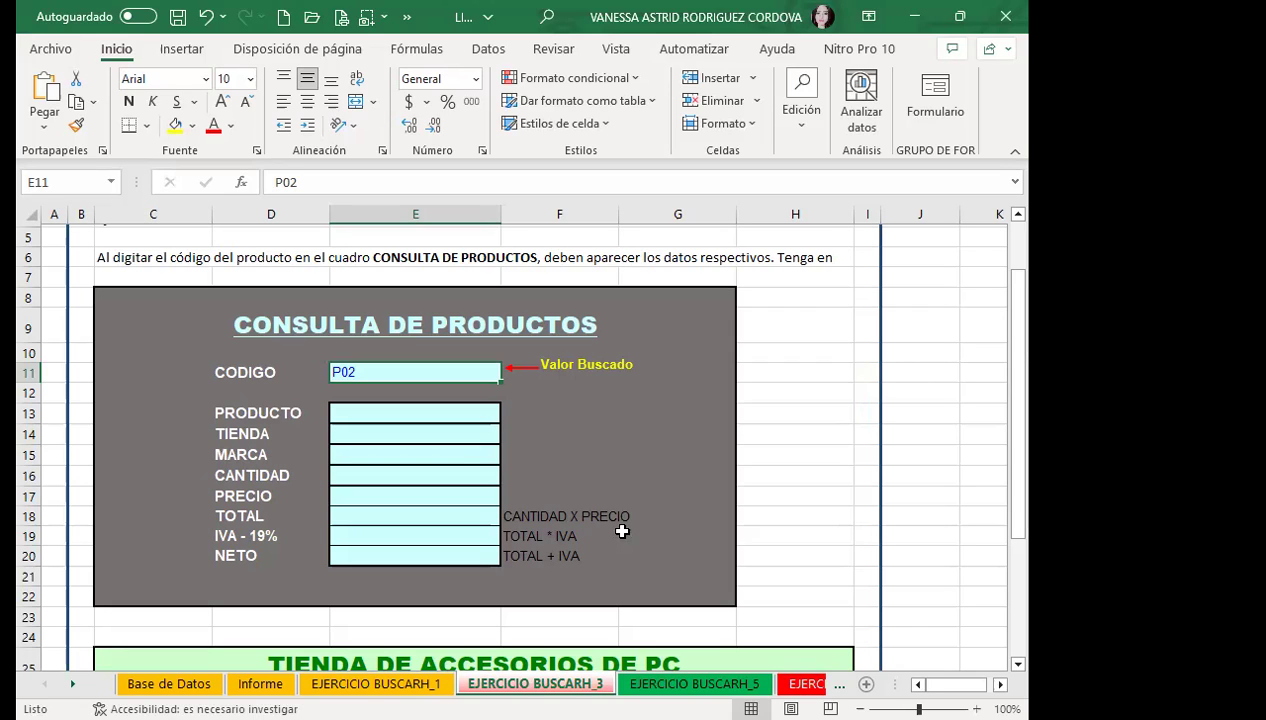
scroll(410, 492, "down", 4)
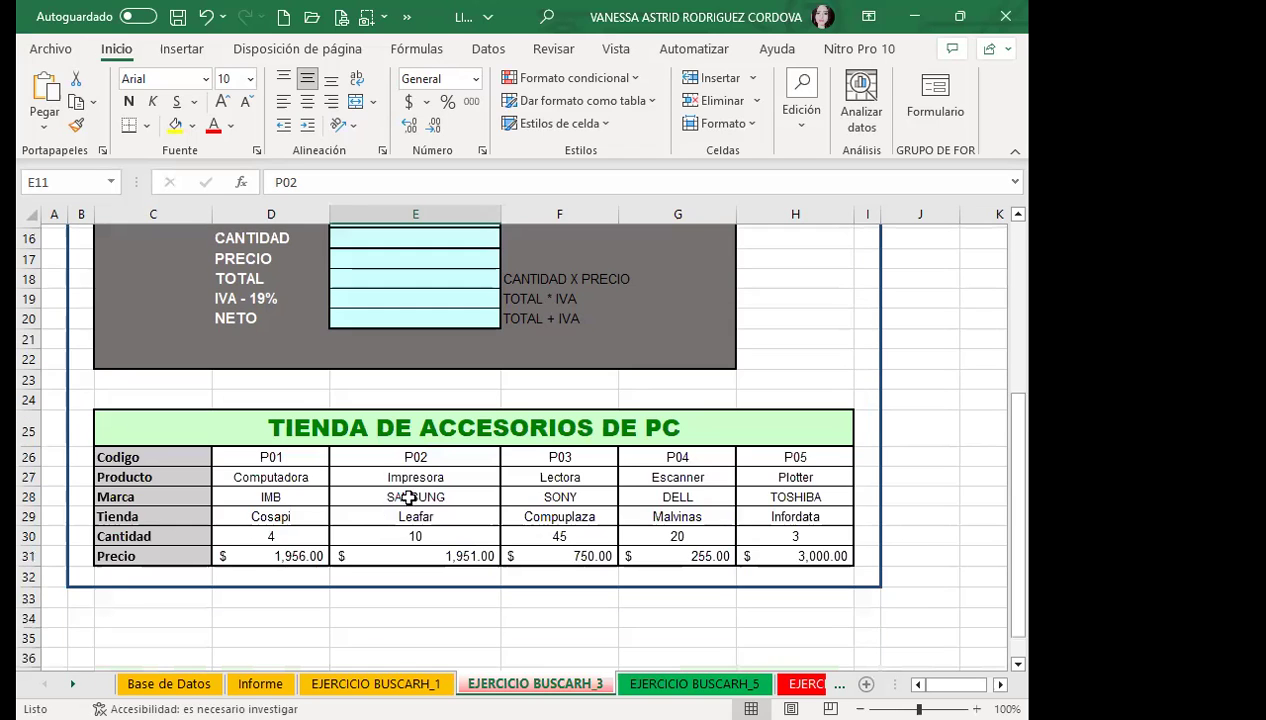
scroll(356, 514, "down", 1)
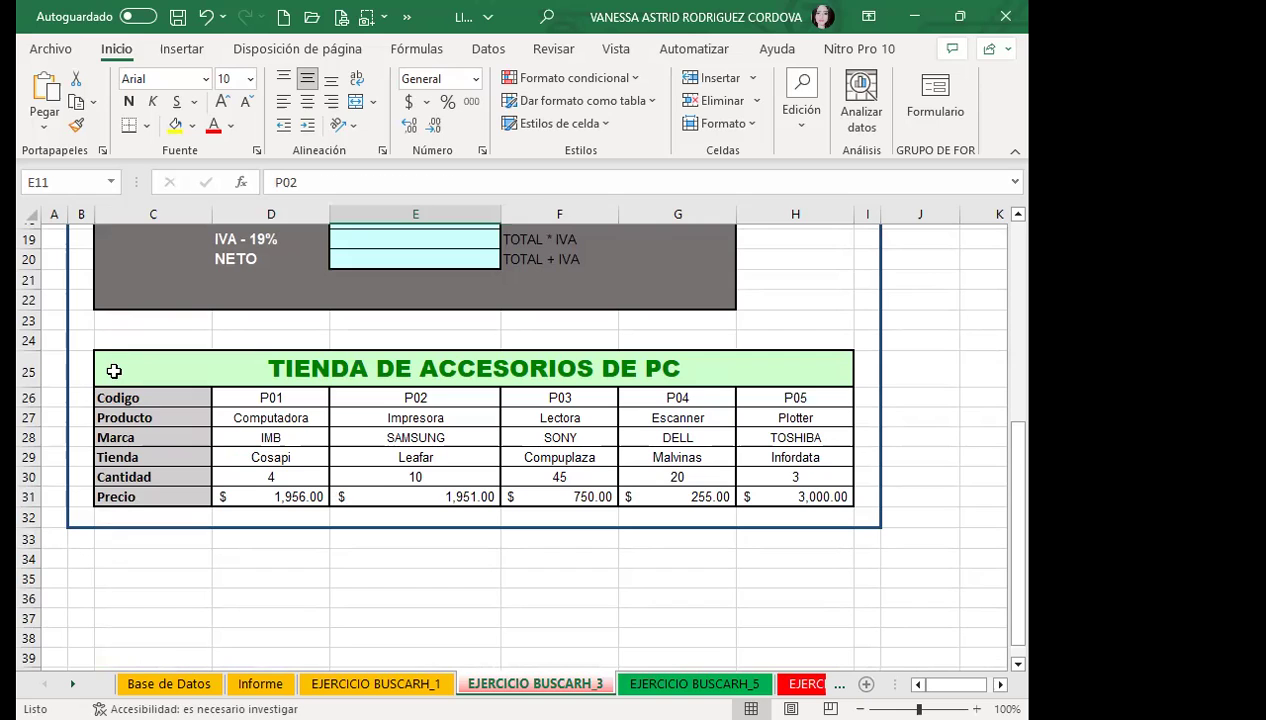
left_click_drag(114, 371, 561, 497)
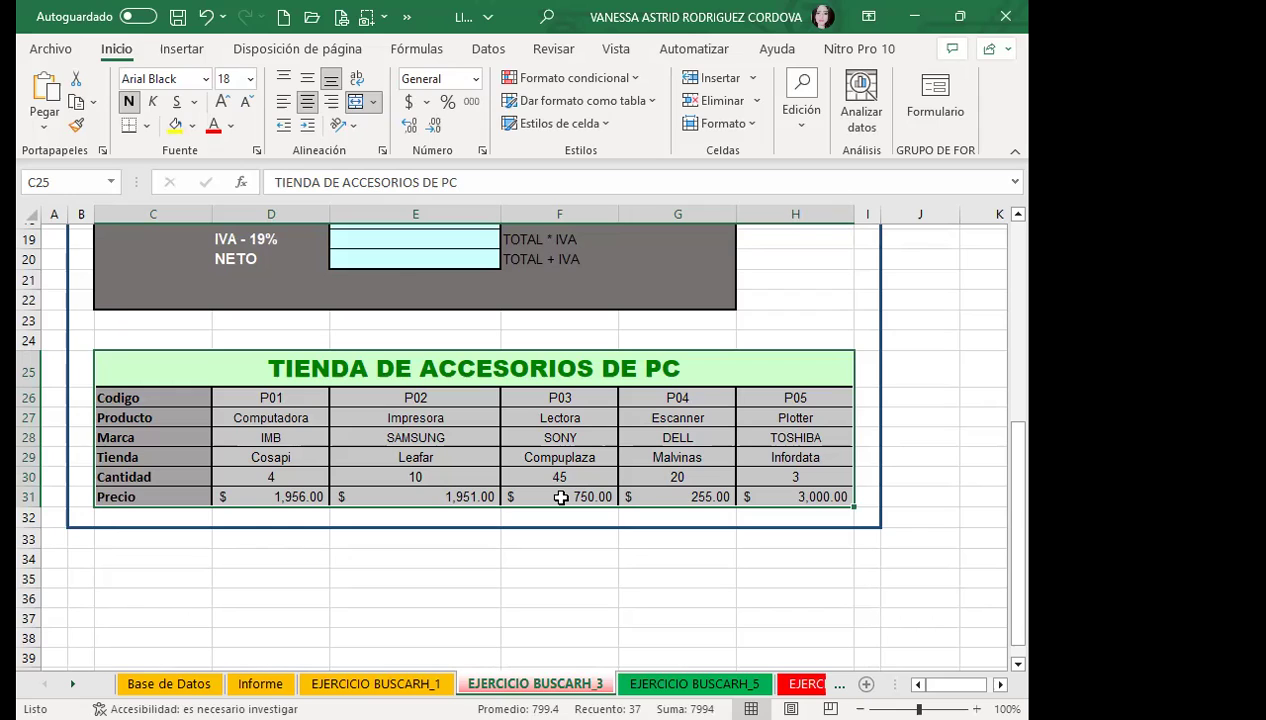
left_click(333, 372)
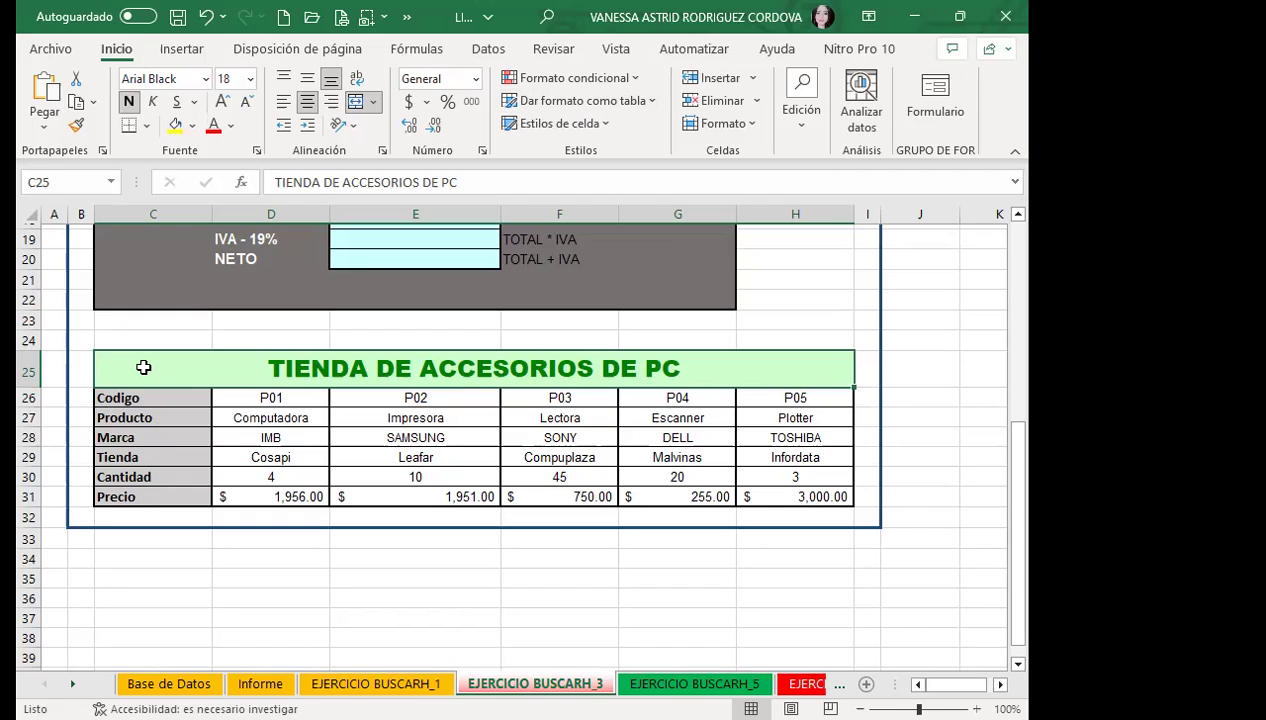
left_click_drag(143, 367, 133, 496)
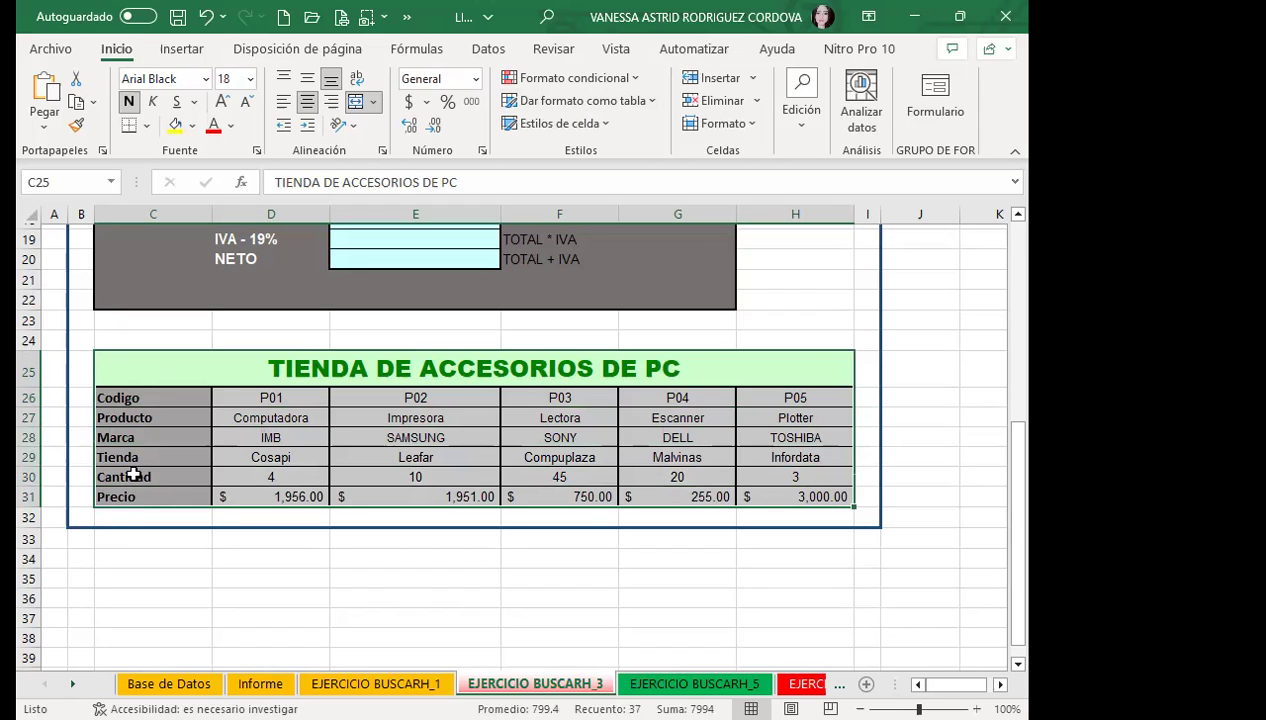
left_click(132, 472)
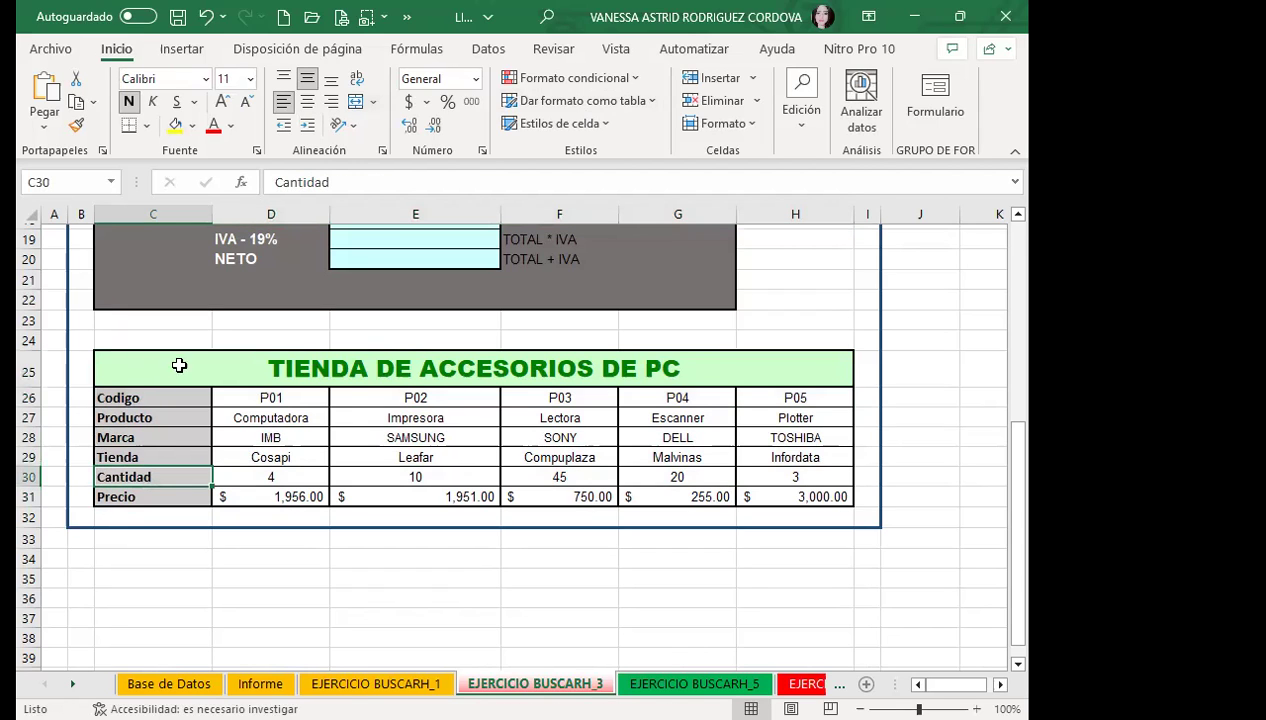
left_click_drag(257, 396, 255, 496)
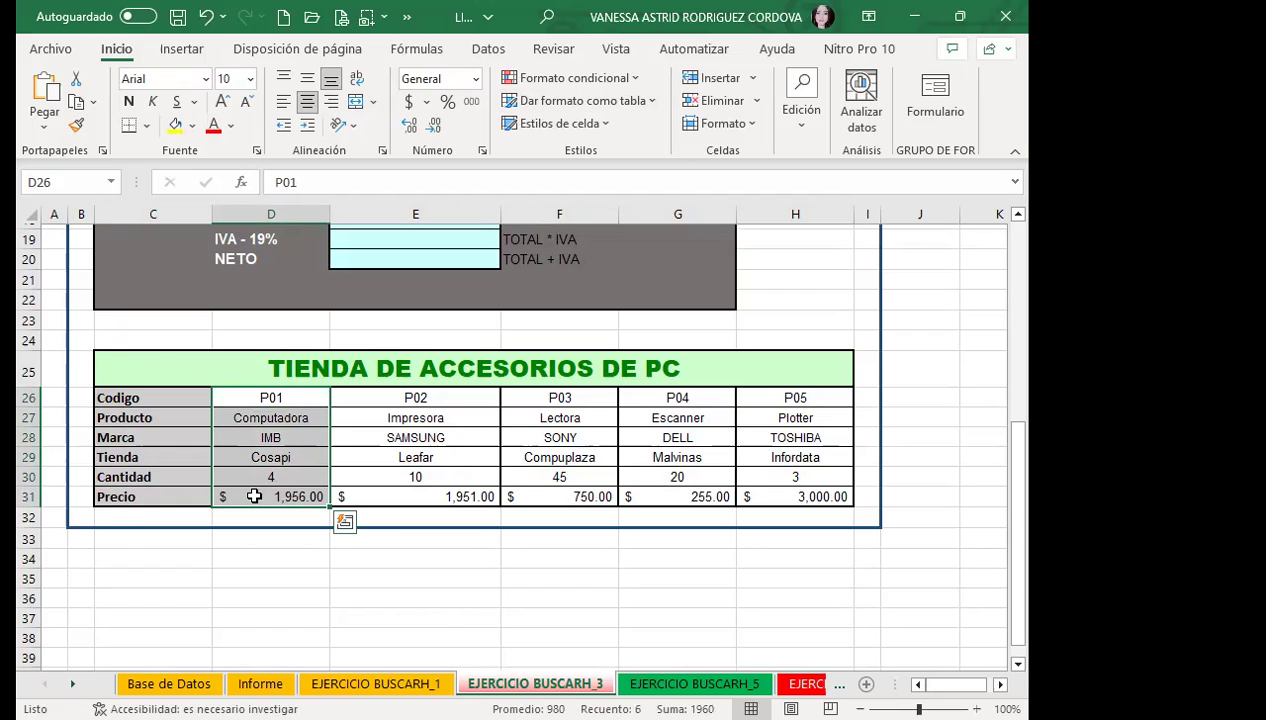
left_click(150, 367)
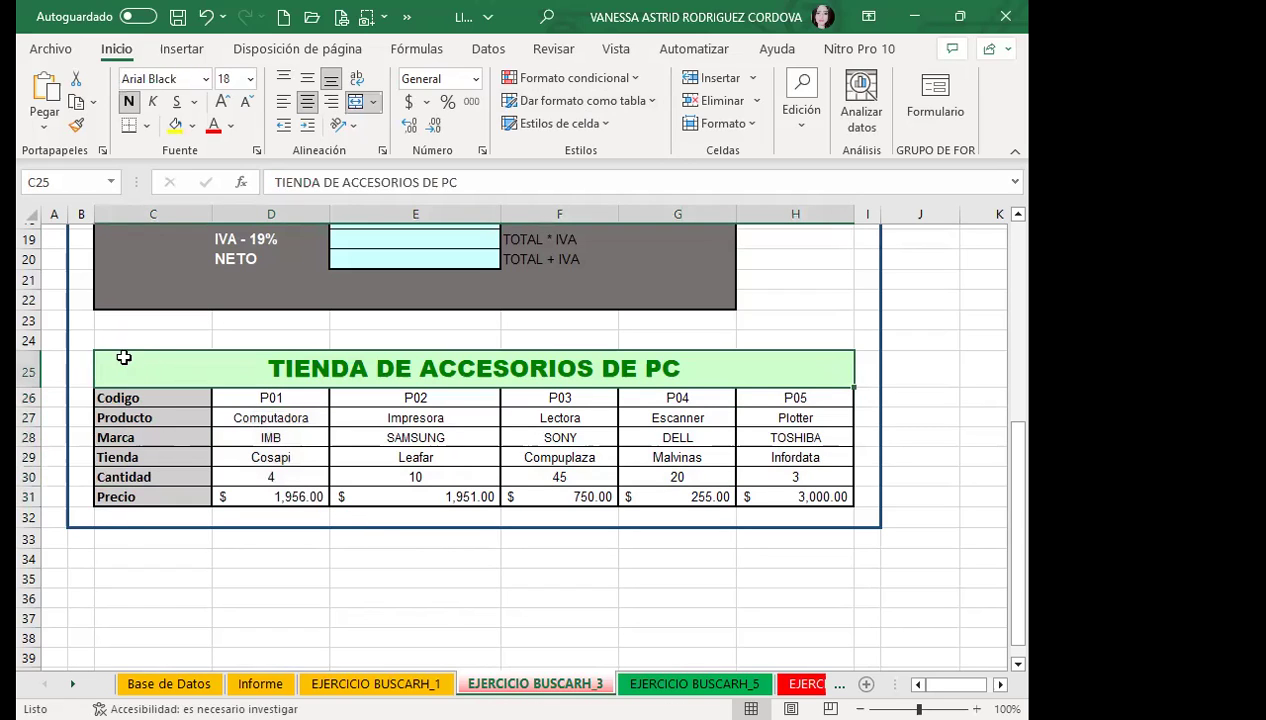
mouse_move(110, 371)
left_mouse_down()
mouse_move(800, 483)
mouse_move(797, 501)
left_mouse_up()
left_click(181, 373)
left_click_drag(422, 371, 418, 495)
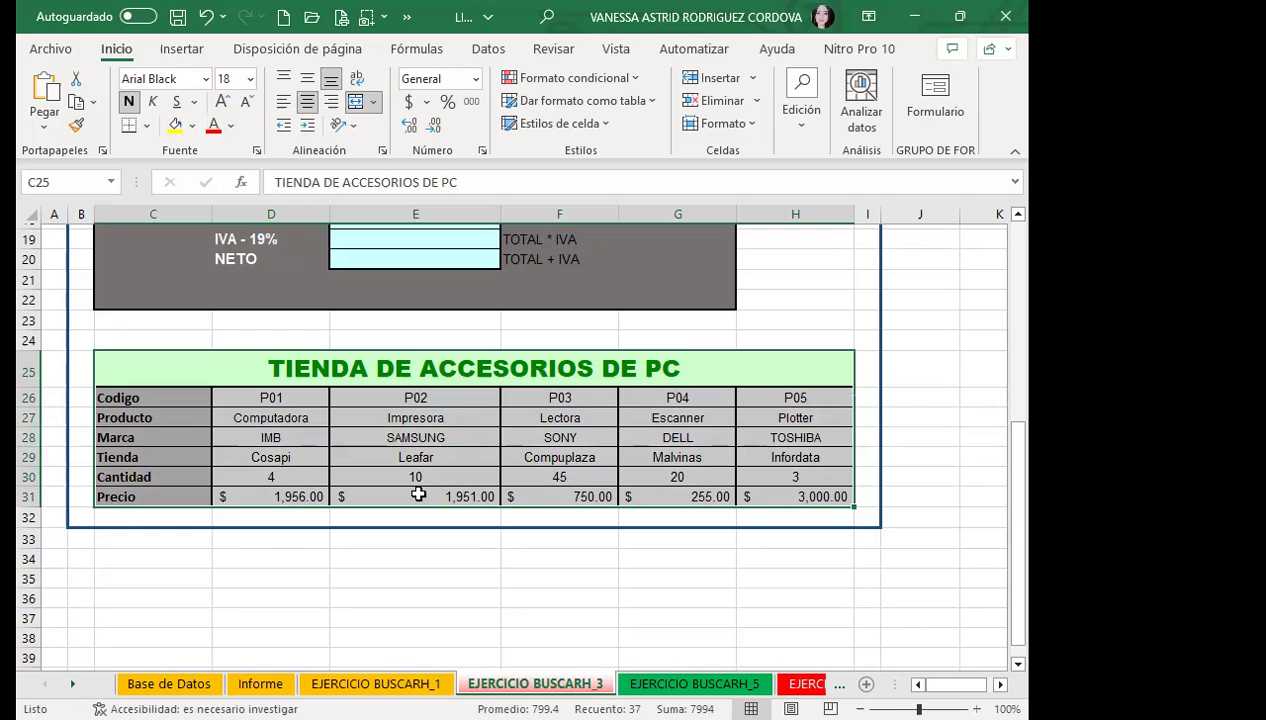
left_click_drag(385, 364, 400, 494)
left_click(427, 369)
left_click_drag(427, 369, 428, 492)
left_click(221, 339)
left_click_drag(397, 371, 414, 487)
left_click(393, 418)
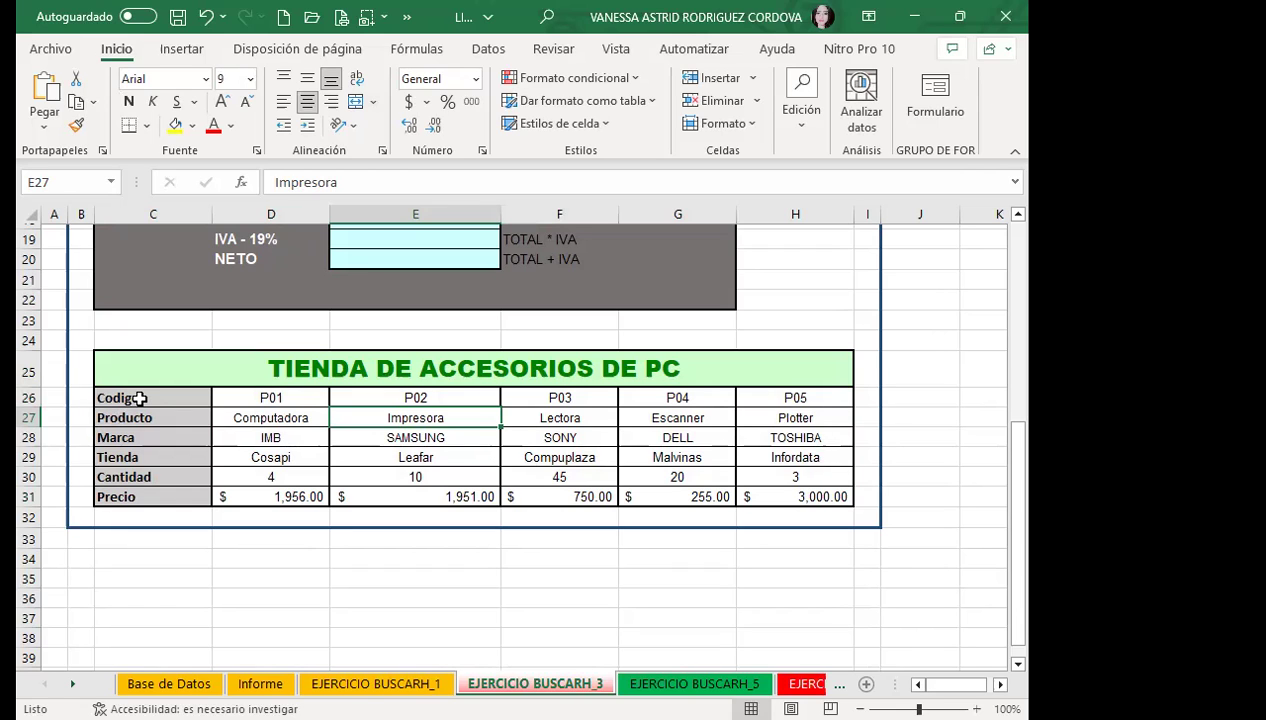
left_click_drag(107, 397, 764, 496)
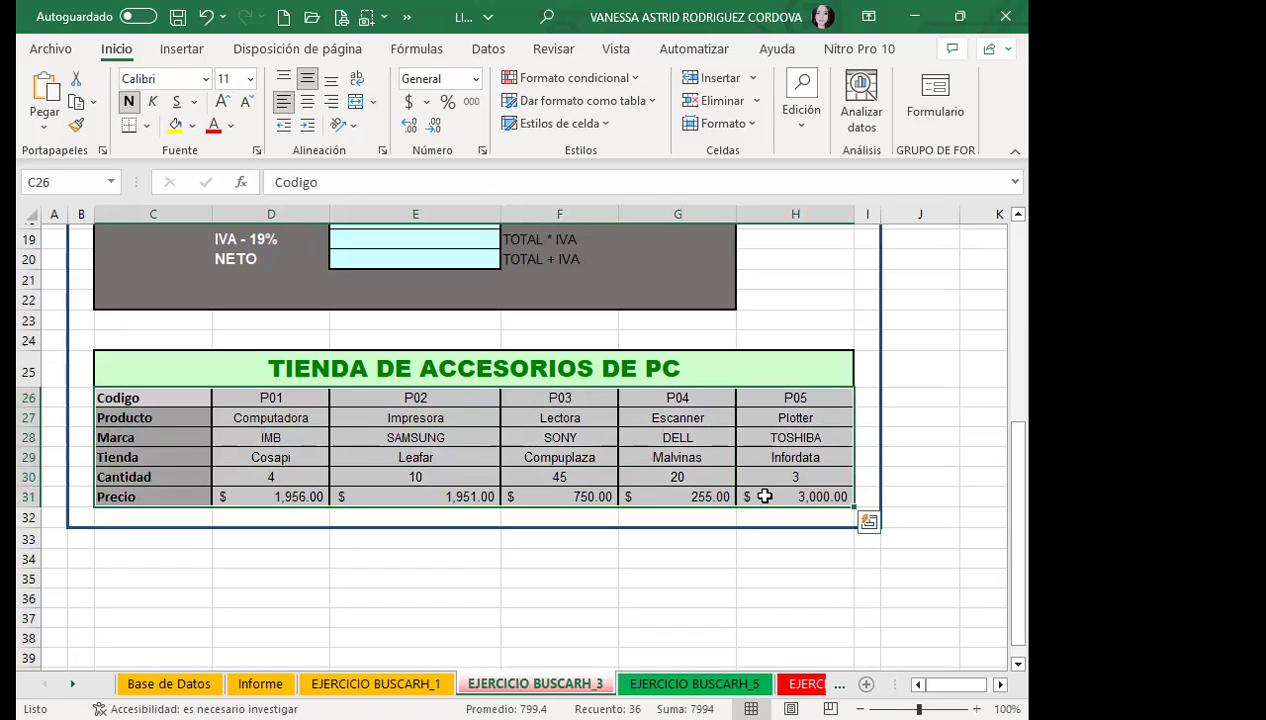
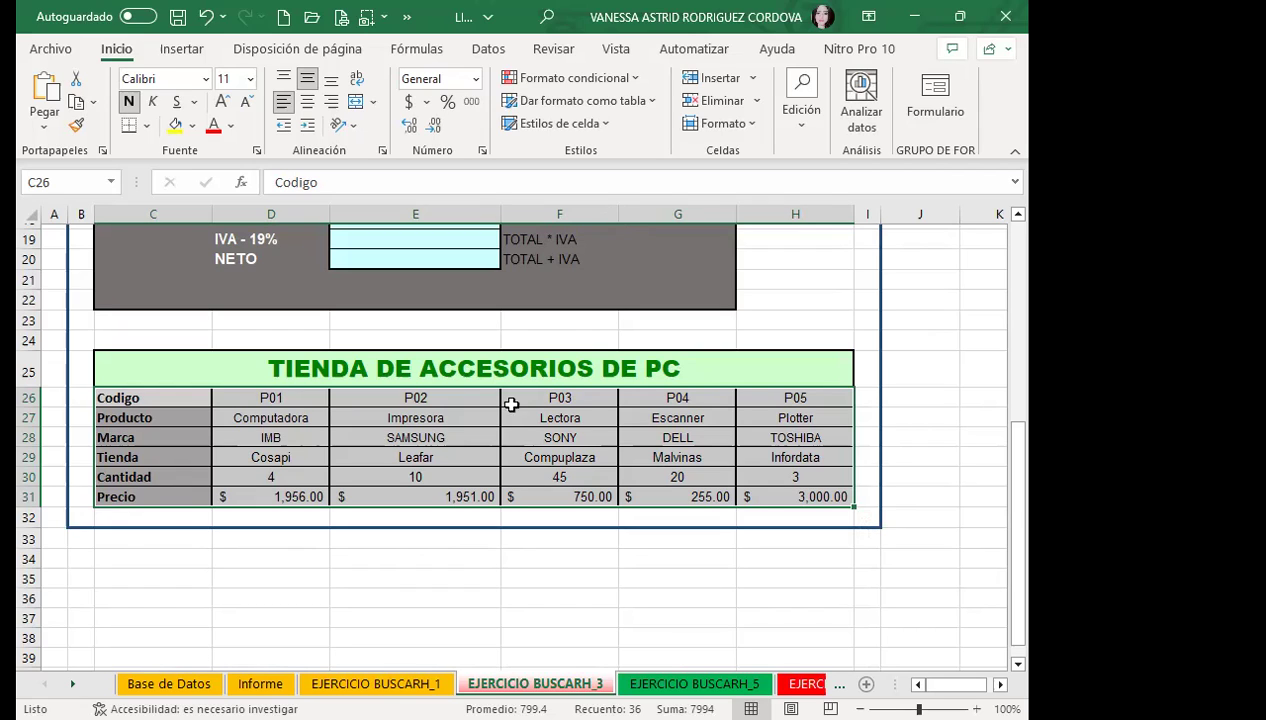
- Select the product data range C26:H31, starting from the Codigo row
left_click(560, 398)
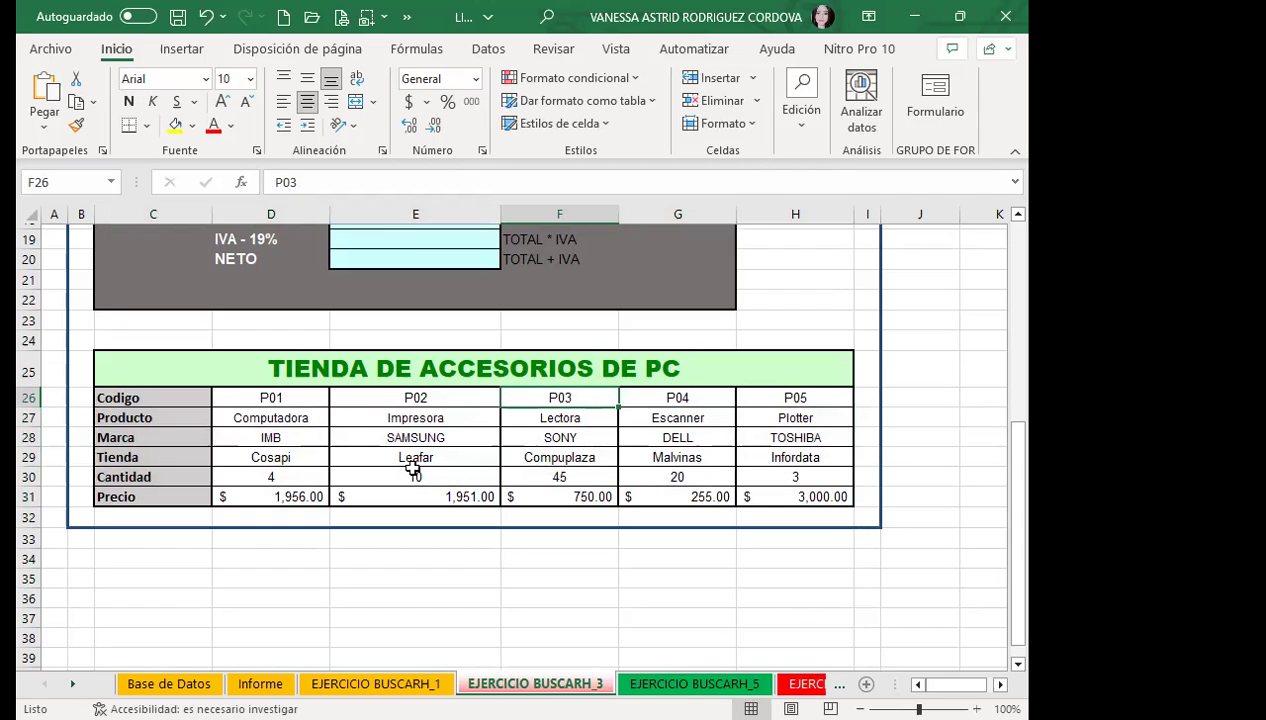
left_click(430, 437)
left_click_drag(495, 437, 525, 437)
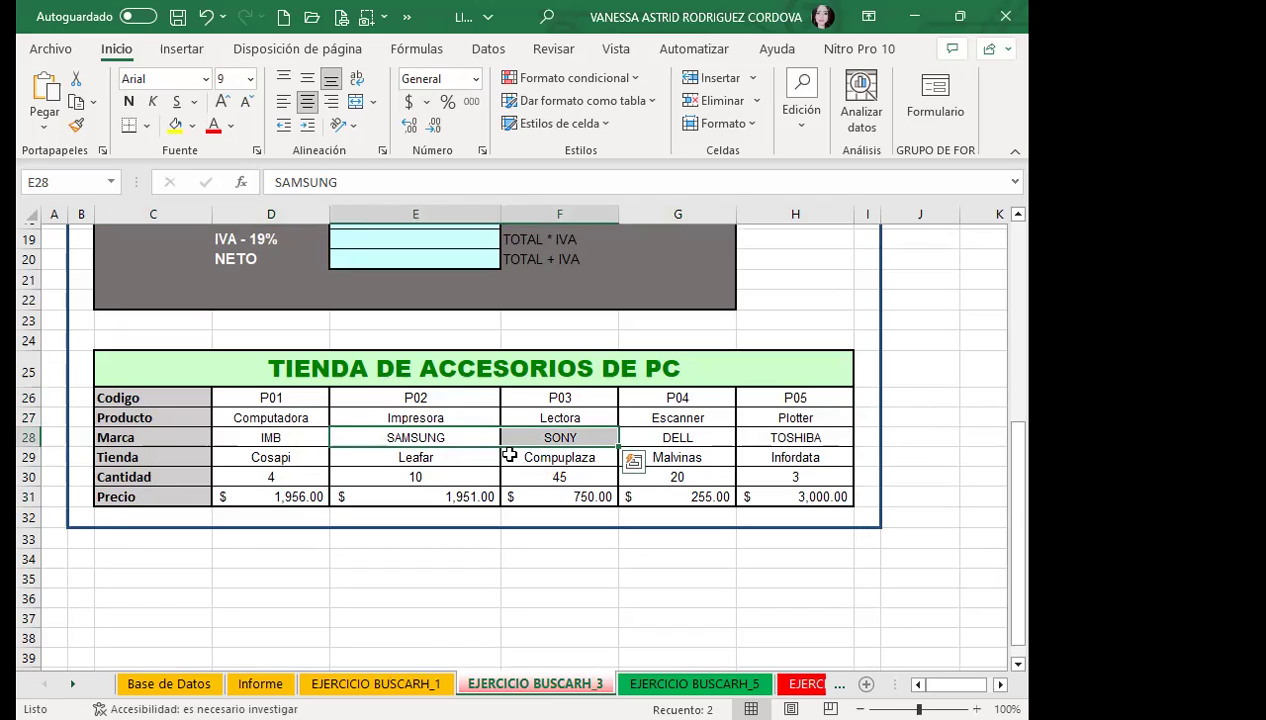
left_click(458, 440)
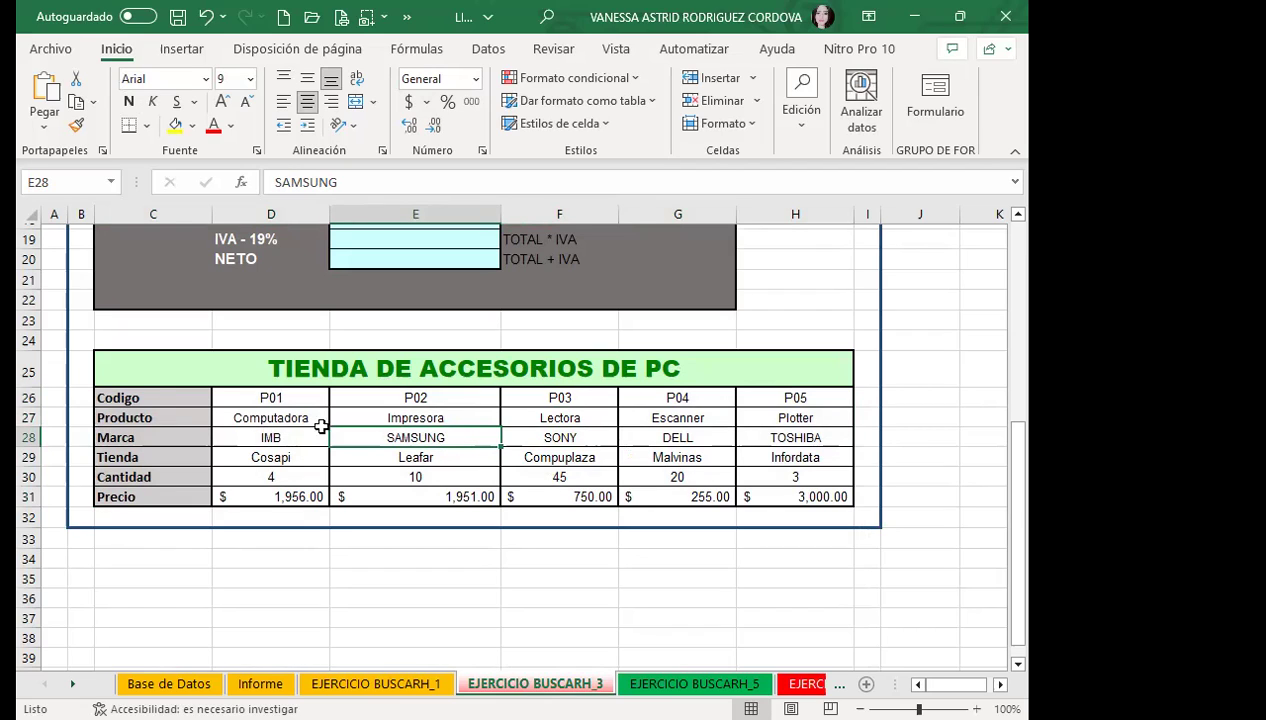
mouse_move(158, 394)
left_mouse_down()
mouse_move(591, 440)
mouse_move(774, 497)
left_mouse_up()
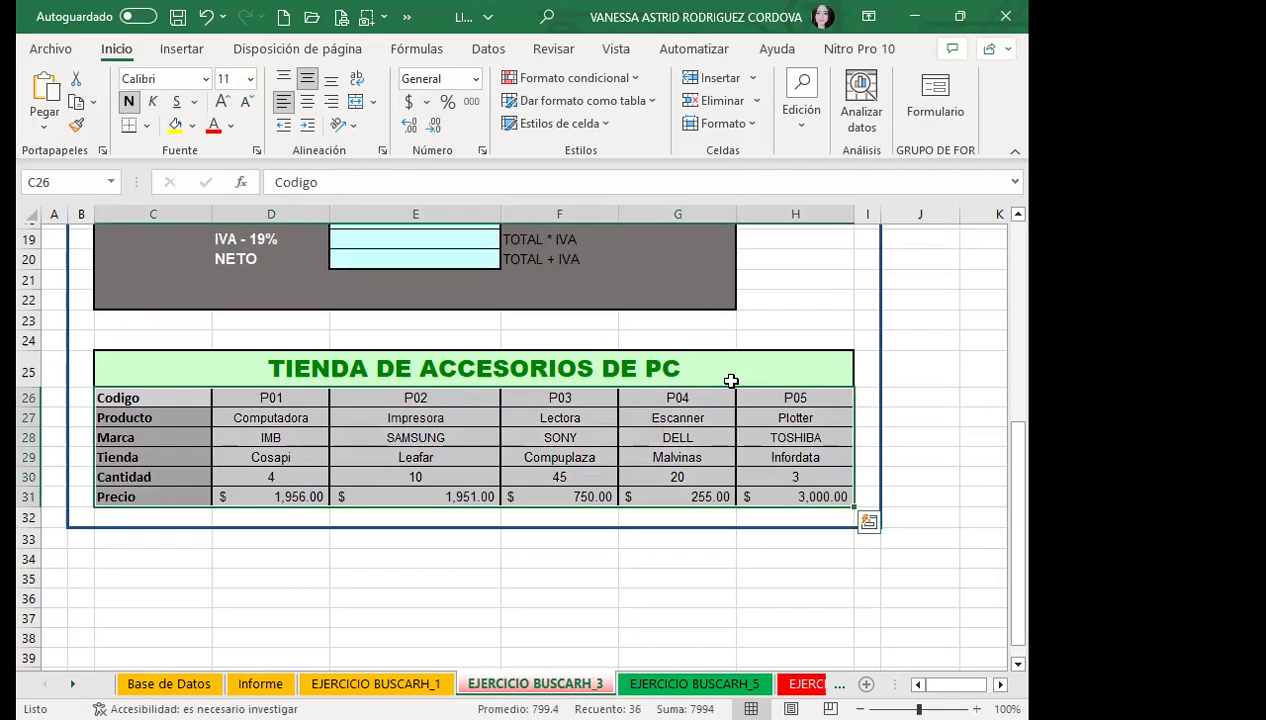
- Name the selected range TIENDA in the Name Box
left_click(64, 184)
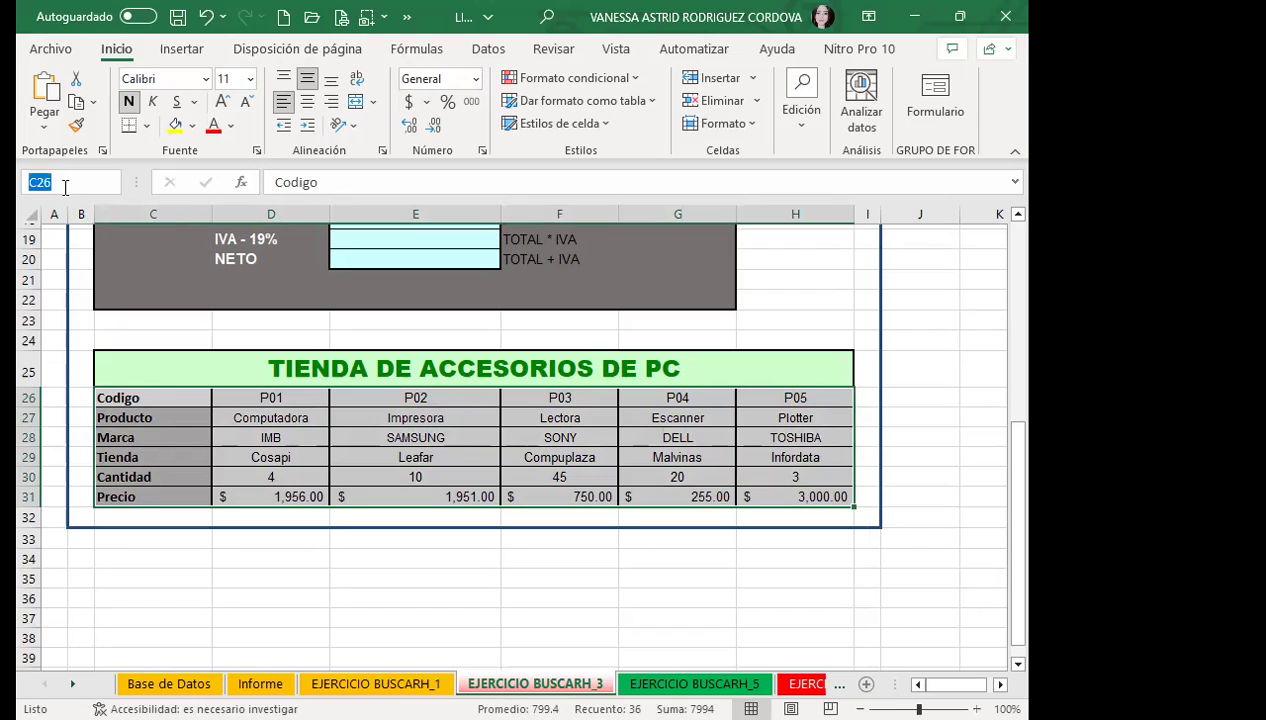
type("TIE")
key("BackSpace")
type("ENDA")
key("Return")
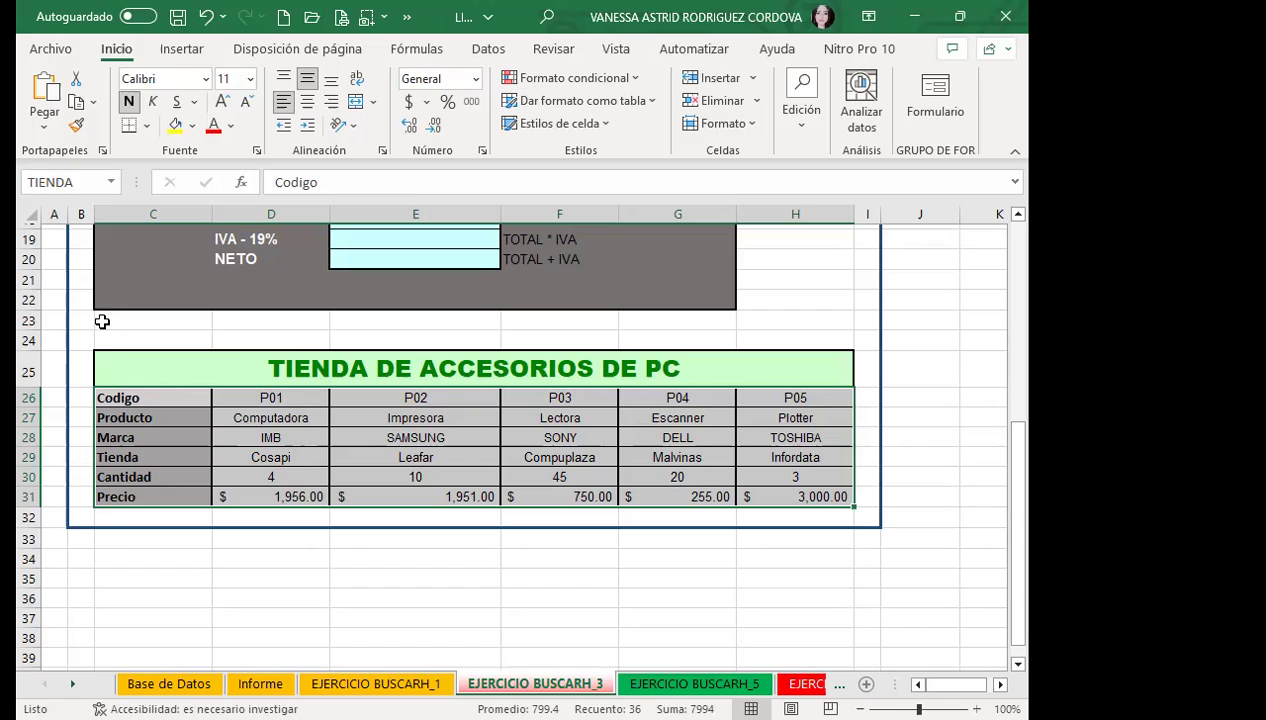
- Reselect the table data to confirm the range is named TIENDA
left_click(185, 363)
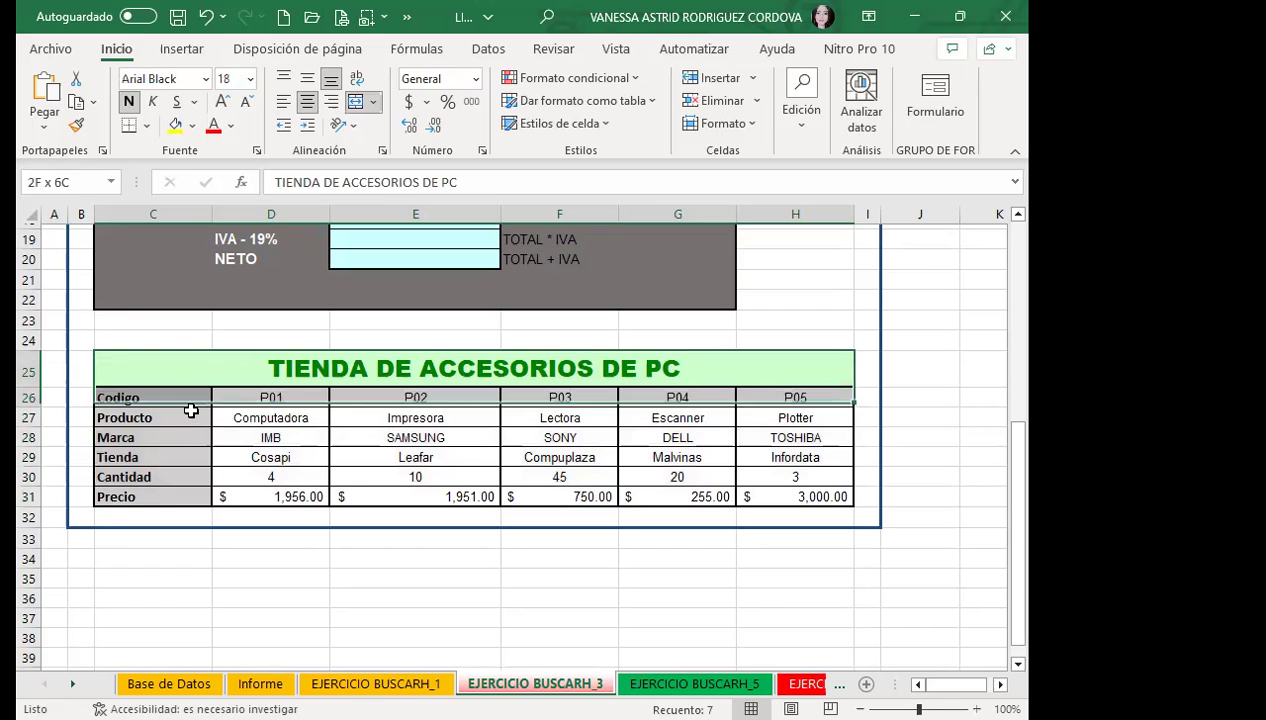
left_click_drag(187, 363, 192, 490)
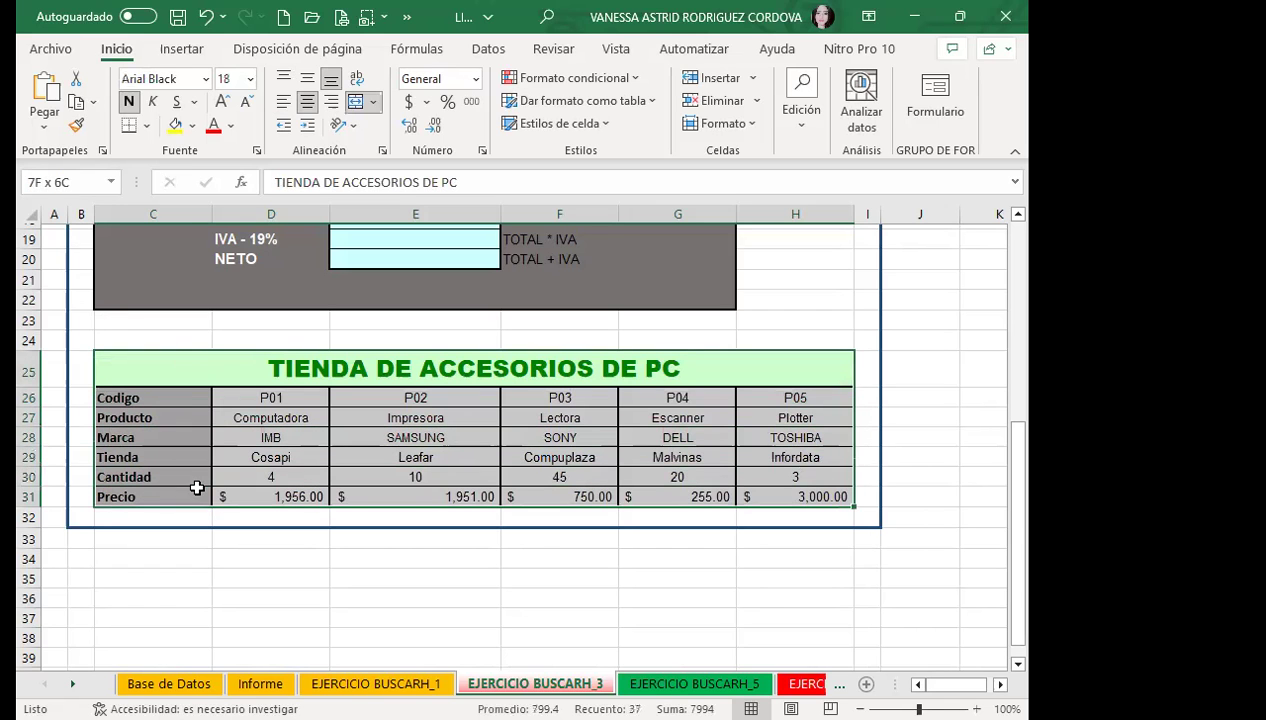
left_click(168, 440)
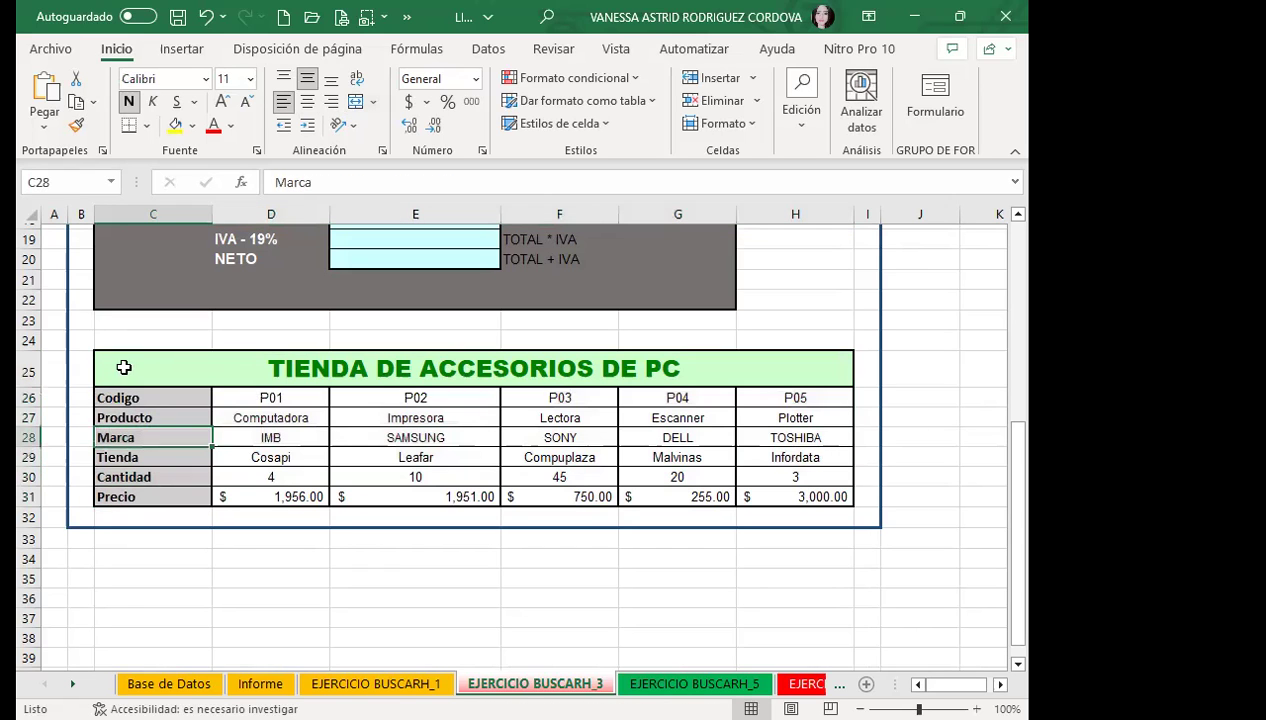
left_click(166, 362)
left_click_drag(141, 399, 774, 492)
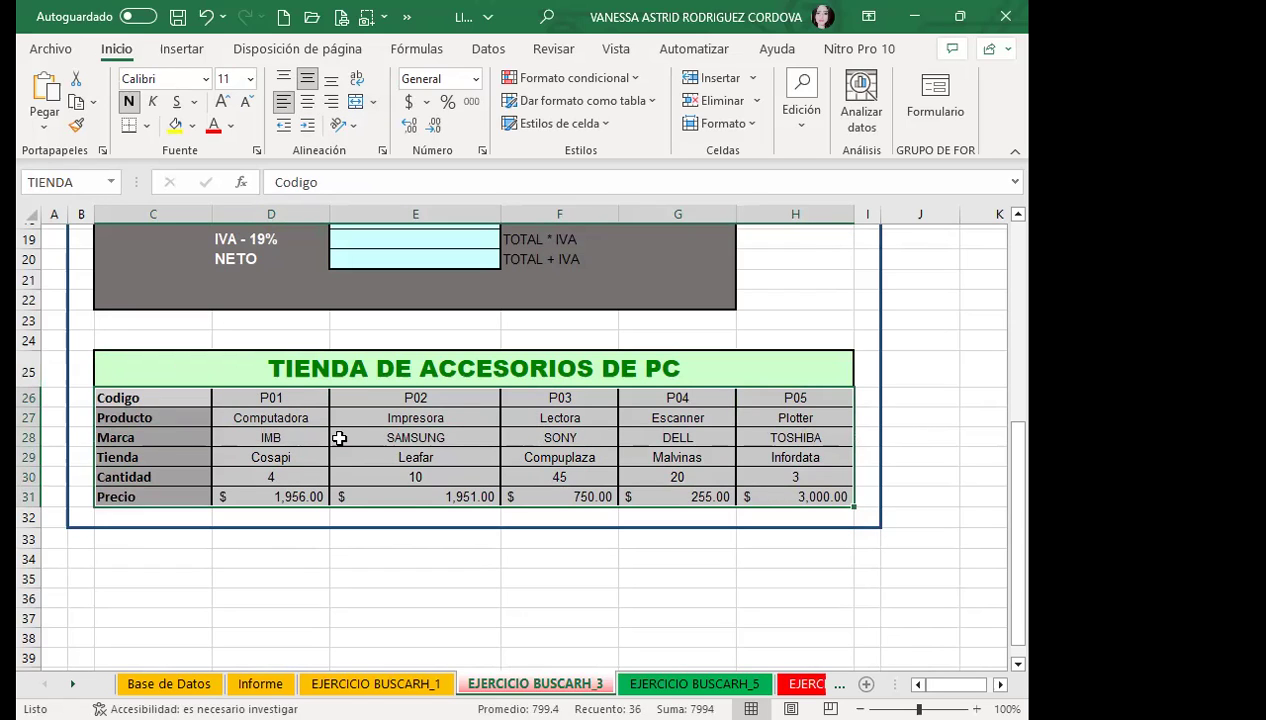
- Delete the P02 code from the CODIGO cell E11, leaving it empty
scroll(340, 438, "up", 5)
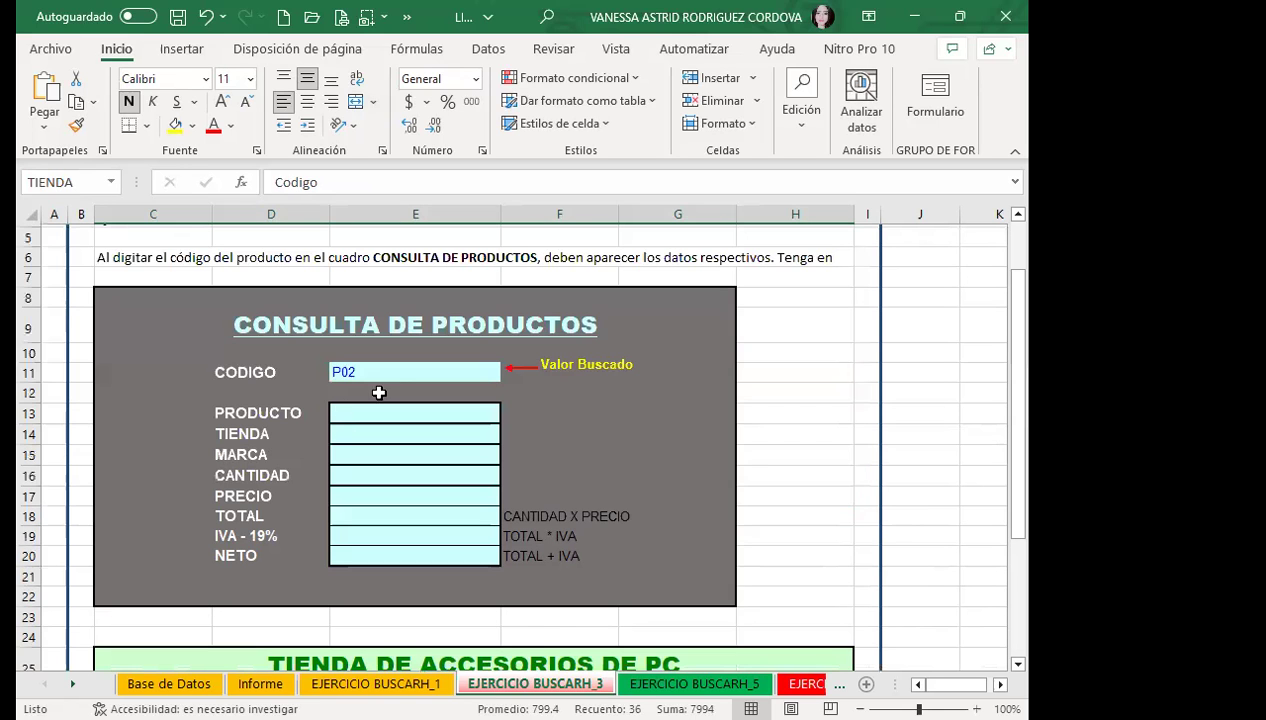
left_click(396, 372)
scroll(263, 466, "down", 3)
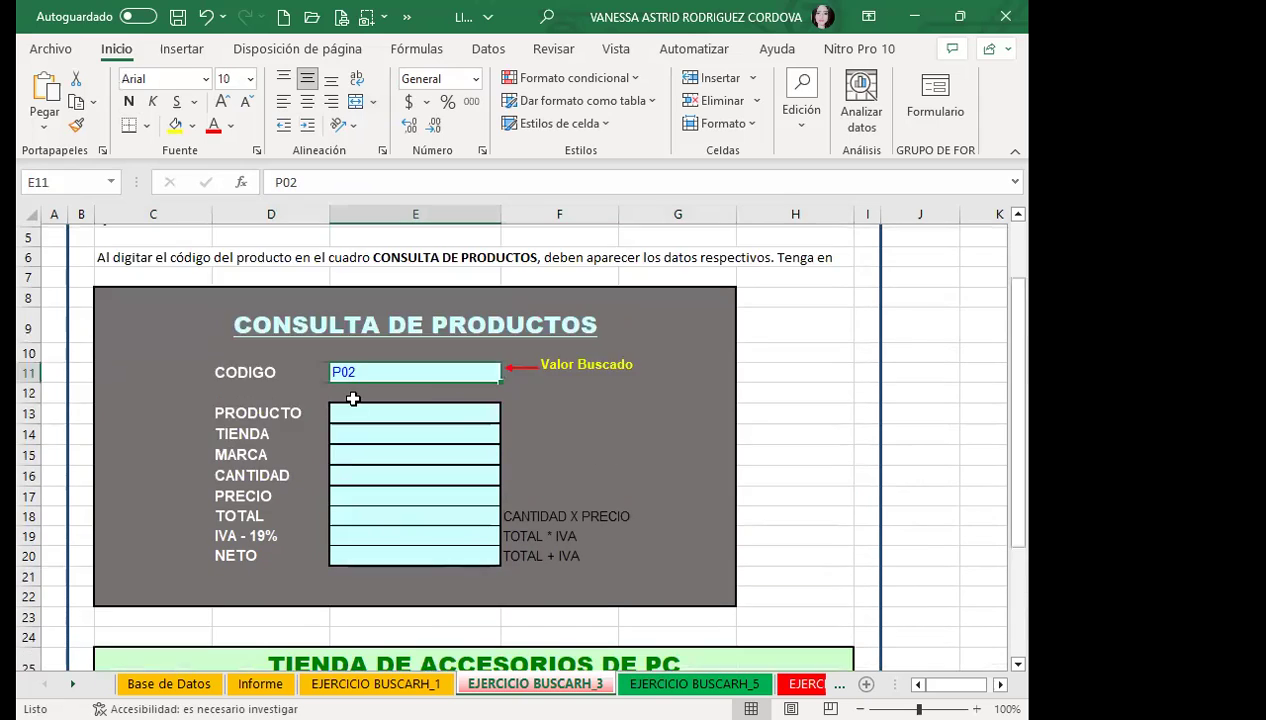
scroll(350, 398, "up", 2)
scroll(424, 433, "up", 2)
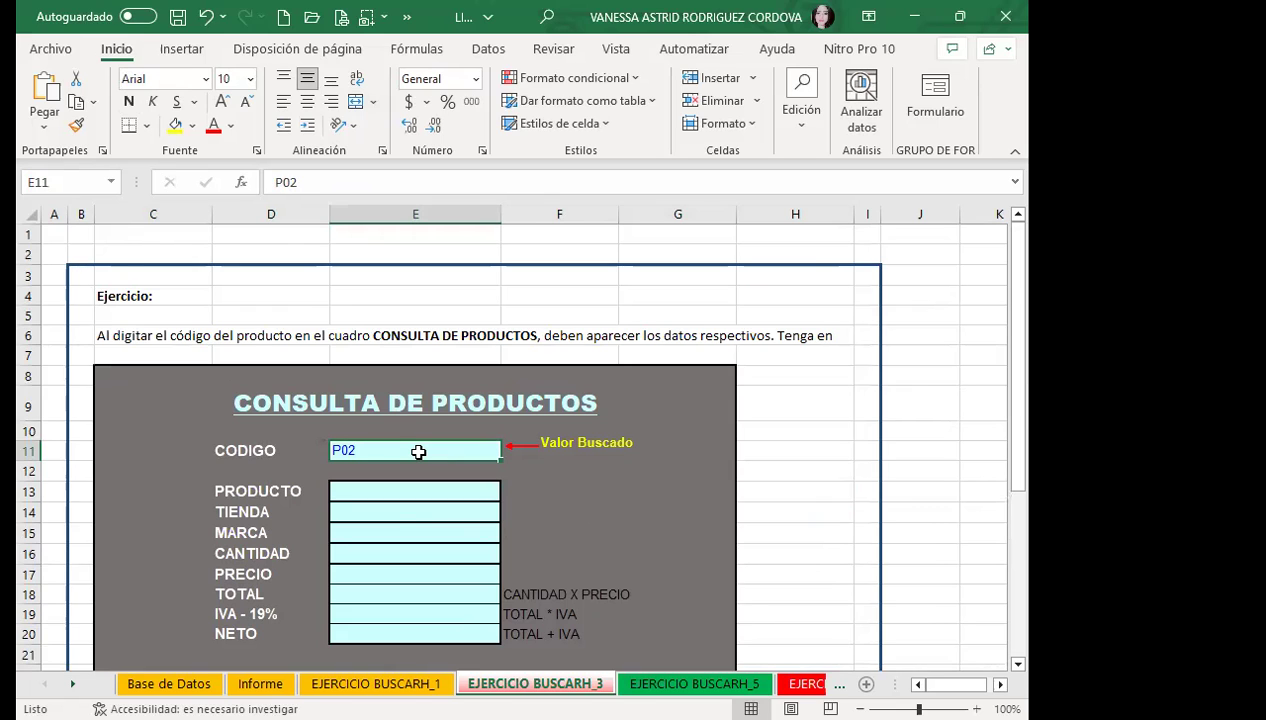
key("BackSpace")
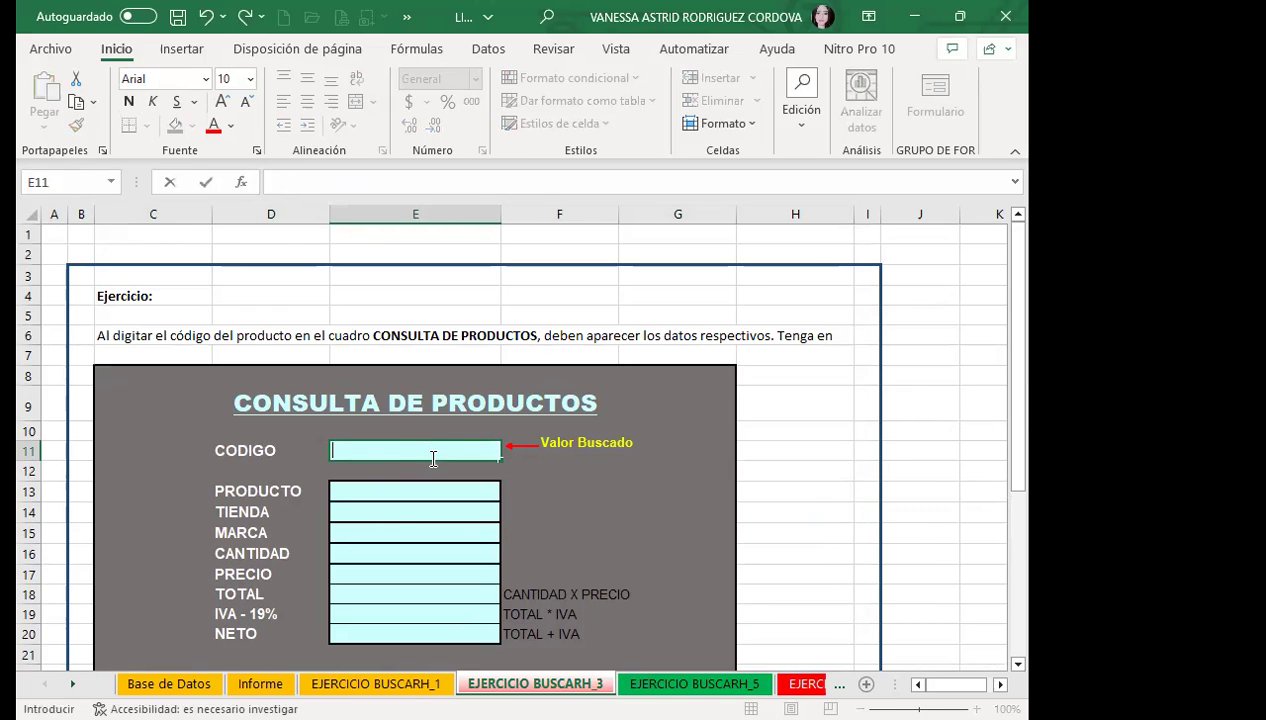
key("Return")
left_click(390, 448)
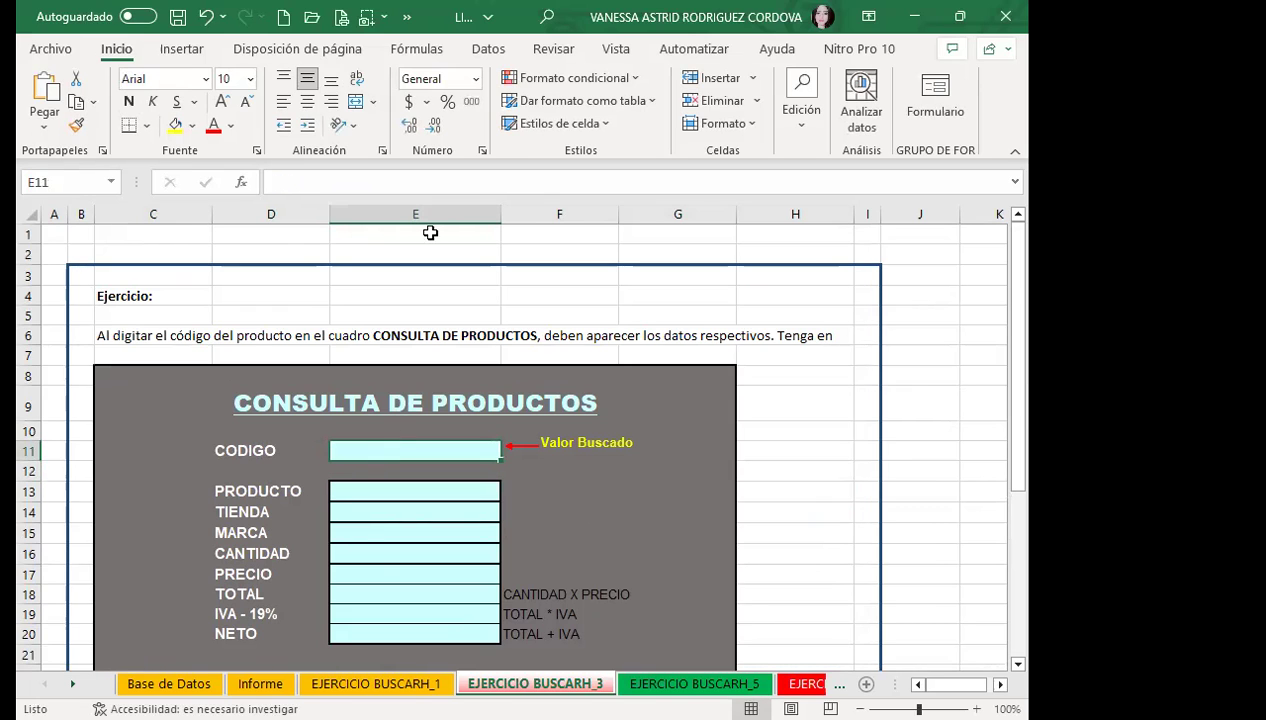
- Give E11 a List data validation sourced from the codes P01–P05 in D26:H26
left_click(492, 52)
left_click(745, 123)
left_click(415, 455)
left_click(400, 513)
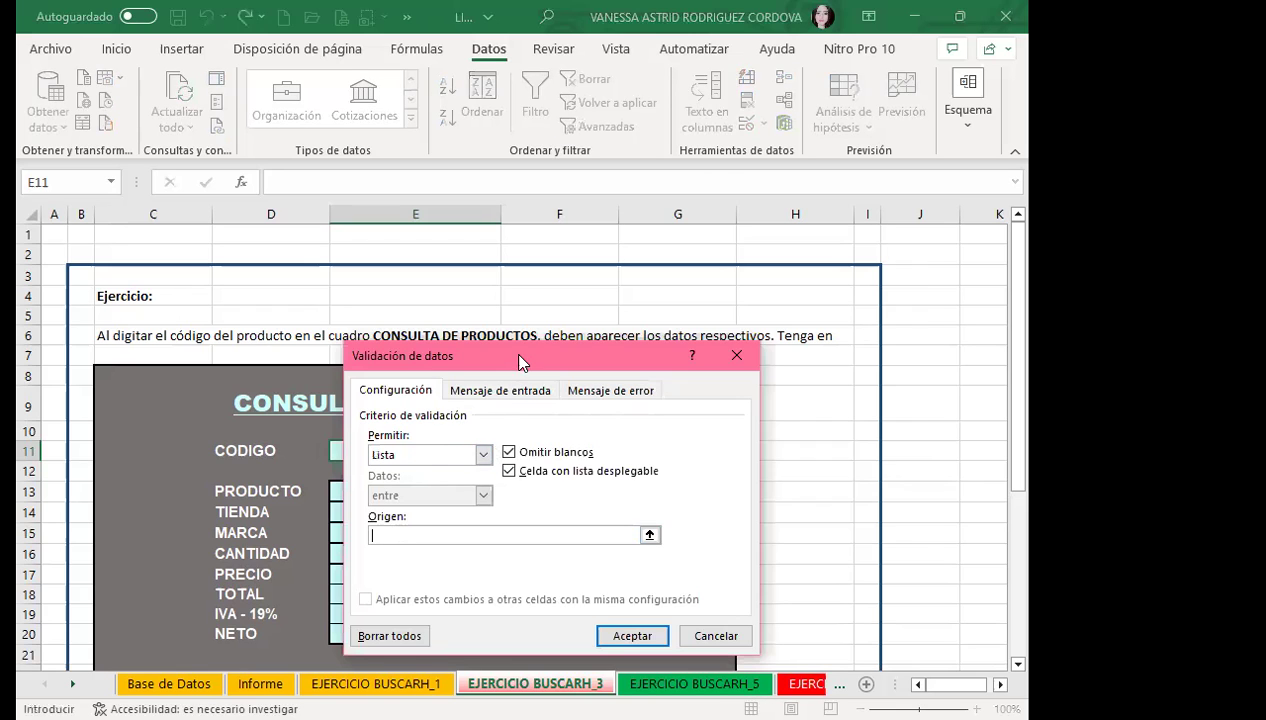
scroll(342, 418, "down", 6)
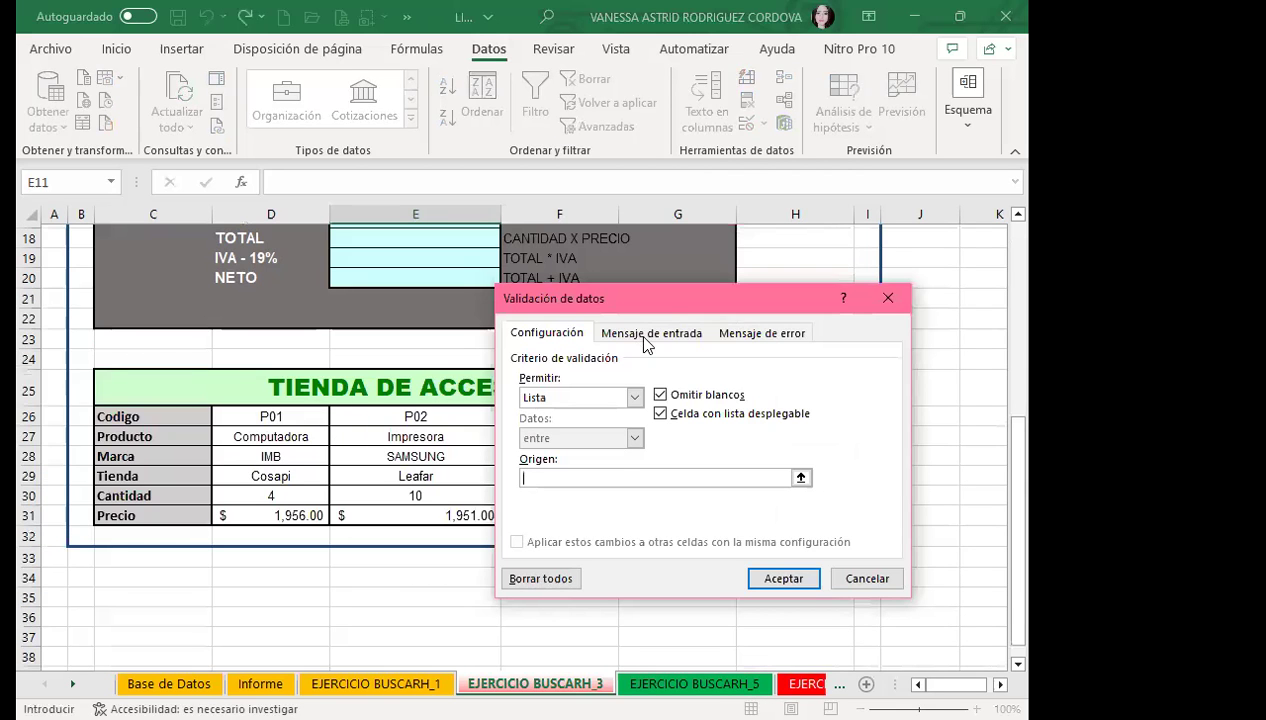
left_click(227, 415)
left_click_drag(275, 413, 736, 414)
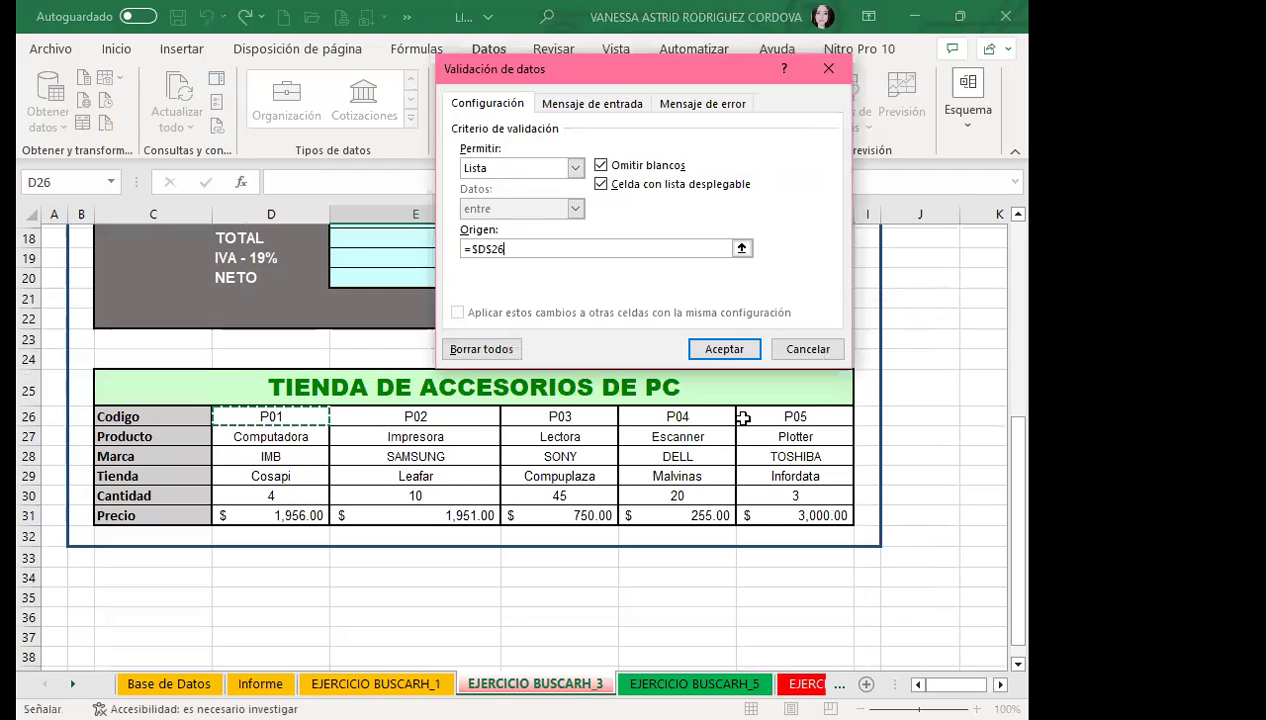
left_click(703, 349)
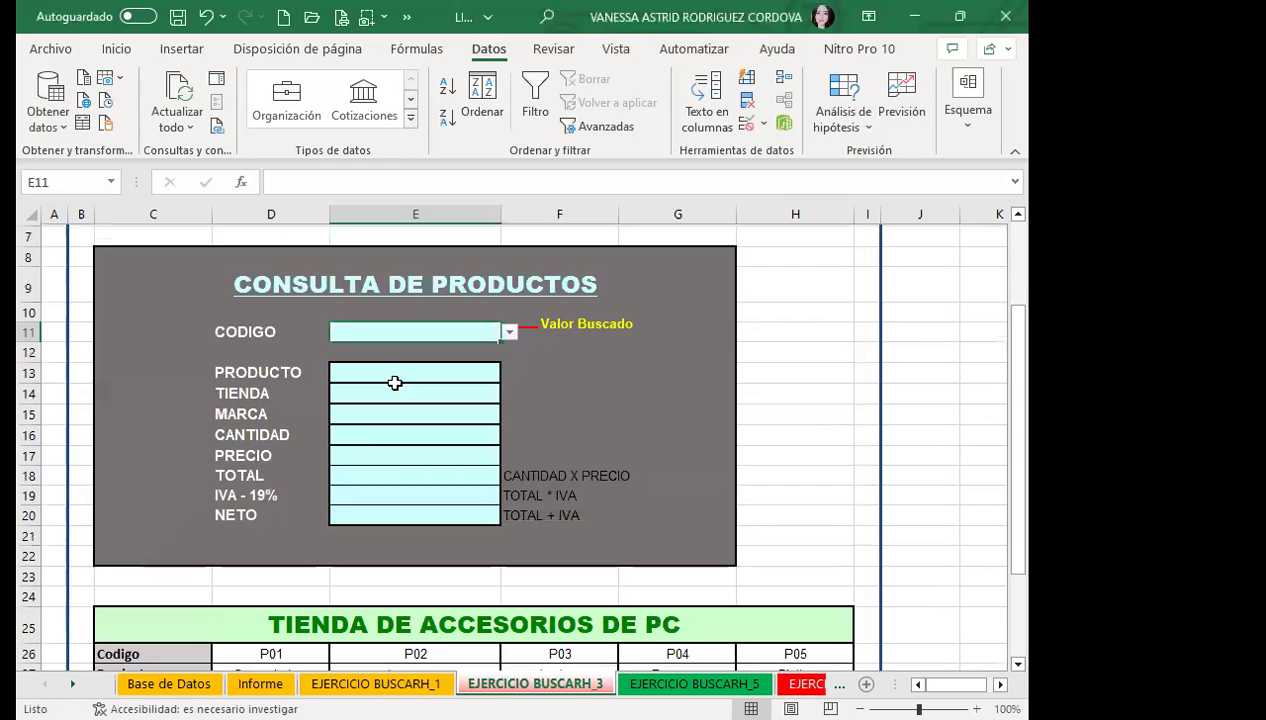
- Pick P01, then P03, then P04 from E11's dropdown, leaving P04 selected
left_click(509, 333)
left_click(385, 348)
left_click(507, 333)
left_click(405, 368)
left_click(516, 334)
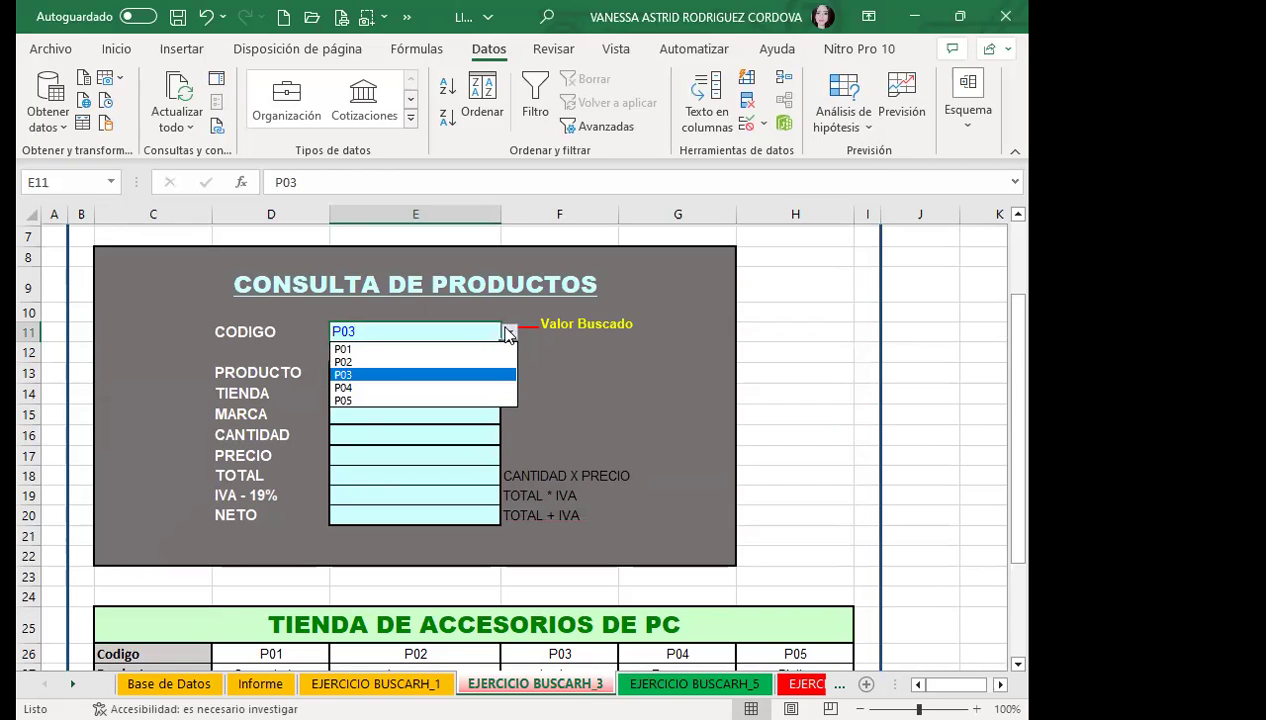
left_click(430, 378)
left_click(510, 333)
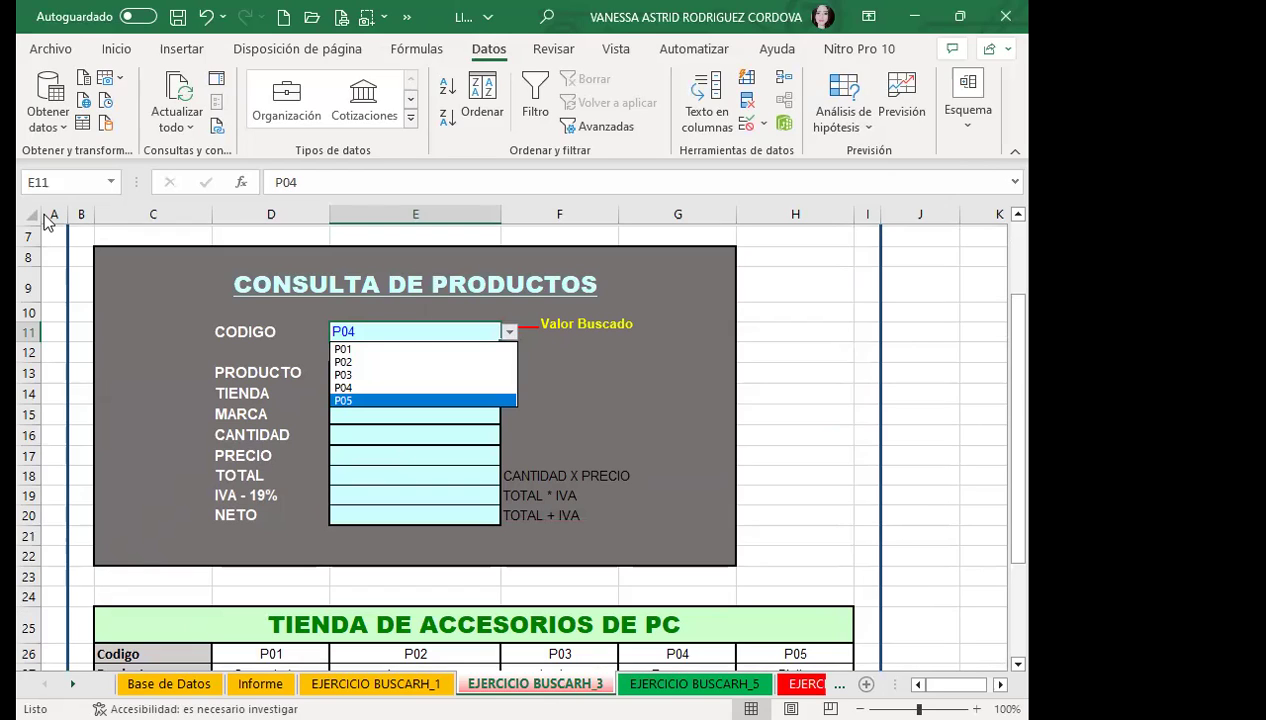
key("Escape")
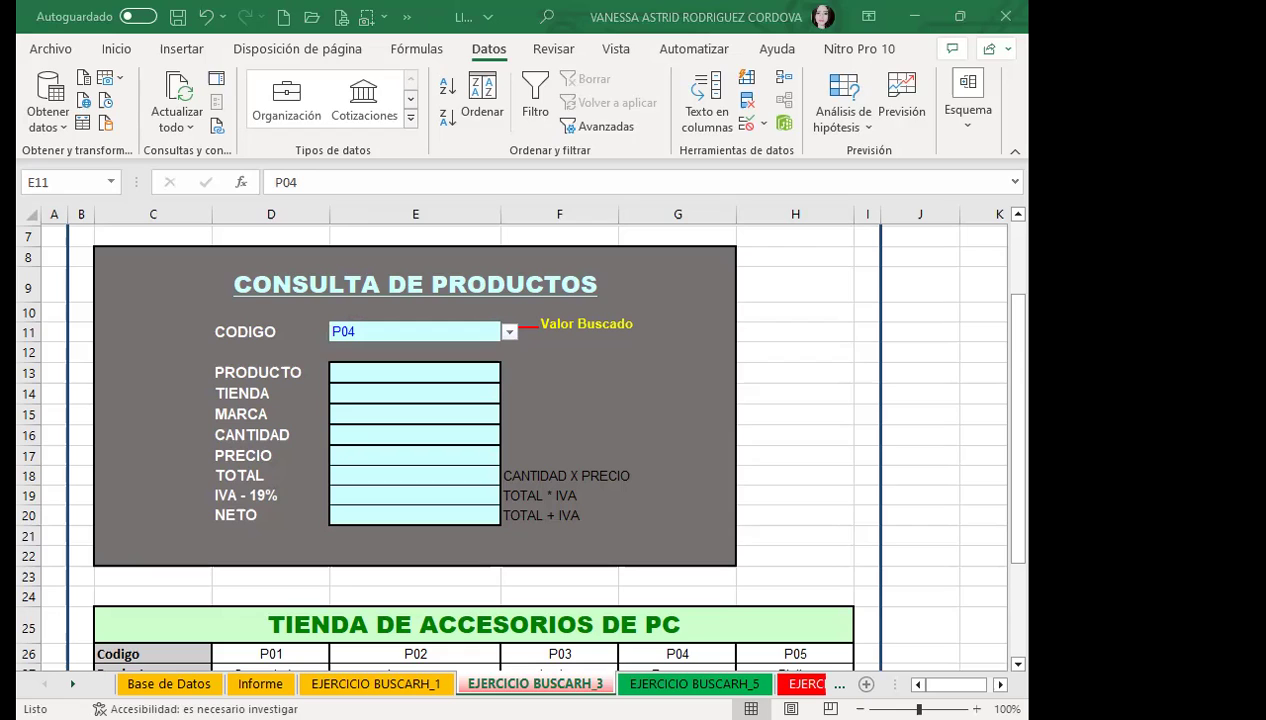
- Review the code cell and product table, then select the PRODUCTO cell E13
left_click(370, 371)
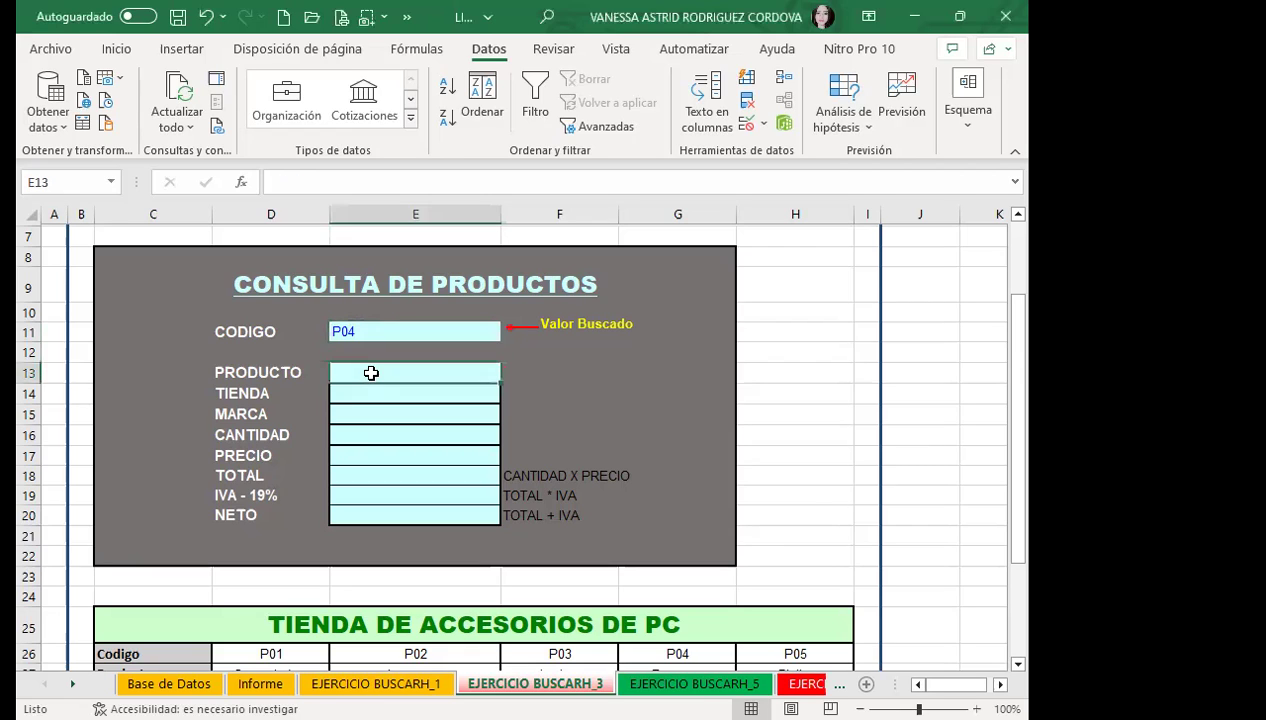
left_click(404, 330)
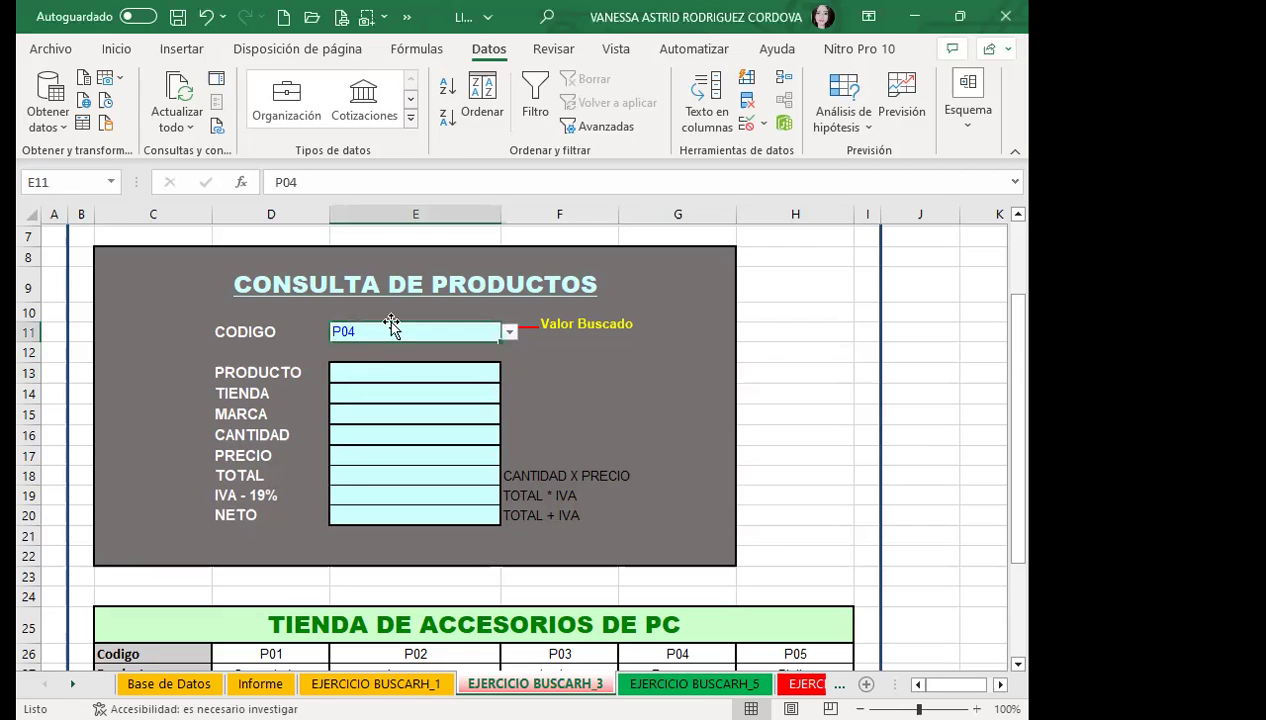
left_click(357, 376)
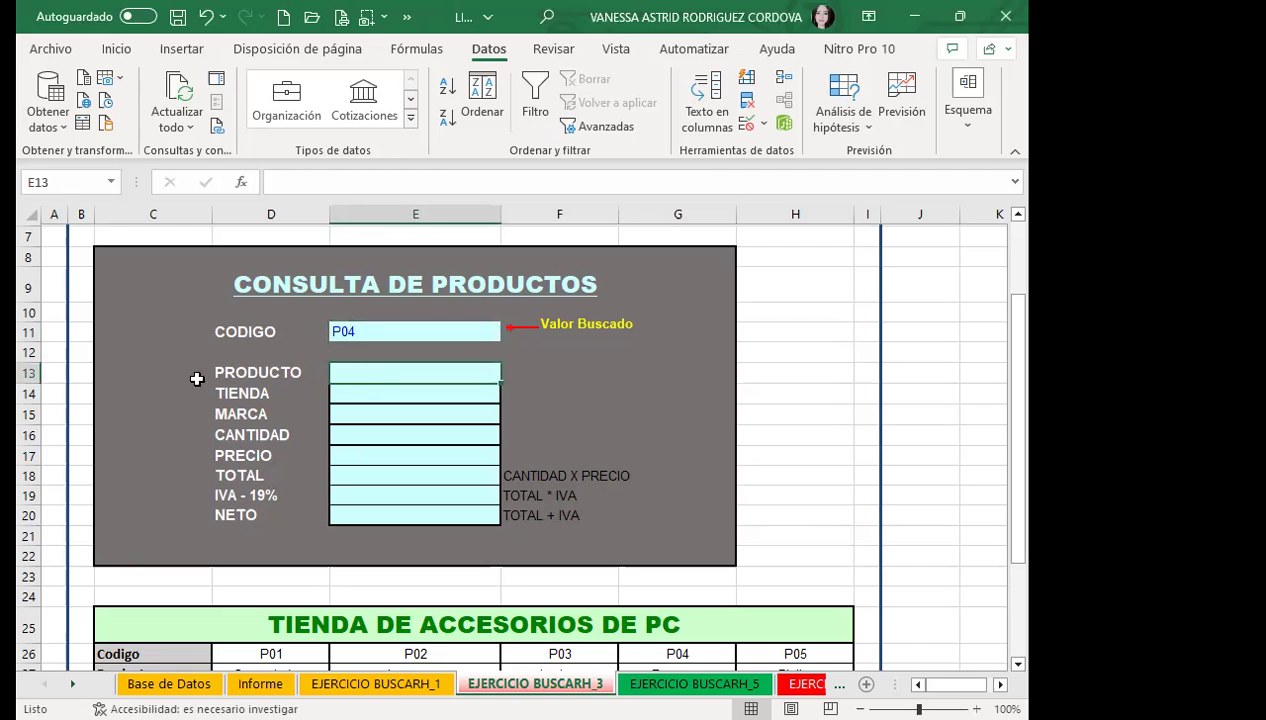
scroll(300, 450, "down", 1)
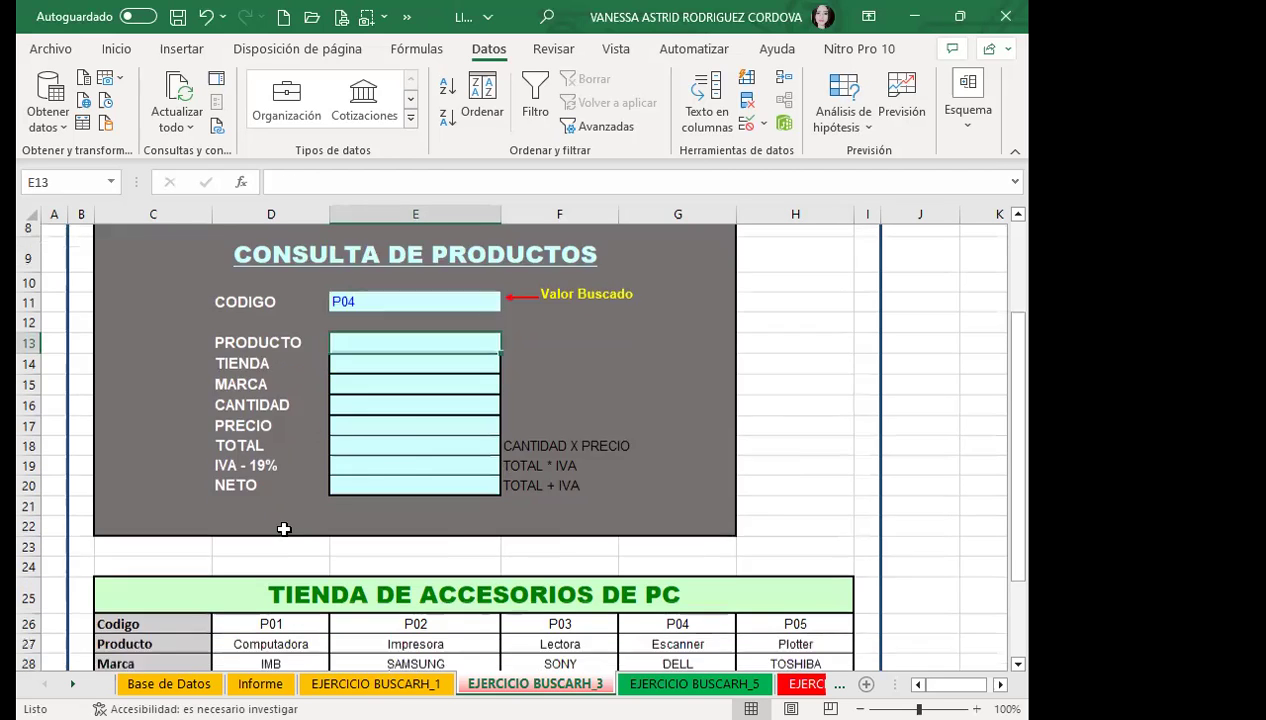
scroll(250, 510, "down", 4)
left_click(291, 376)
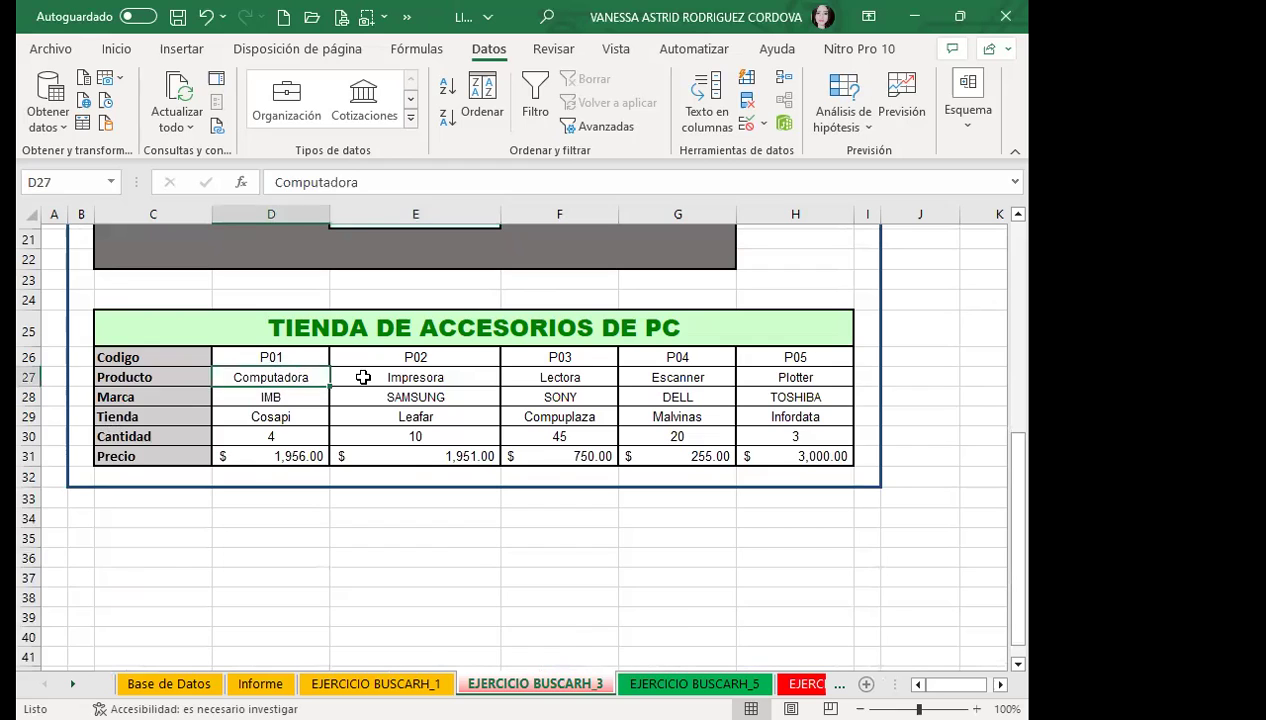
scroll(359, 376, "up", 7)
left_click(412, 482)
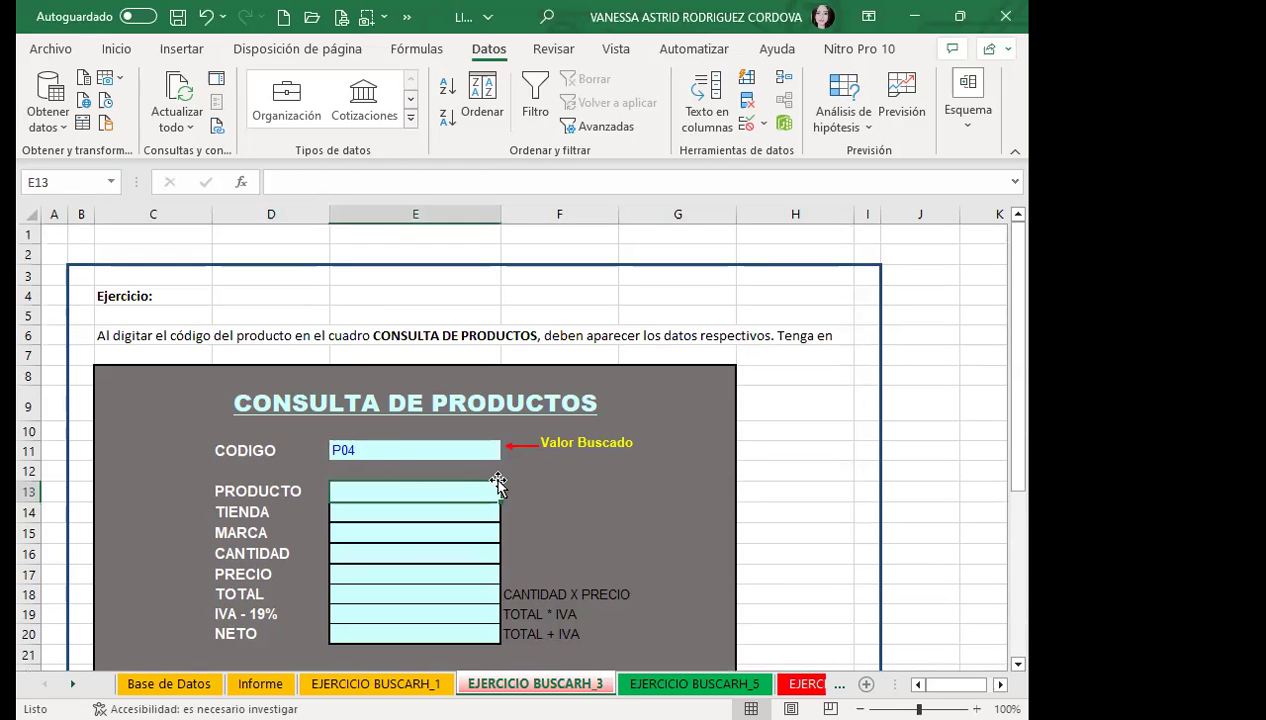
scroll(497, 478, "down", 1)
- Enter =BUSCARH(E11;TIENDA; in E13, choosing BUSCARH and TIENDA from autocomplete
type("=")
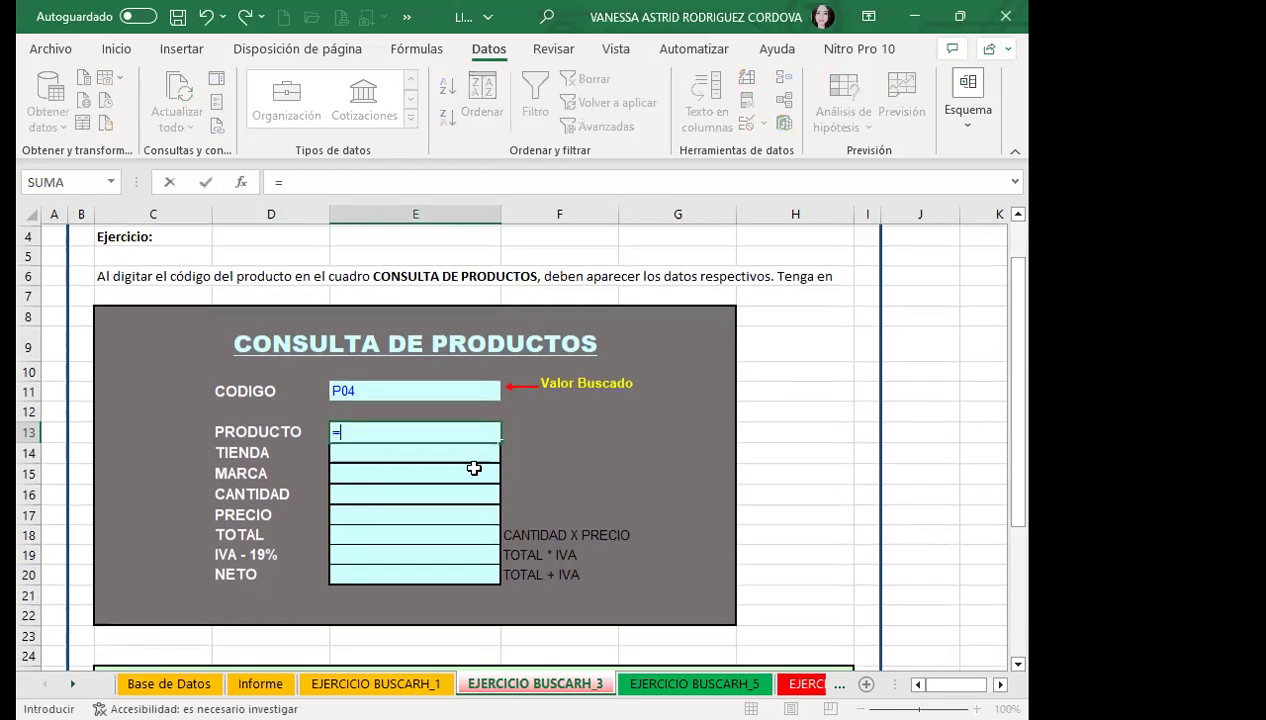
type("BUSCA")
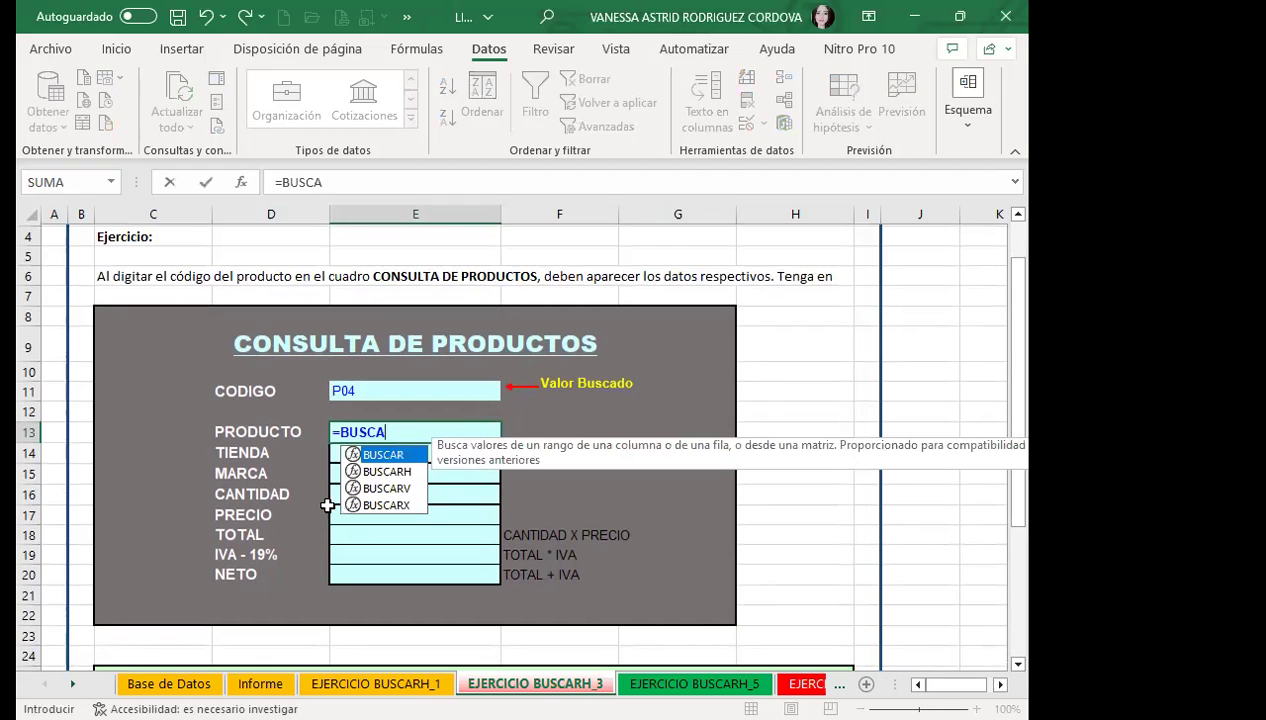
left_click(397, 474)
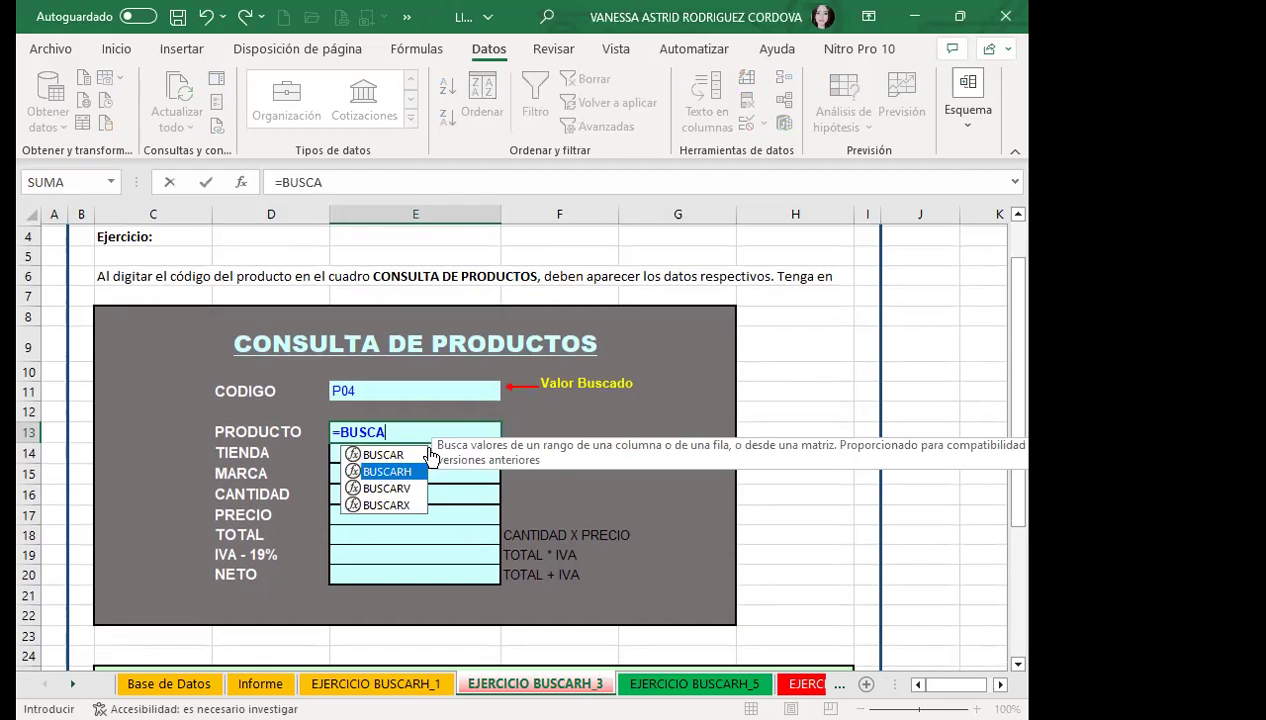
key("Tab")
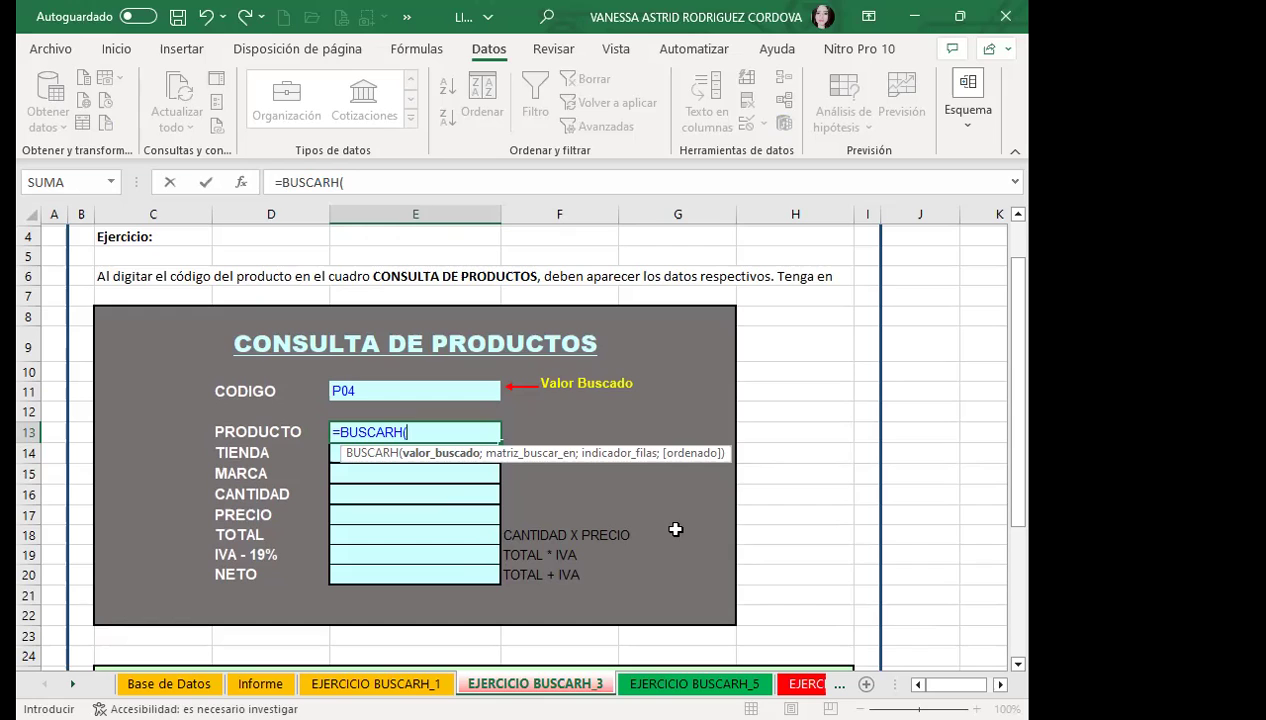
left_click(381, 389)
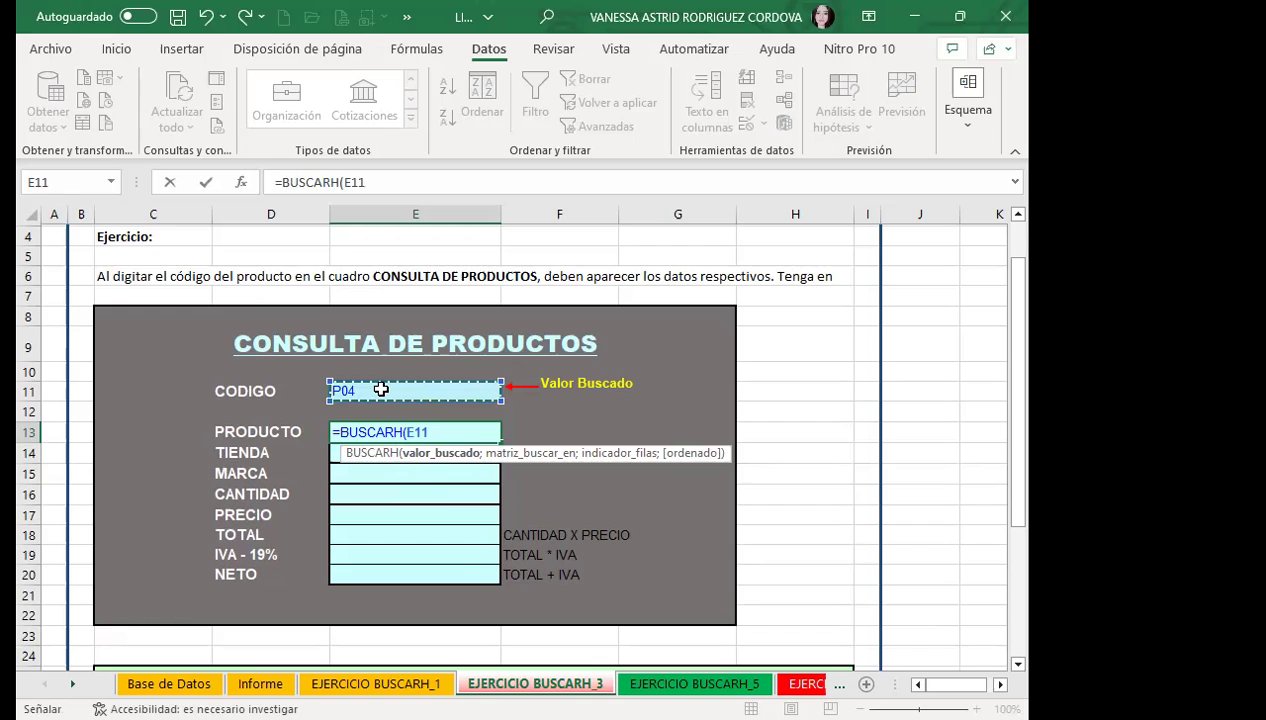
type(";")
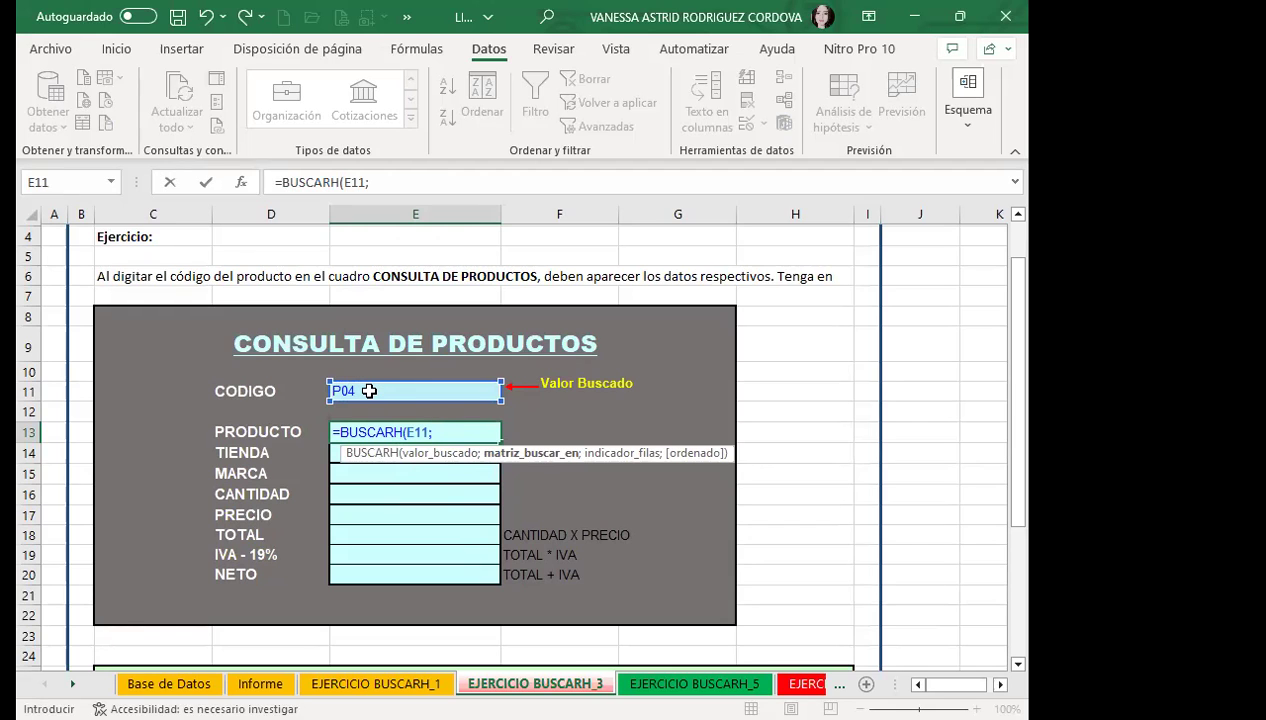
type("TIE")
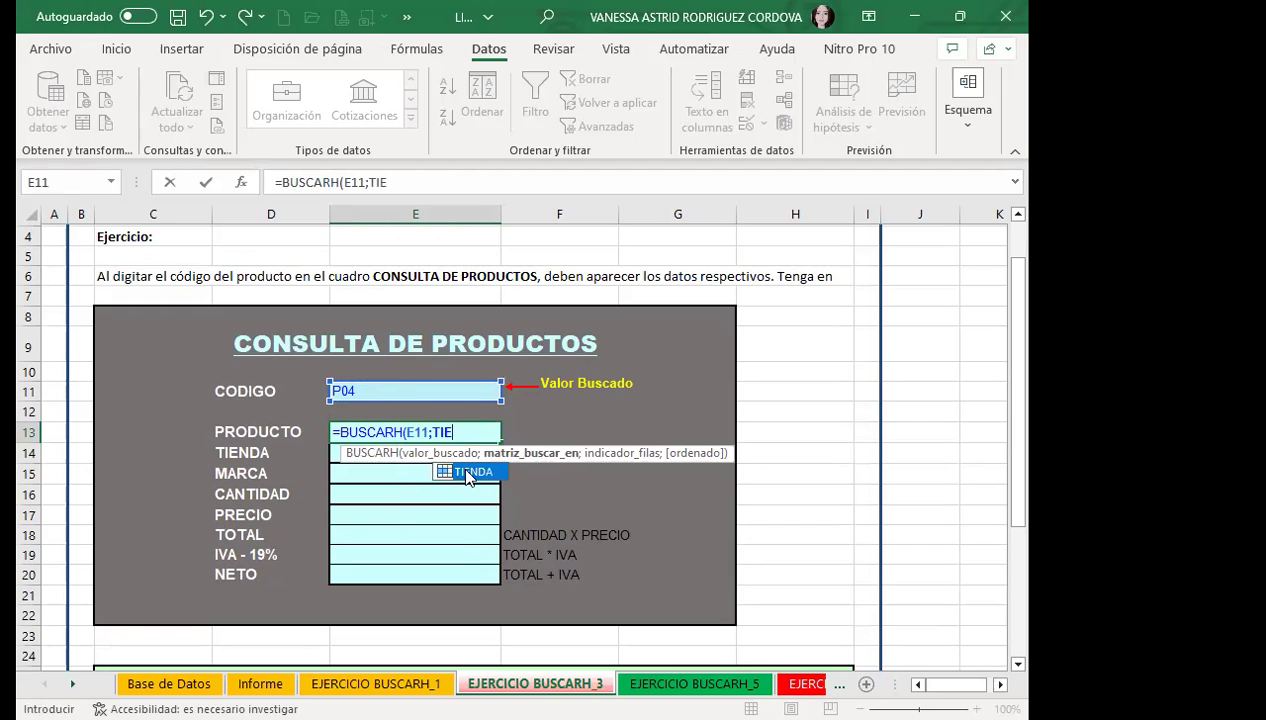
key("Tab")
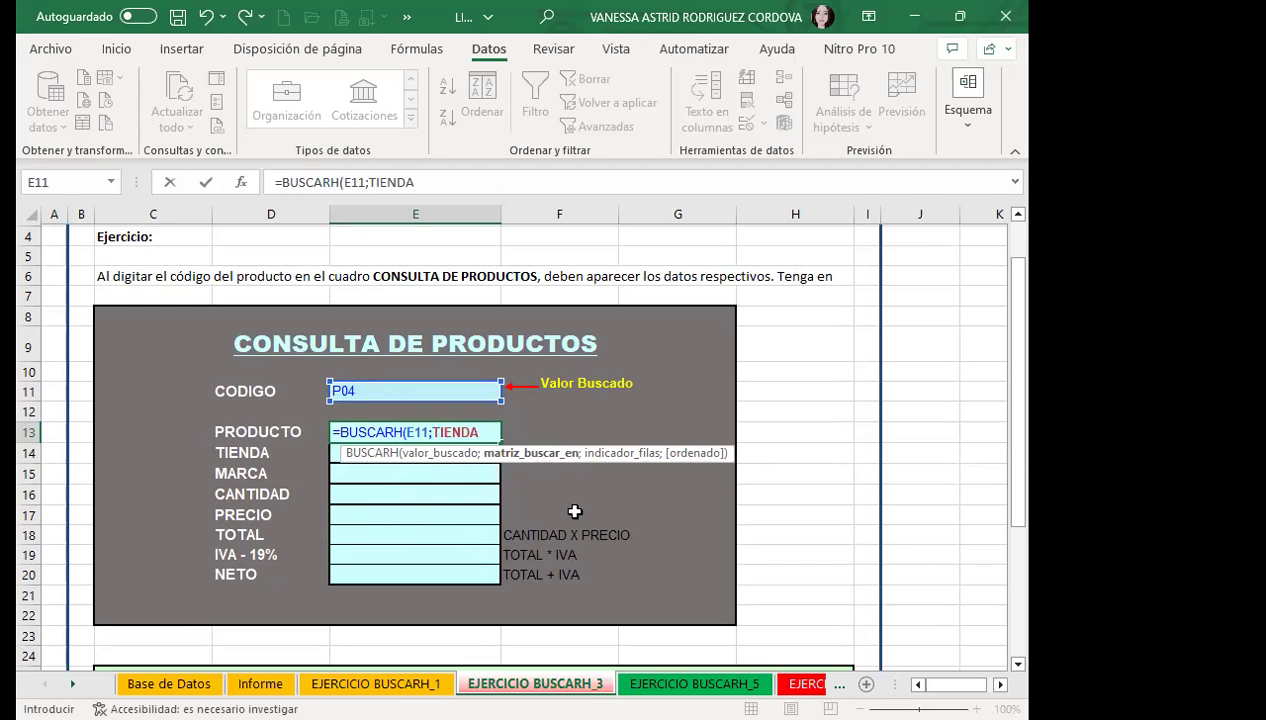
type(";")
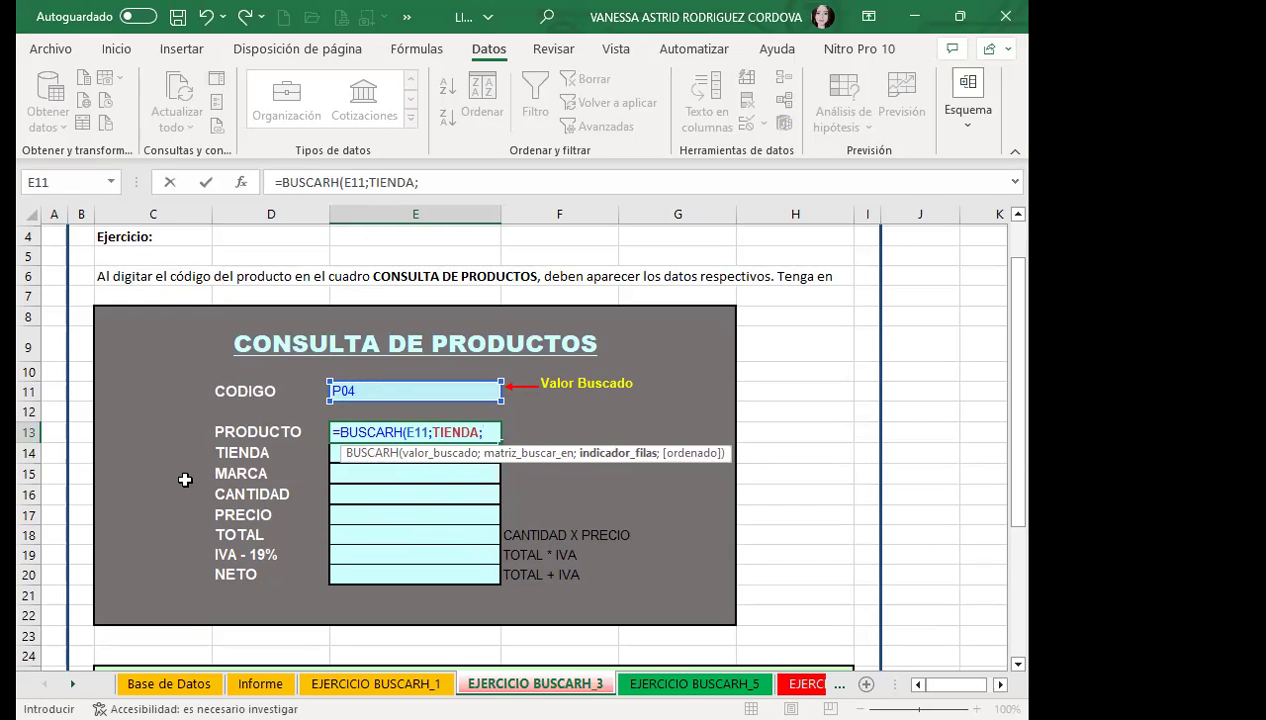
scroll(86, 535, "down", 1)
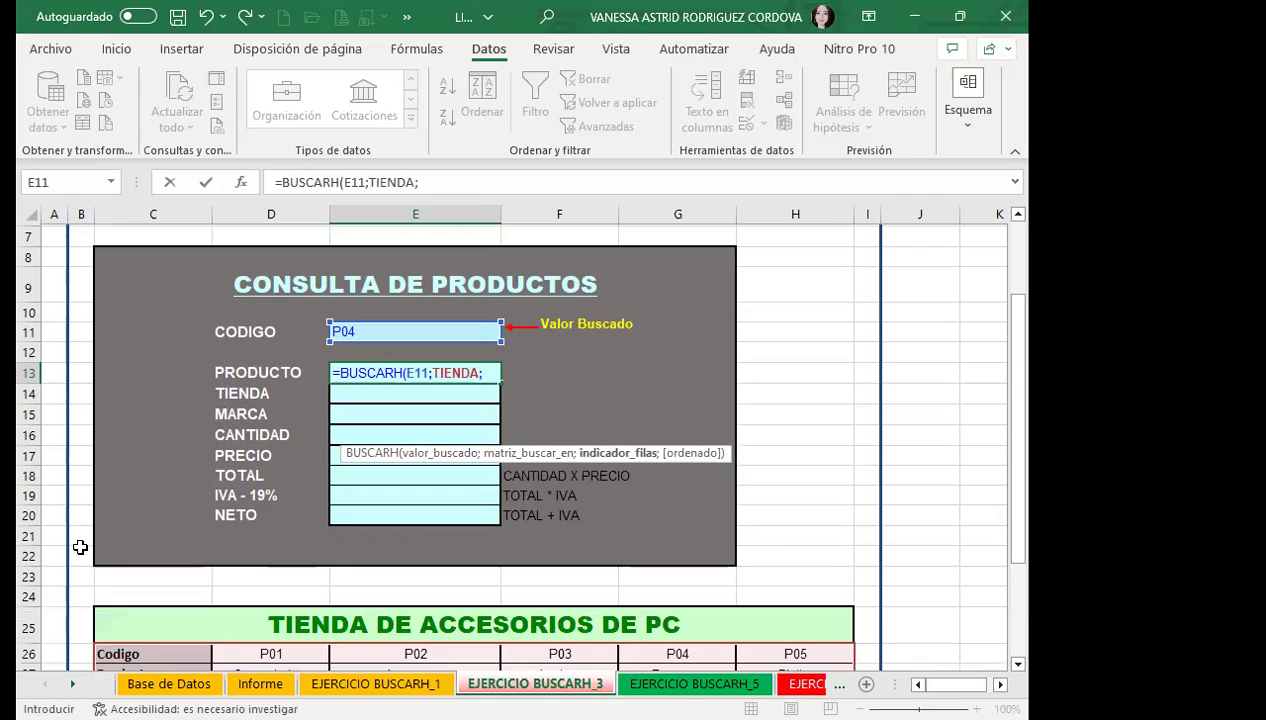
- Complete E13 as =BUSCARH(E11;TIENDA;2;0) so it shows Escanner
scroll(80, 547, "down", 4)
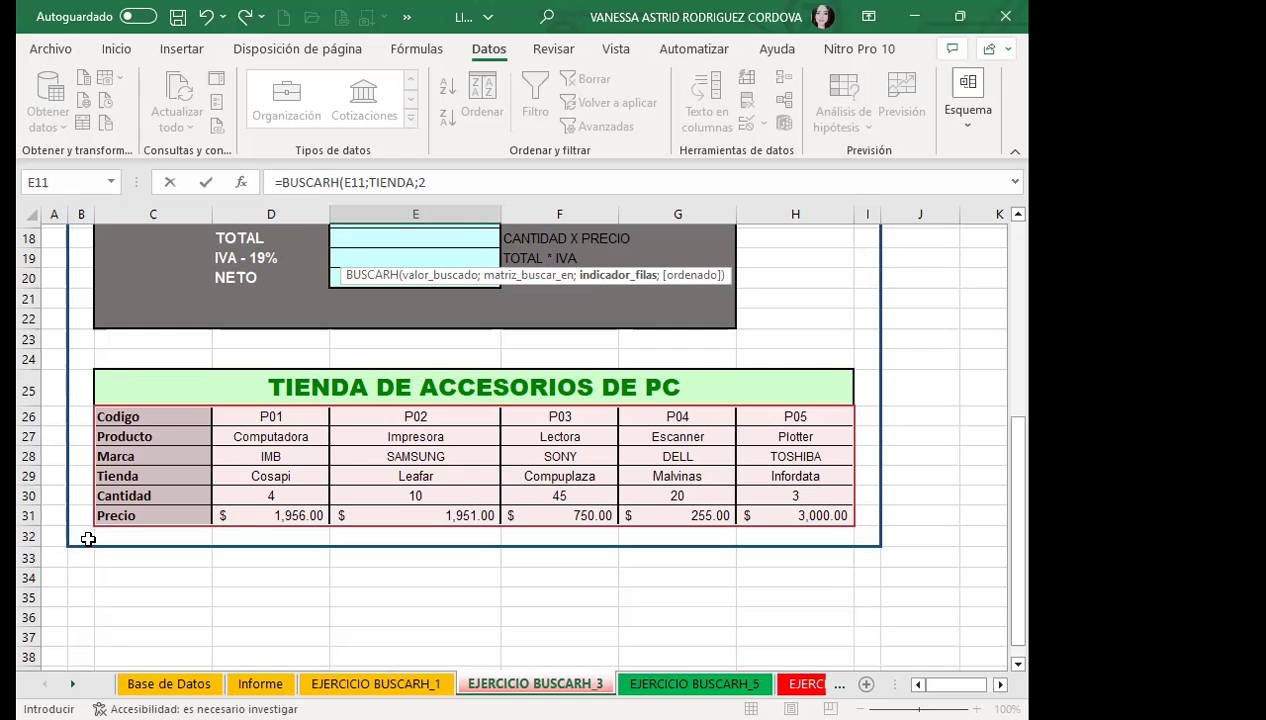
scroll(300, 488, "up", 2)
scroll(320, 470, "up", 2)
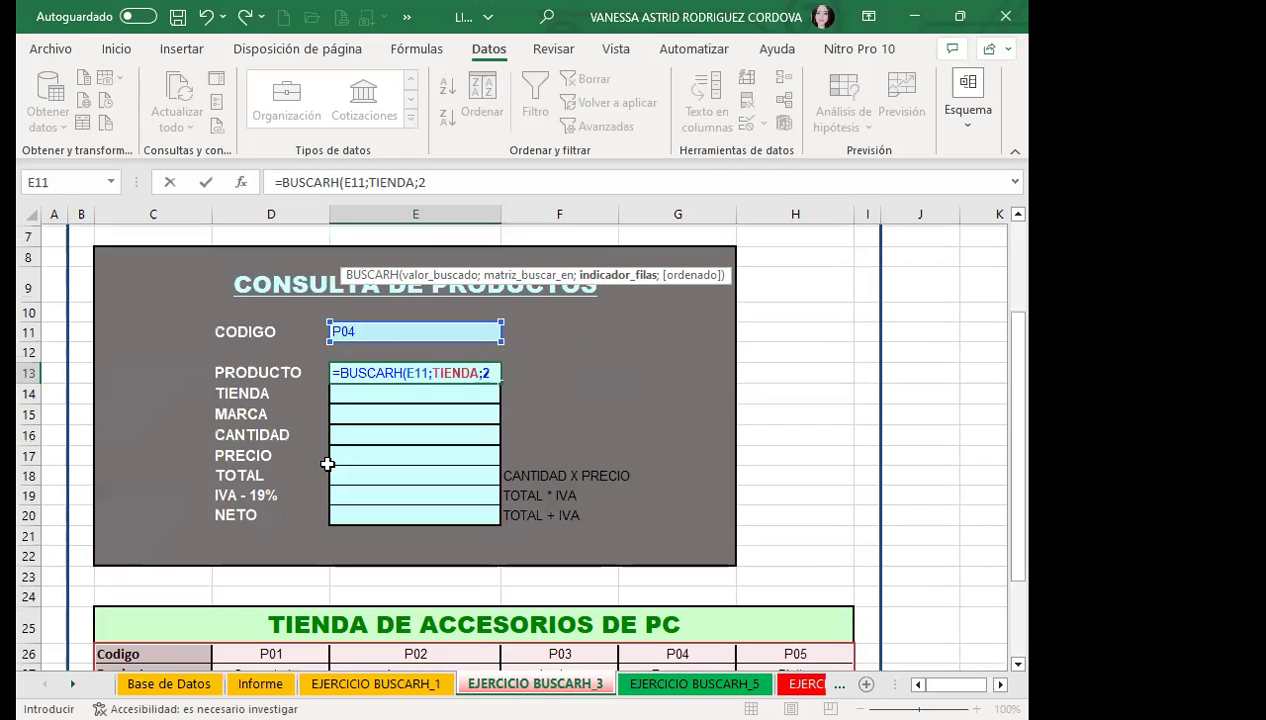
scroll(476, 483, "up", 1)
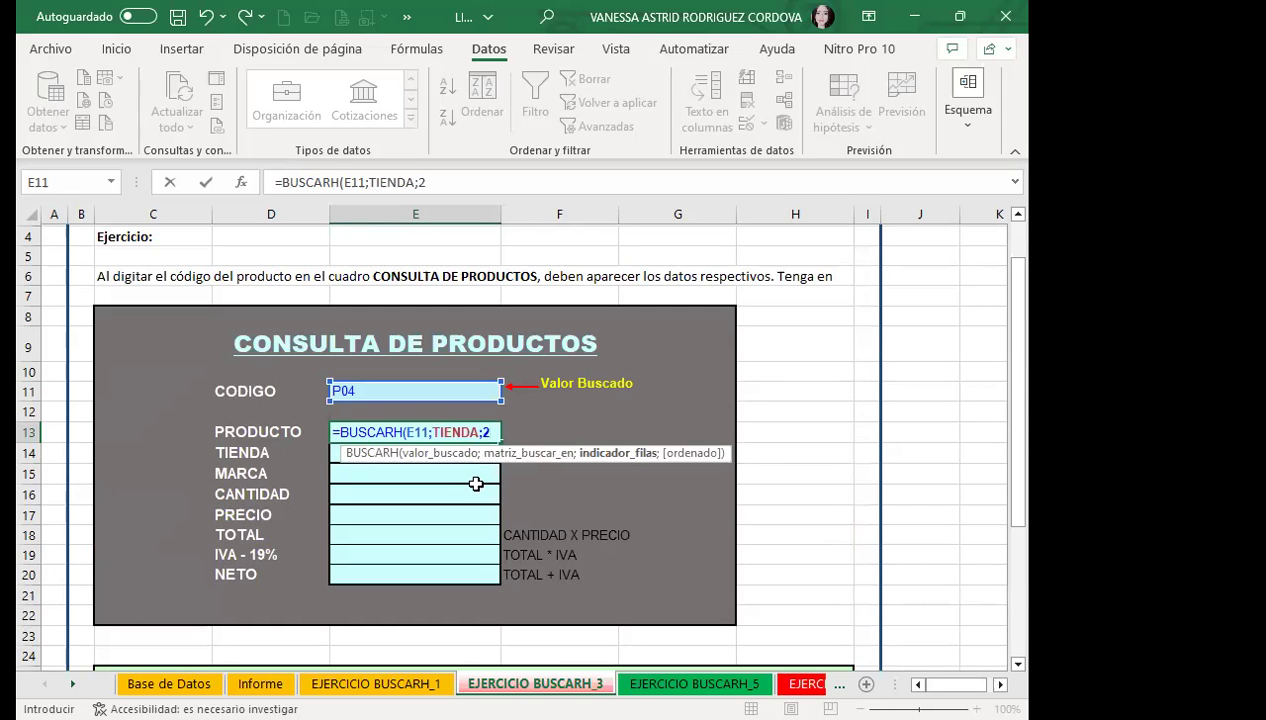
type(";")
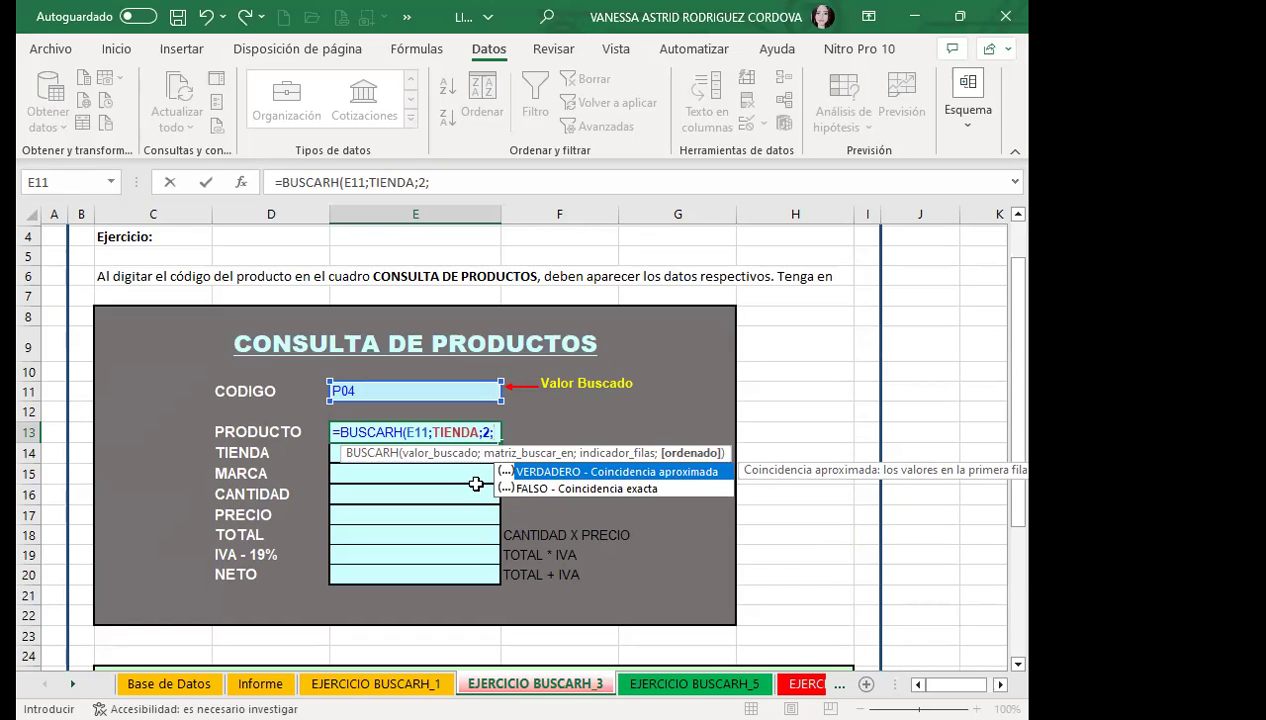
scroll(283, 565, "down", 2)
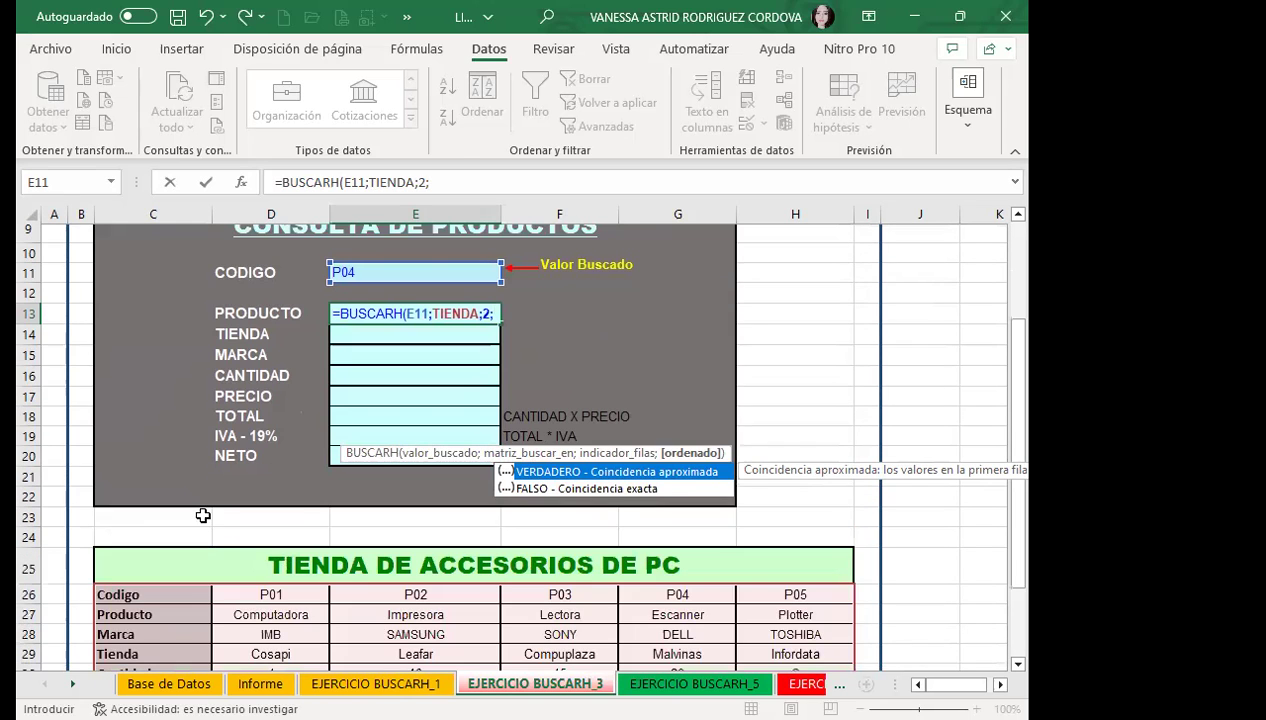
scroll(203, 515, "down", 3)
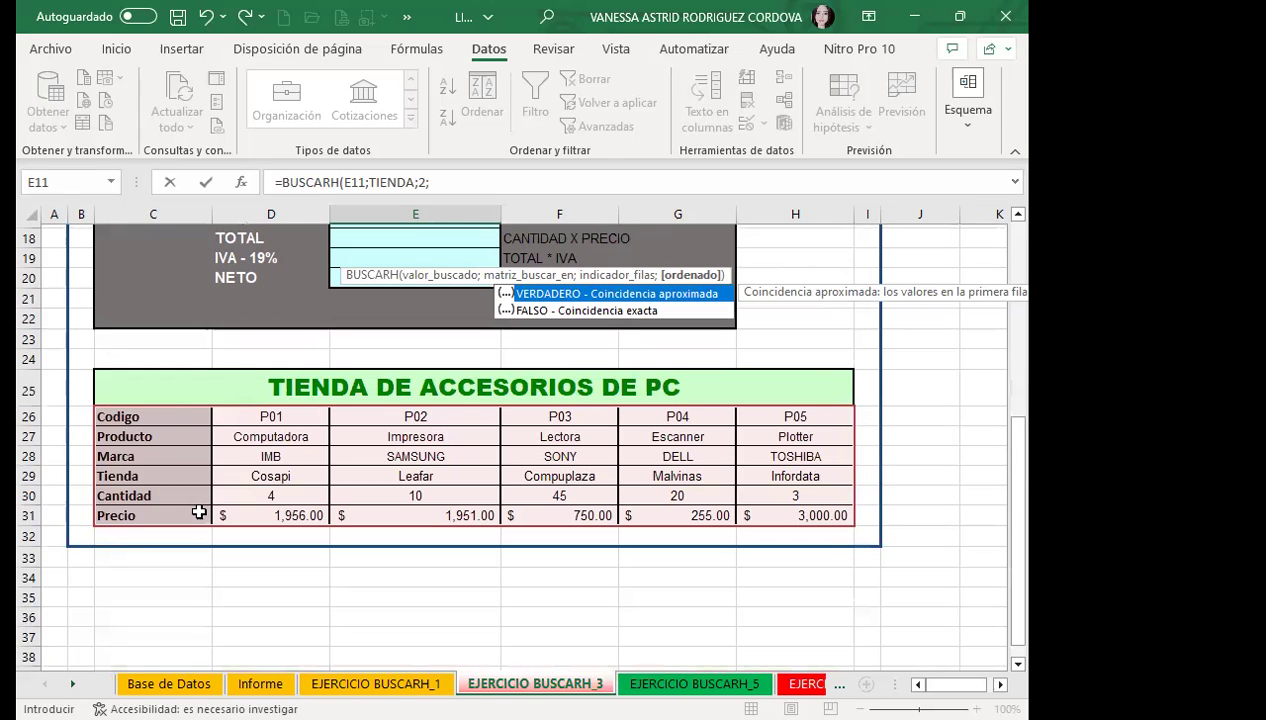
scroll(205, 503, "up", 2)
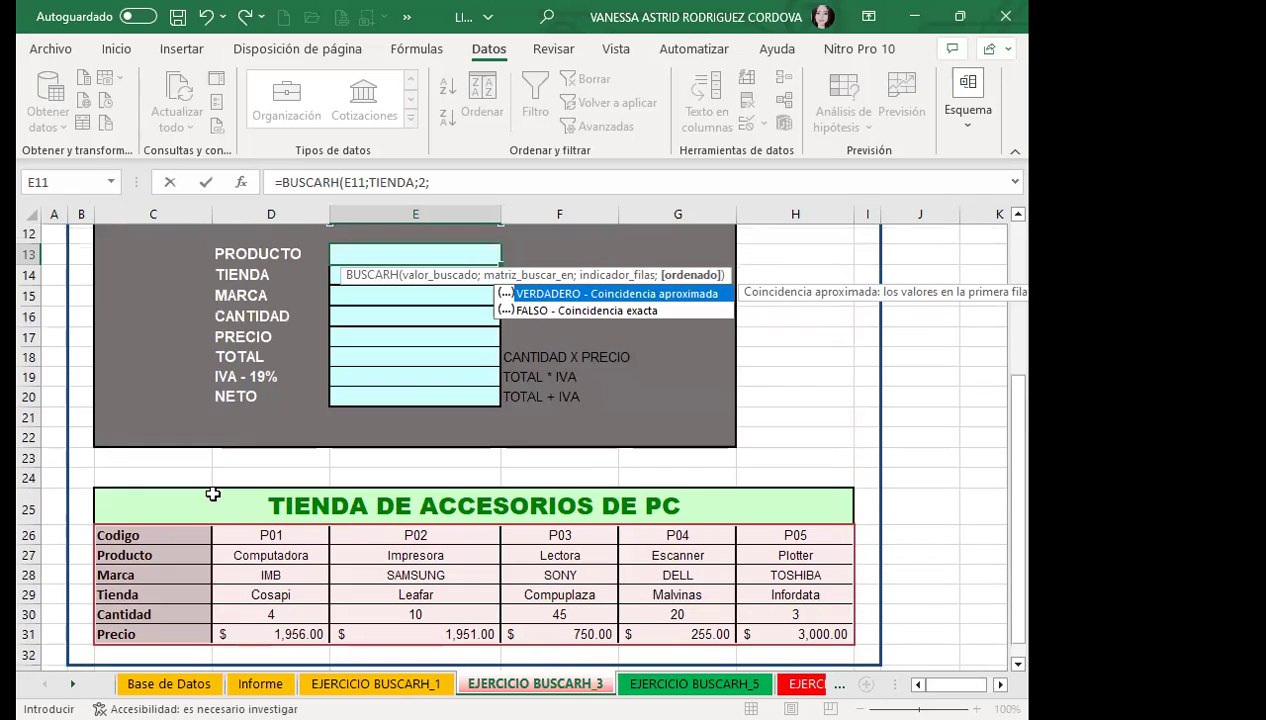
scroll(213, 494, "up", 2)
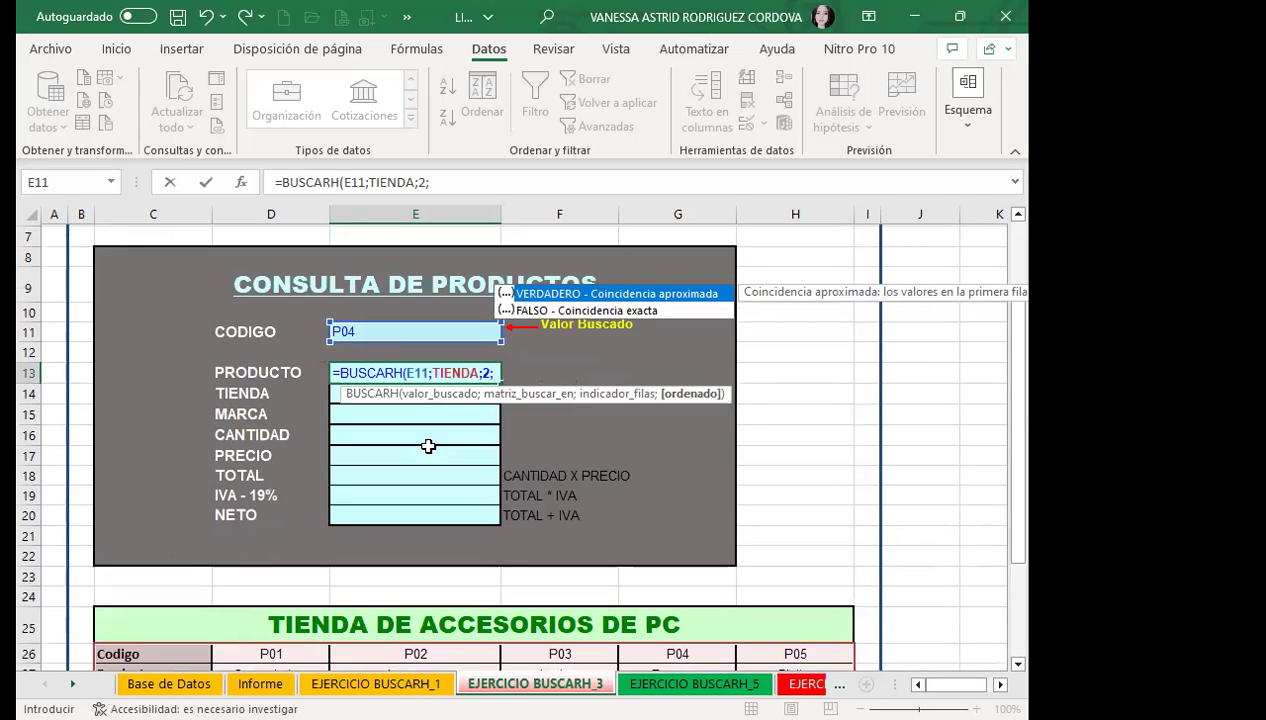
type("0")
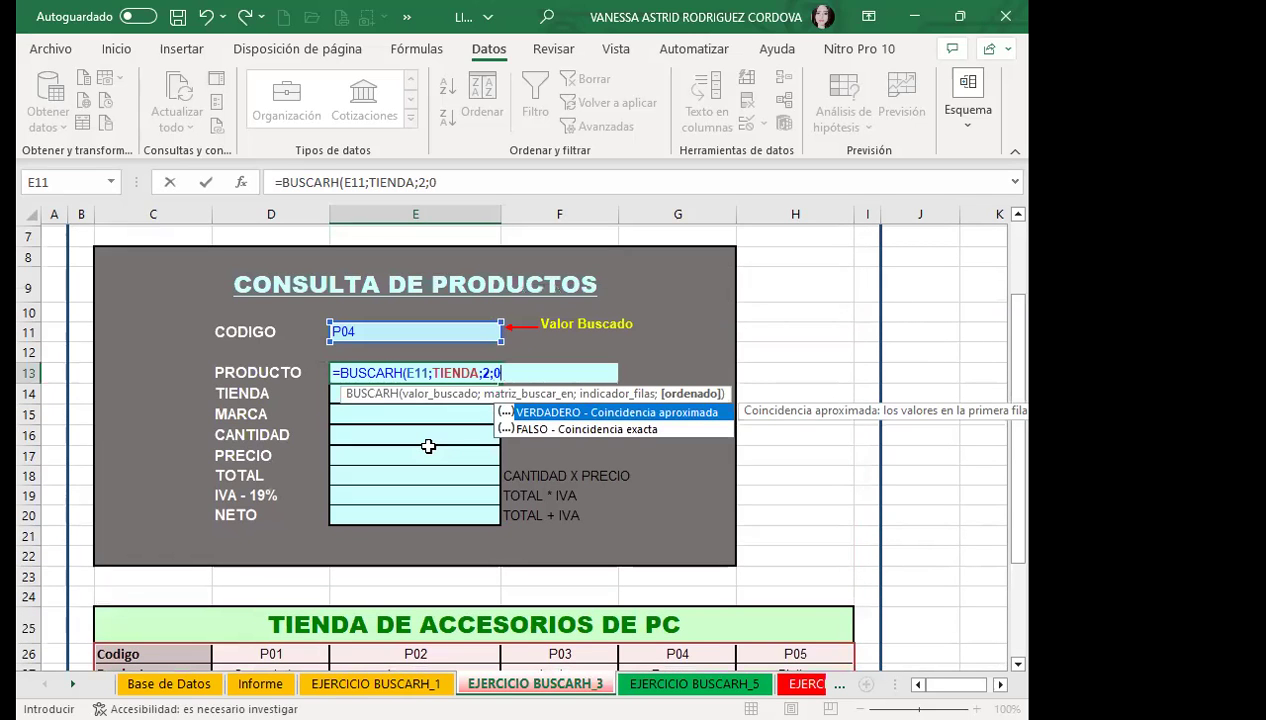
key("Return")
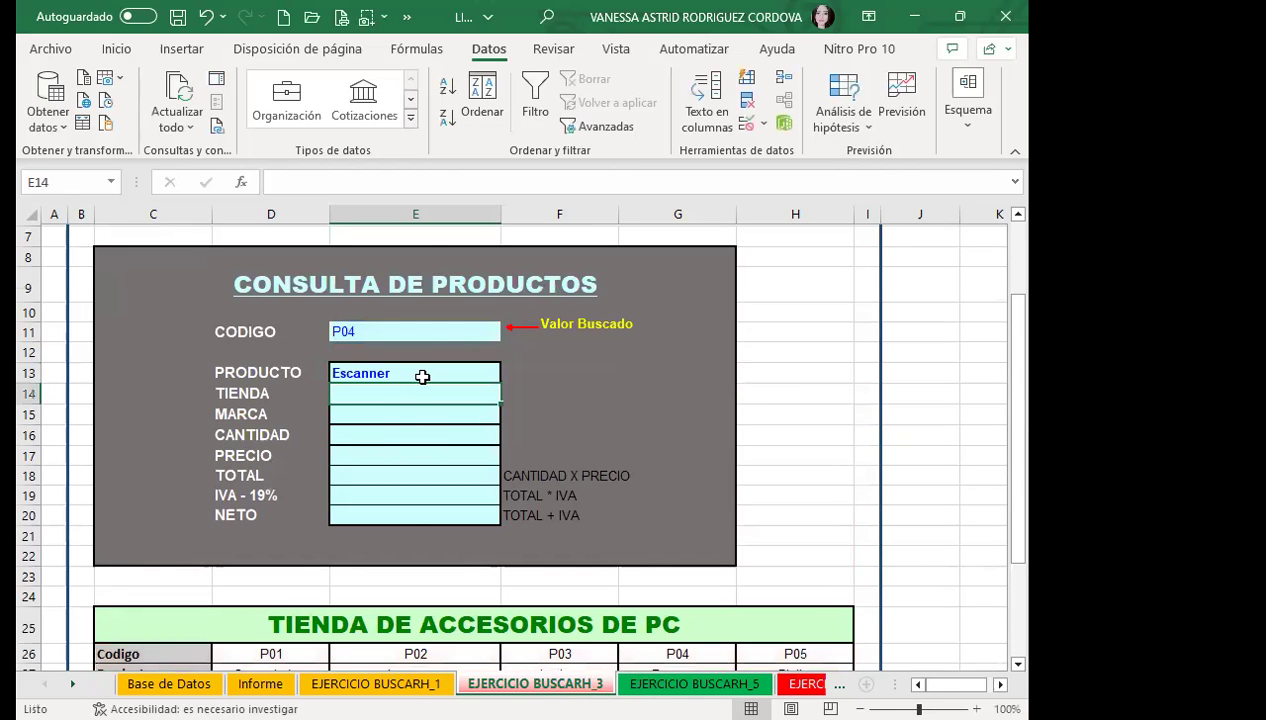
- Switch E11 to code P02 so E13 shows Impresora, then start =BUSC in E14
left_click(470, 376)
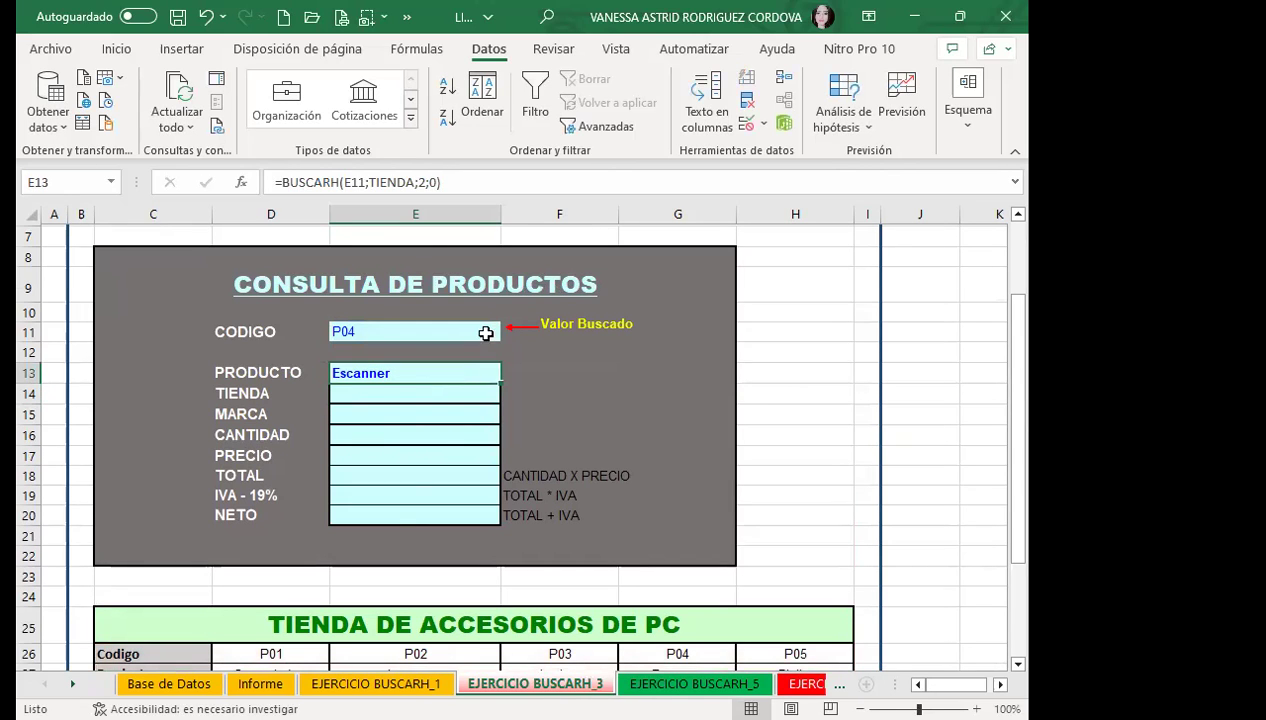
left_click(482, 331)
left_click(509, 331)
left_click(420, 361)
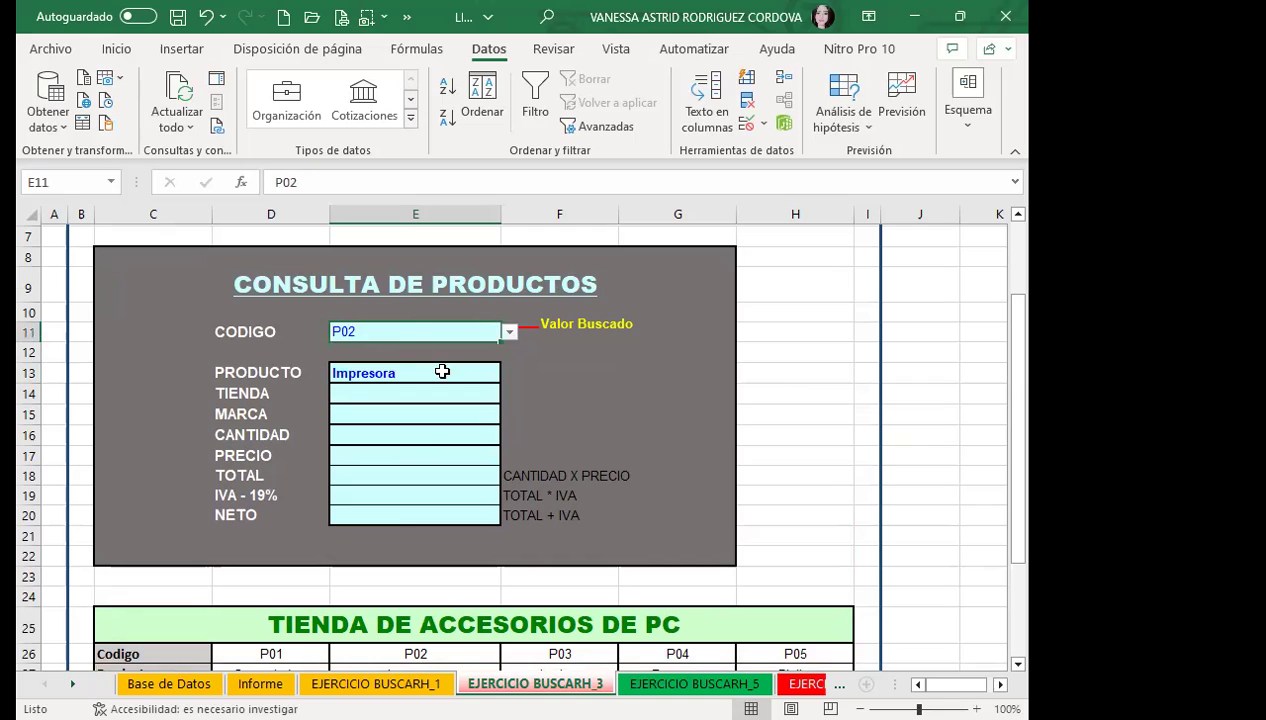
left_click(435, 378)
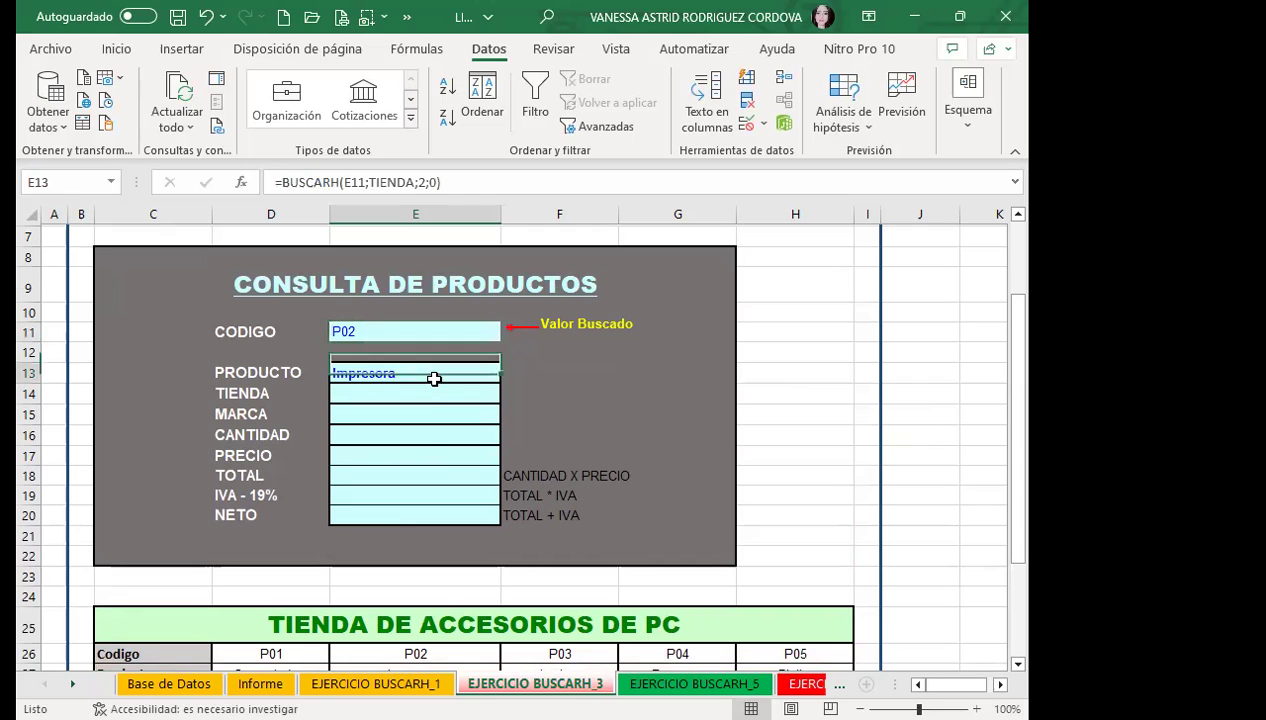
left_click(365, 390)
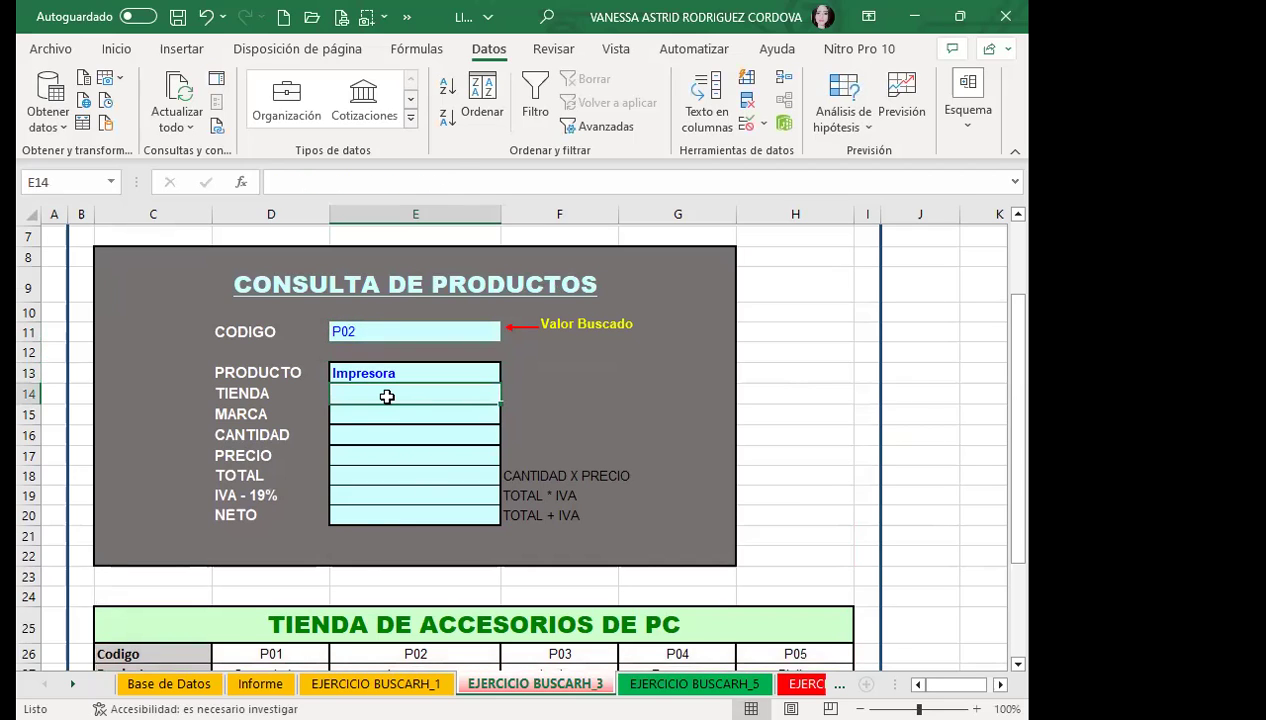
type("=")
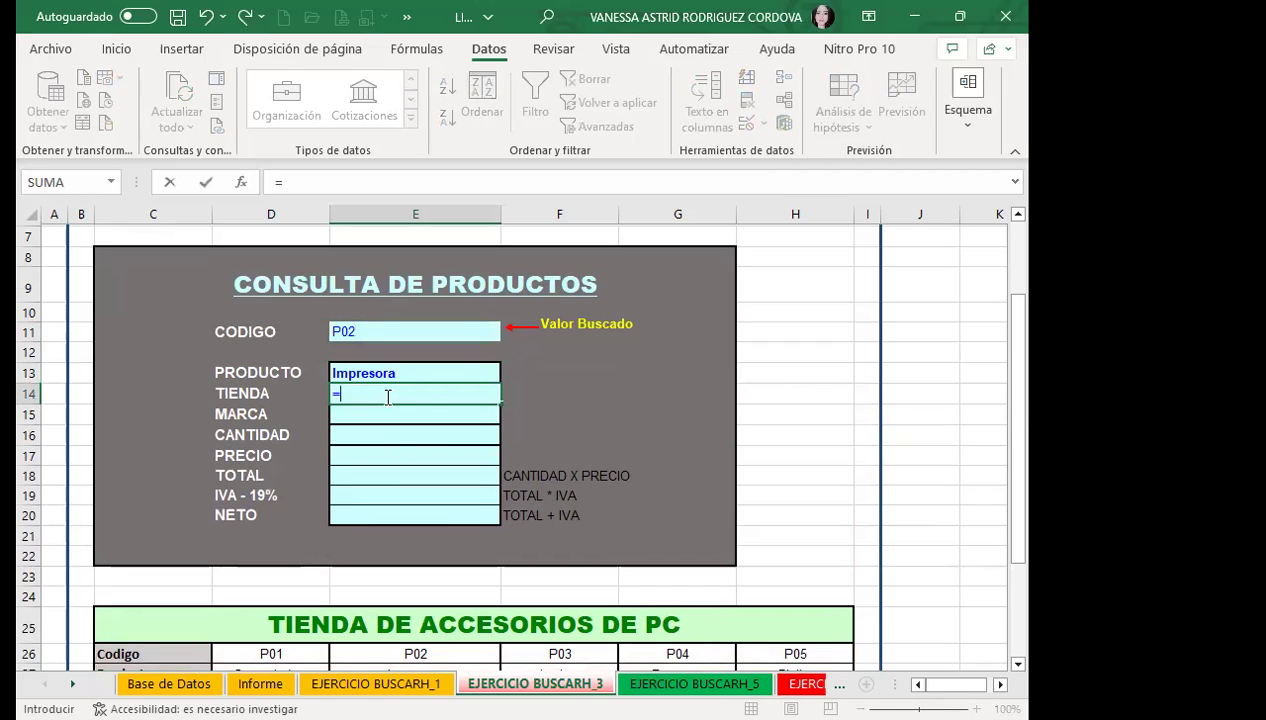
type("BUSC")
- Insert BUSCARH in E14 with E11 as the lookup value
left_click(376, 433)
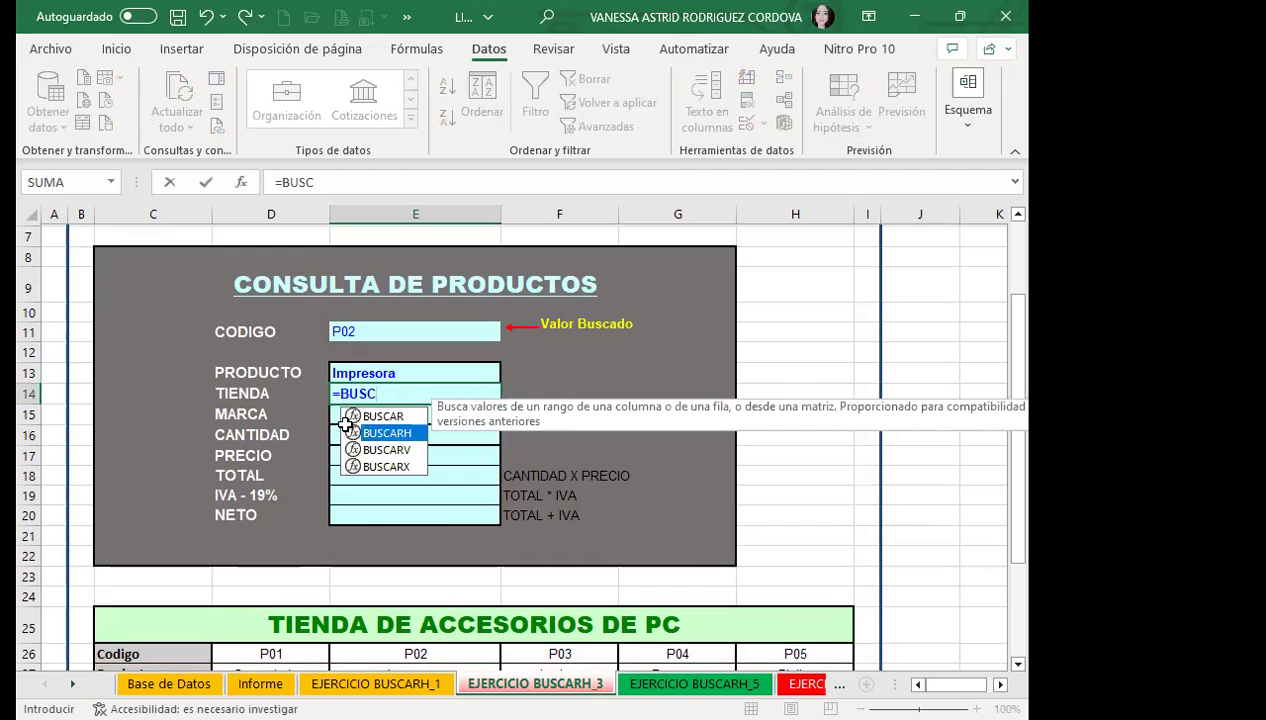
key("Tab")
left_click(379, 334)
type(";")
- Add TIENDA as the lookup table argument, giving =BUSCARH(E11;TIENDA;
scroll(304, 527, "down", 2)
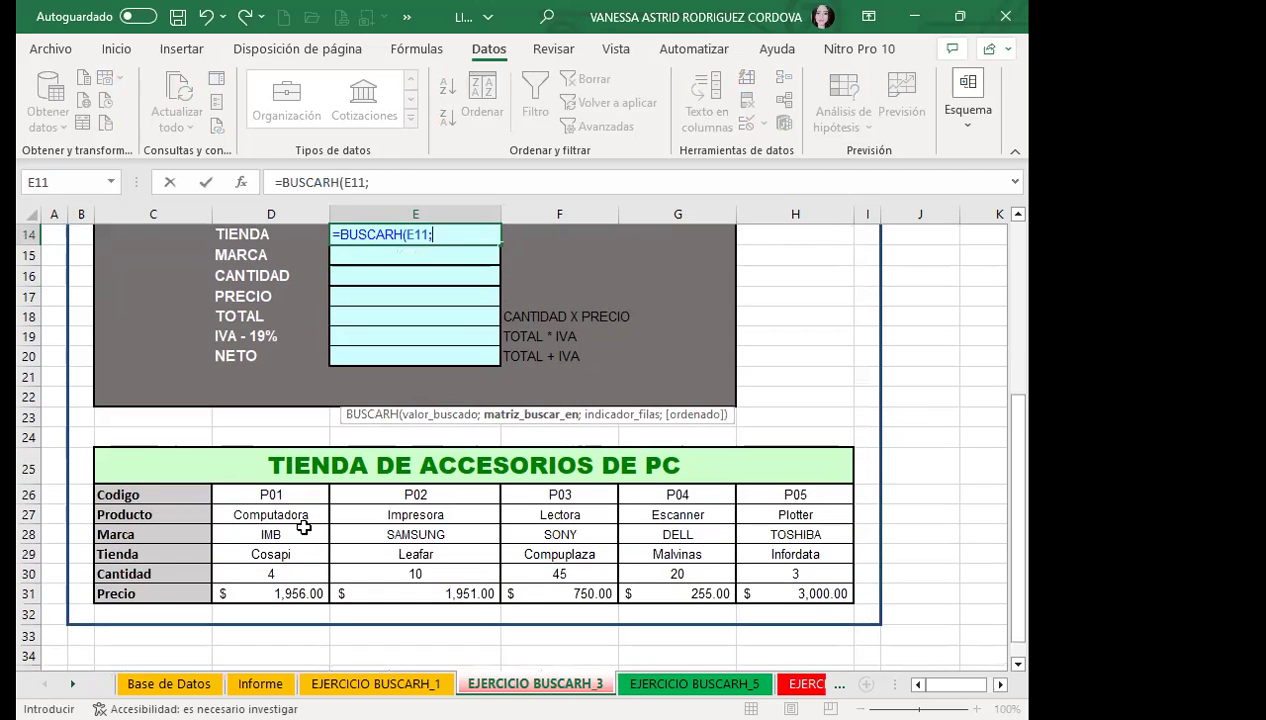
scroll(357, 466, "up", 2)
scroll(441, 463, "down", 1)
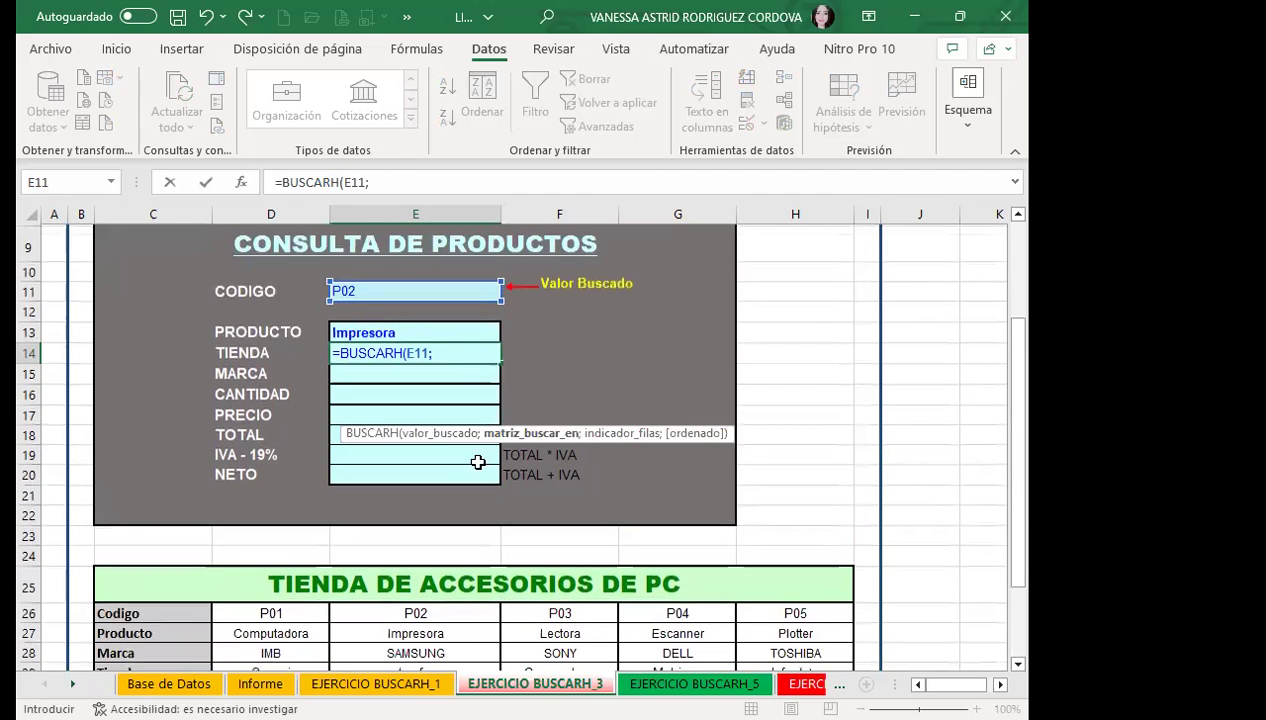
type("TIEN")
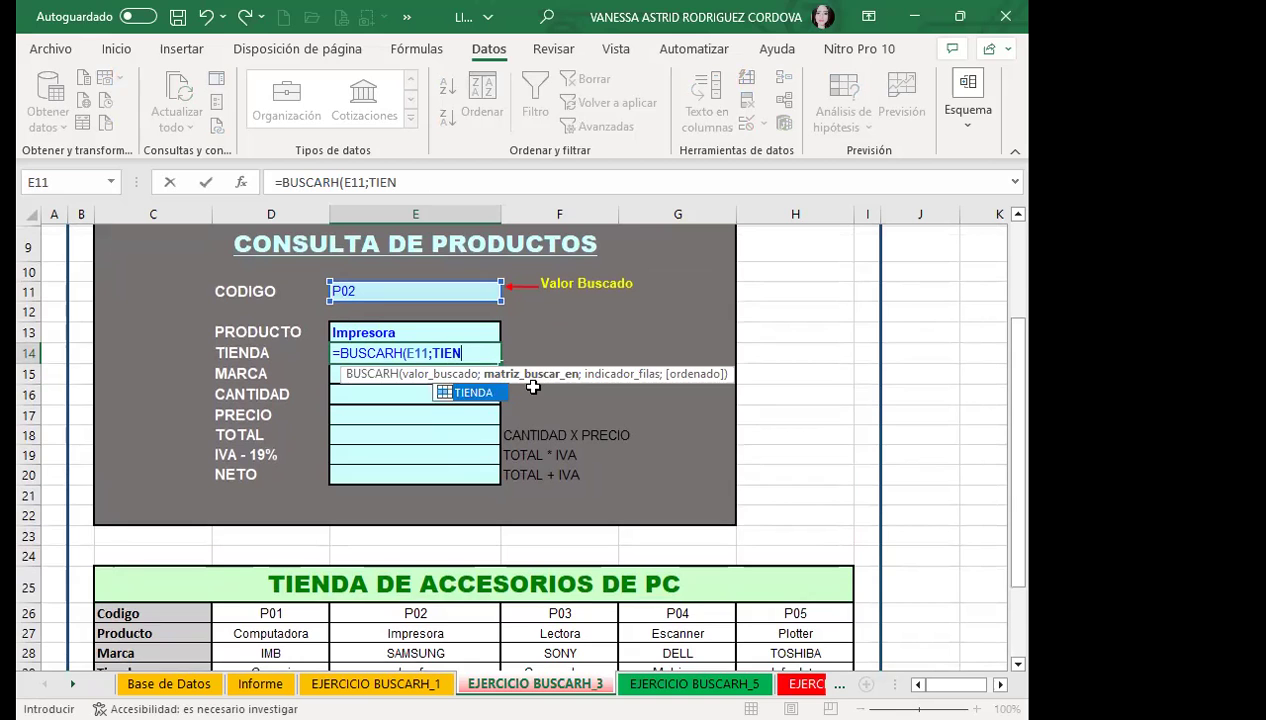
key("Tab")
type(";")
scroll(140, 550, "down", 3)
scroll(150, 530, "up", 3)
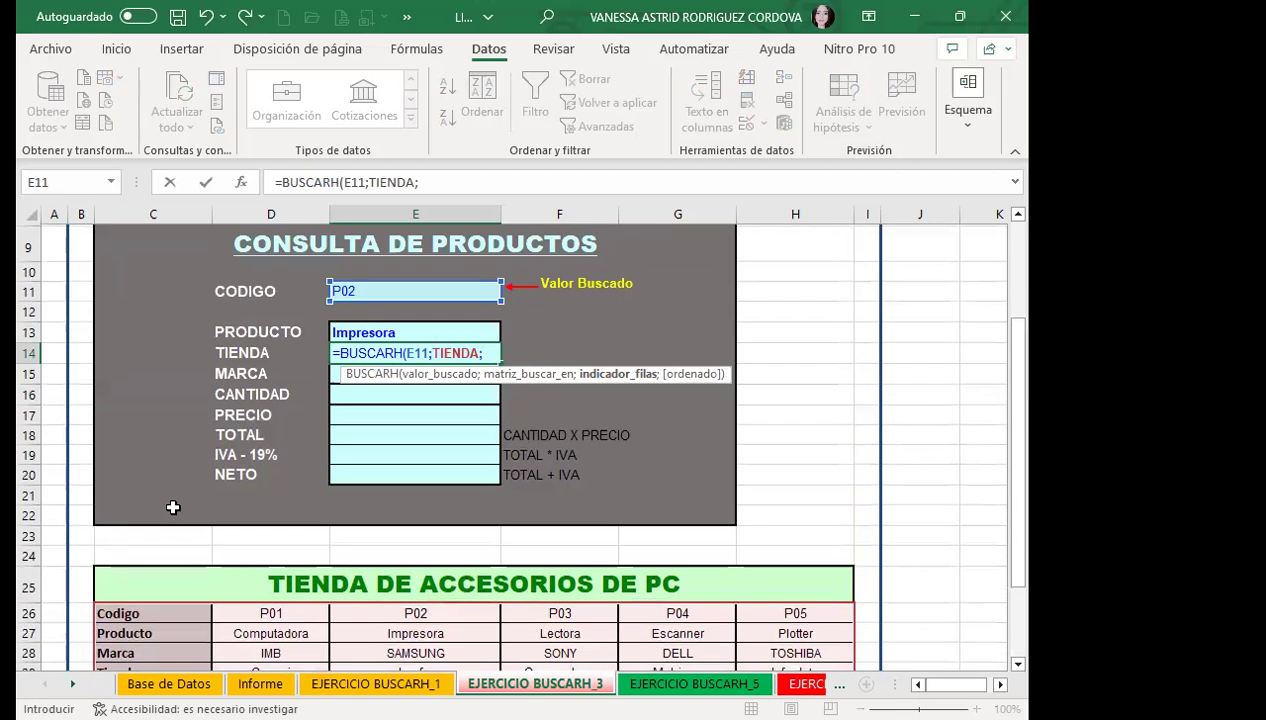
scroll(173, 511, "down", 2)
scroll(30, 525, "down", 1)
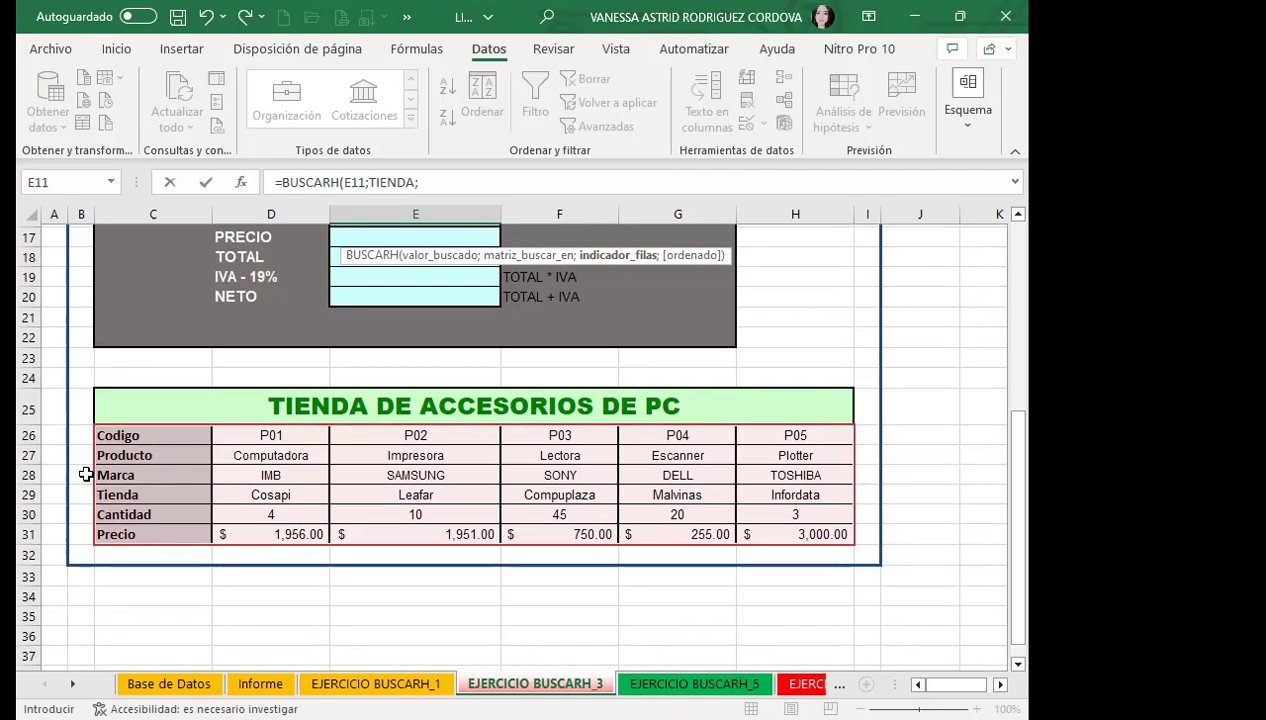
- Finish E14 as =BUSCARH(E11;TIENDA;4;0) so TIENDA returns Leafar for P02
left_click(437, 686)
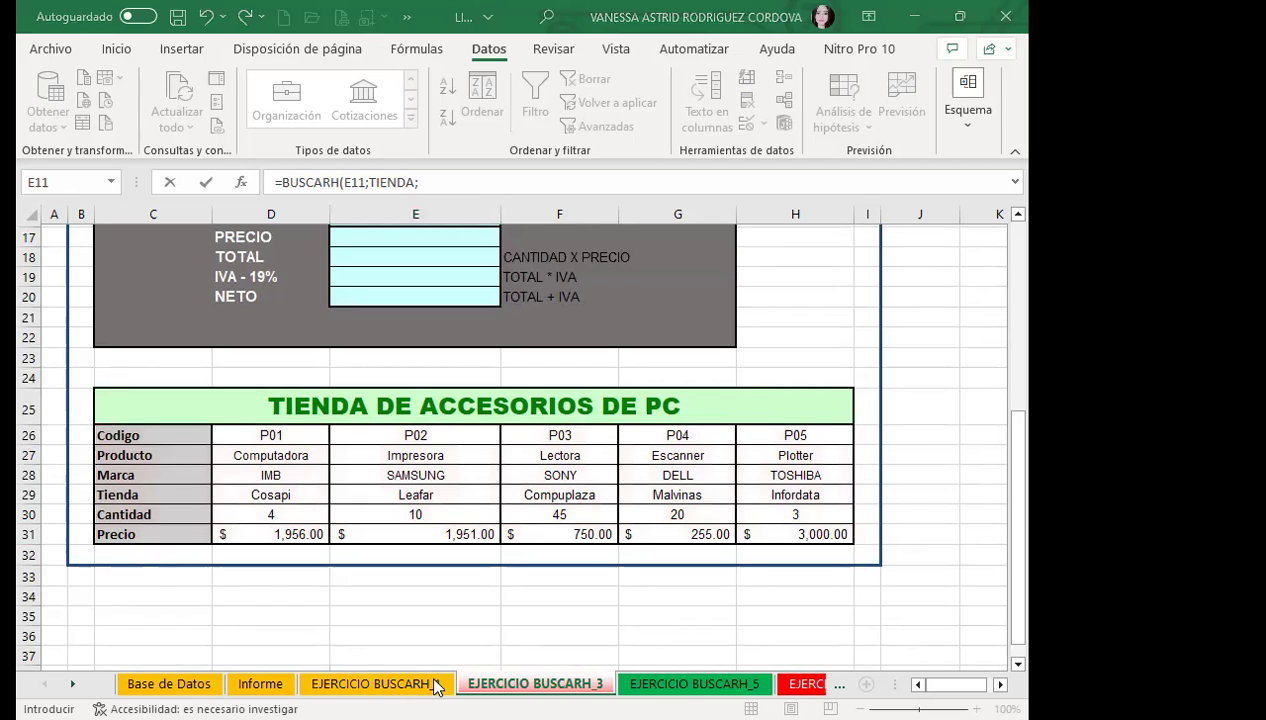
scroll(170, 470, "up", 3)
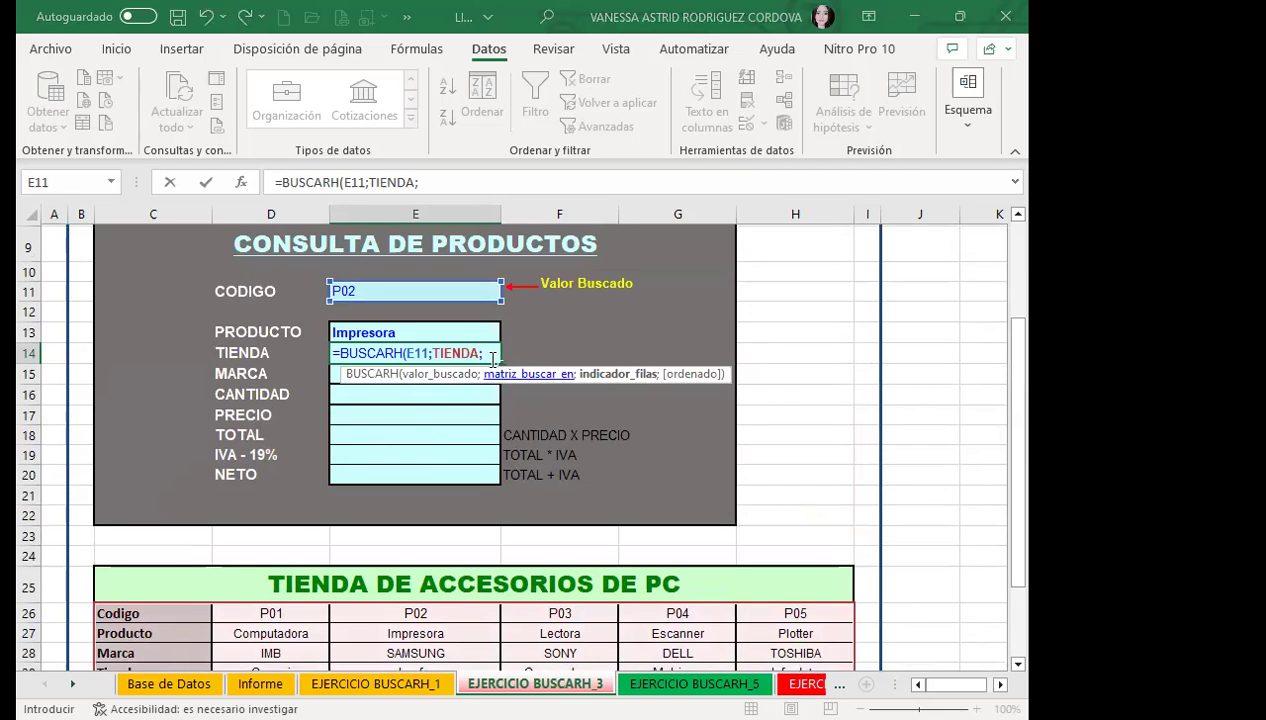
left_click(496, 355)
type("4")
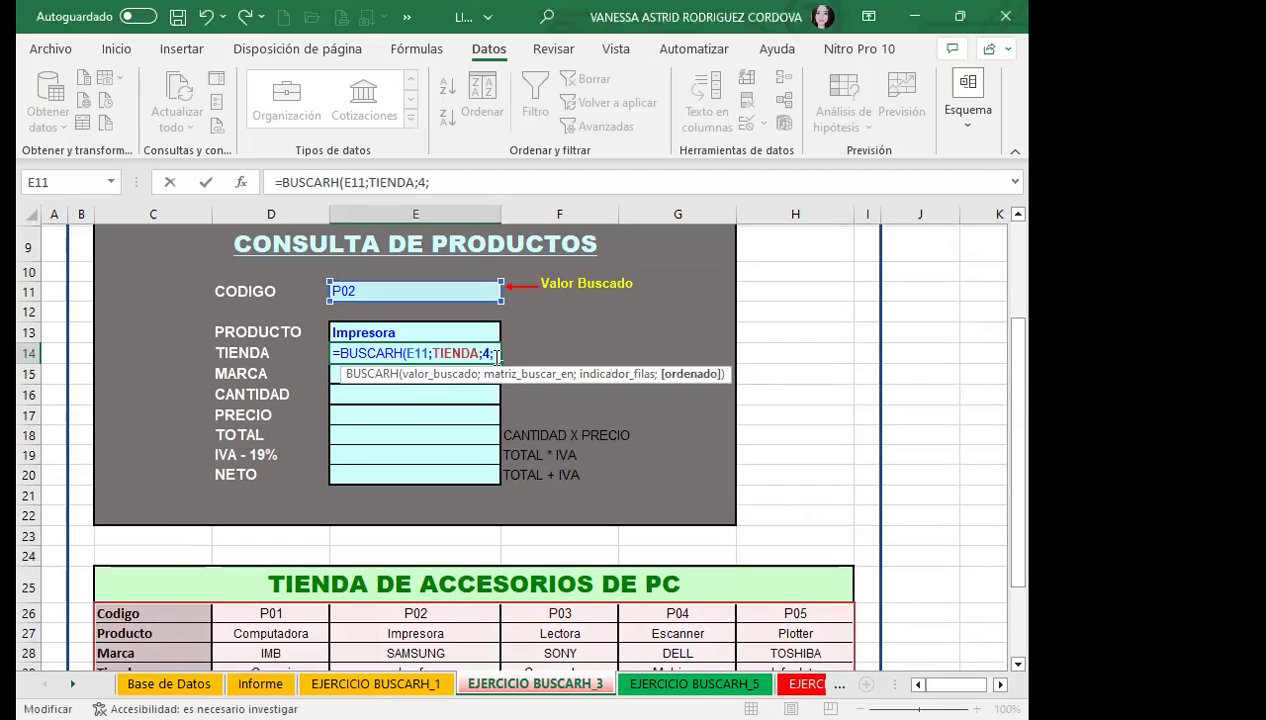
type(";0")
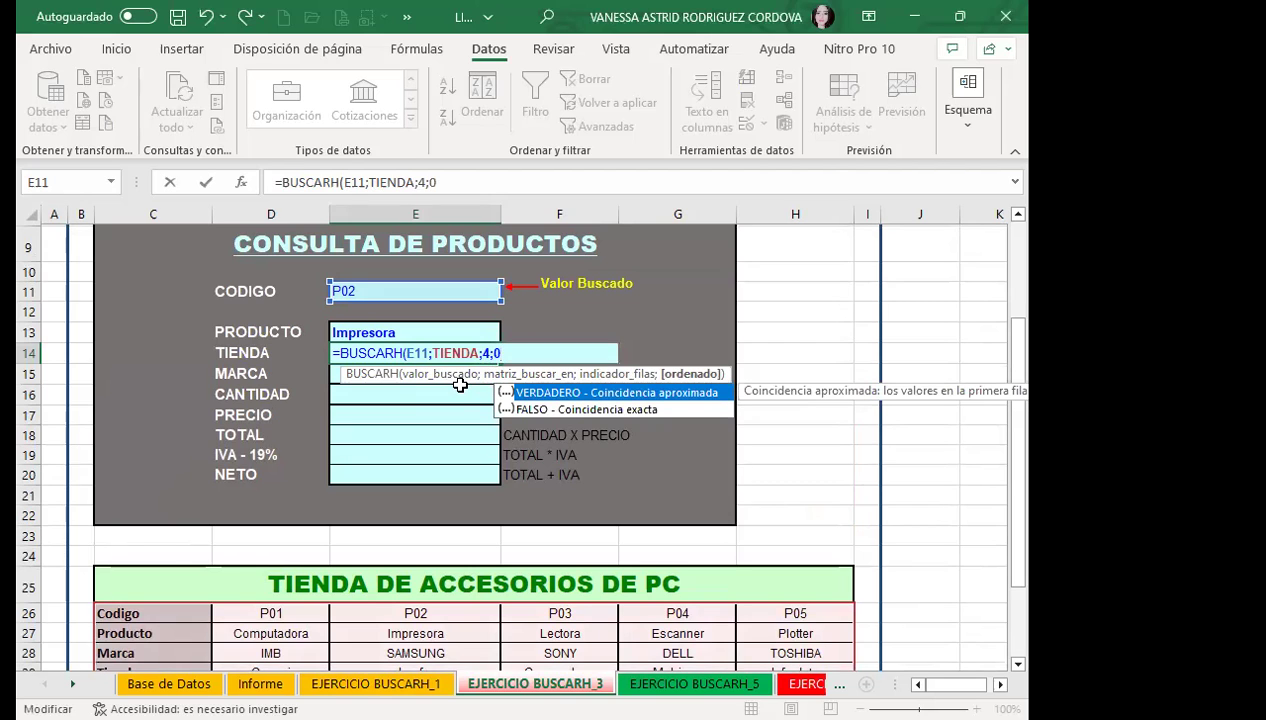
key("Return")
left_click(393, 355)
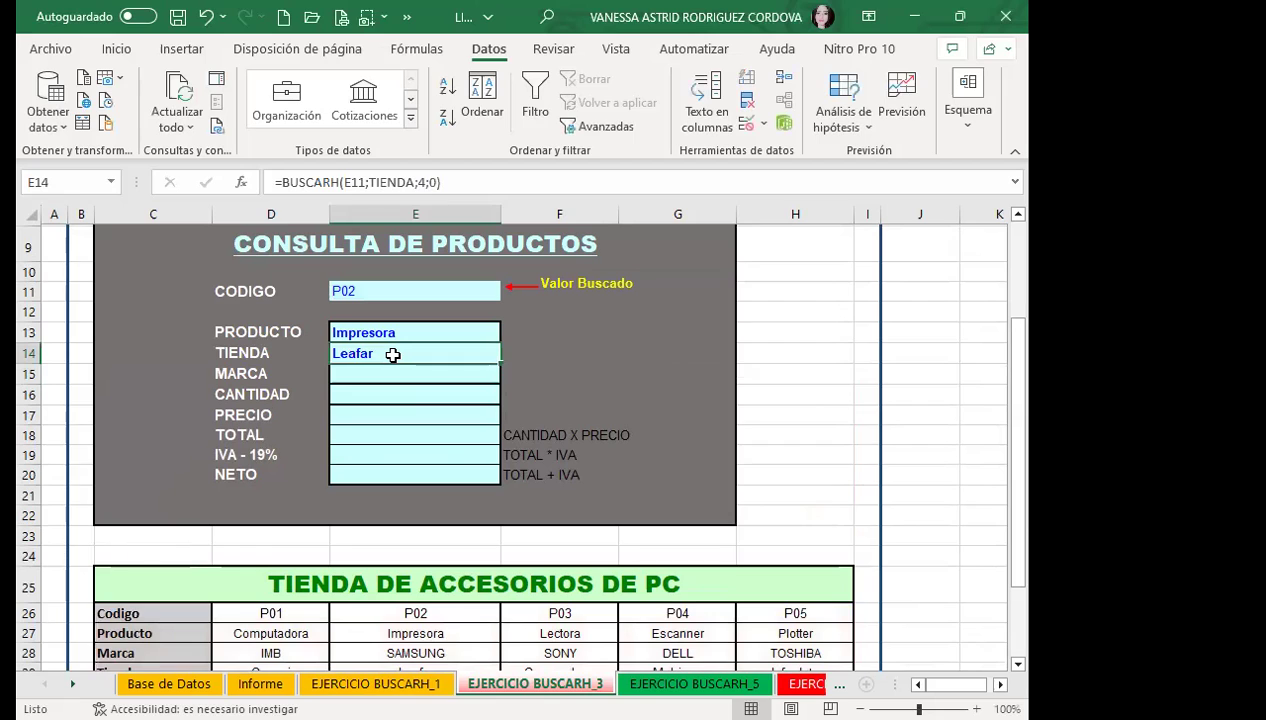
- Start the MARCA lookup in E15 as =BUSCARH(E11;TIENDA; using the TIENDA range name
left_click(359, 376)
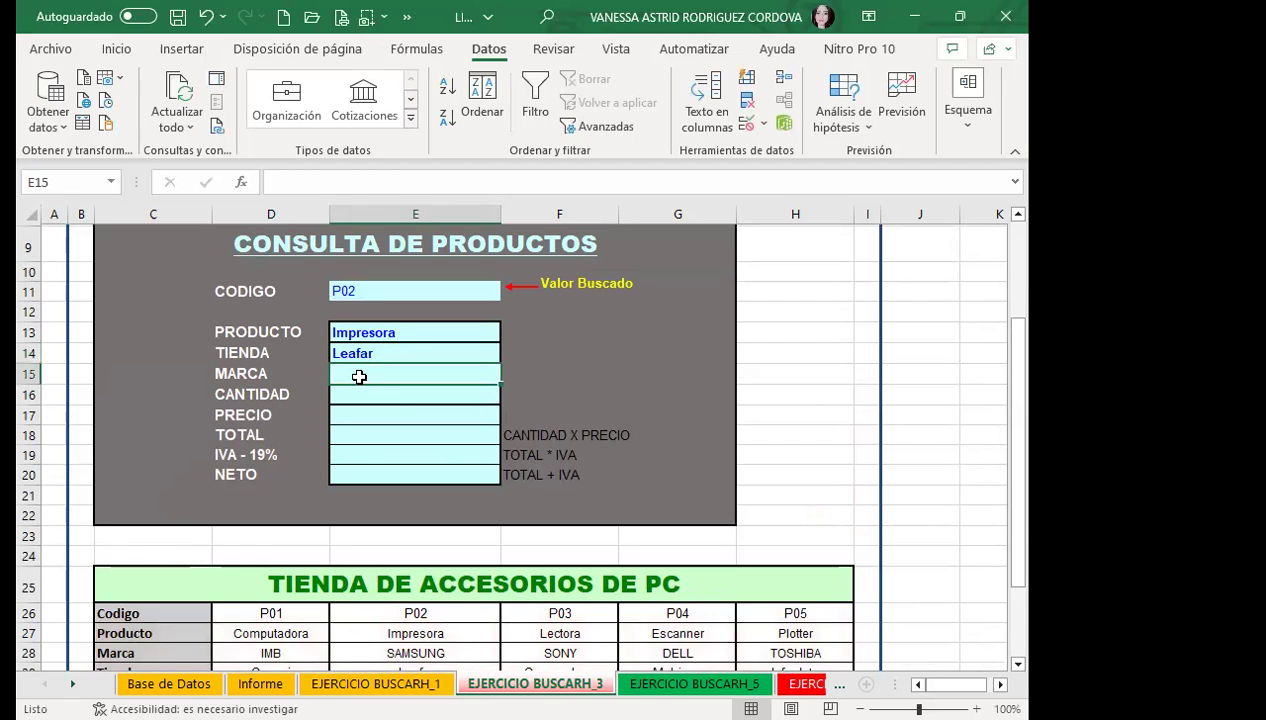
type("=")
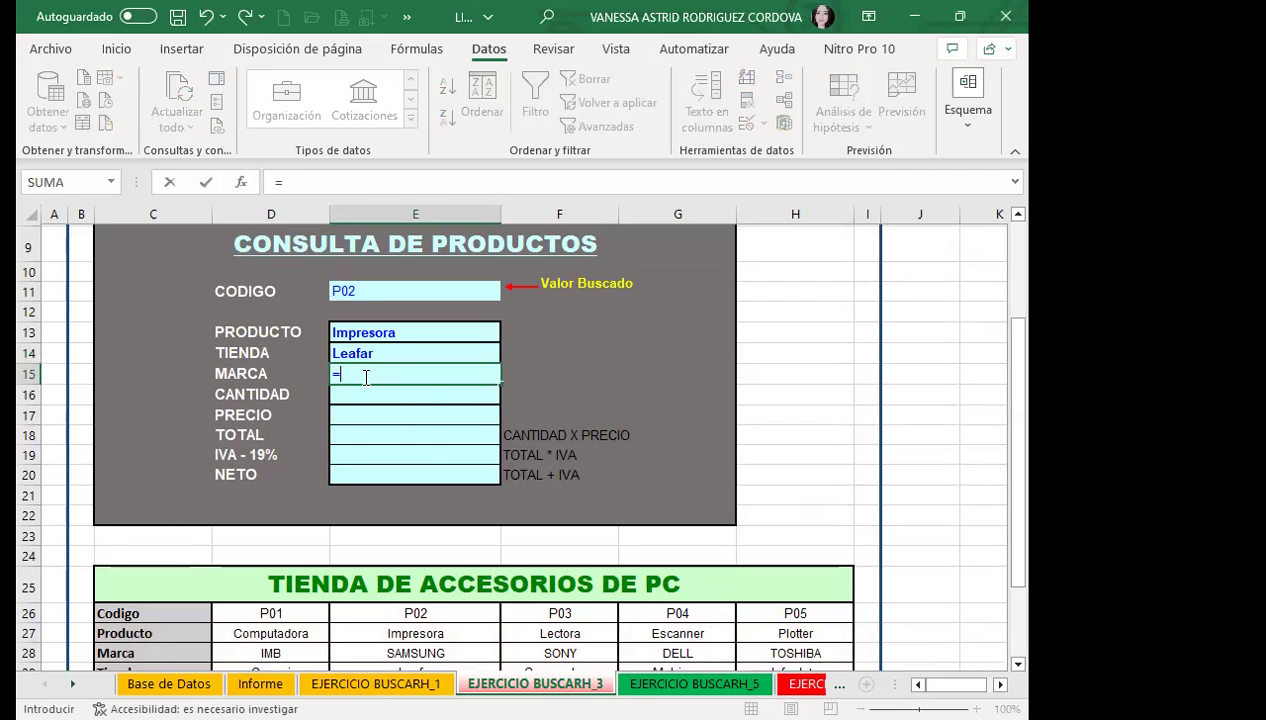
type("BUSC")
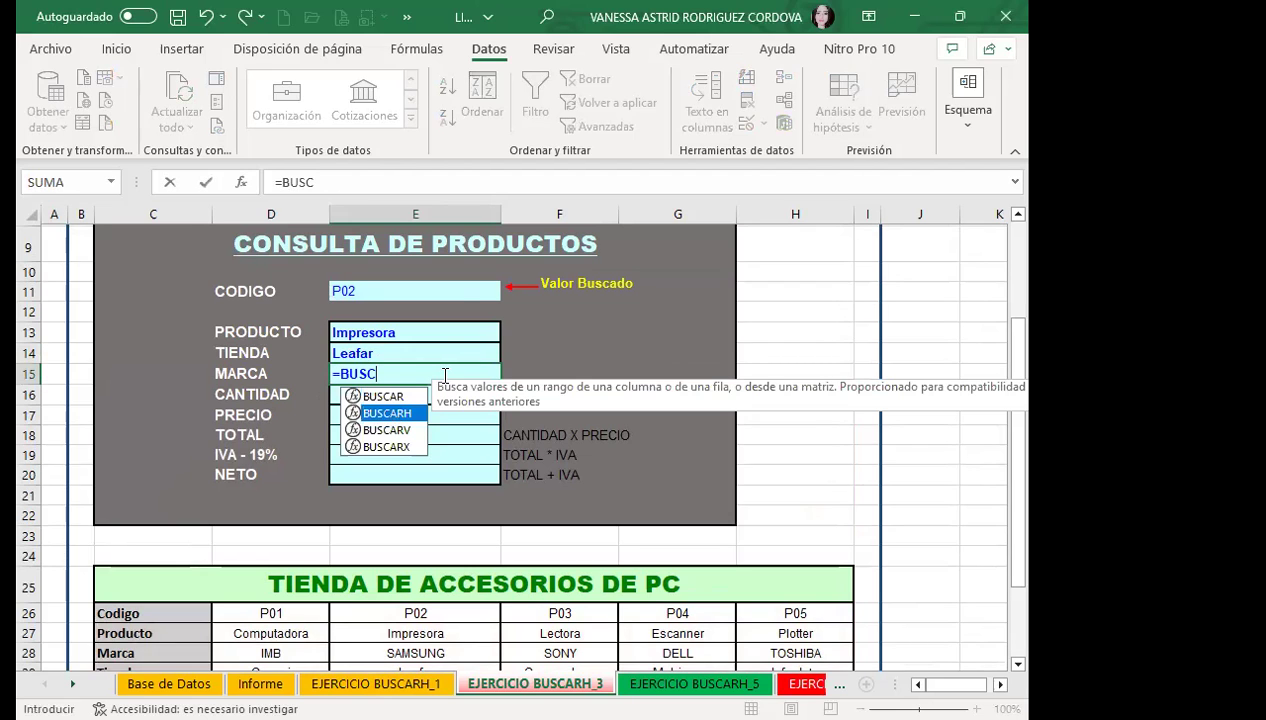
key("Tab")
left_click(454, 290)
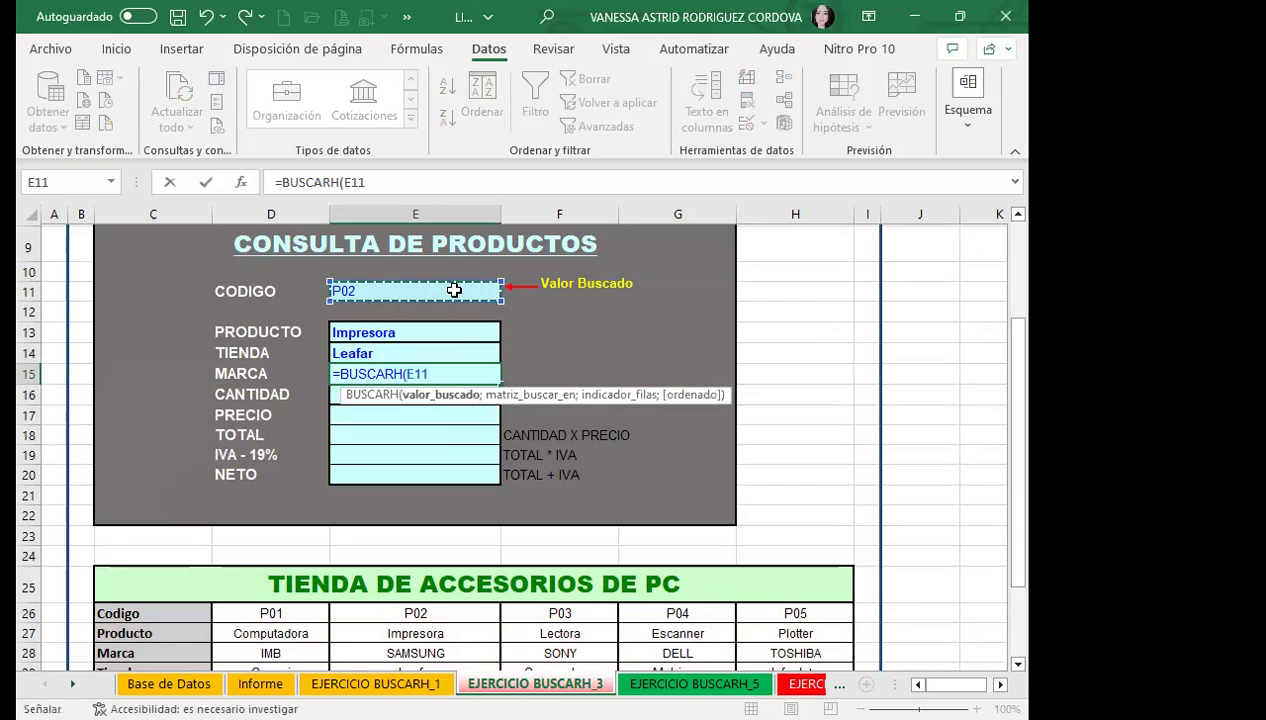
type(";")
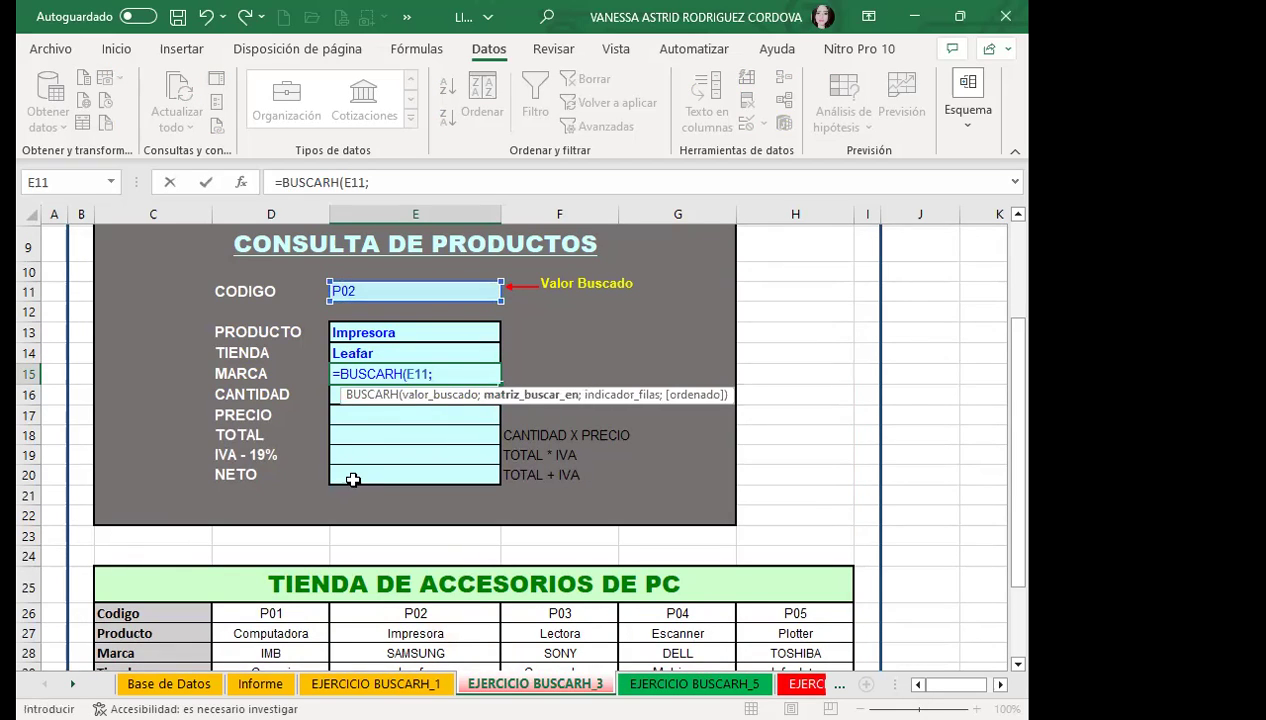
type("TI")
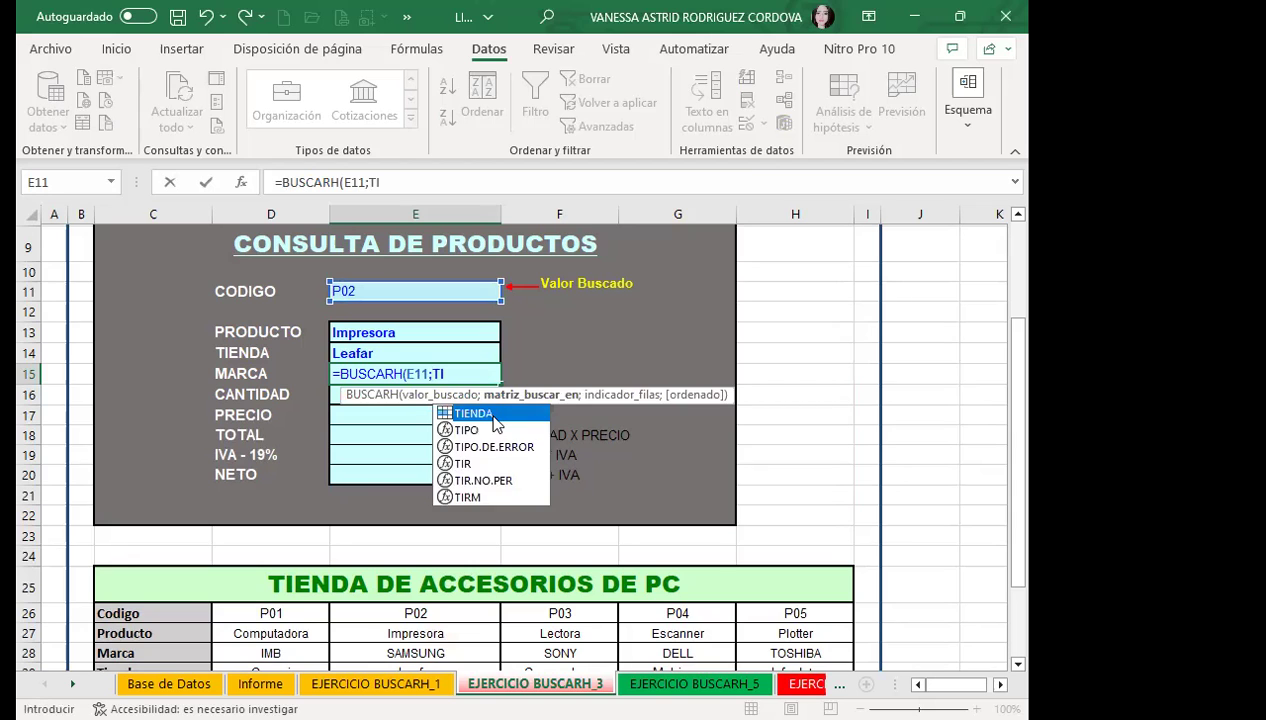
double_click(495, 414)
type(";")
- Complete it with row index 3 and exact match 0 so MARCA shows SAMSUNG
scroll(230, 500, "down", 2)
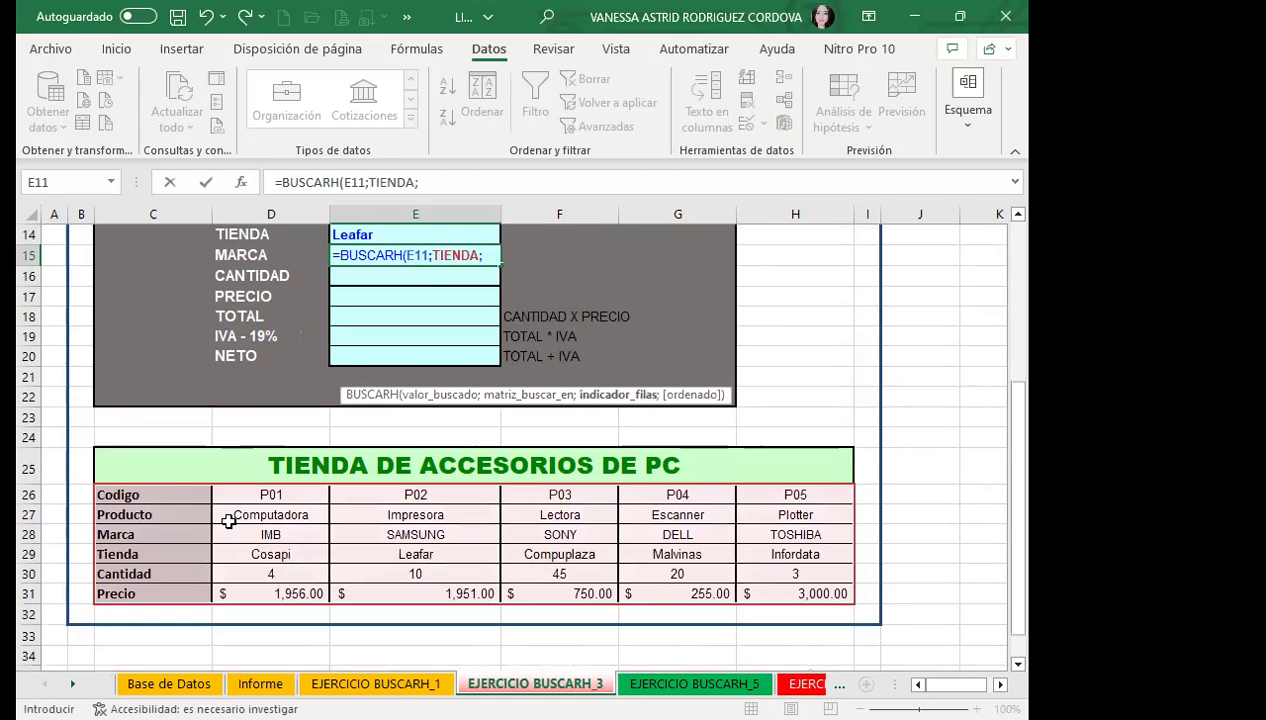
scroll(176, 487, "down", 2)
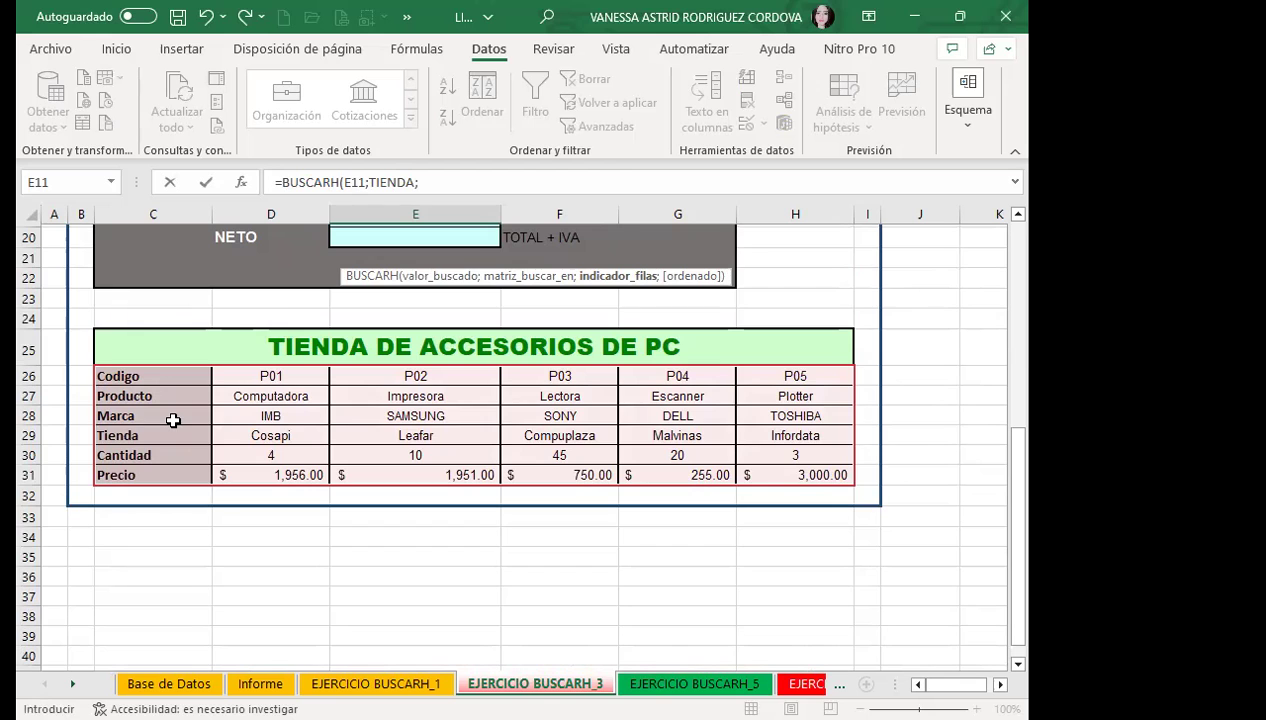
scroll(173, 420, "up", 2)
scroll(390, 452, "up", 2)
type("3")
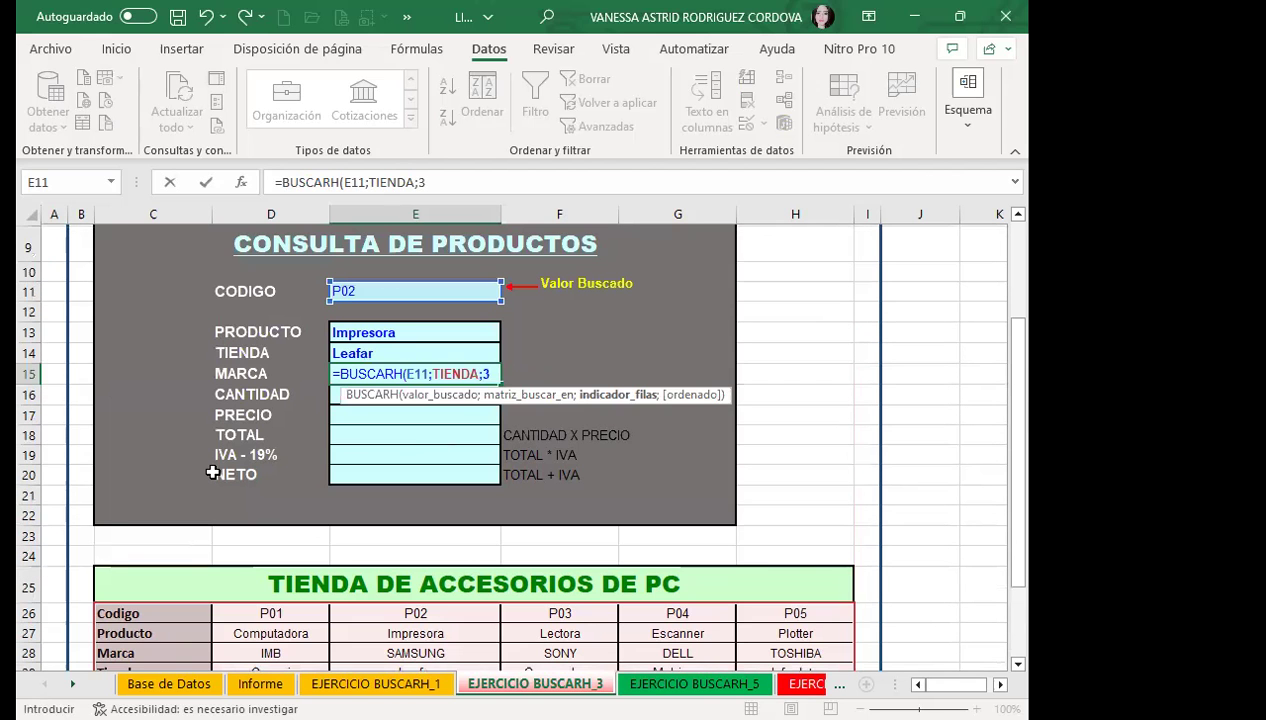
scroll(205, 472, "down", 2)
scroll(141, 447, "down", 1)
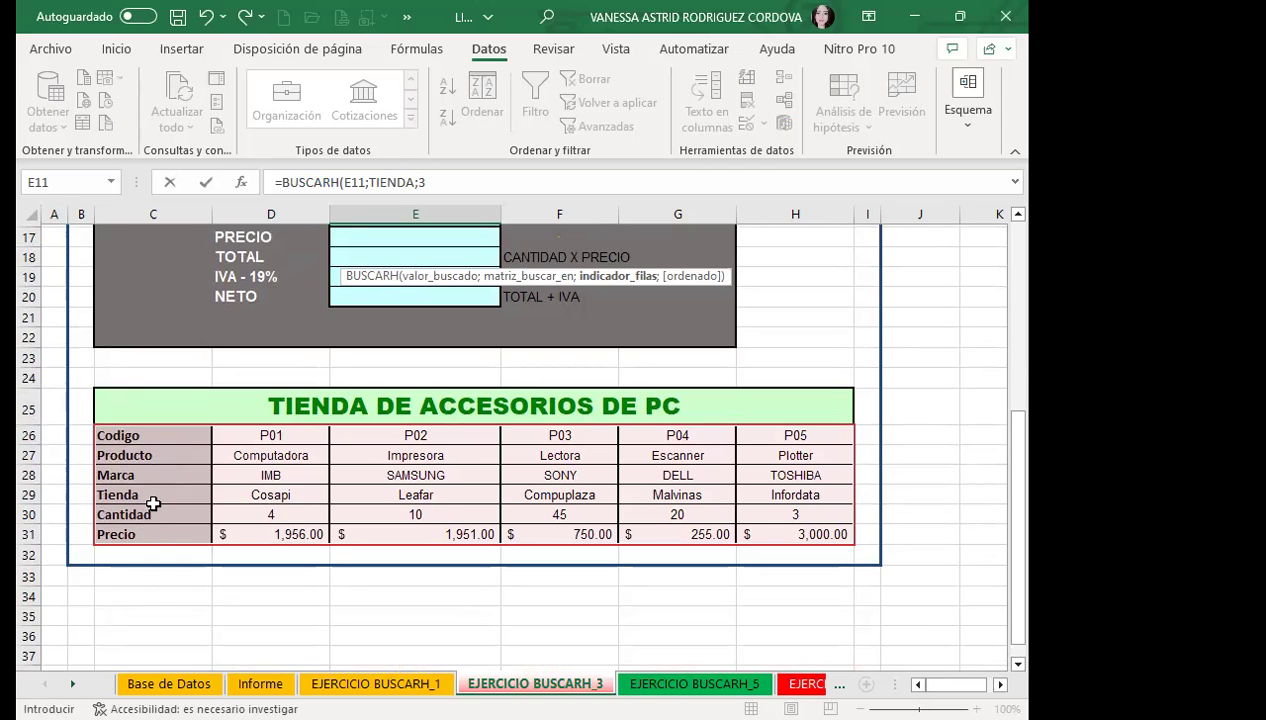
scroll(155, 503, "up", 2)
scroll(325, 490, "up", 2)
type(";0")
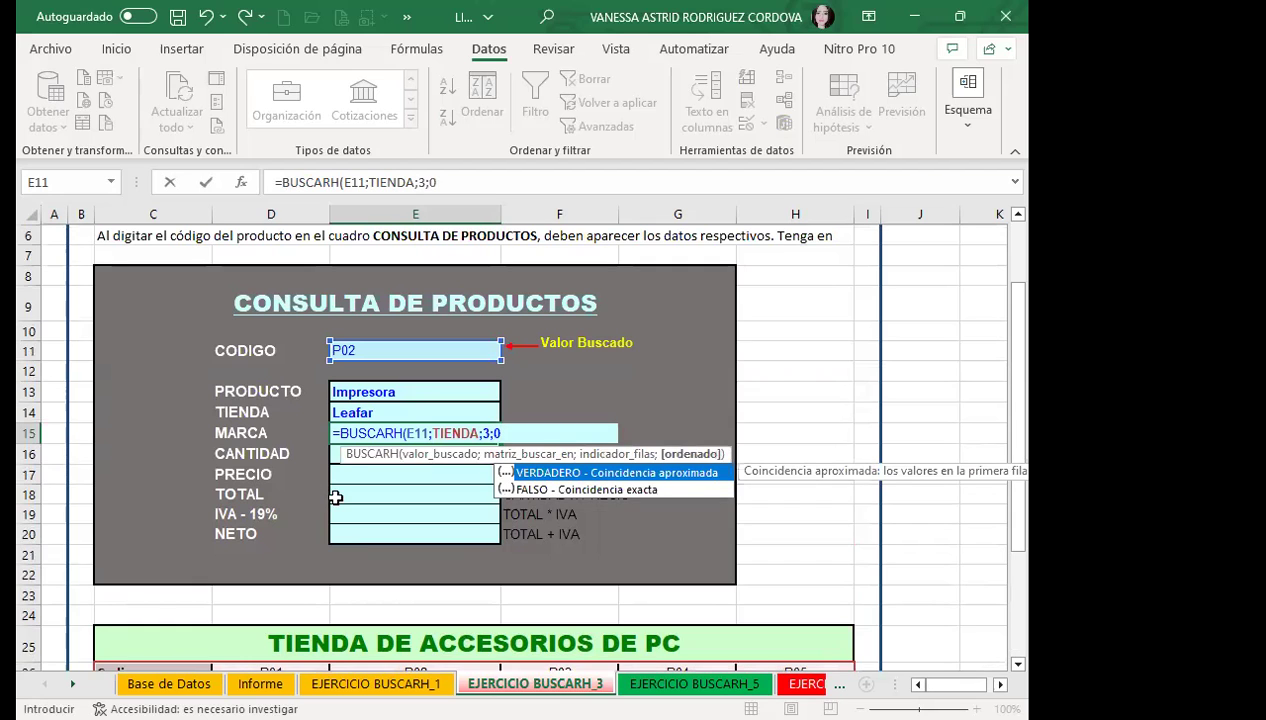
key("Return")
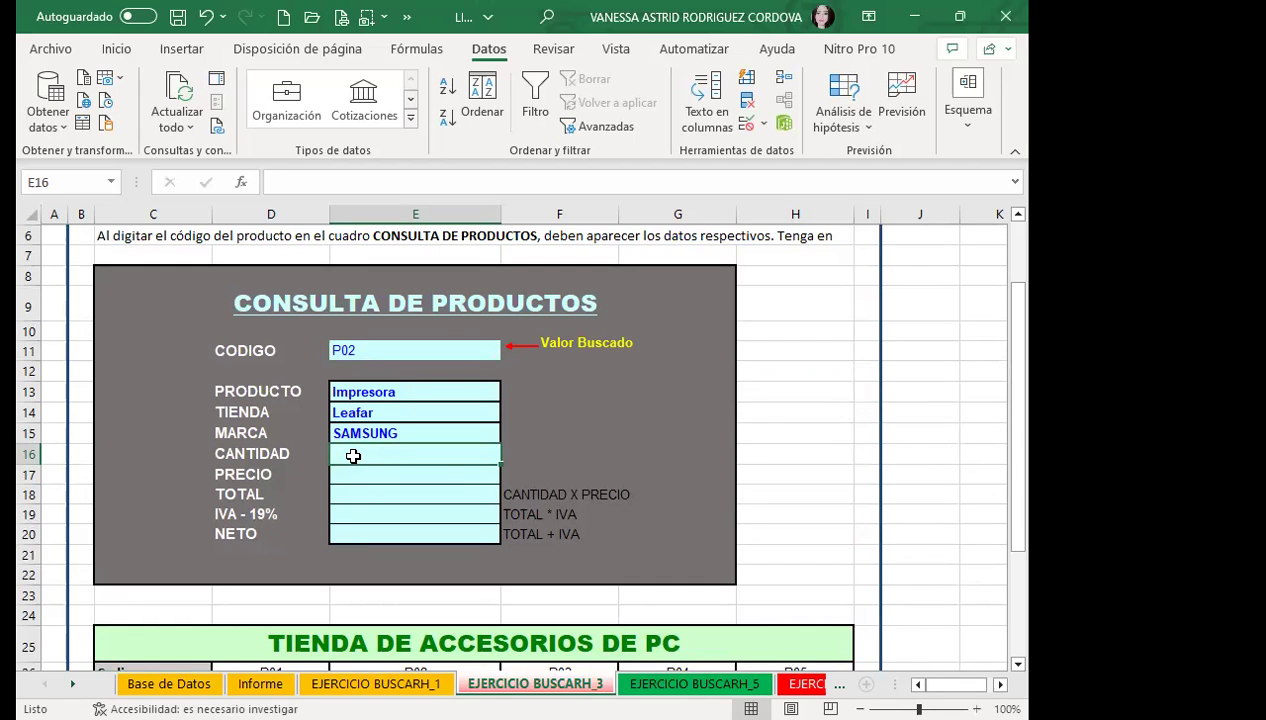
- Enter =BUSCARH(E11;TIENDA;5;0) in E16 so CANTIDAD returns 10 for P02
type("=")
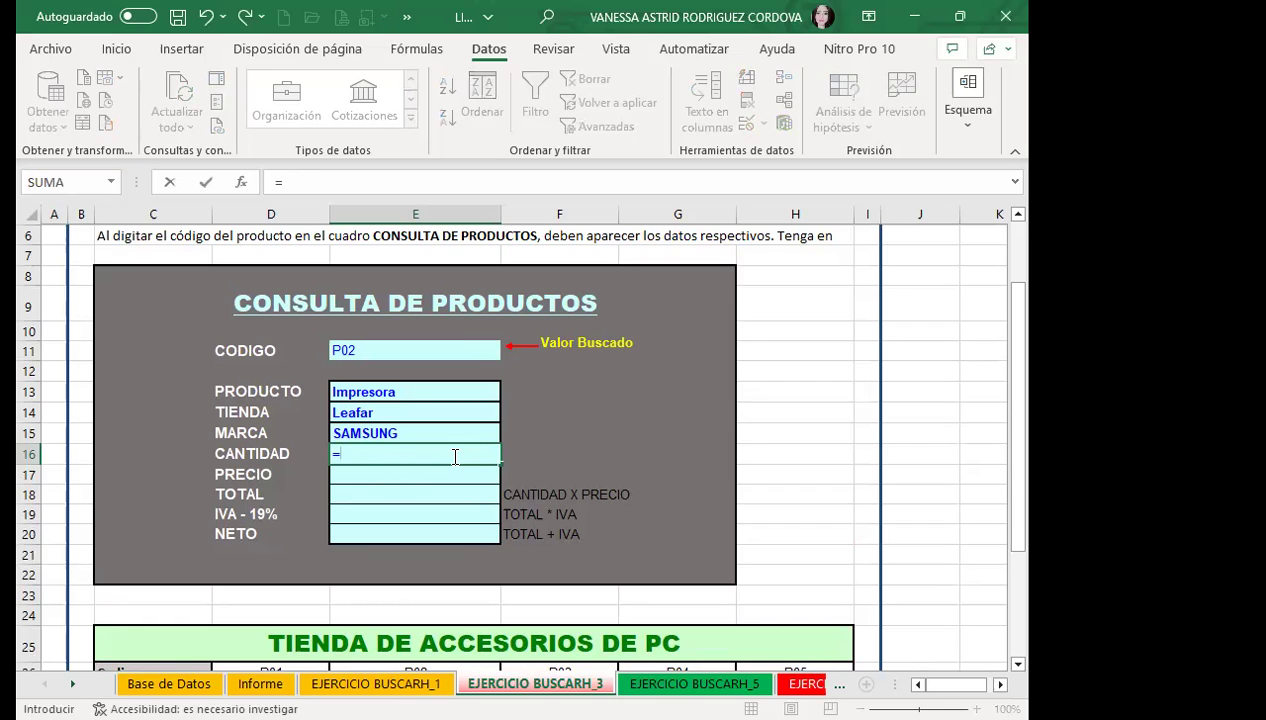
type("BUSC")
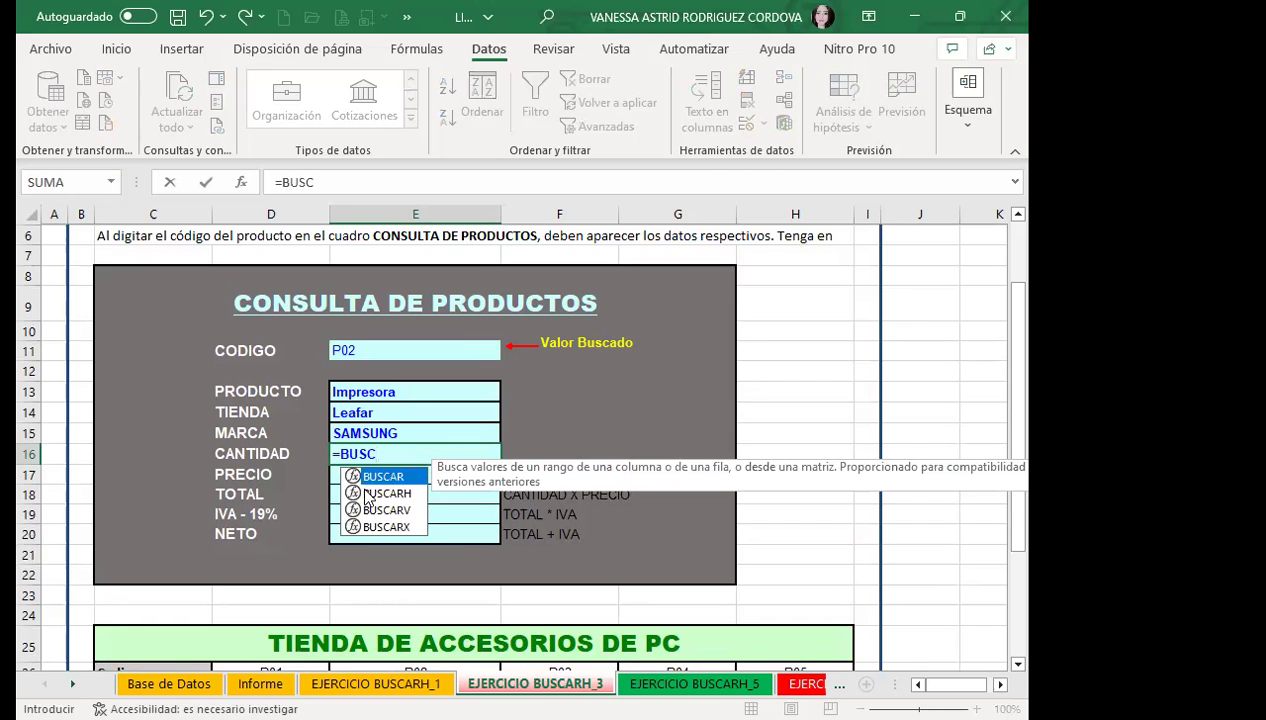
double_click(380, 493)
left_click(406, 349)
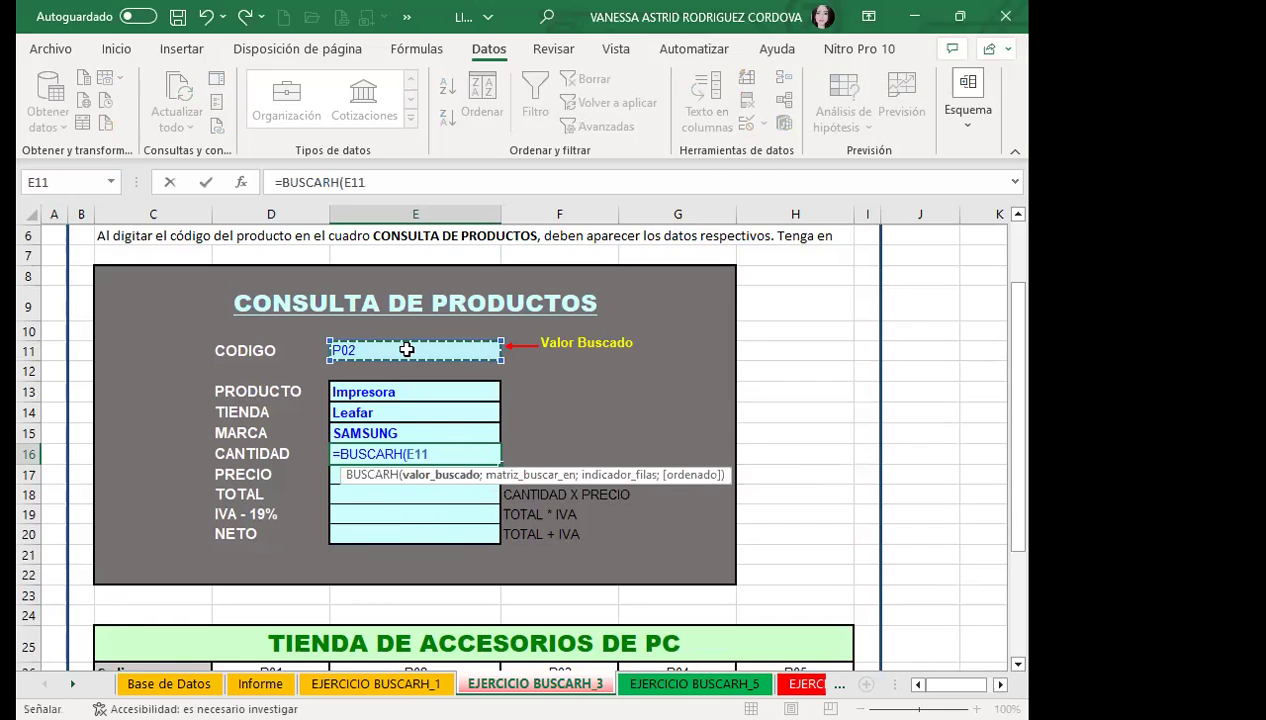
type(";TIENDA")
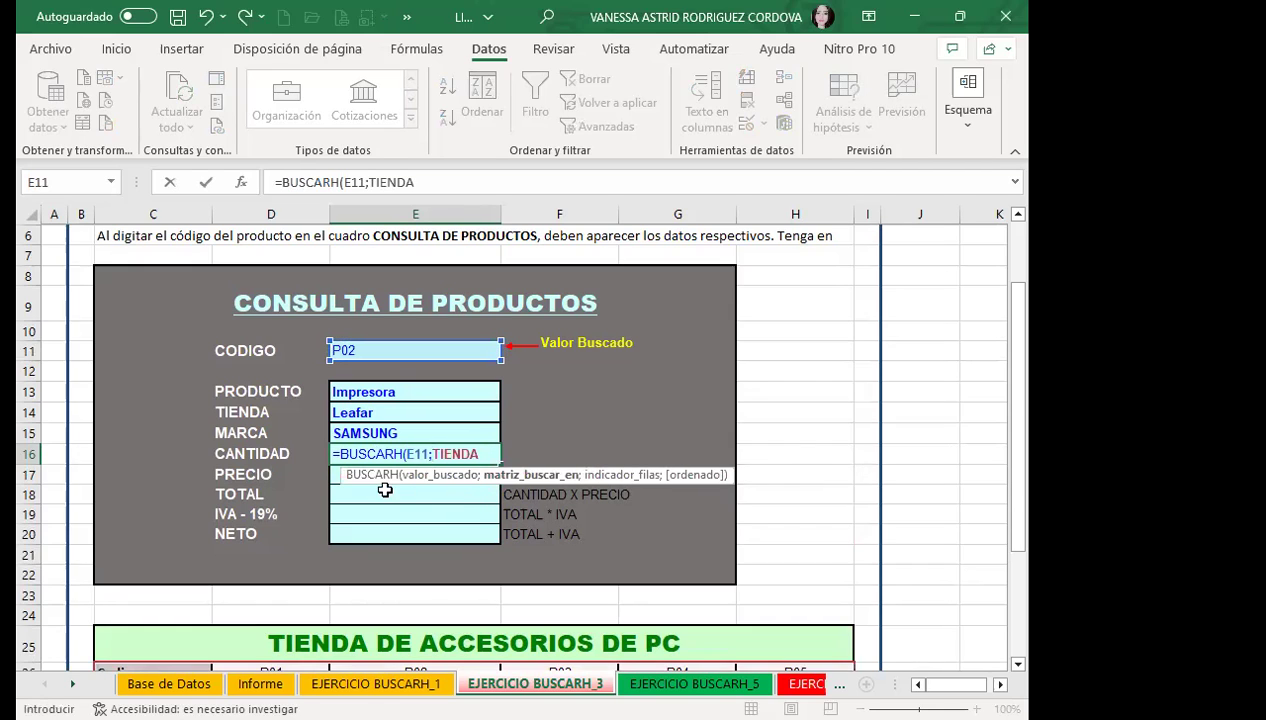
type(";")
scroll(212, 500, "down", 1)
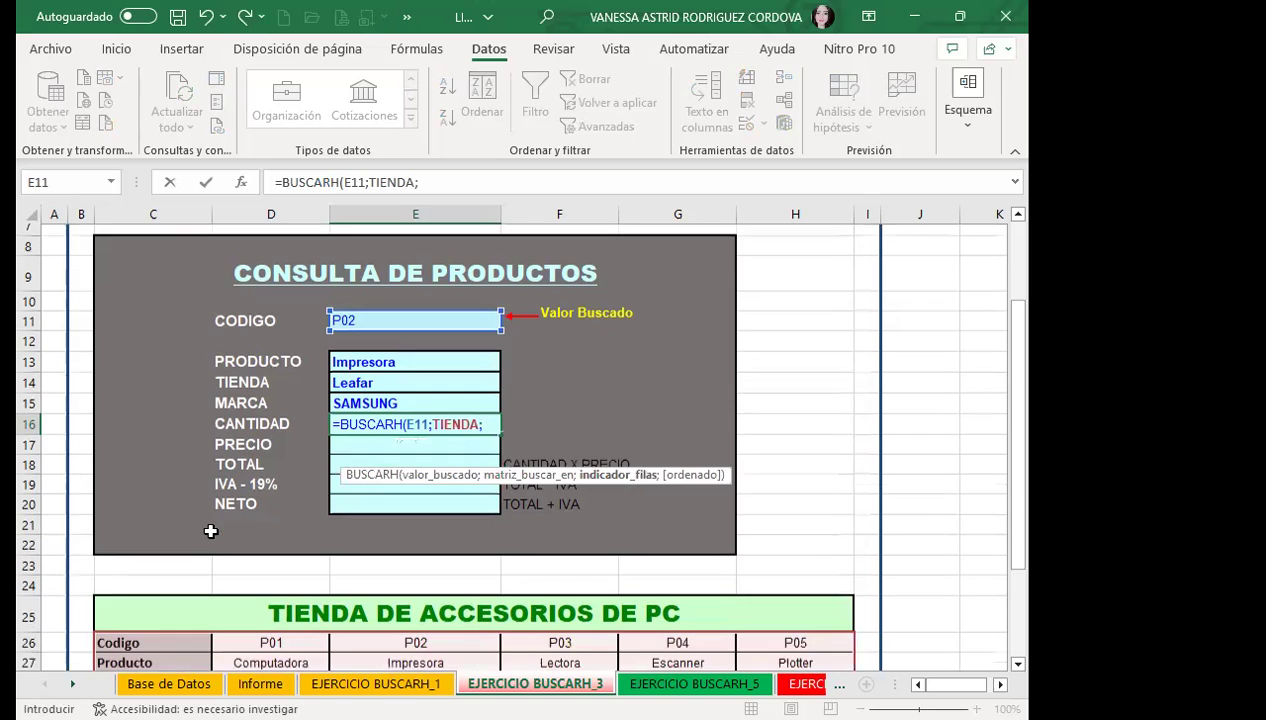
scroll(47, 533, "down", 3)
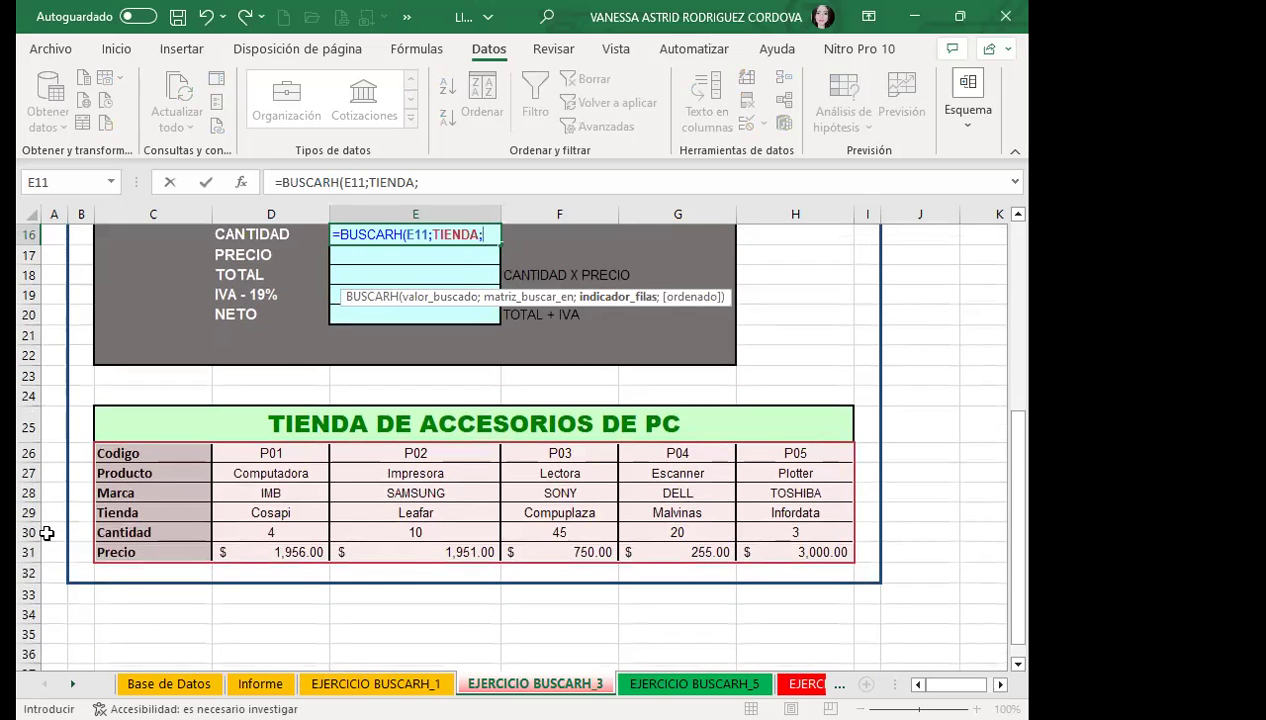
scroll(47, 533, "up", 3)
type("5;0")
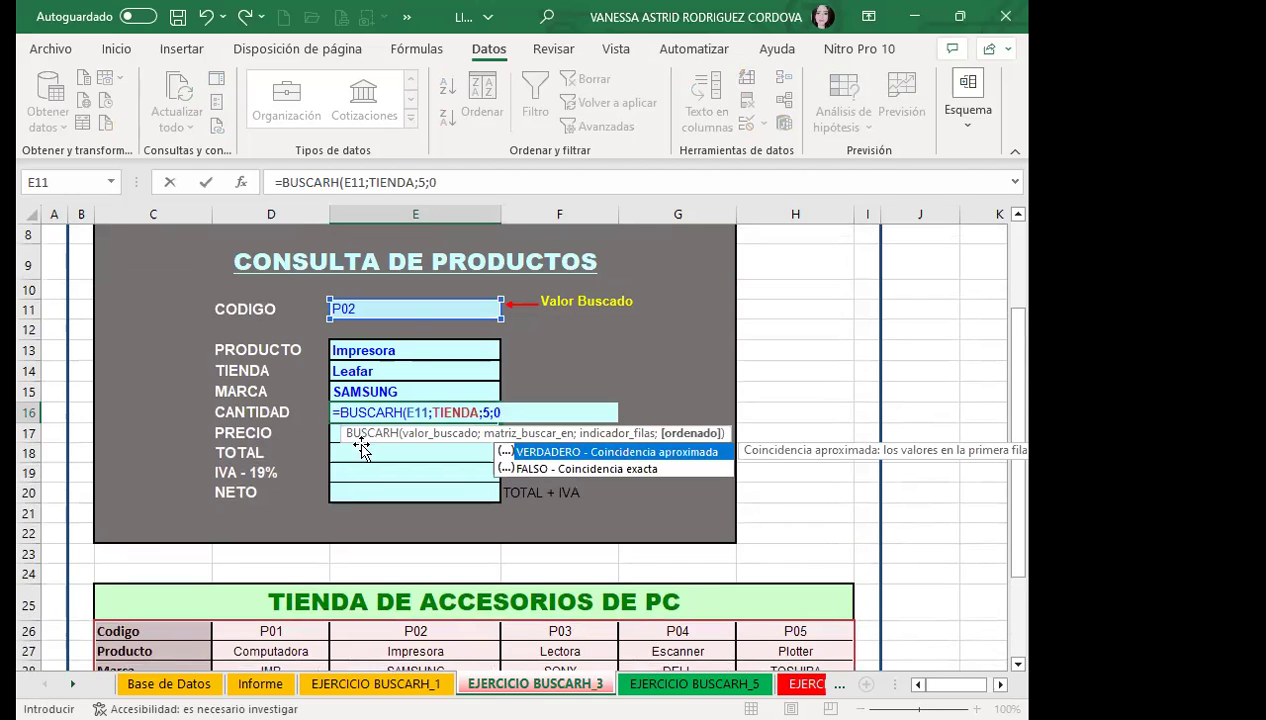
key("Return")
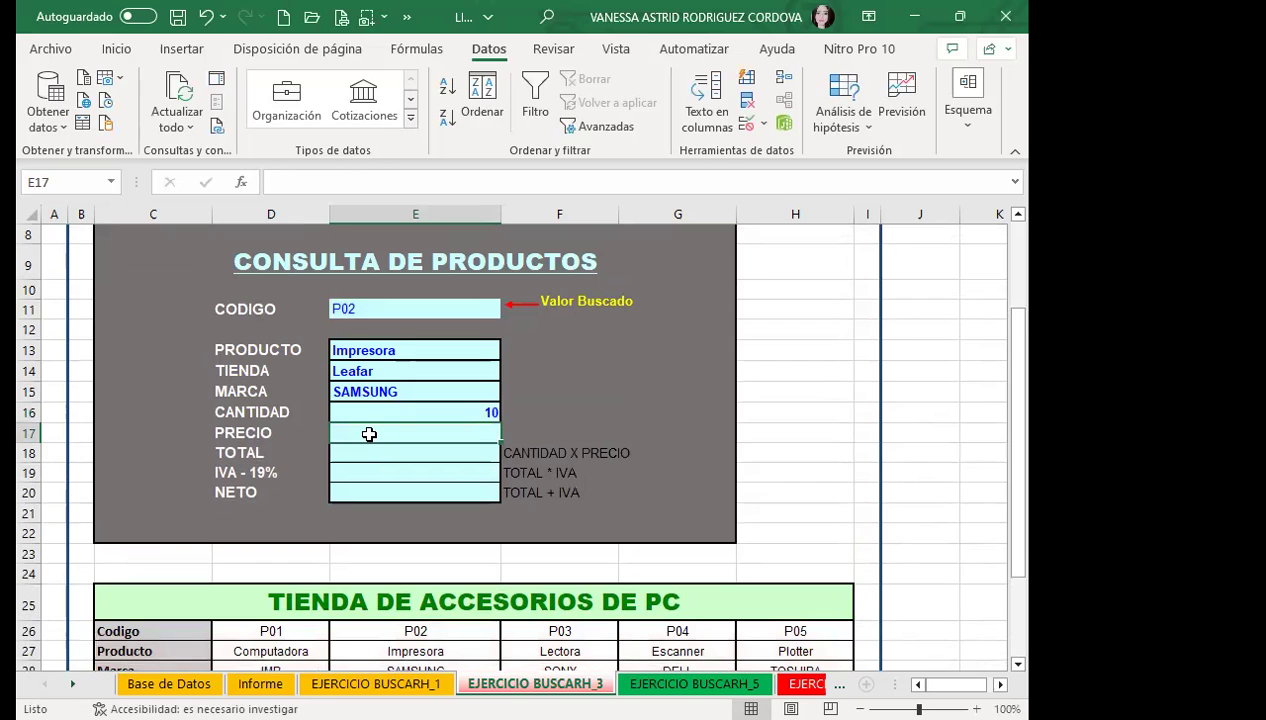
- Start the PRECIO formula in E17 as =BUSCARH(E11;TIENDA;, fixing the range-name typo
type("=")
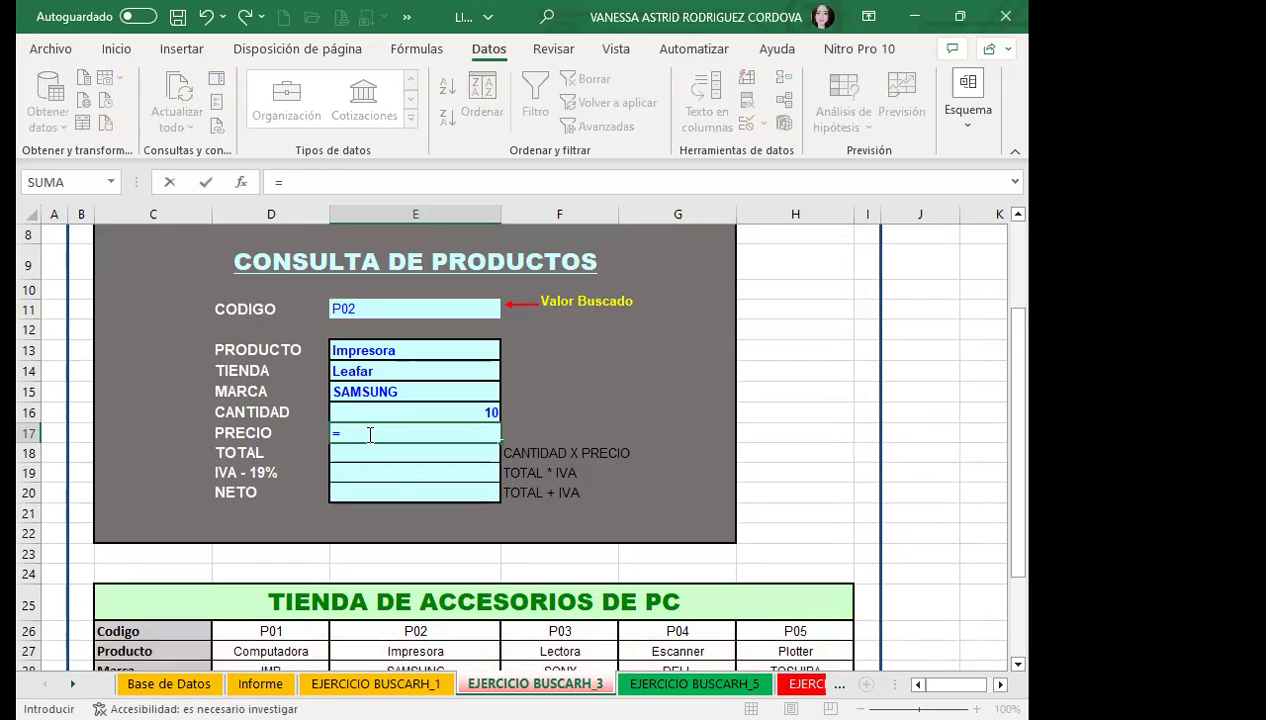
type("BUS")
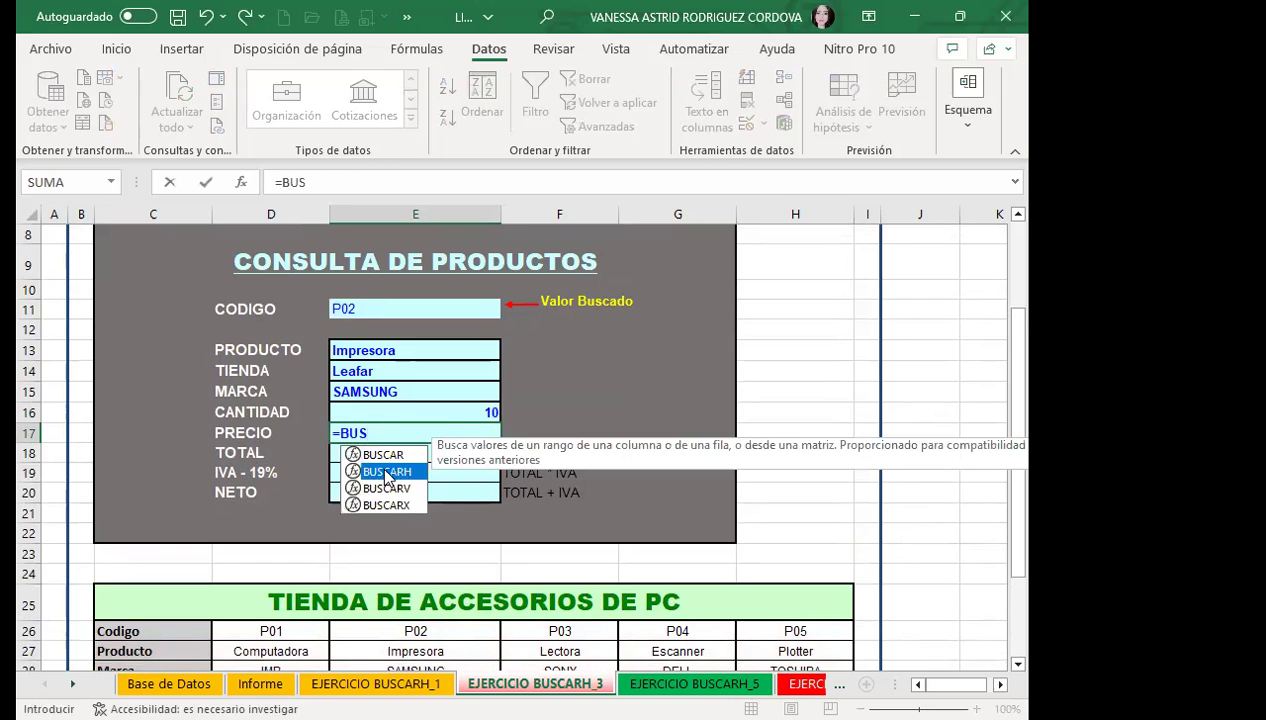
key("Tab")
left_click(420, 310)
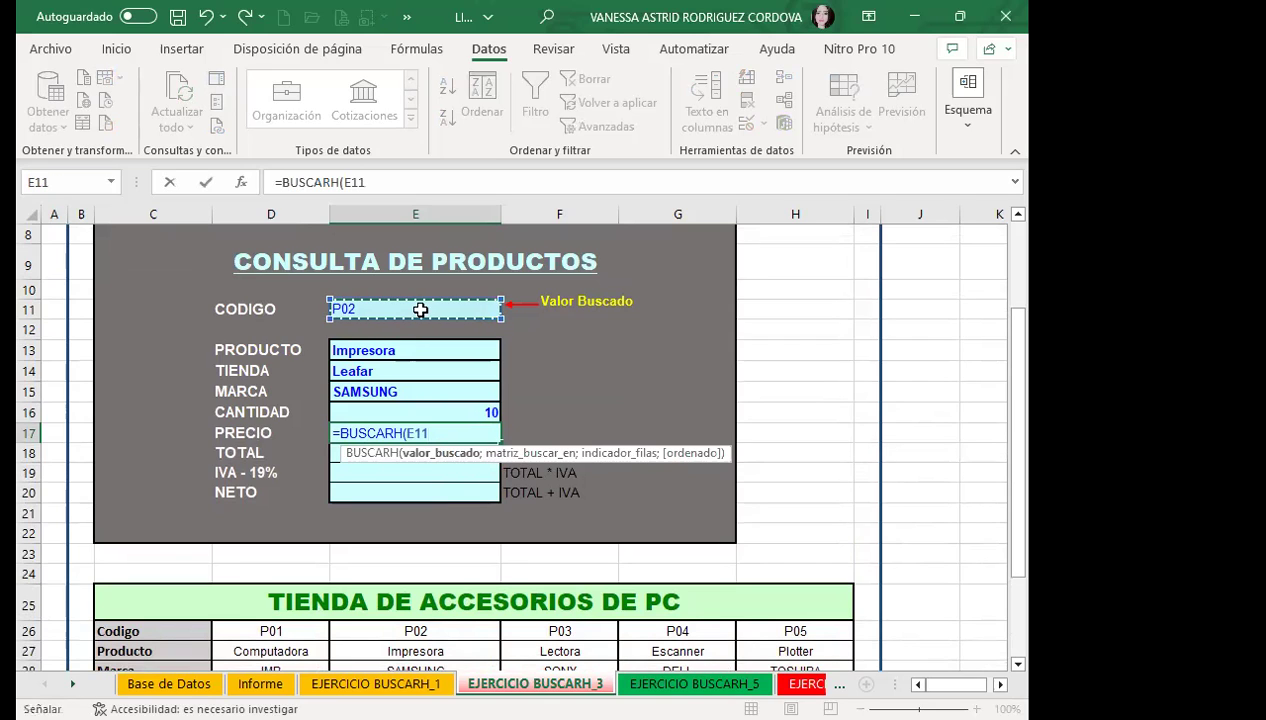
type(";")
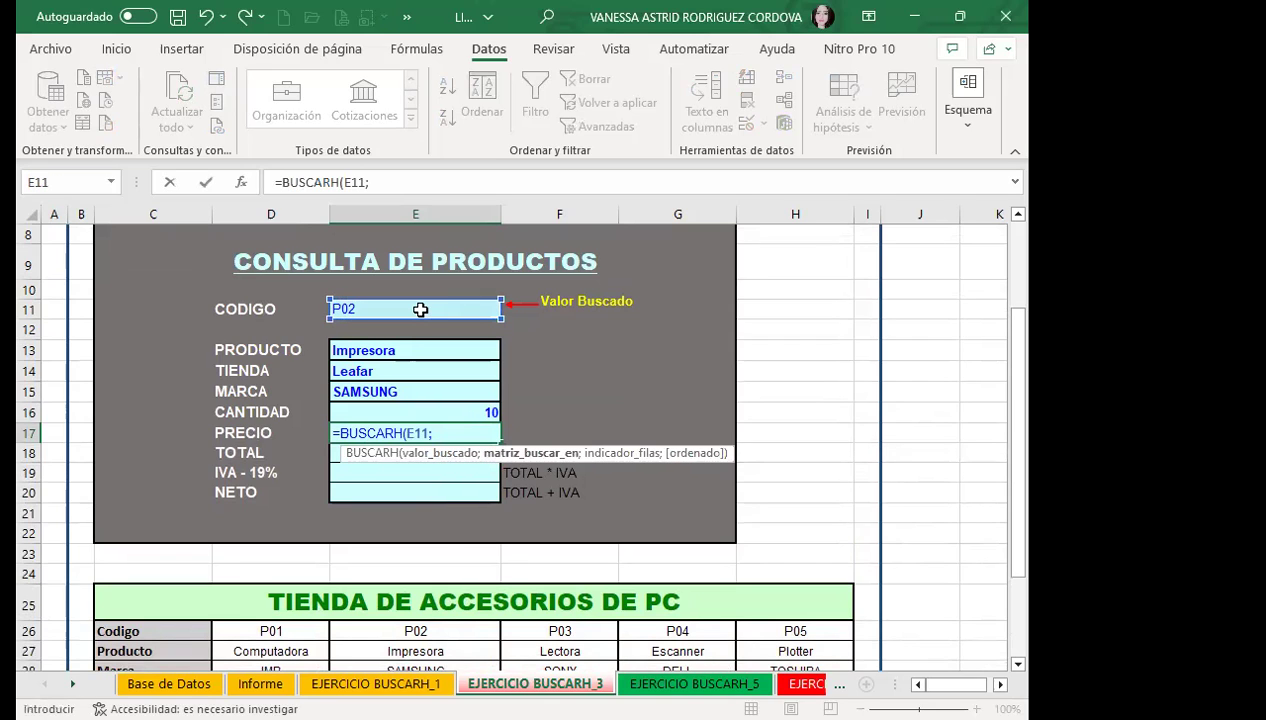
type("TIR")
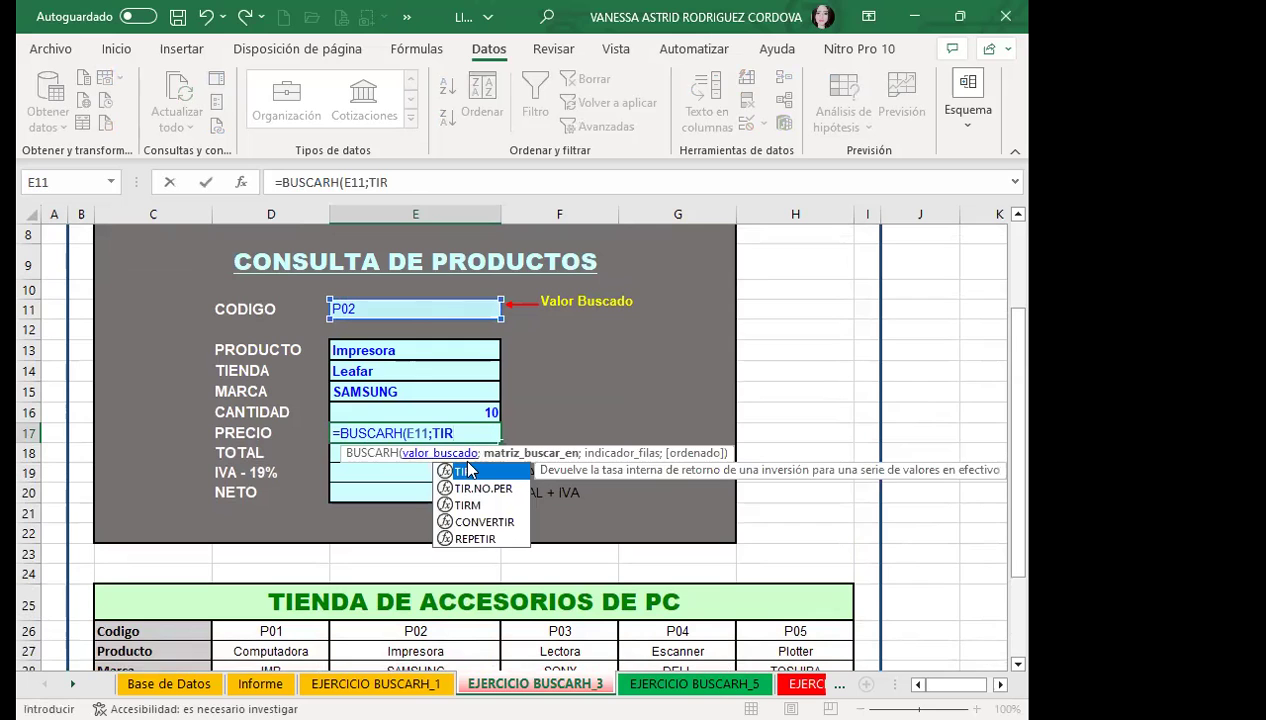
key("BackSpace")
type("E")
double_click(476, 470)
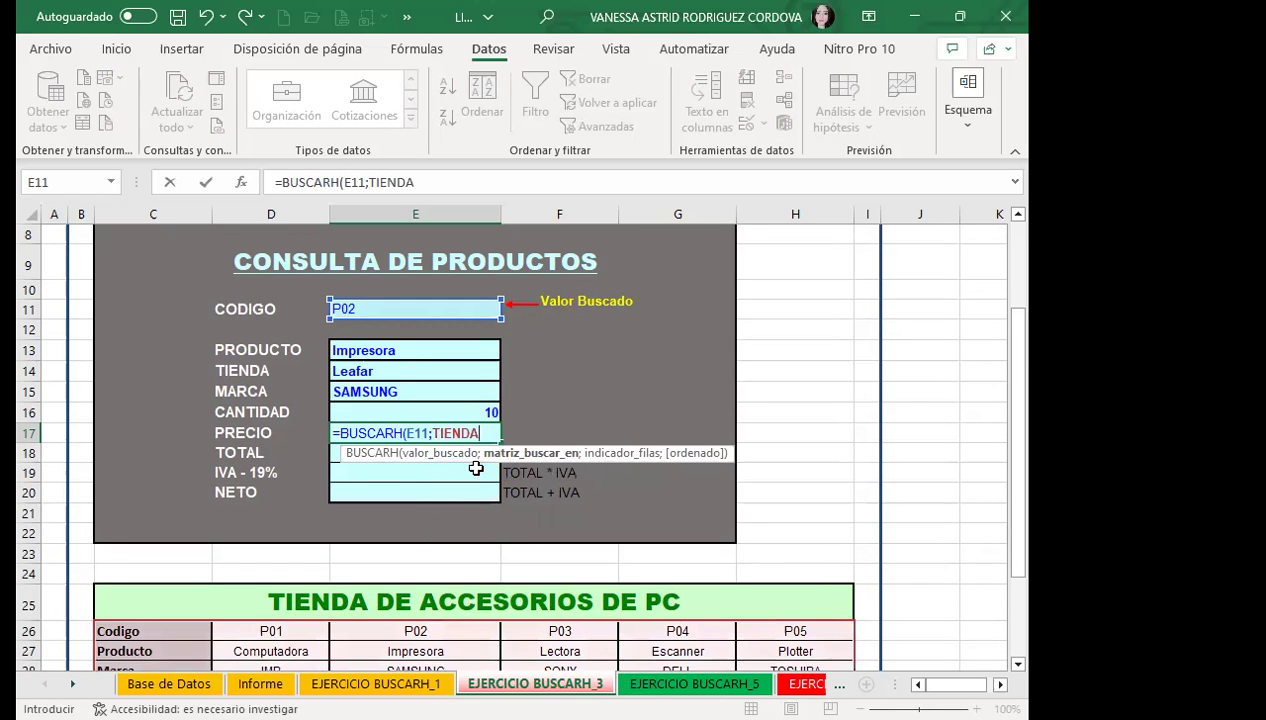
type(";")
- Add row index 6 and confirm, so PRECIO shows $1,951.00 for P02
scroll(256, 521, "down", 2)
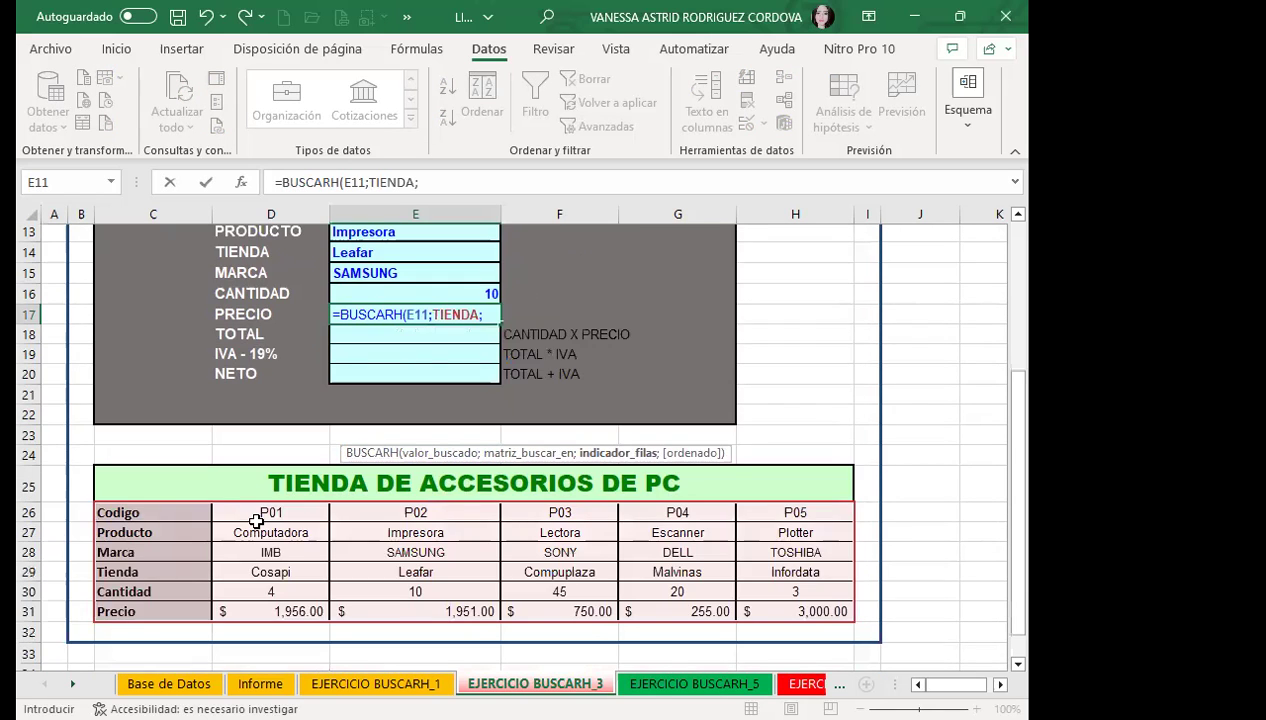
scroll(256, 521, "down", 2)
scroll(249, 472, "up", 4)
type("6")
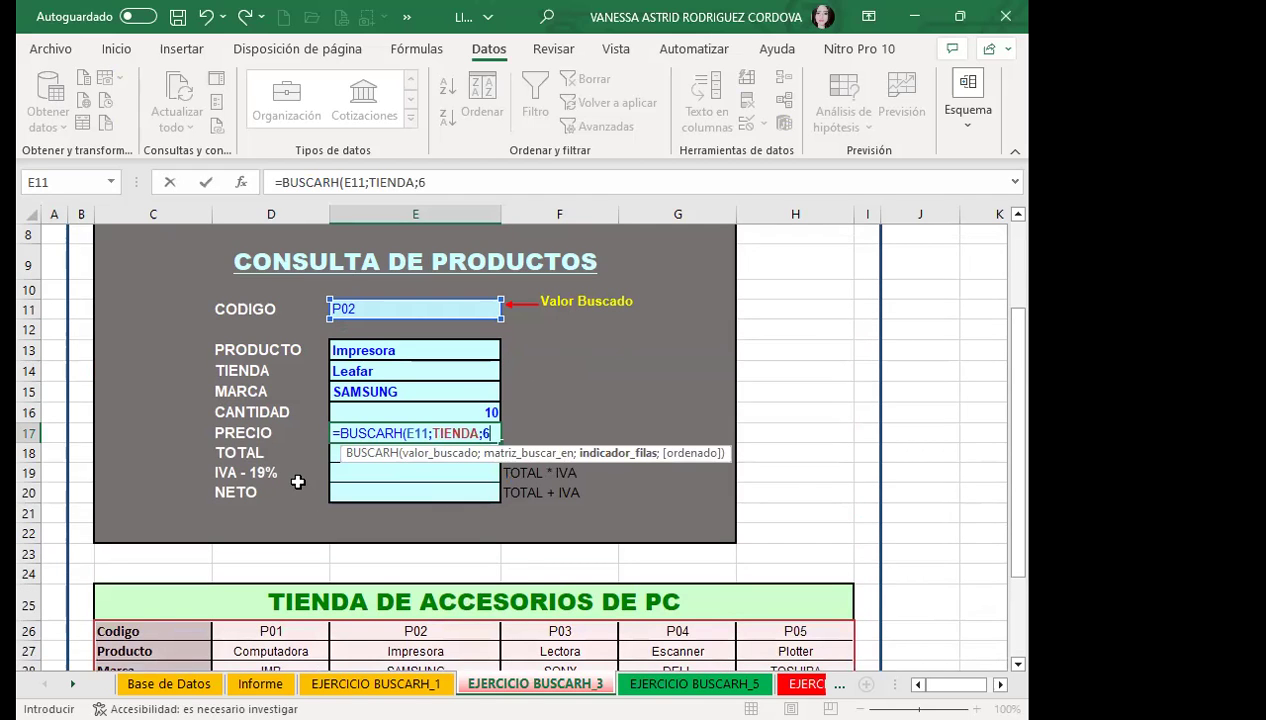
key("Return")
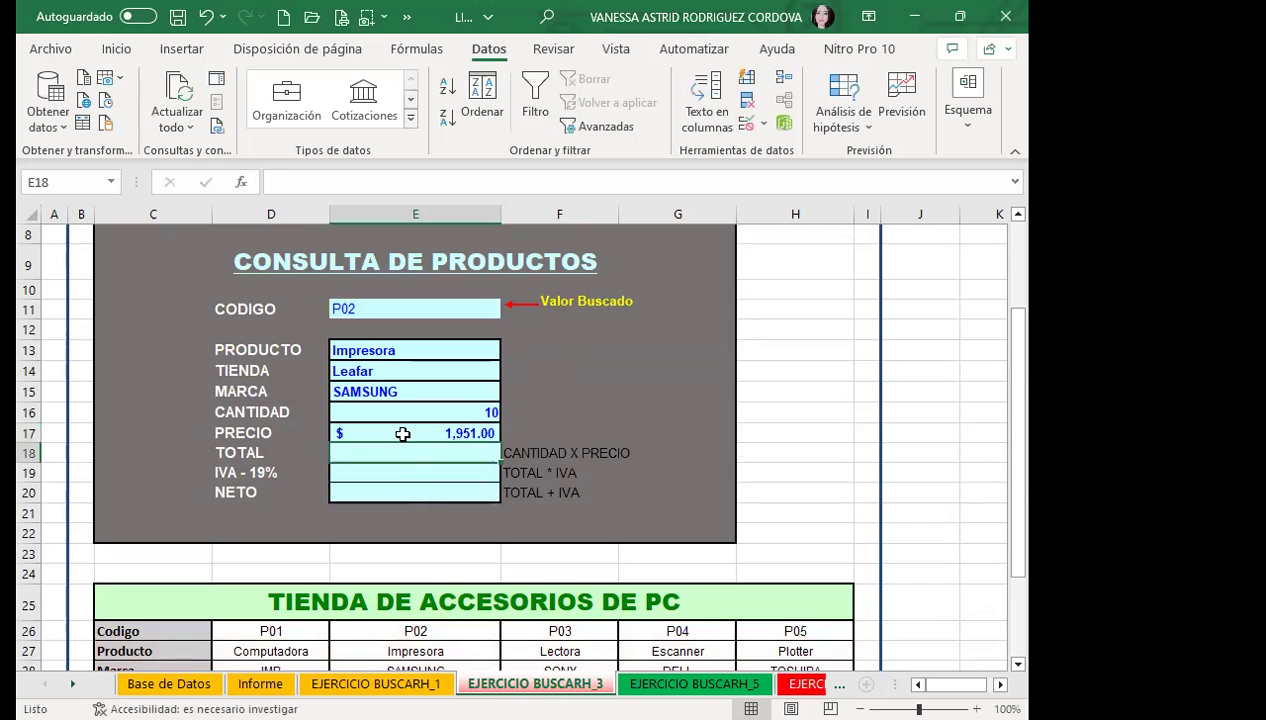
left_click(402, 433)
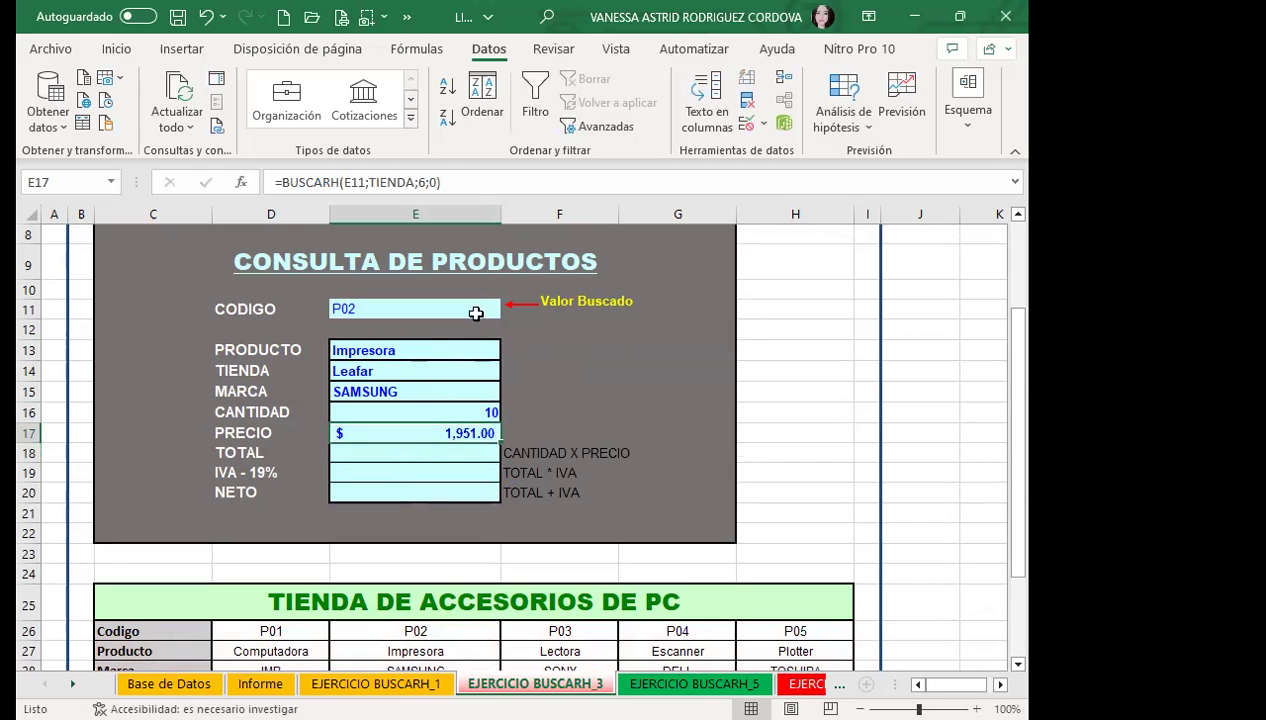
left_click(476, 313)
left_click(508, 307)
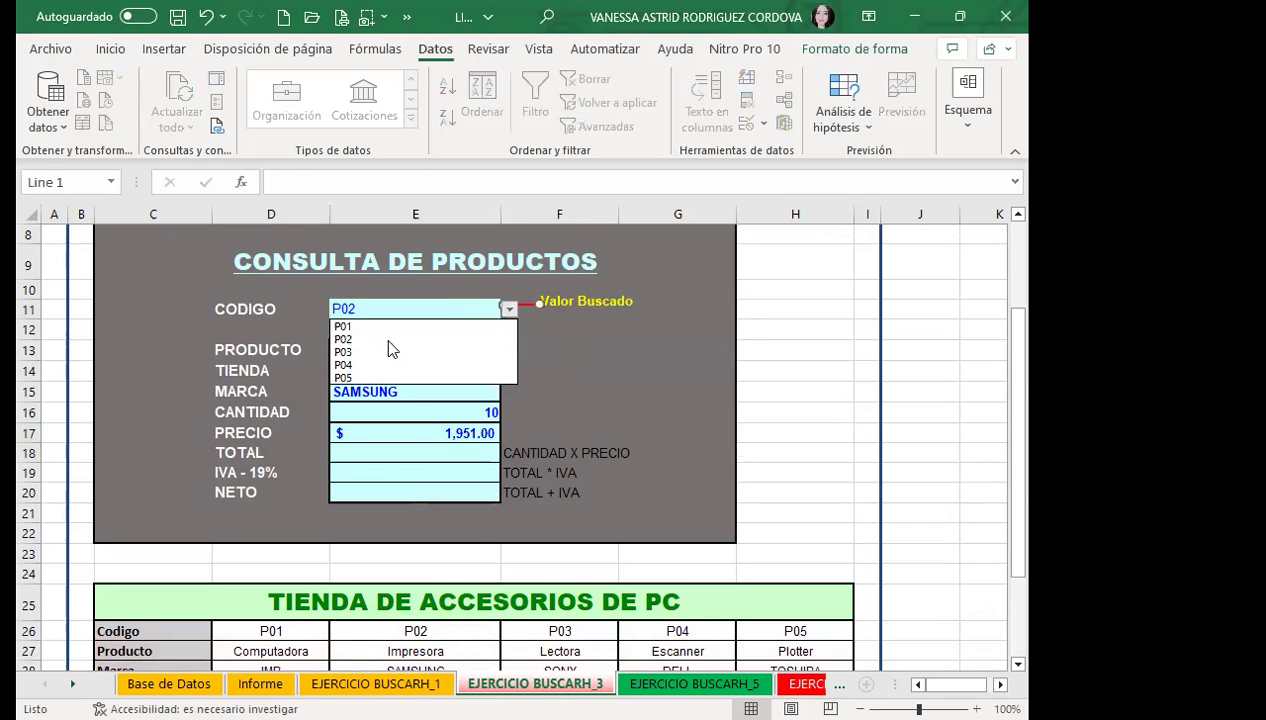
left_click(390, 365)
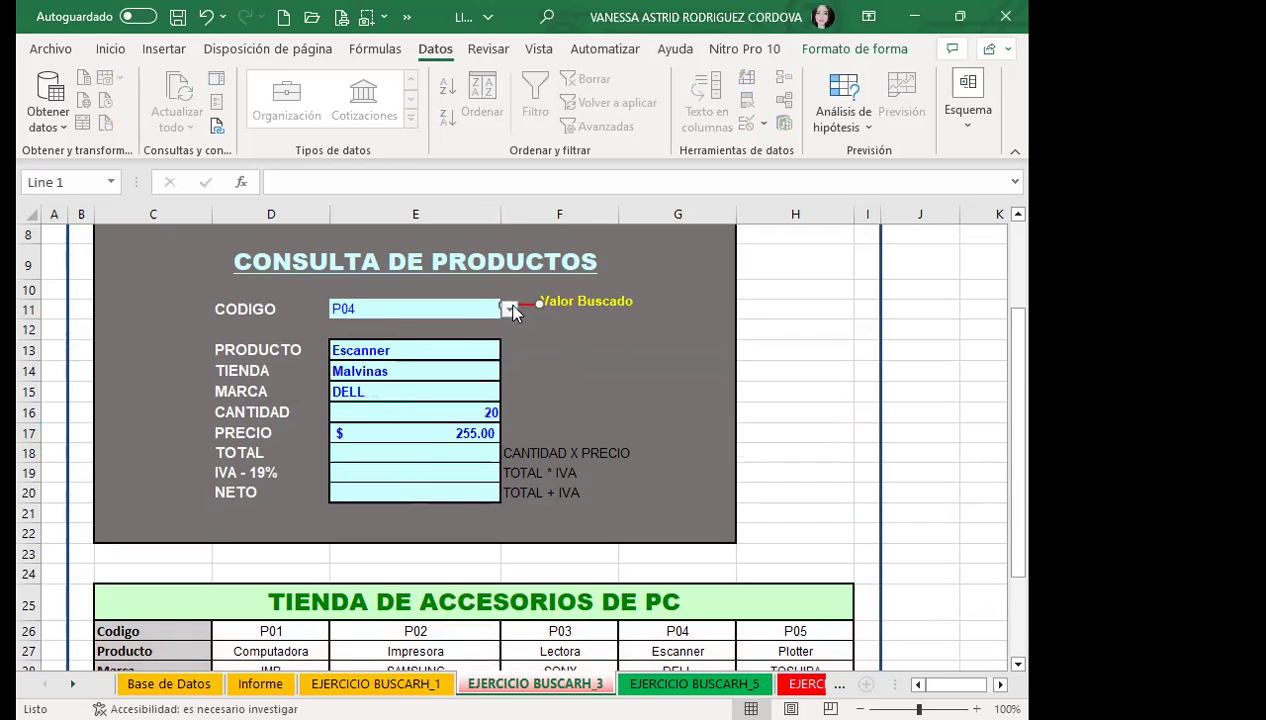
left_click(510, 309)
left_click(350, 340)
left_click(509, 309)
left_click(342, 365)
left_click(505, 309)
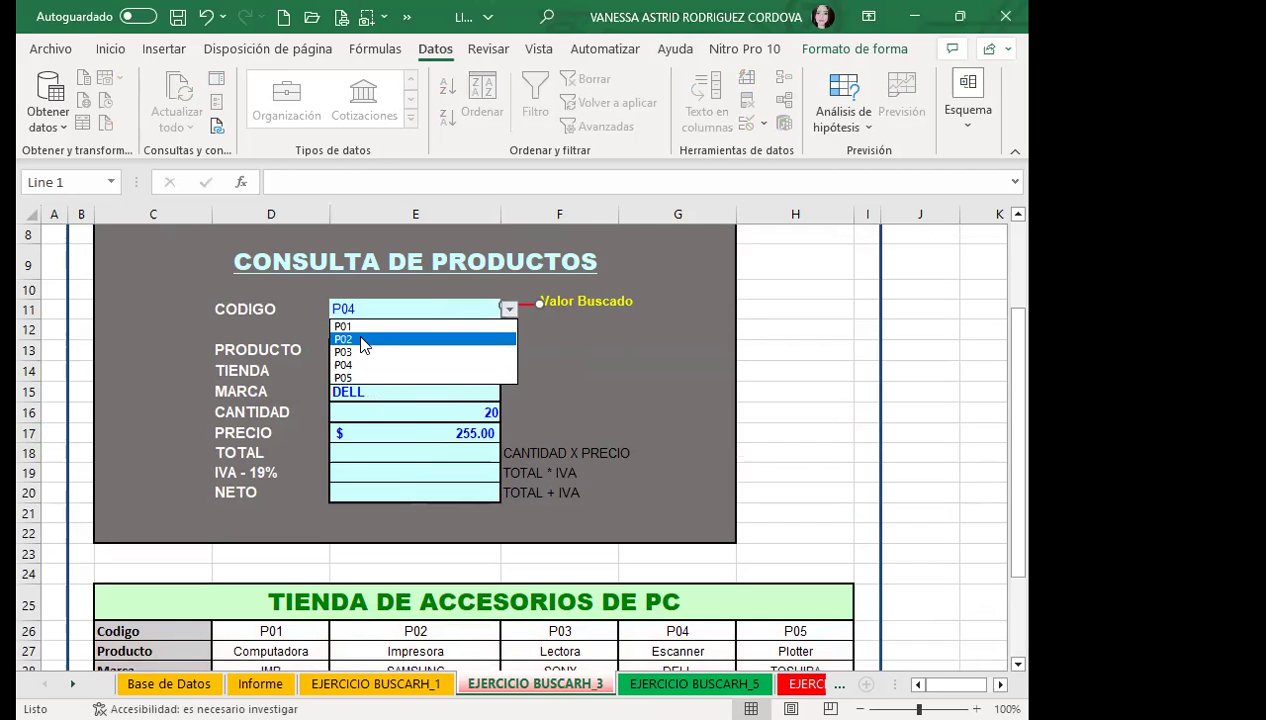
left_click(363, 340)
left_click(507, 311)
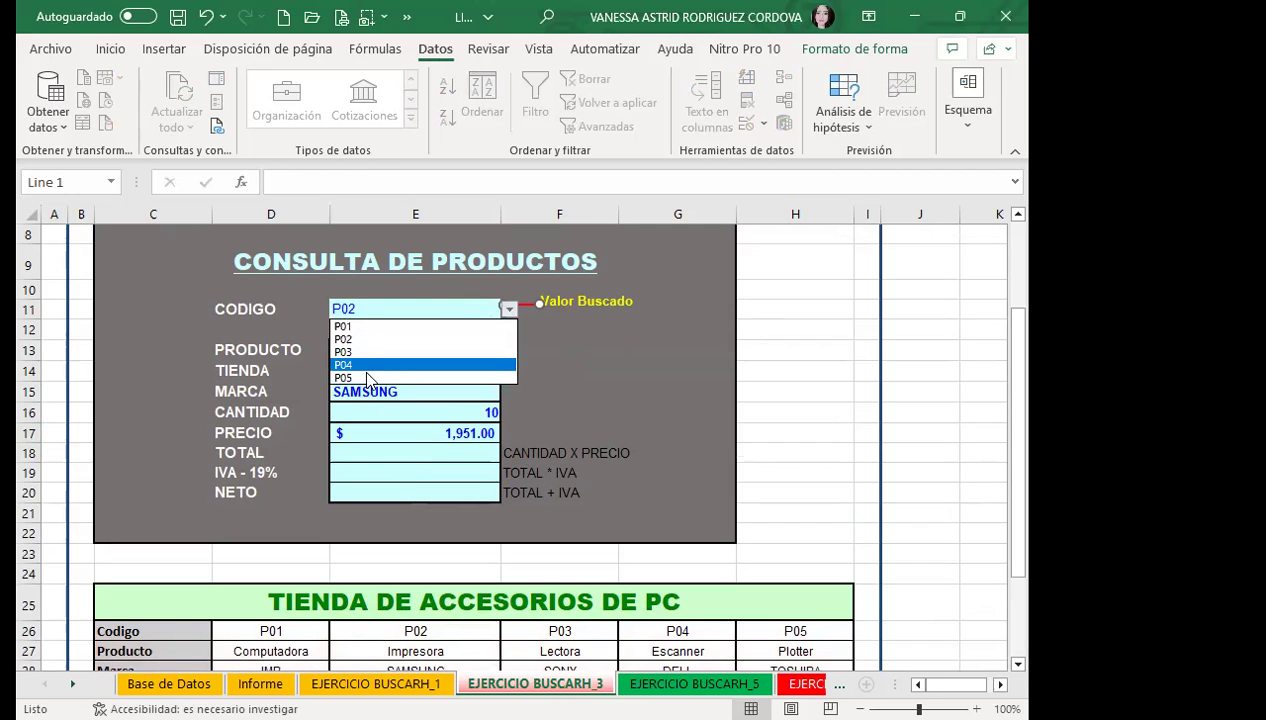
left_click(400, 377)
left_click(509, 310)
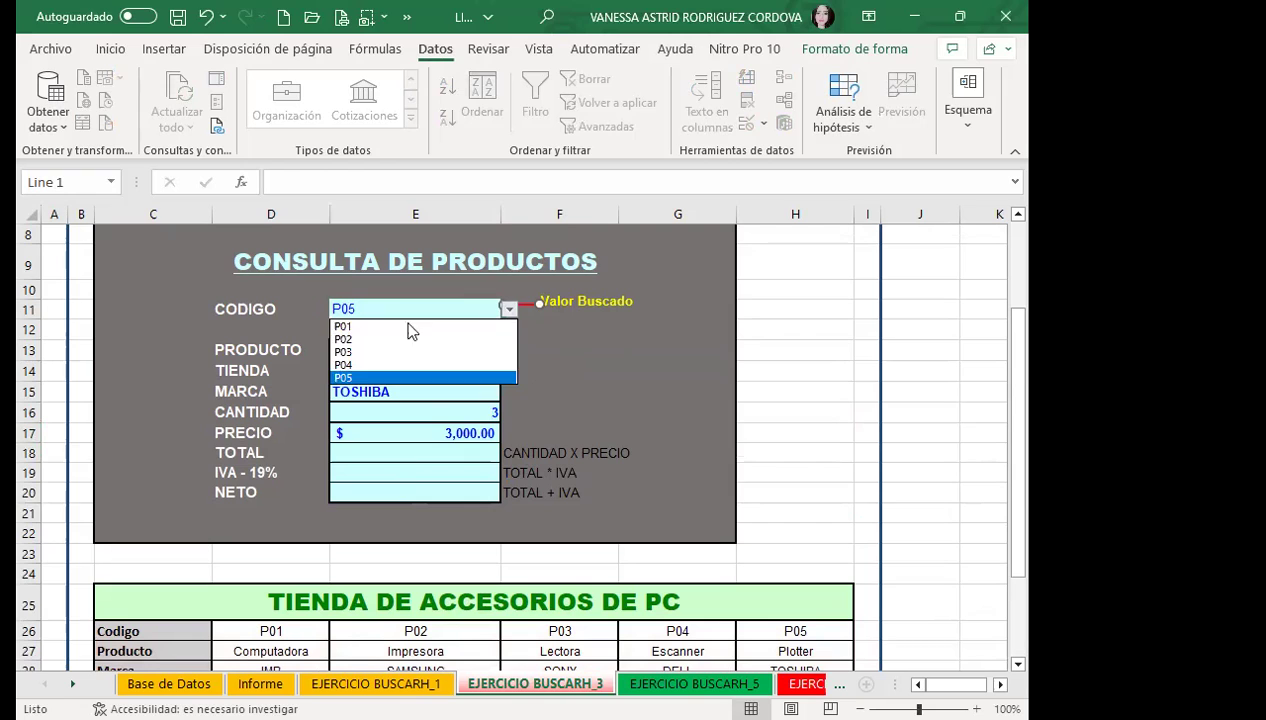
left_click(363, 339)
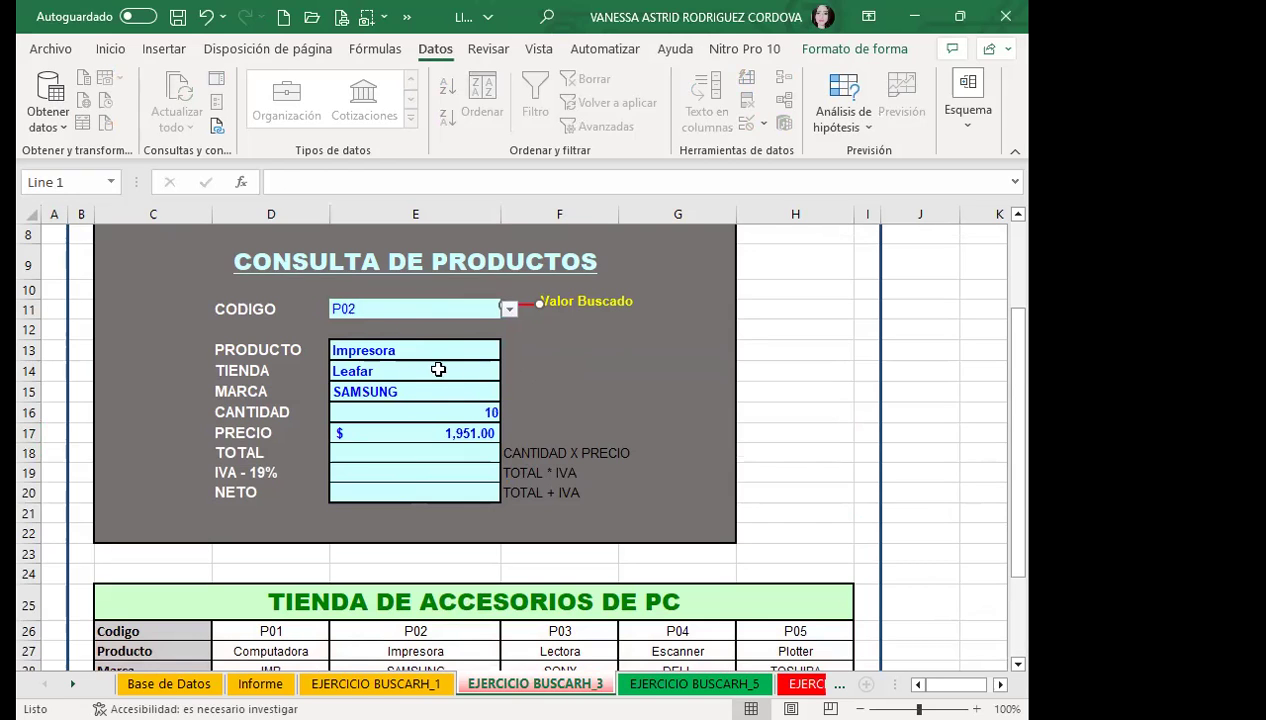
left_click(370, 451)
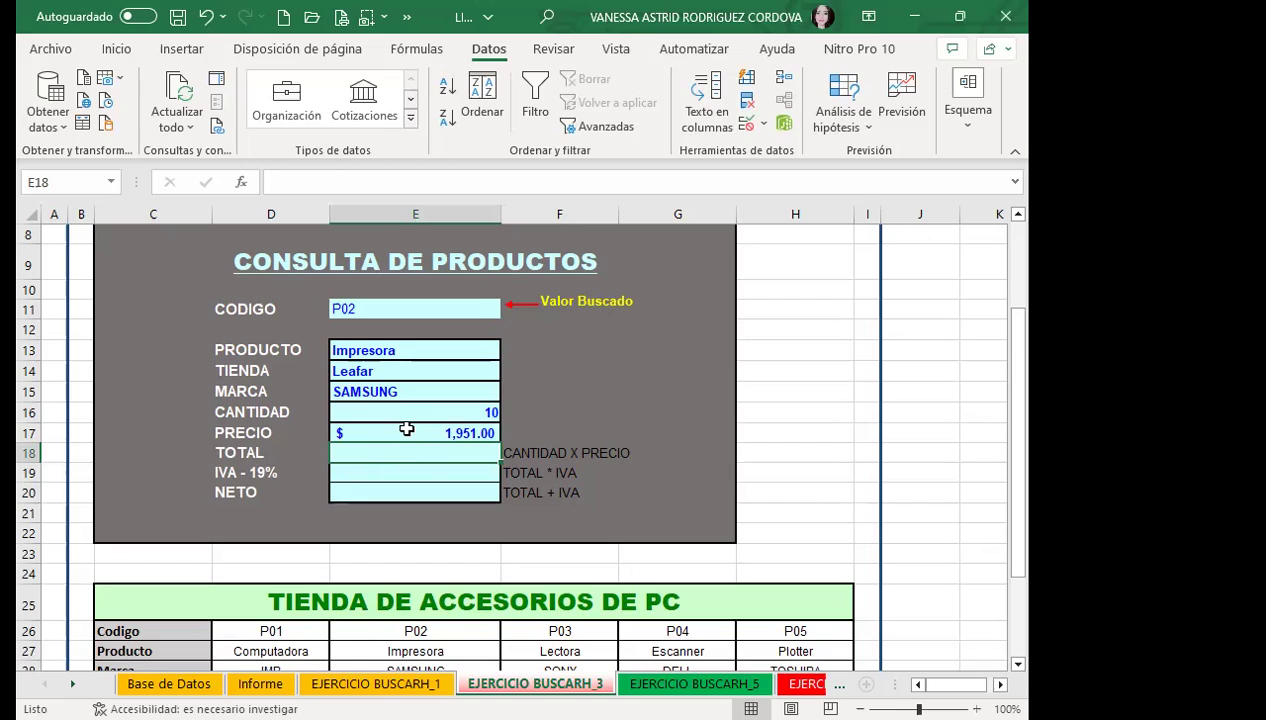
- Enter =E16*E17 in the TOTAL cell E18, giving $19,510.00
type("=")
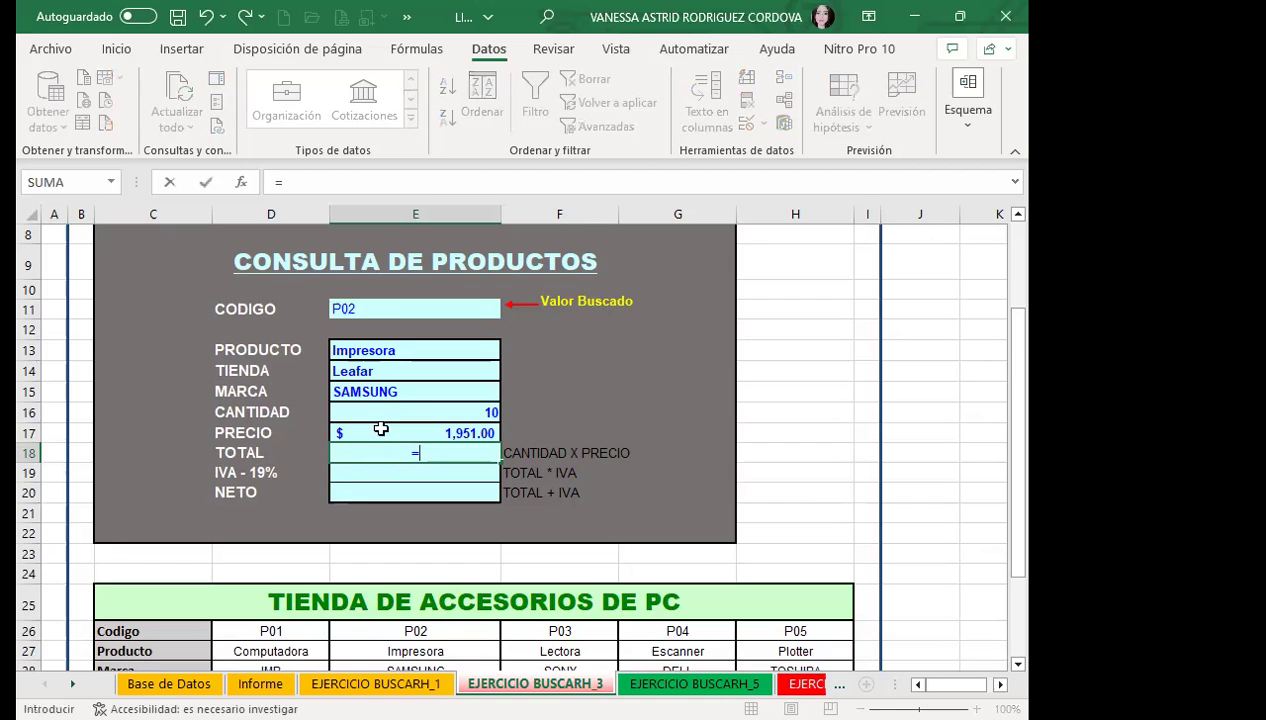
left_click(408, 411)
type("*")
left_click(434, 436)
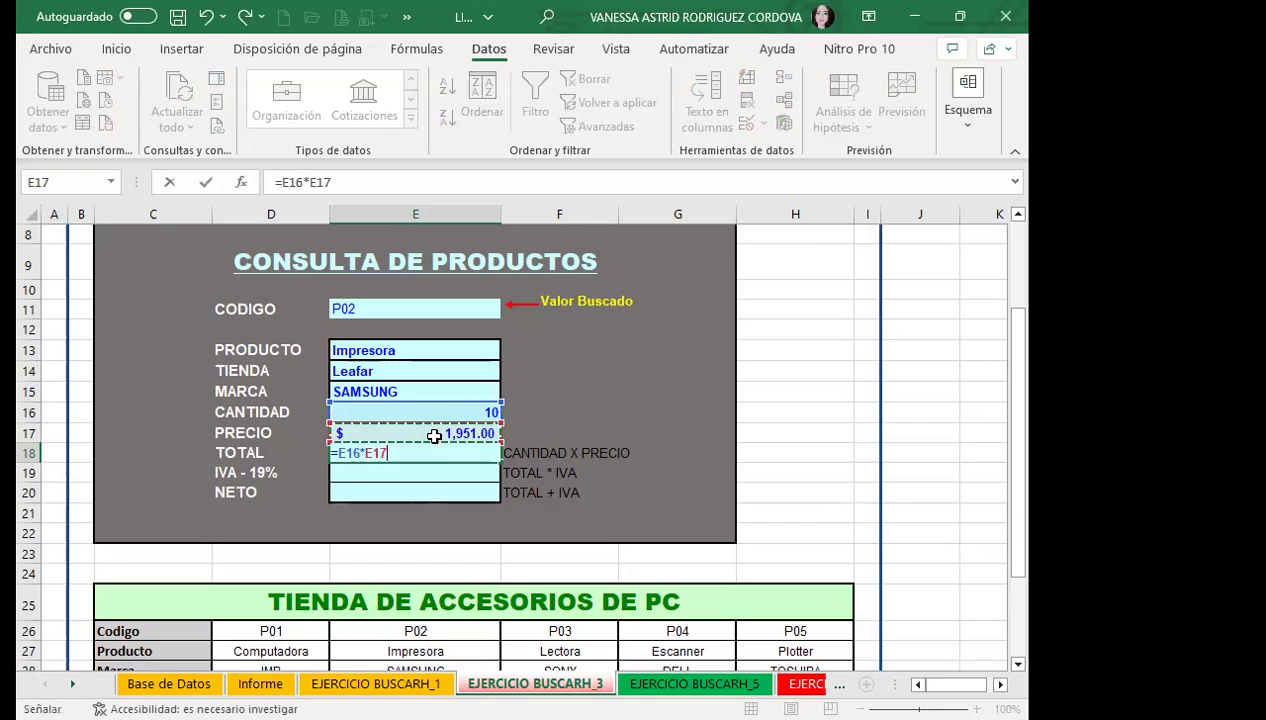
key("Return")
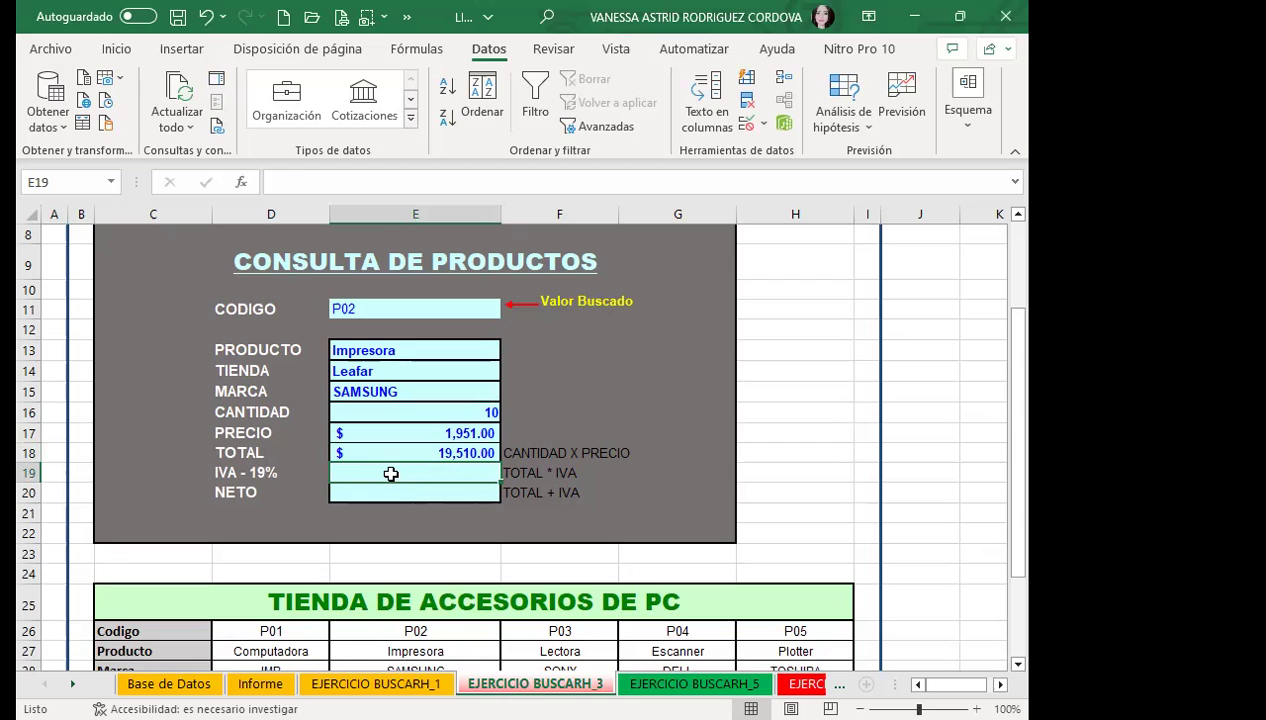
- Enter =E18*19% in E19 so IVA - 19% shows $3,706.90
type("=")
left_click(402, 453)
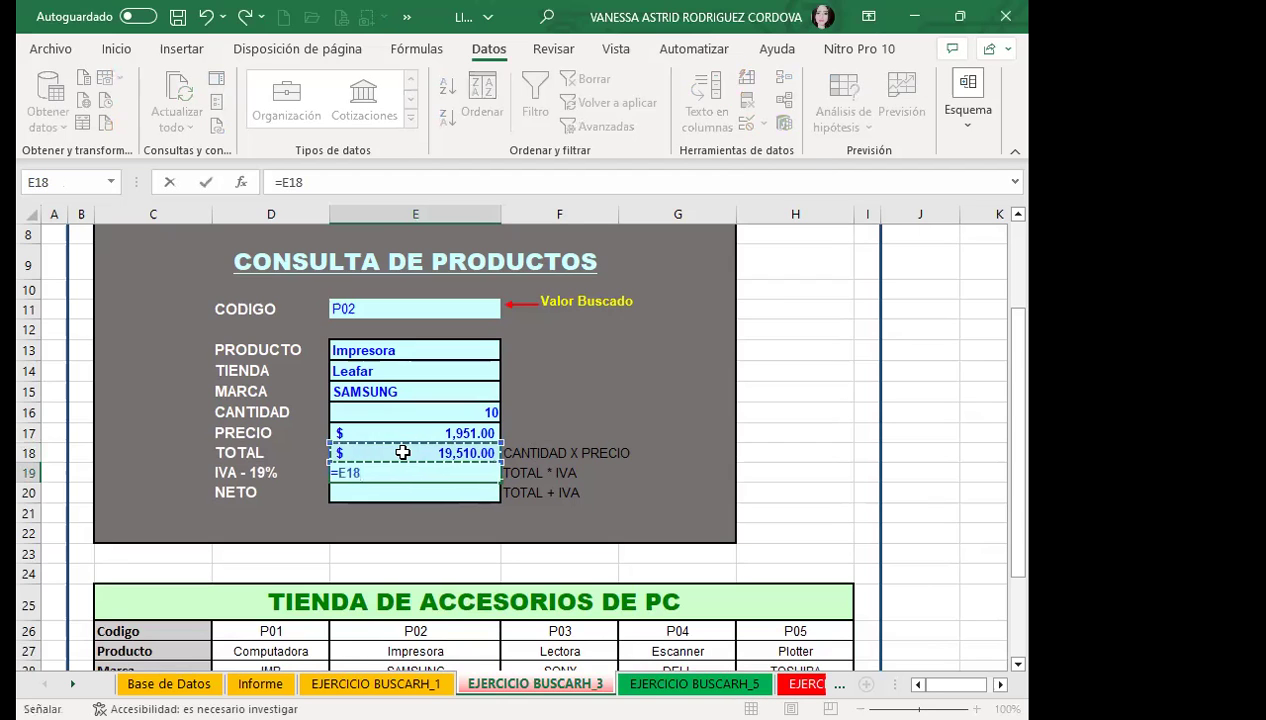
type("*19")
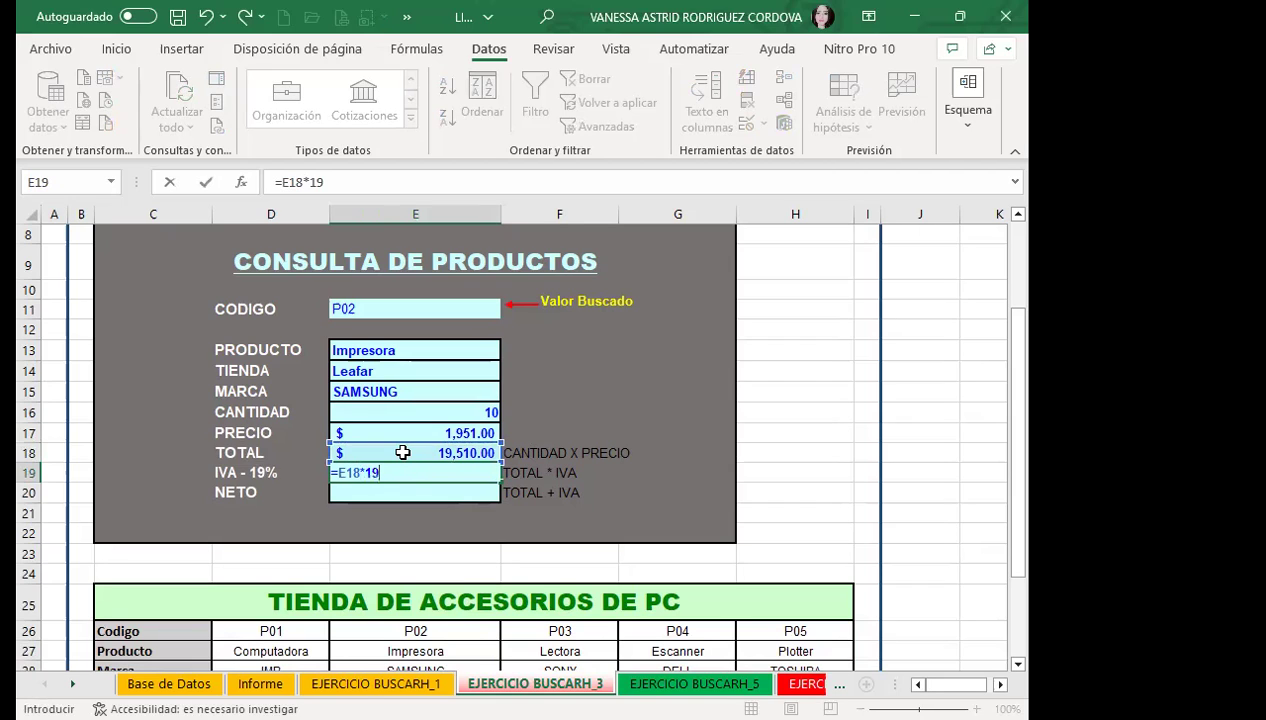
type("%")
key("Return")
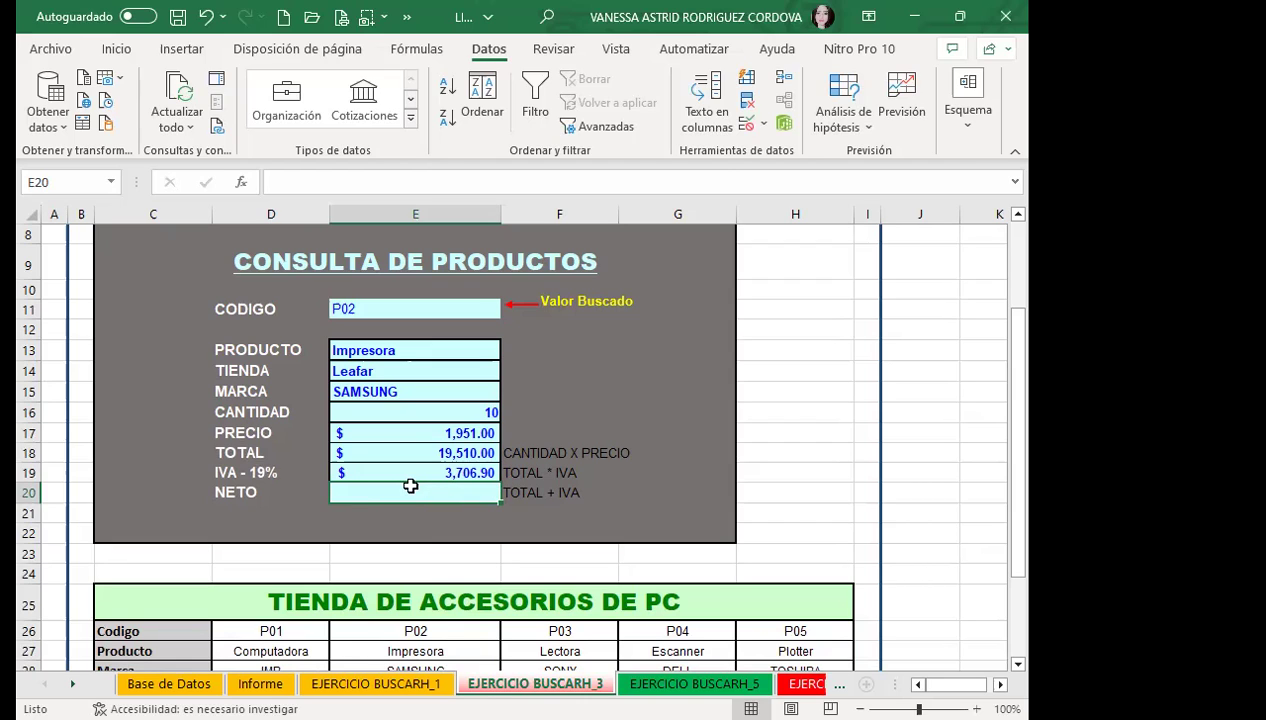
- Enter =E18+E19 in the NETO cell E20, giving $23,216.90
type("=")
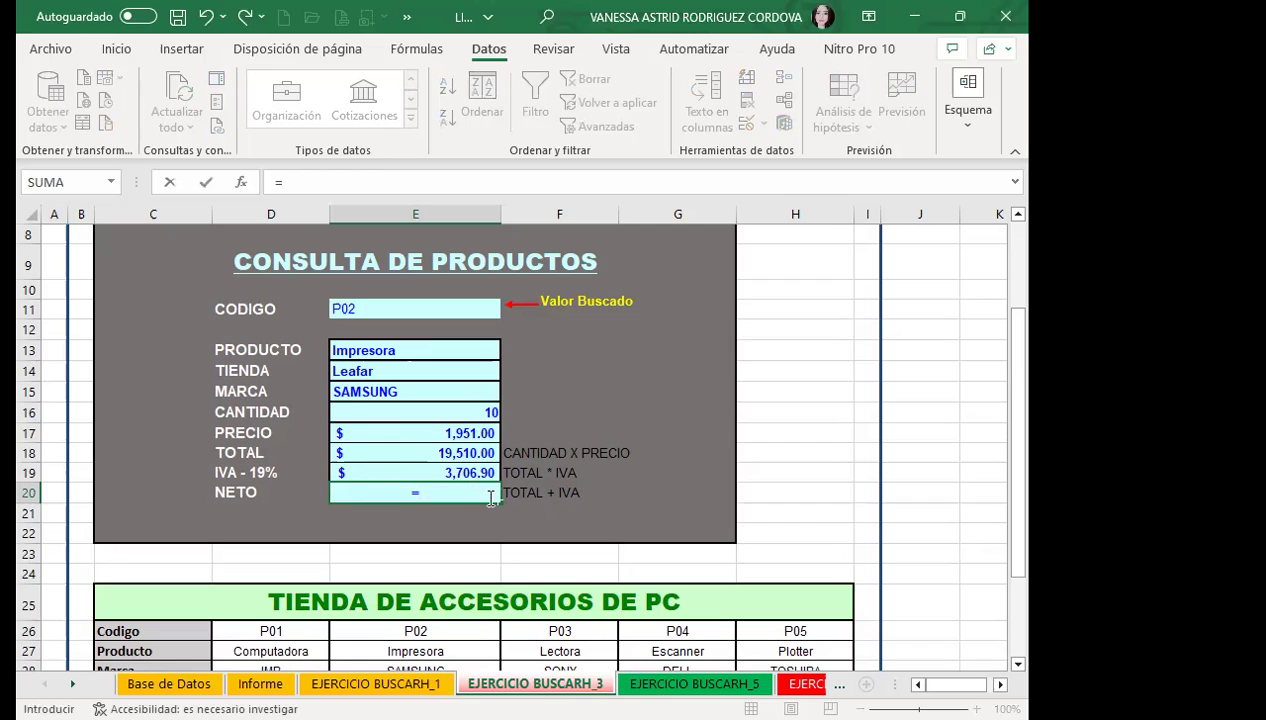
left_click(379, 456)
type("+")
left_click(397, 468)
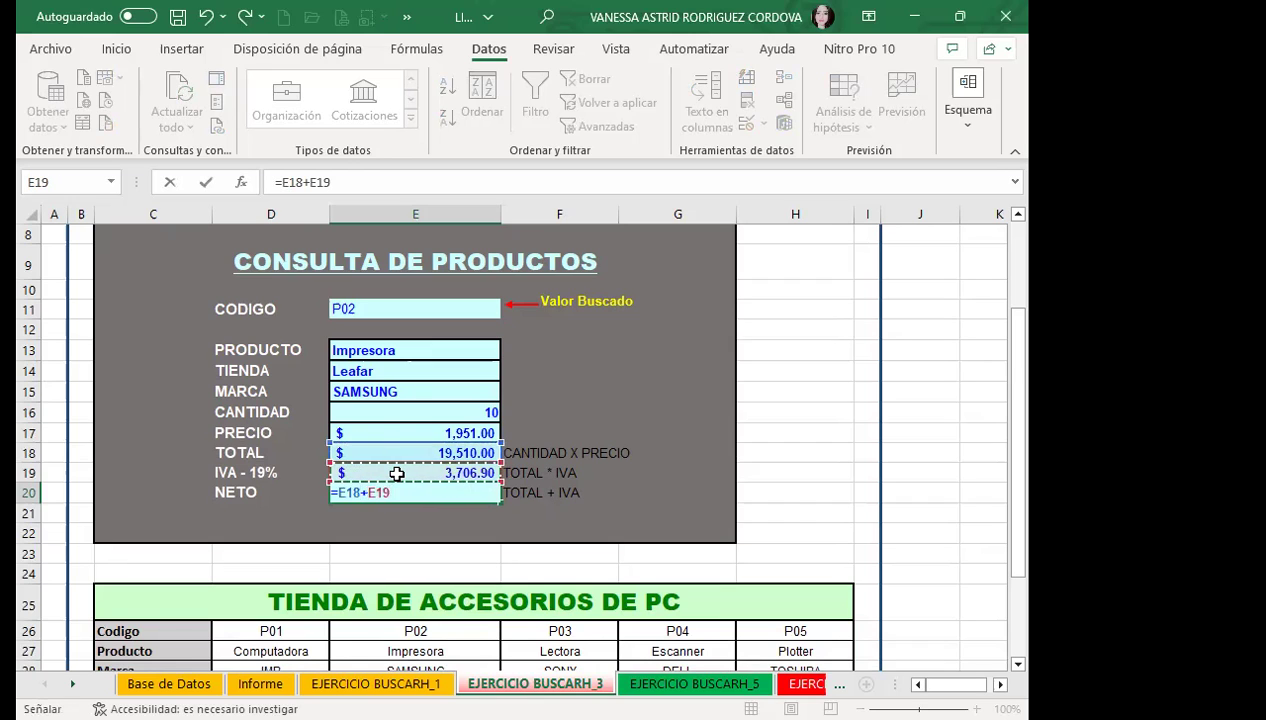
key("Return")
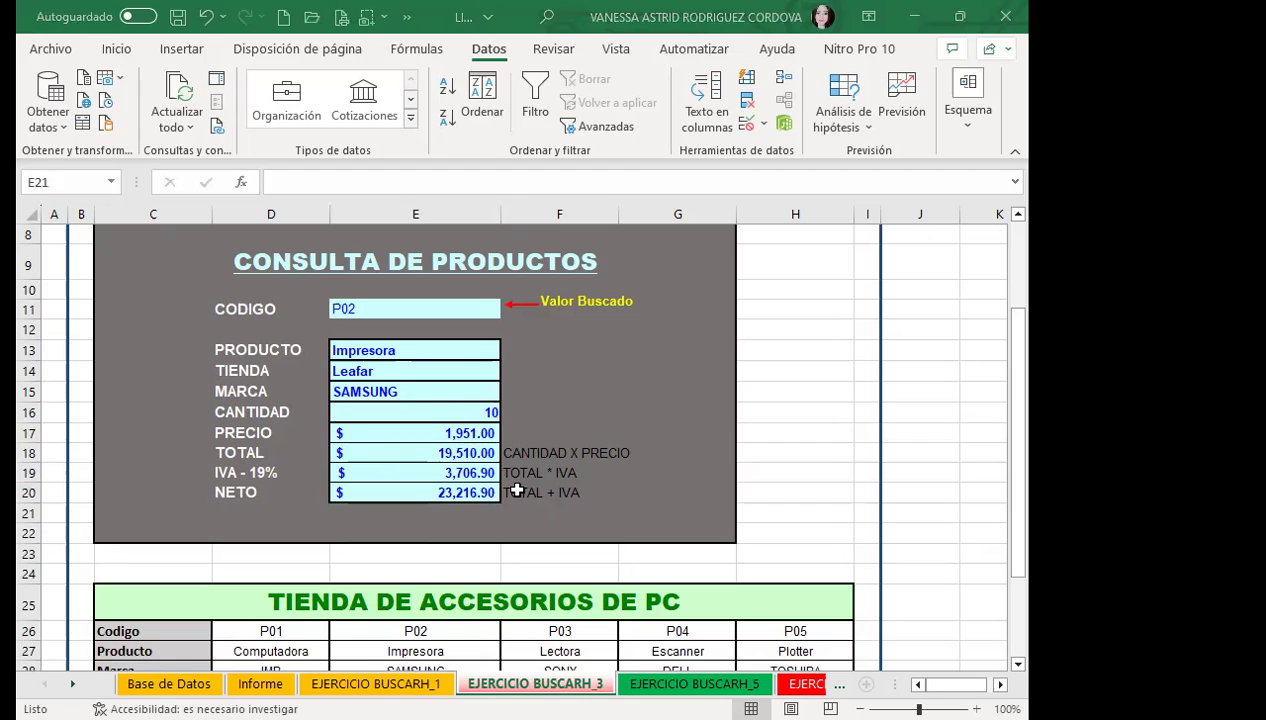
left_click(395, 455)
left_click(397, 472)
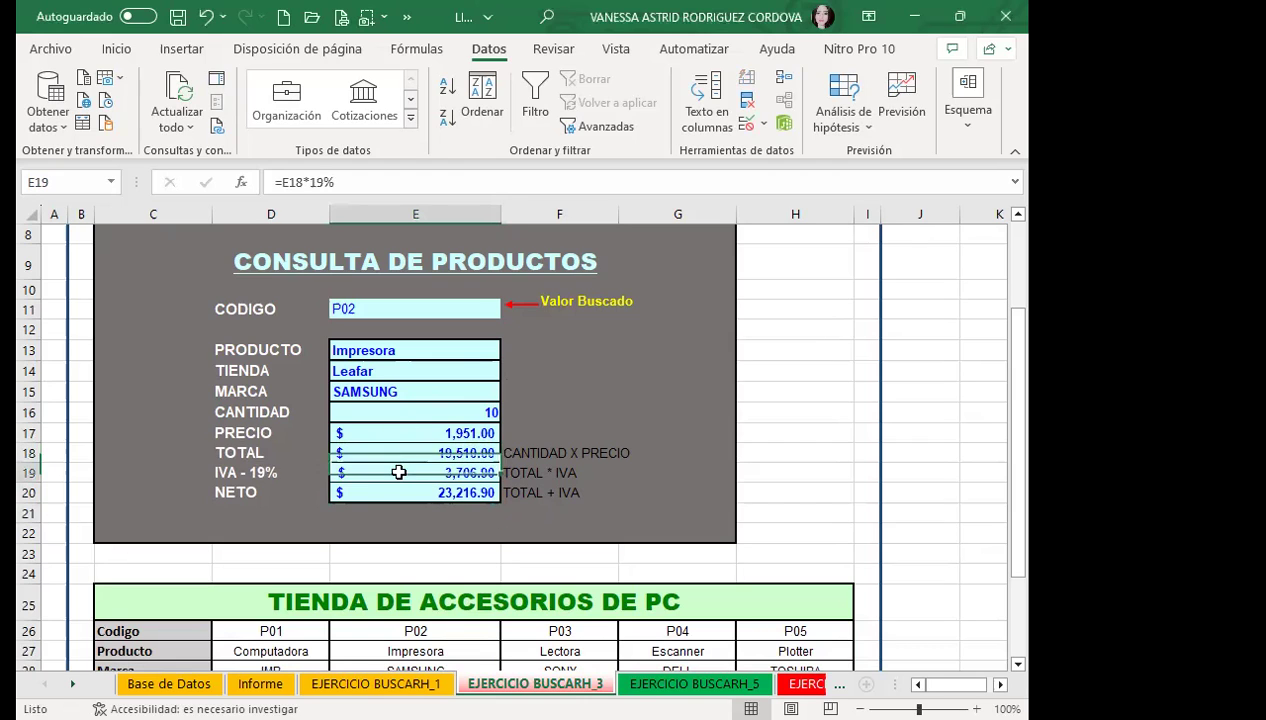
left_click(395, 492)
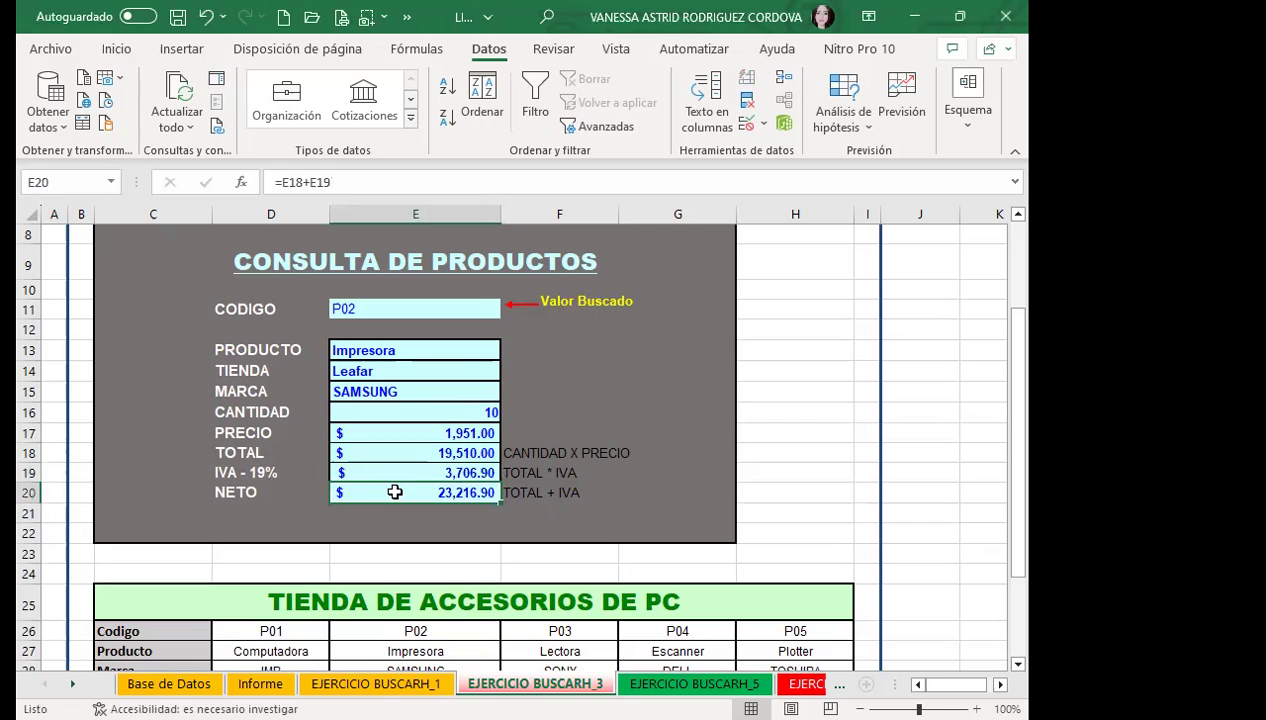
left_click(393, 433)
left_click(402, 411)
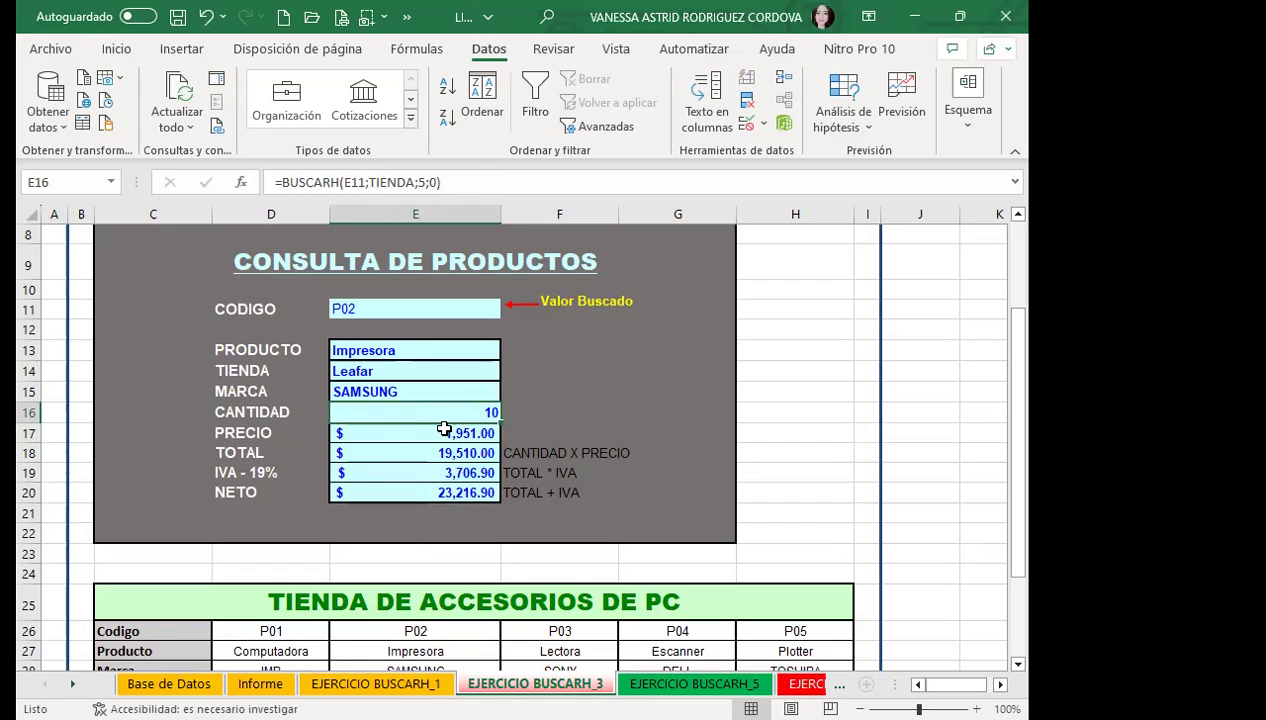
left_click(389, 433)
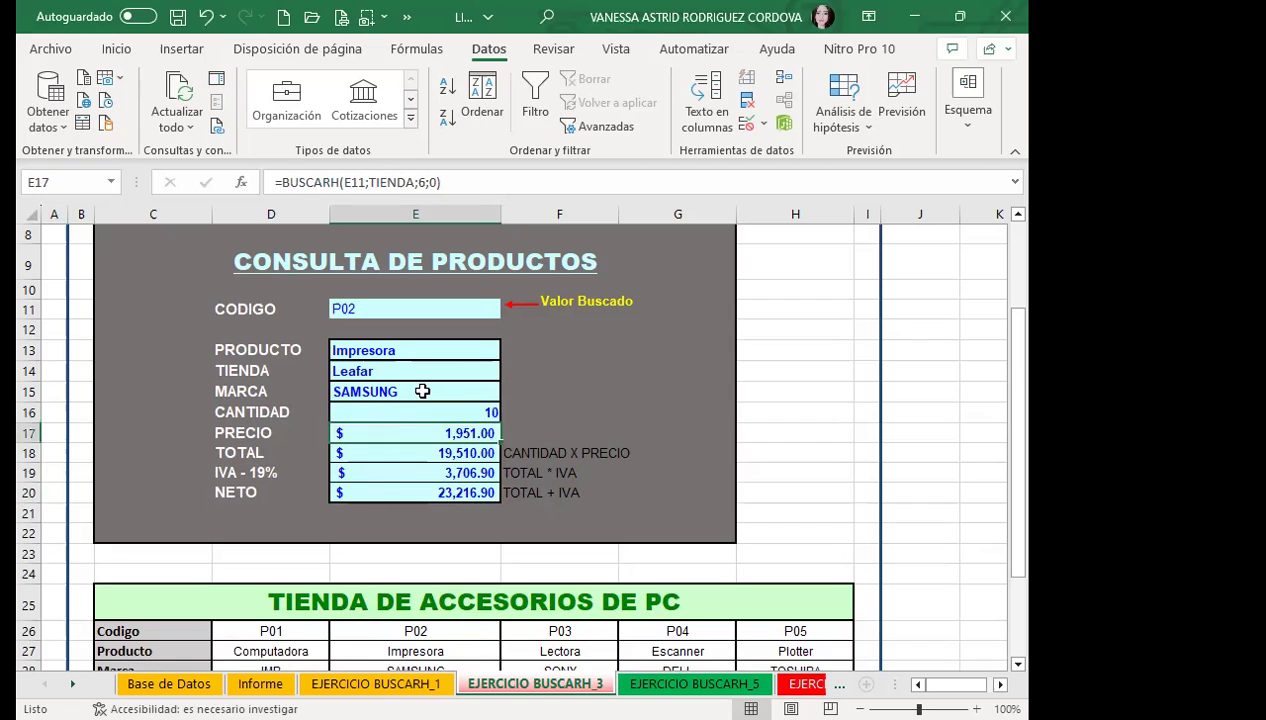
- Switch the code in E11 to P01 and review the results and E18 total formula
left_click(480, 314)
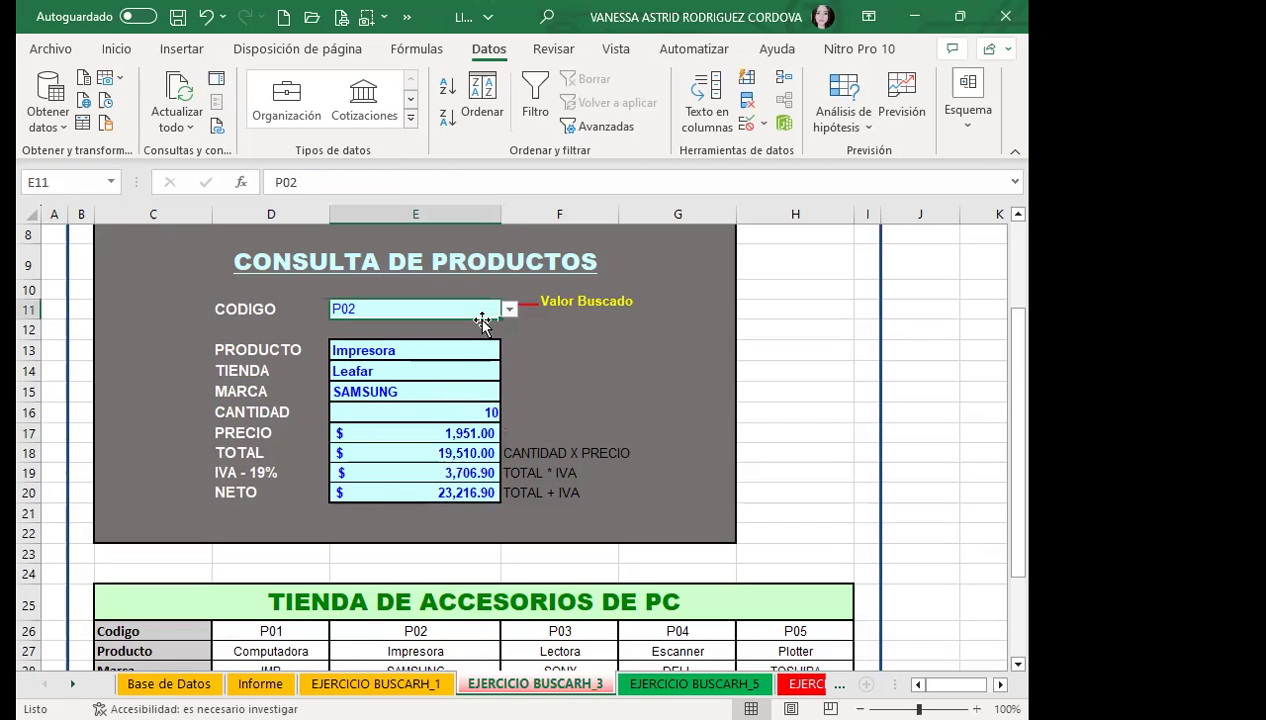
left_click(510, 313)
left_click(362, 326)
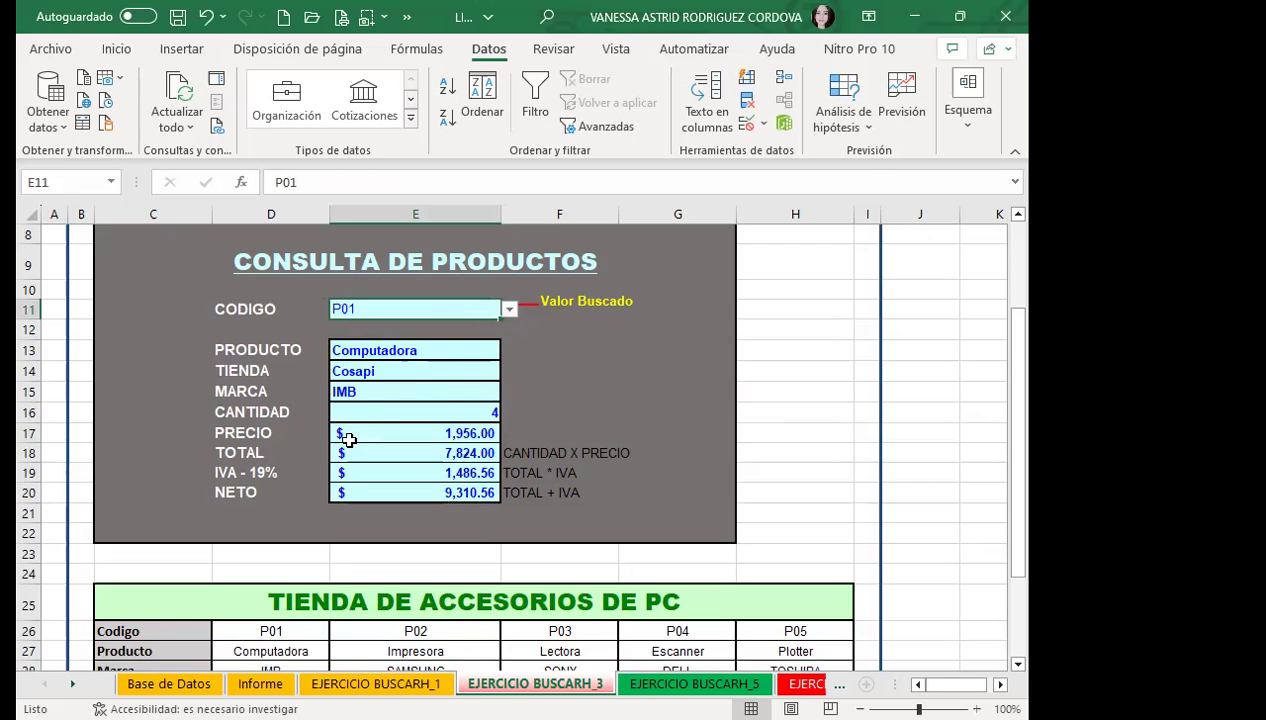
scroll(360, 470, "down", 3)
scroll(357, 476, "down", 1)
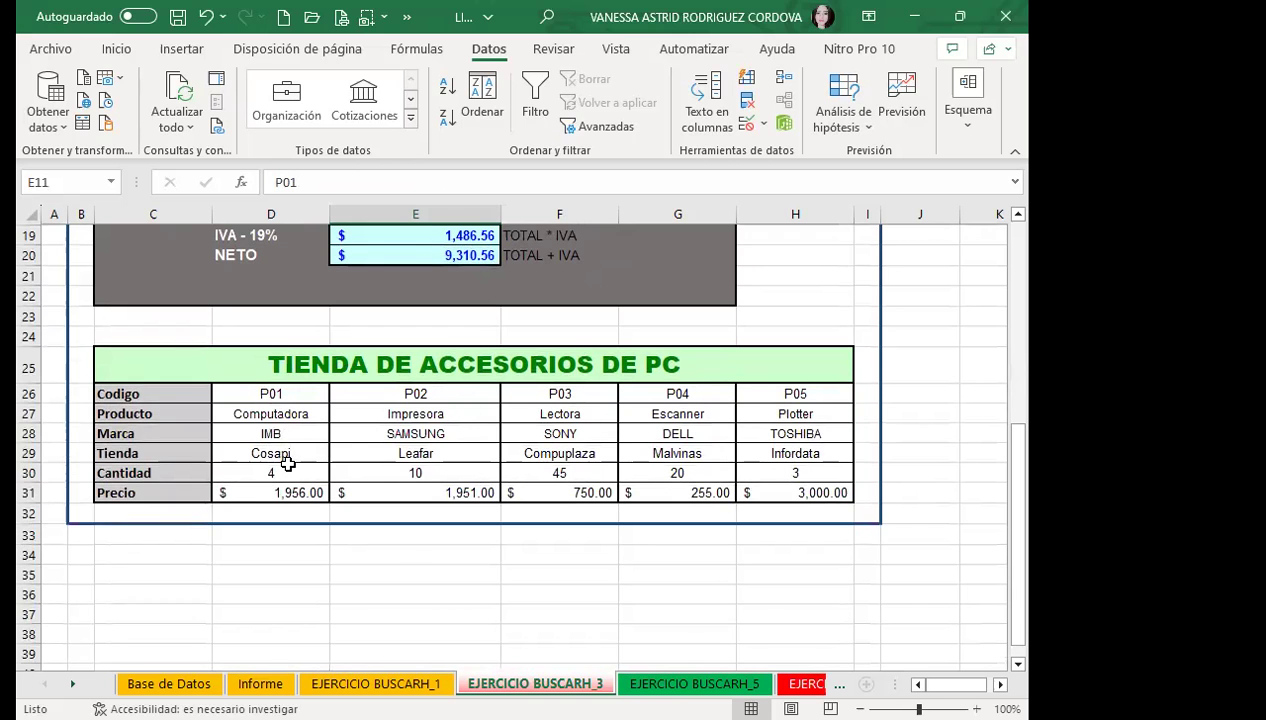
scroll(287, 465, "up", 3)
scroll(286, 458, "up", 2)
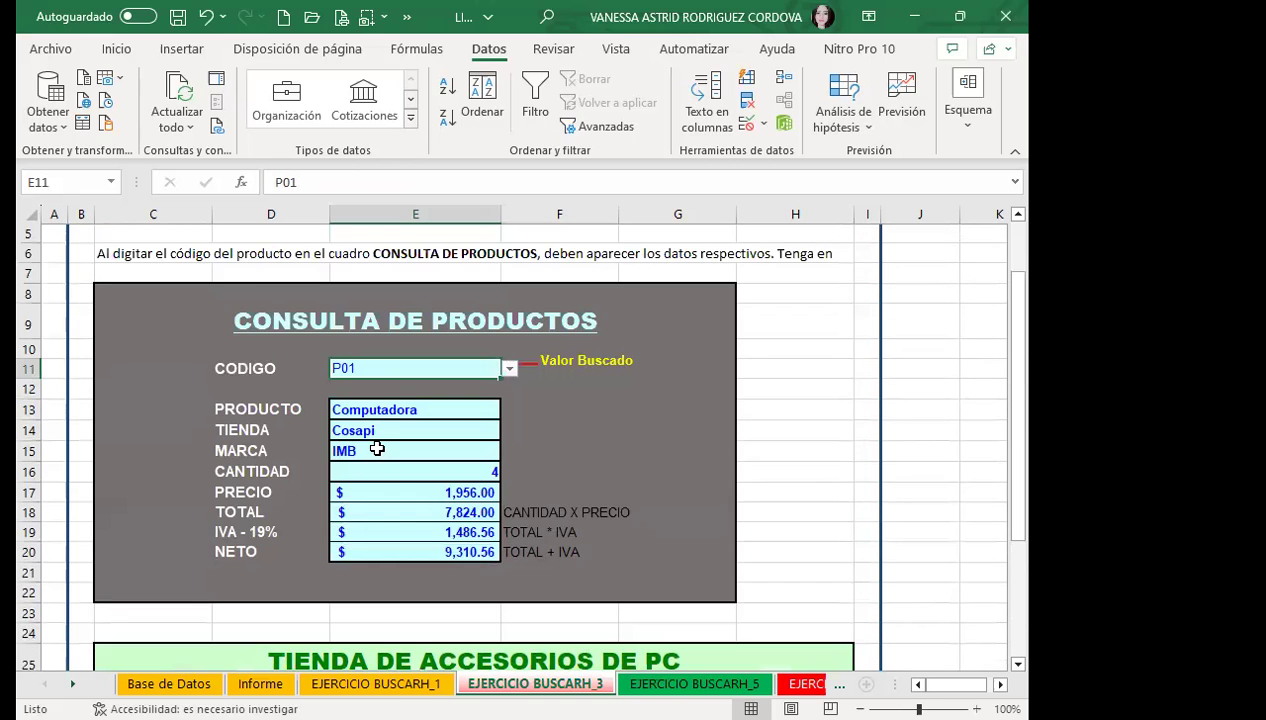
scroll(377, 449, "down", 1)
left_click(375, 457)
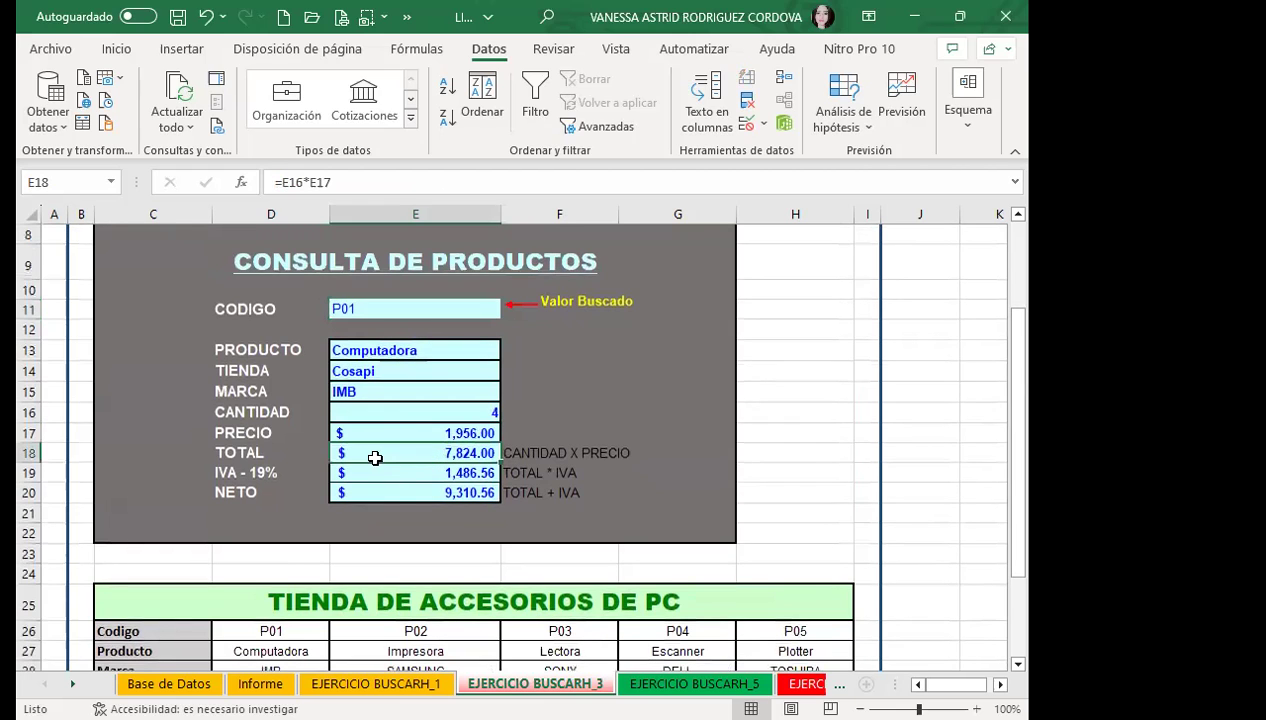
- Pick code P04 so the query shows Escanner, Malvinas, DELL and NETO $6,069.00
left_click(483, 309)
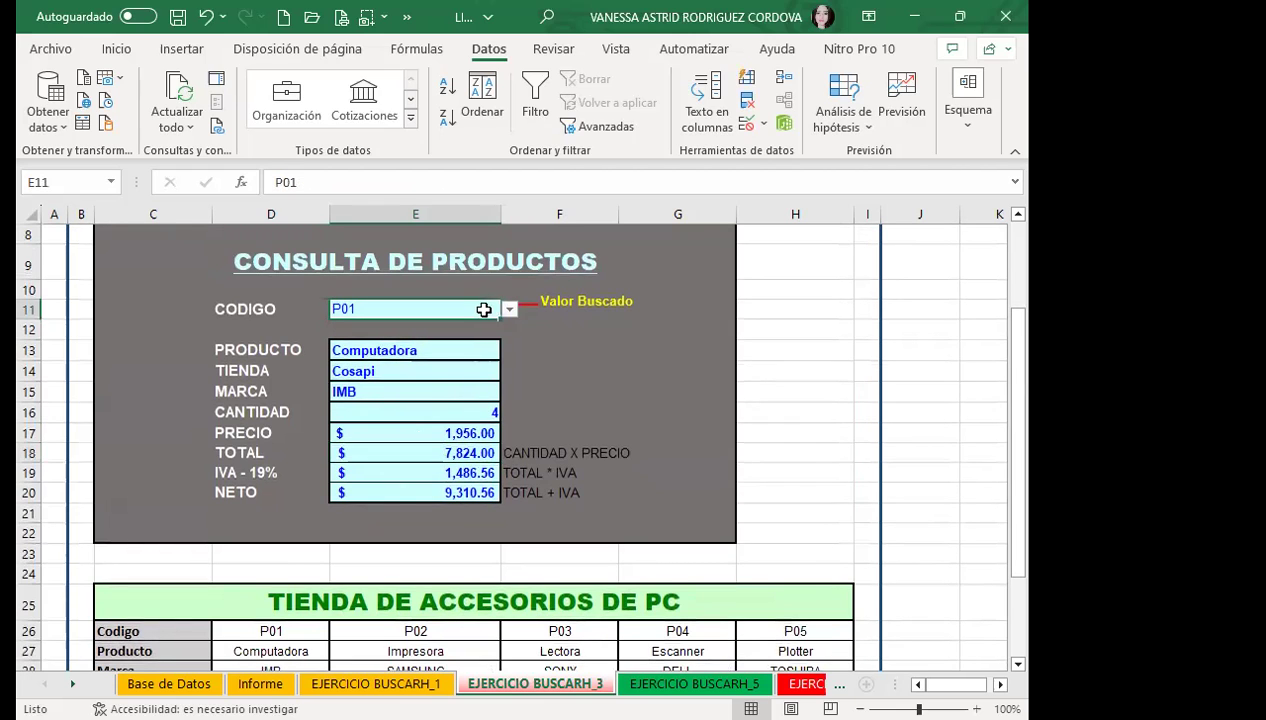
left_click(509, 309)
left_click(390, 361)
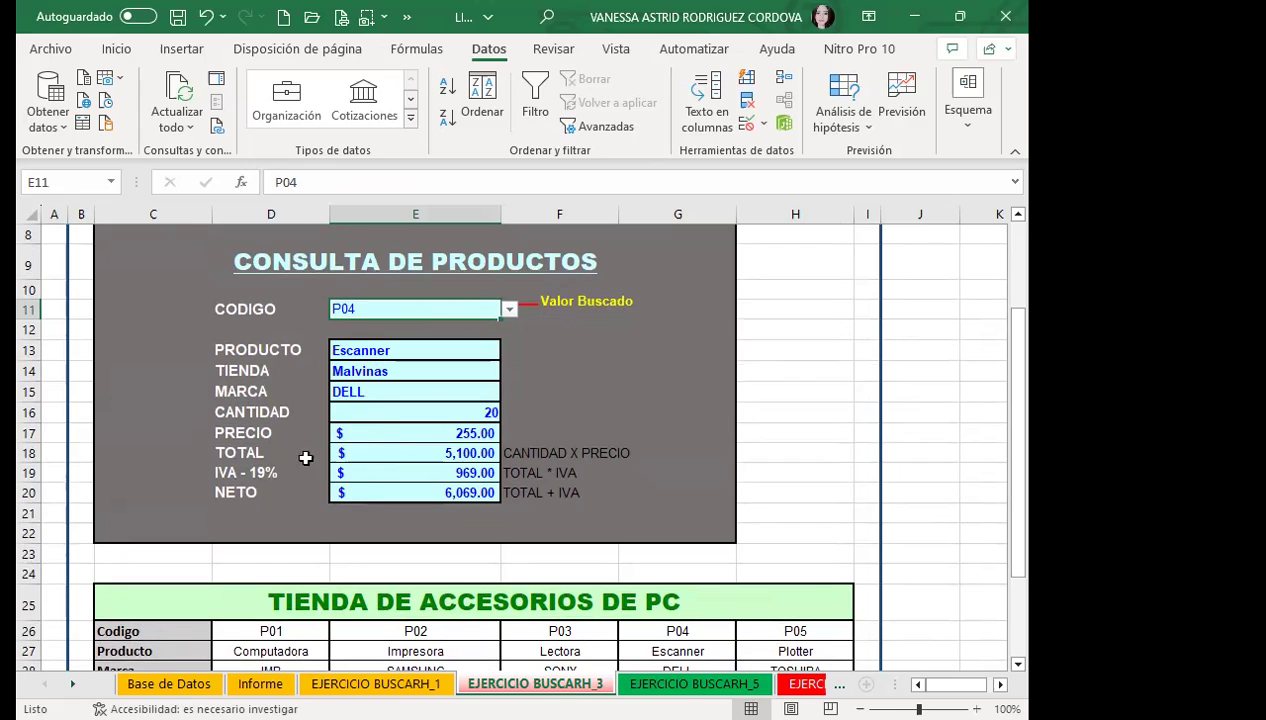
- Review the formulas in E19, E20, E18 and E13
left_click(414, 474)
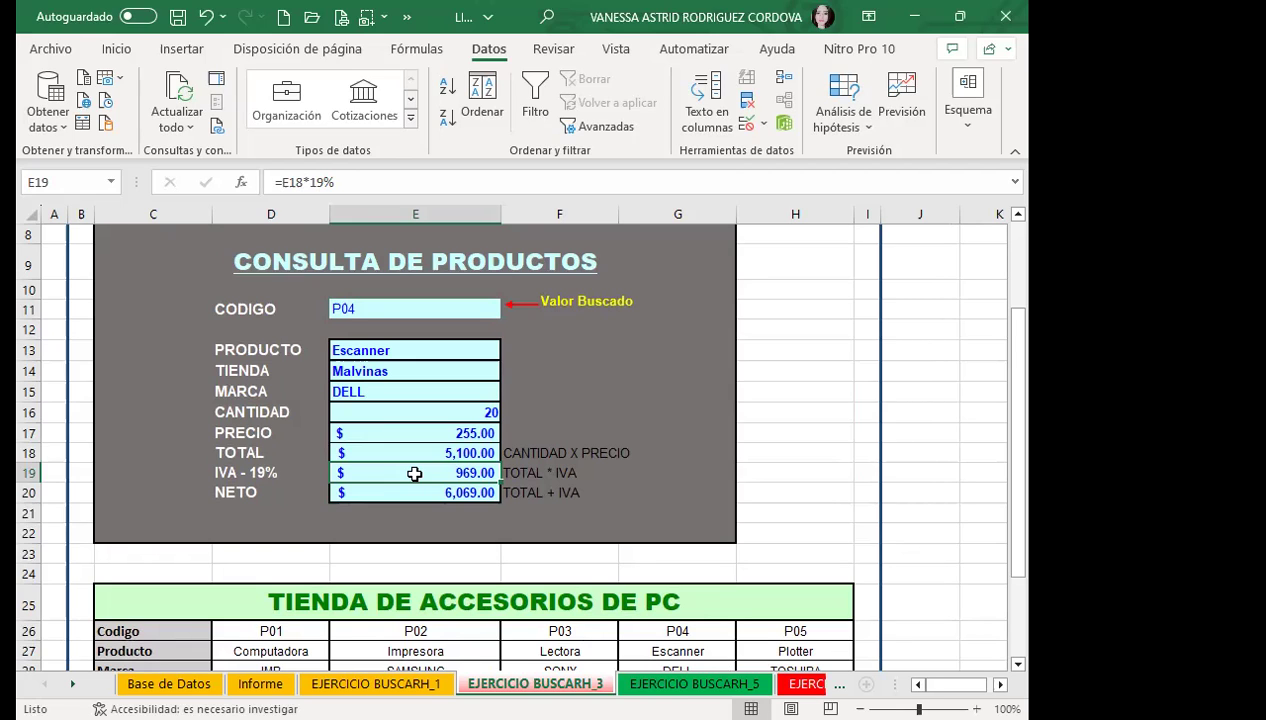
left_click(420, 490)
left_click(418, 454)
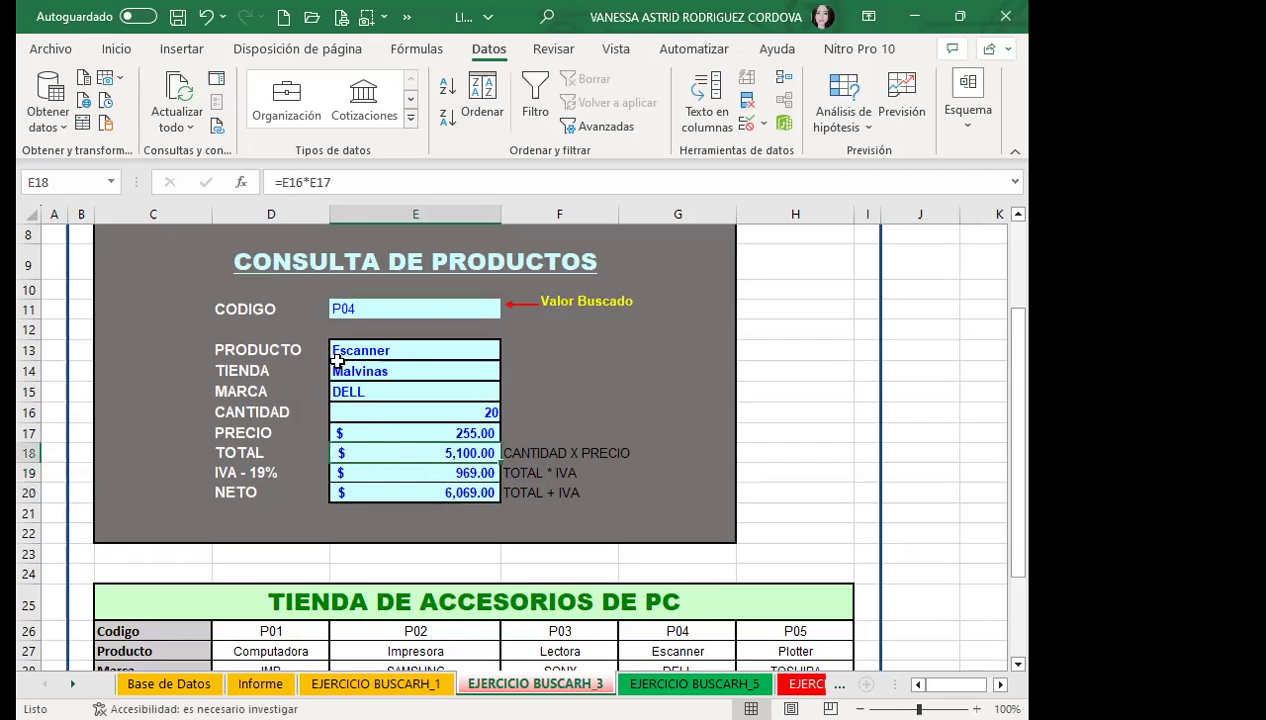
left_click(398, 350)
- Try another code from the E11 list and recheck the E13 and E14 lookup formulas
left_click(430, 309)
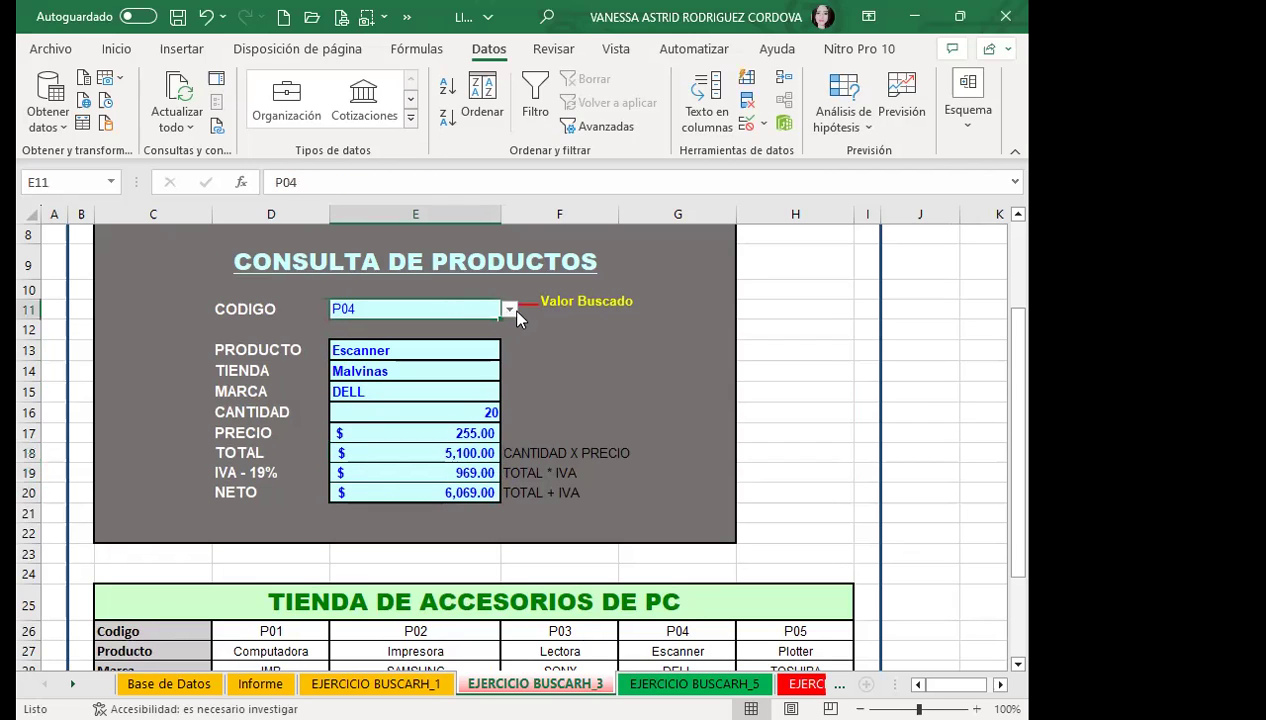
left_click(510, 309)
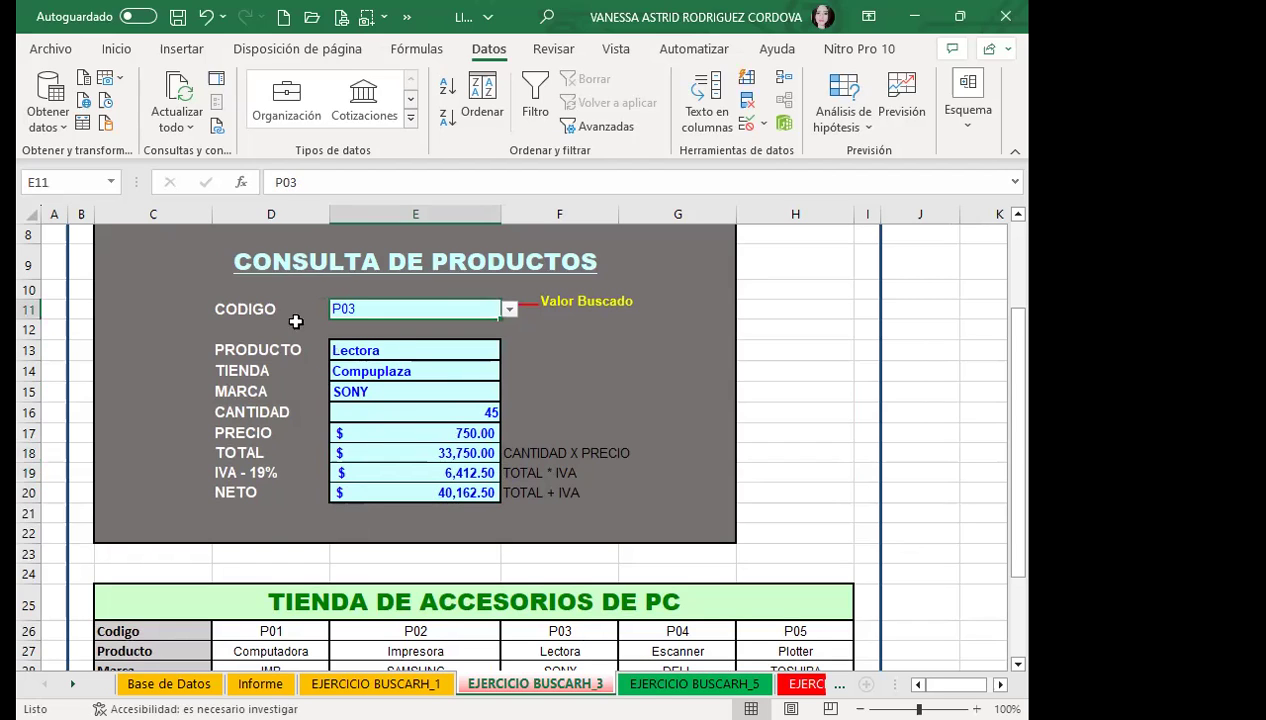
left_click(369, 530)
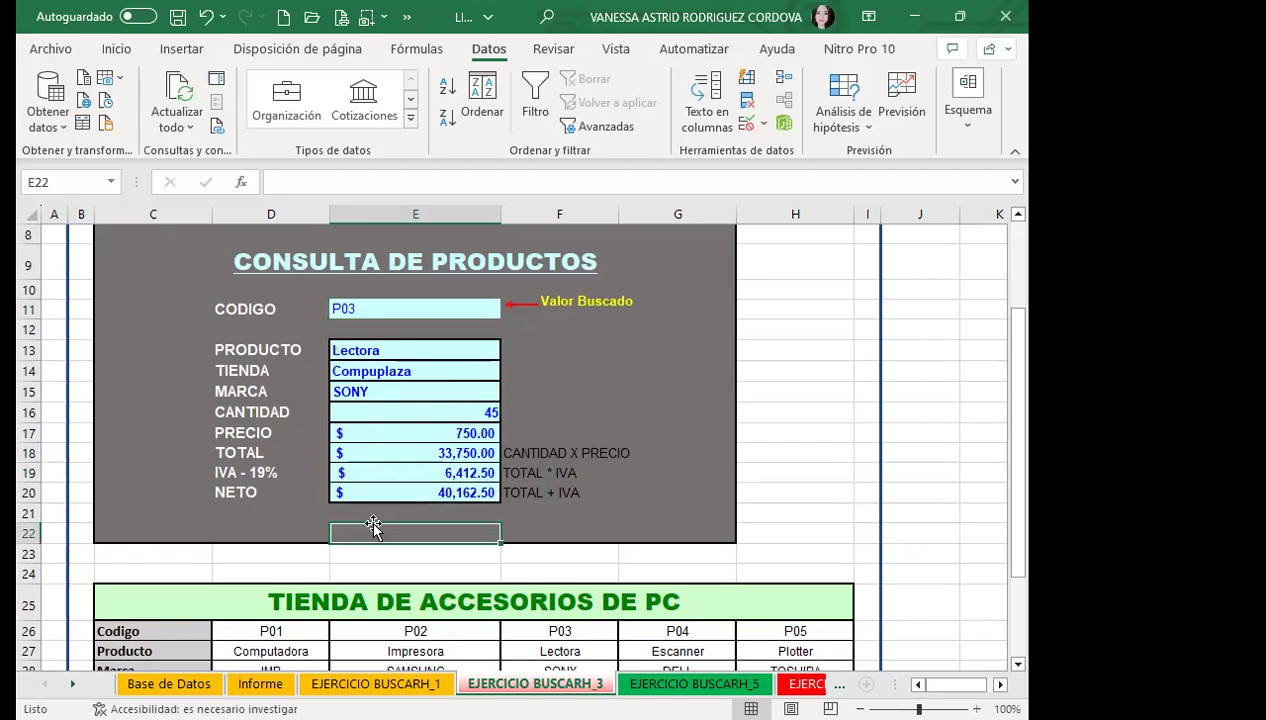
left_click(407, 351)
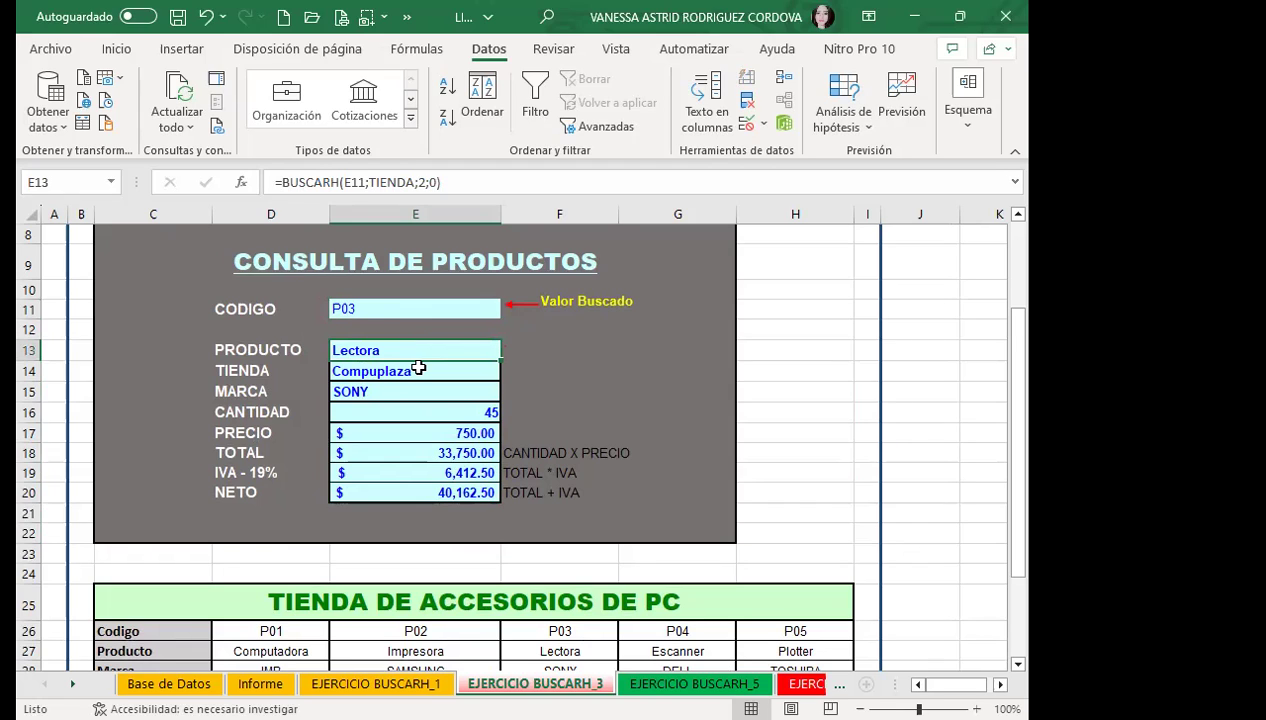
left_click(418, 371)
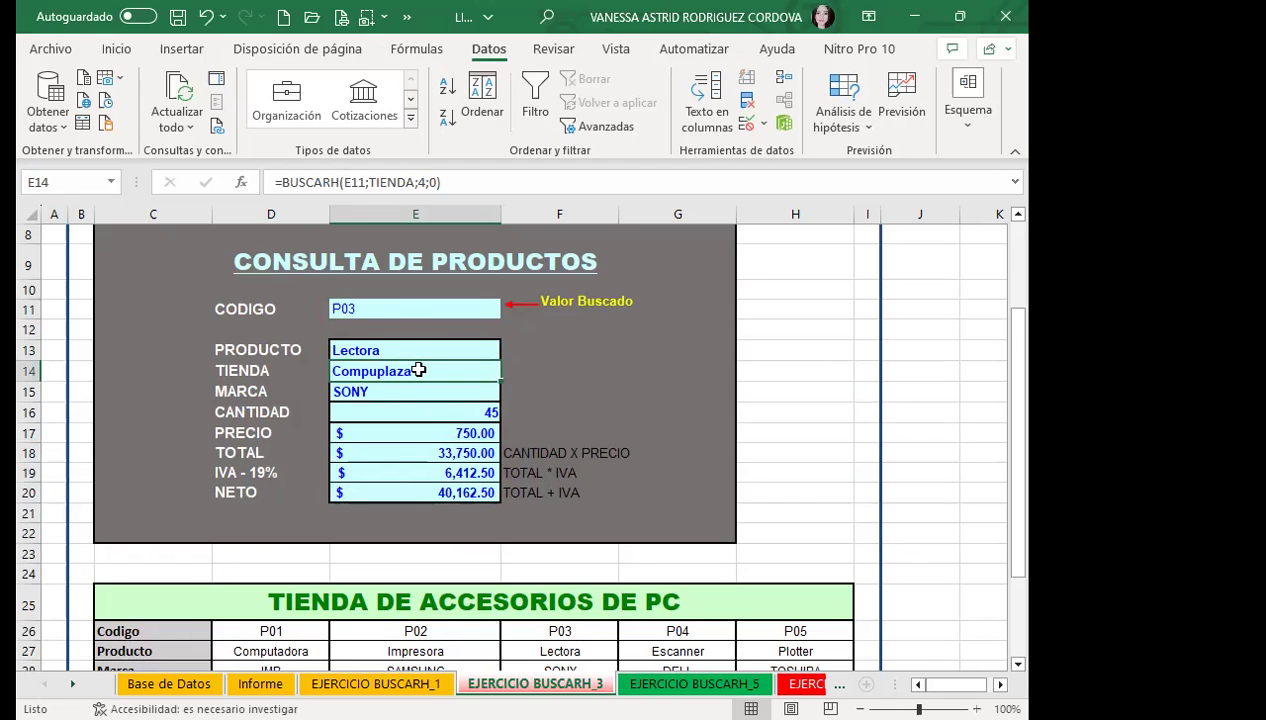
- Set the code back to P02, showing Impresora, Leafar, SAMSUNG and NETO $23,216.90
left_click(406, 309)
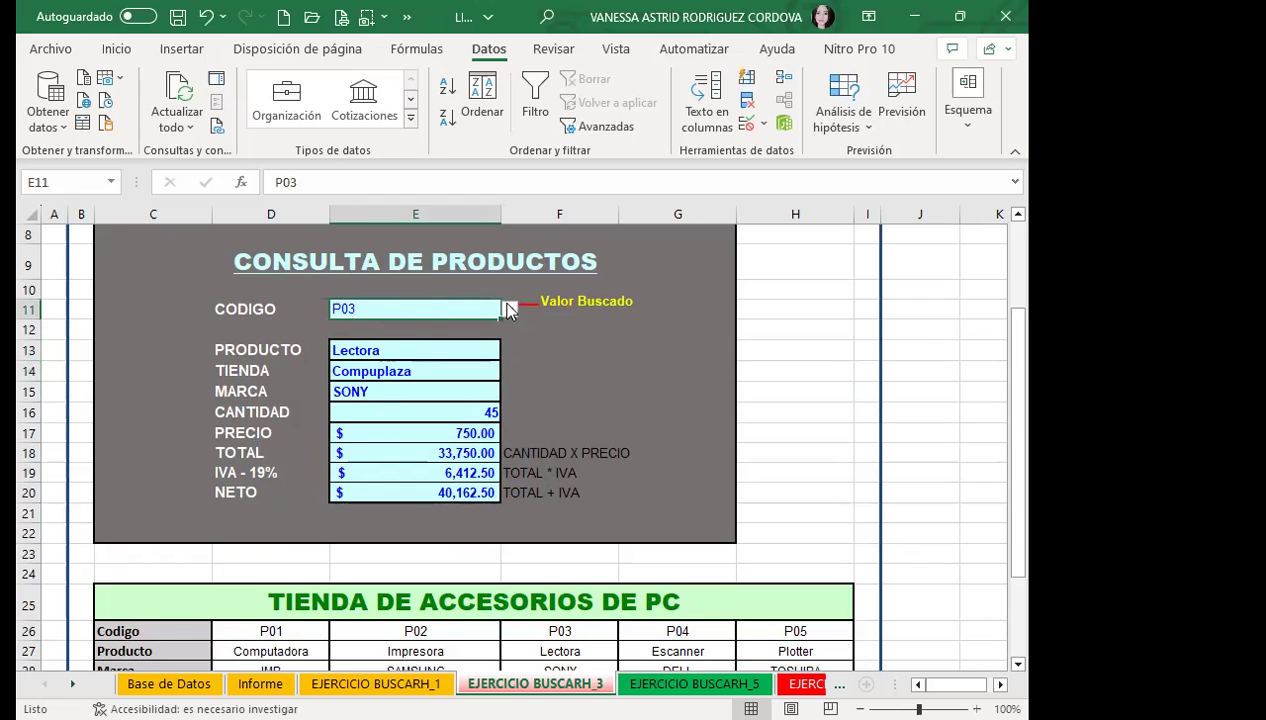
left_click(508, 310)
left_click(412, 330)
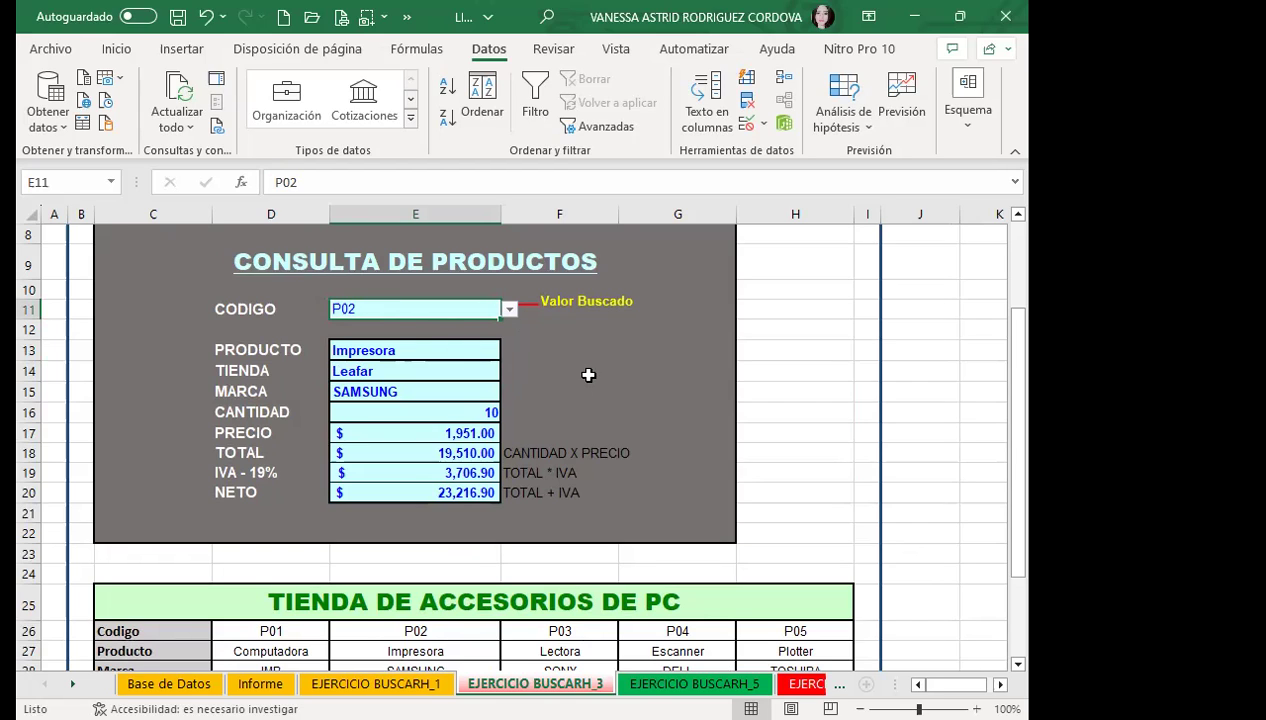
left_click(588, 371)
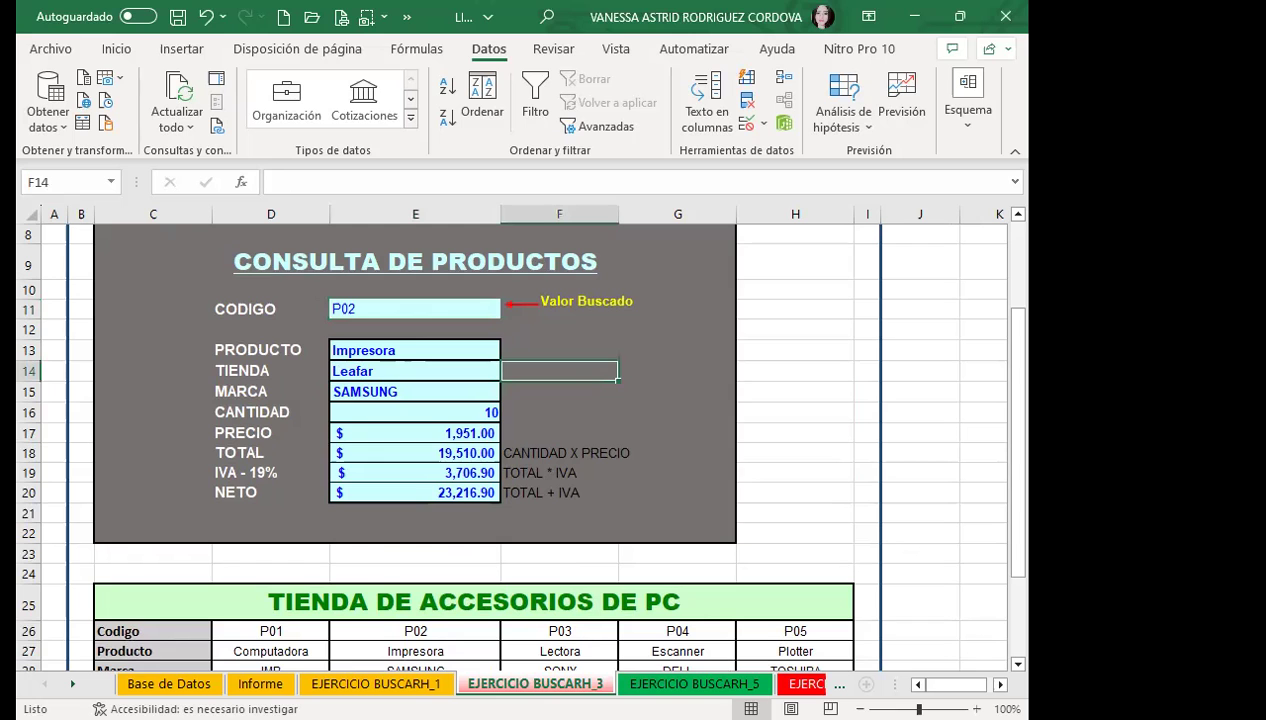
- Move three sheets ahead to BUSCARX with Ctrl+PageDown and select the Código query cell F8
key("ctrl+Page_Down")
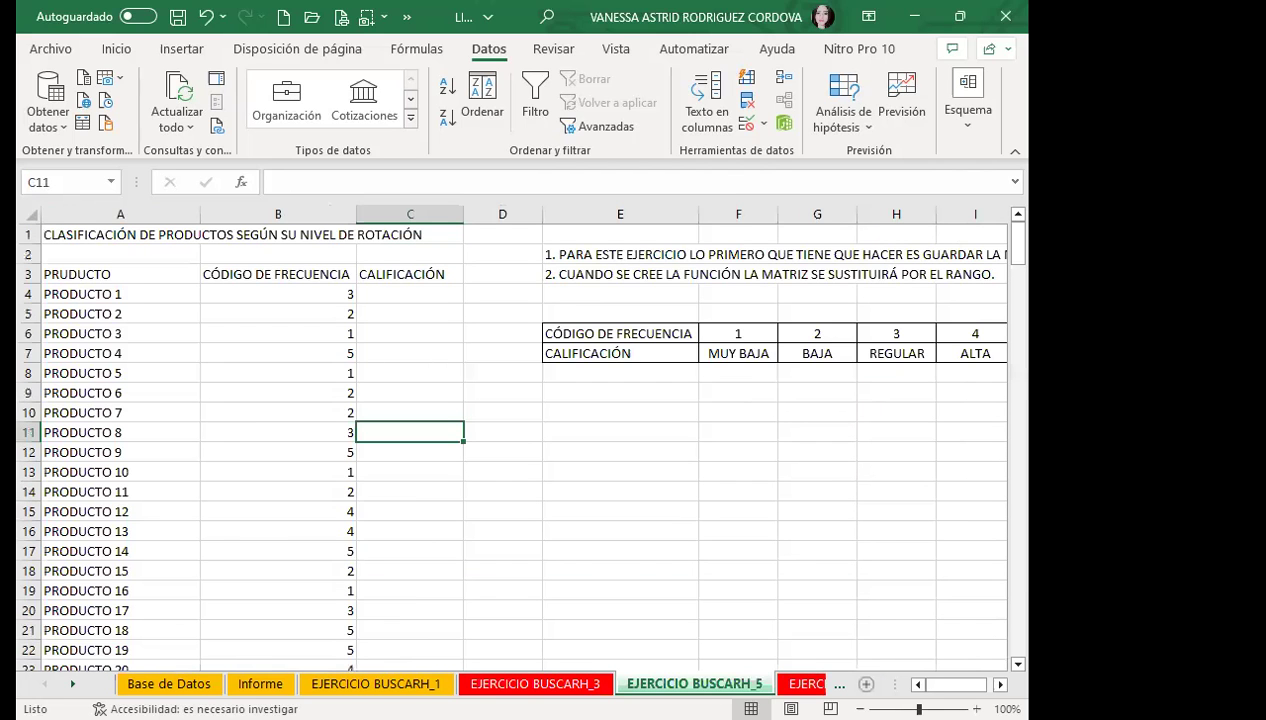
key("ctrl+Page_Down")
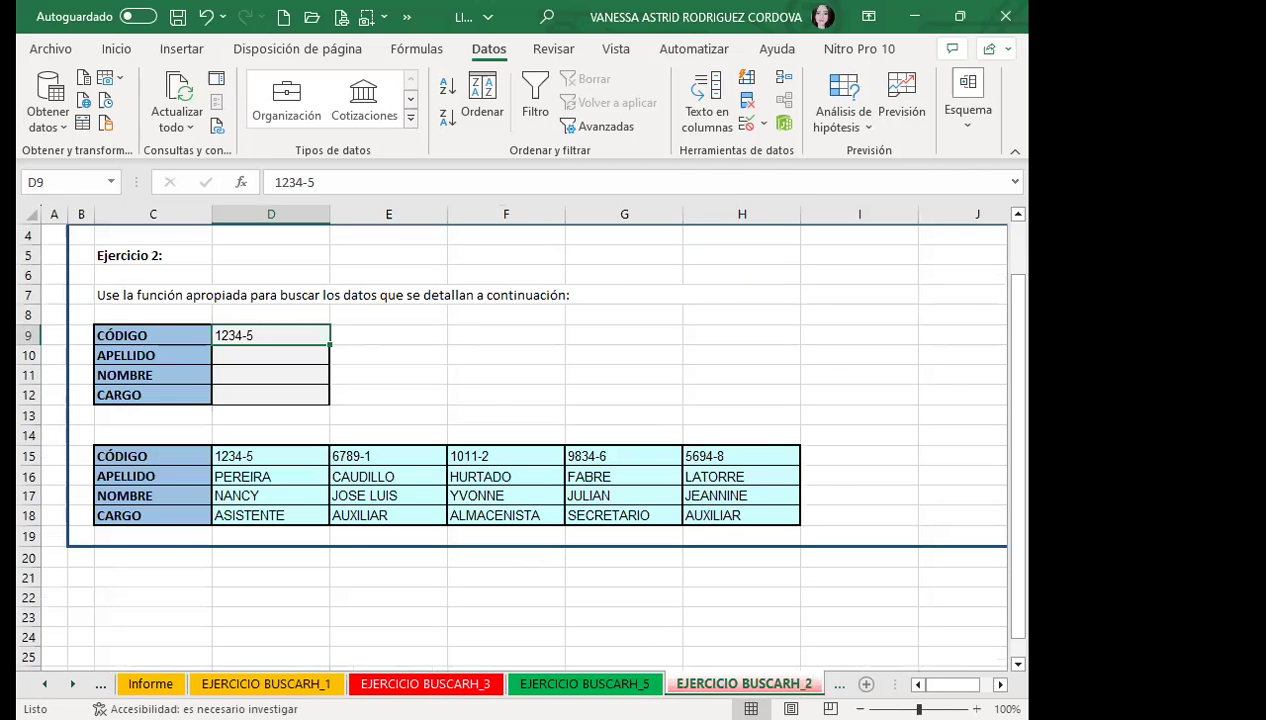
key("ctrl+Page_Down")
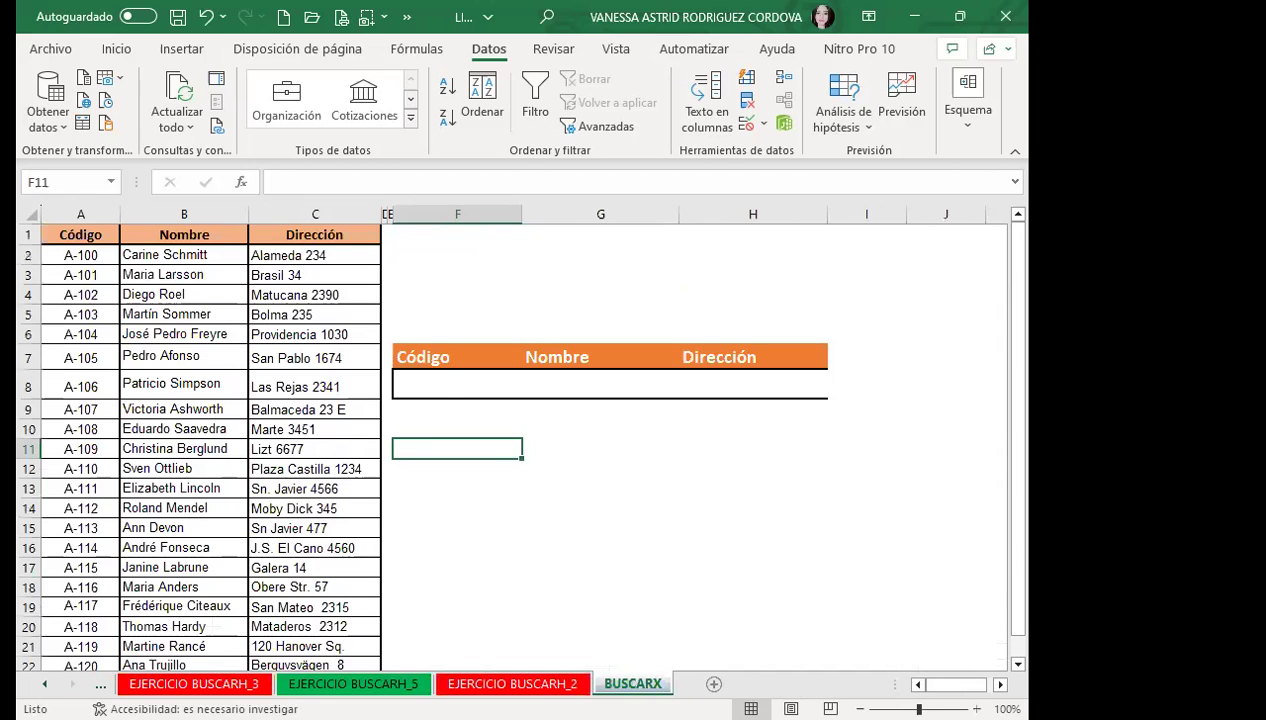
left_click(444, 379)
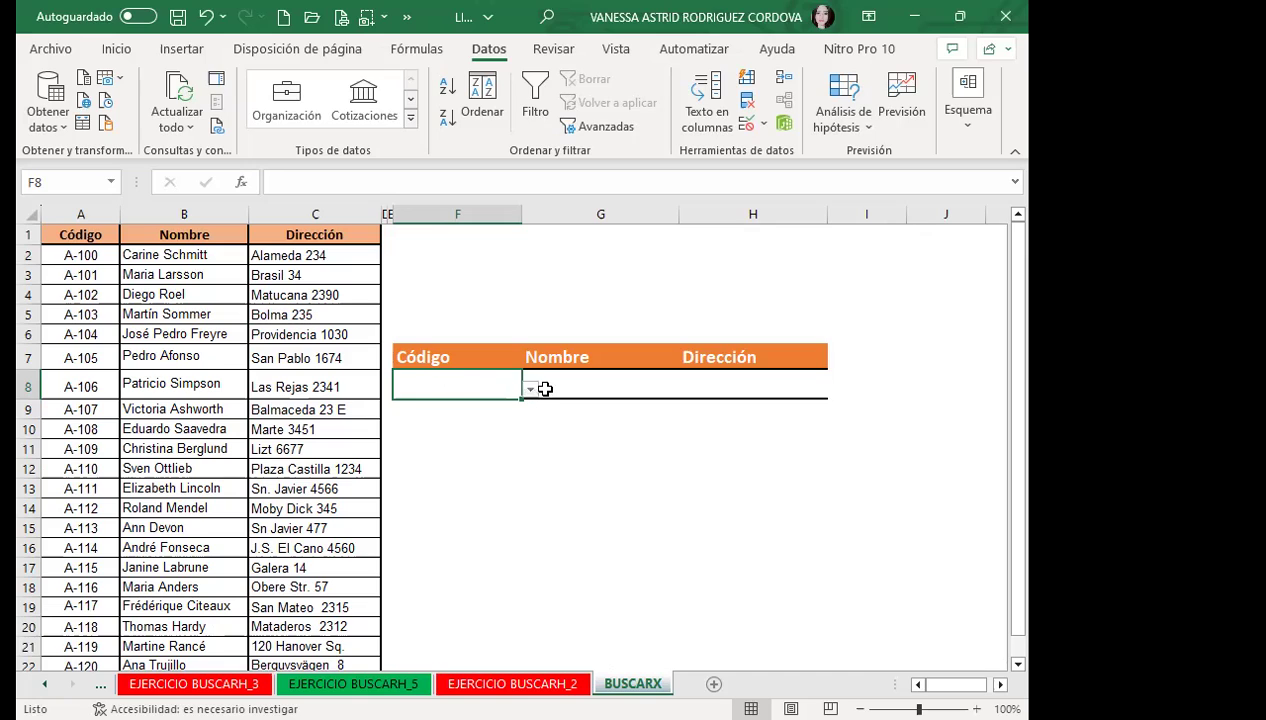
- Pick code A-100 from the F8 dropdown and start a formula in G8
left_click(530, 390)
left_click(430, 419)
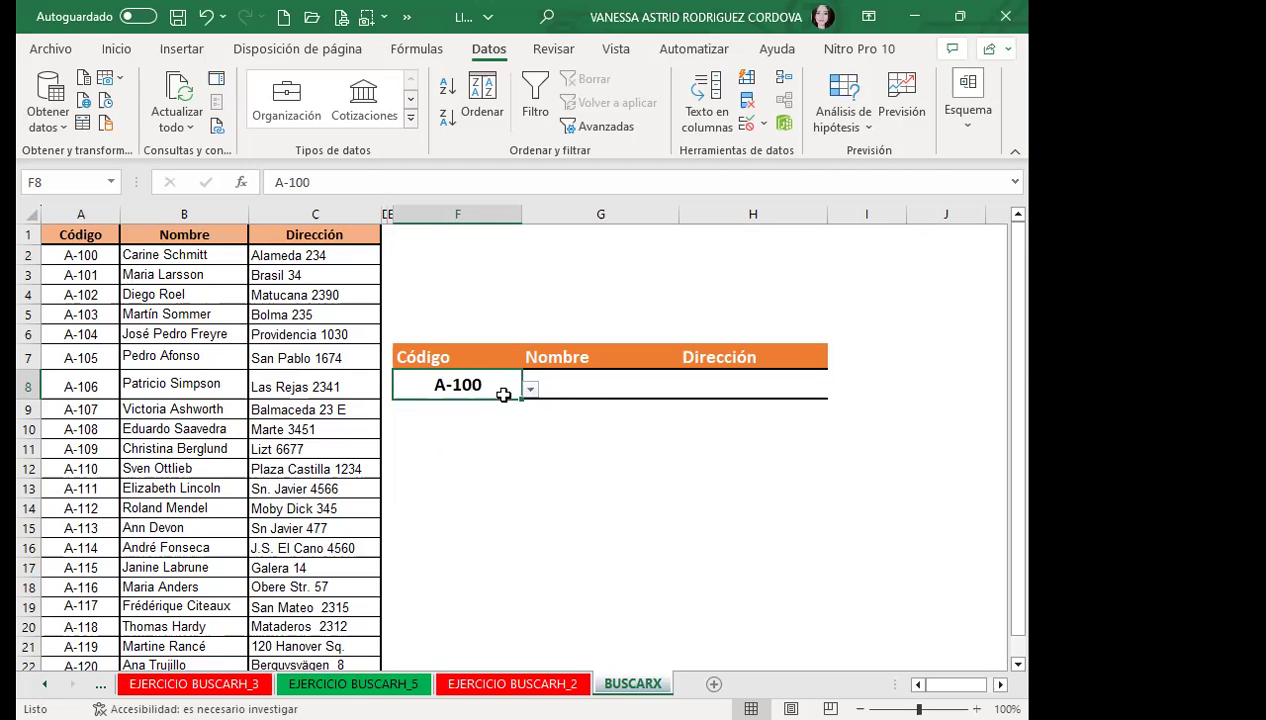
left_click(582, 395)
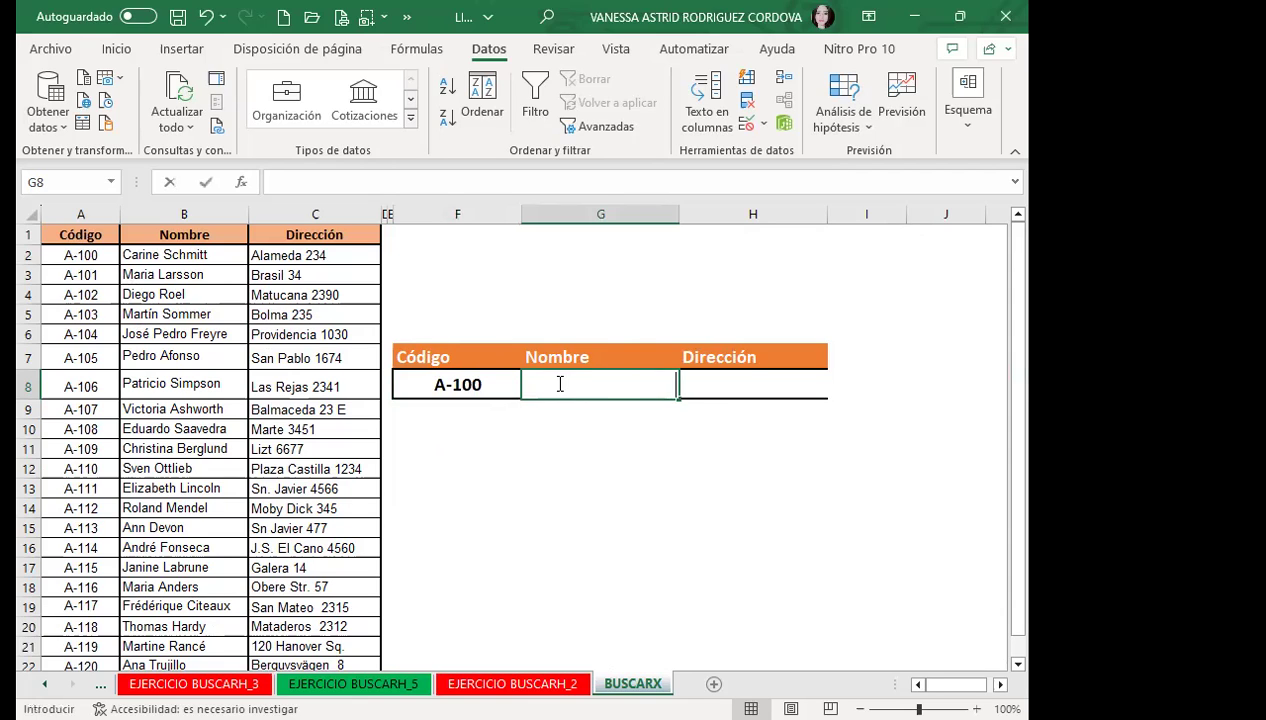
type("=")
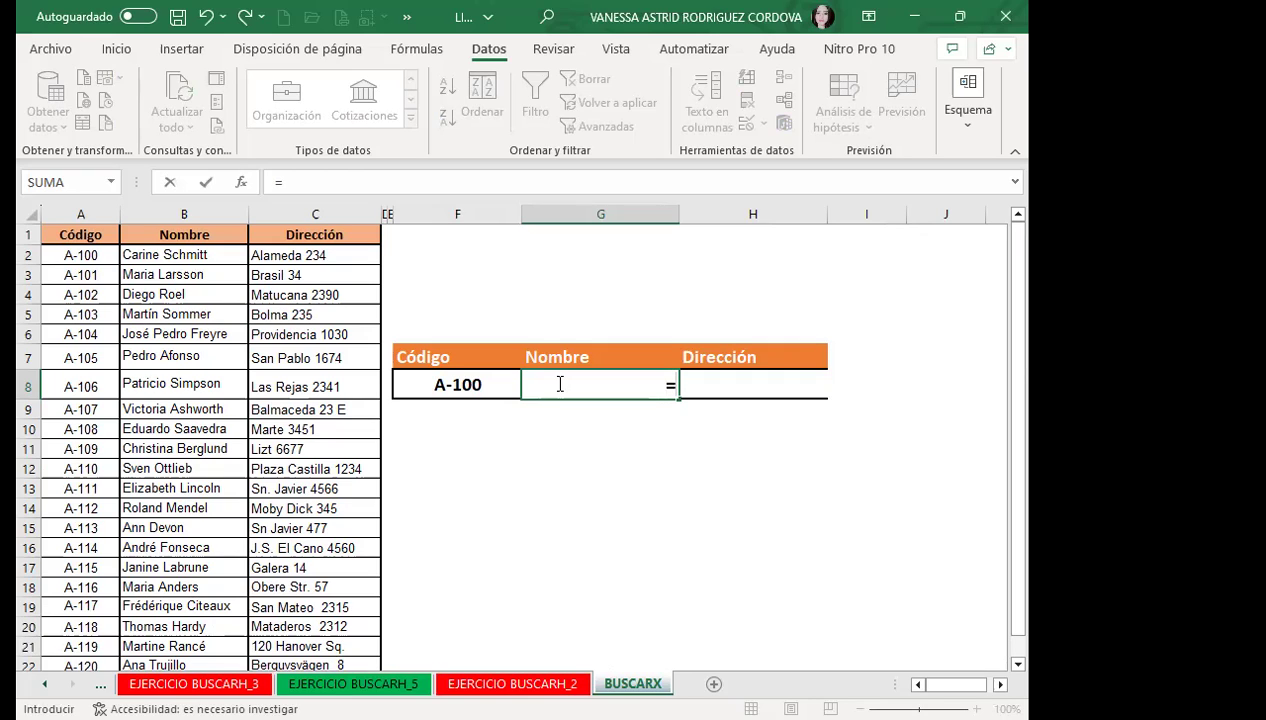
- Type =BUSCARX( in G8 with F8 as the lookup value, followed by a semicolon
type("BUC")
key("BackSpace")
type("S")
key("Down")
key("Down")
key("Down")
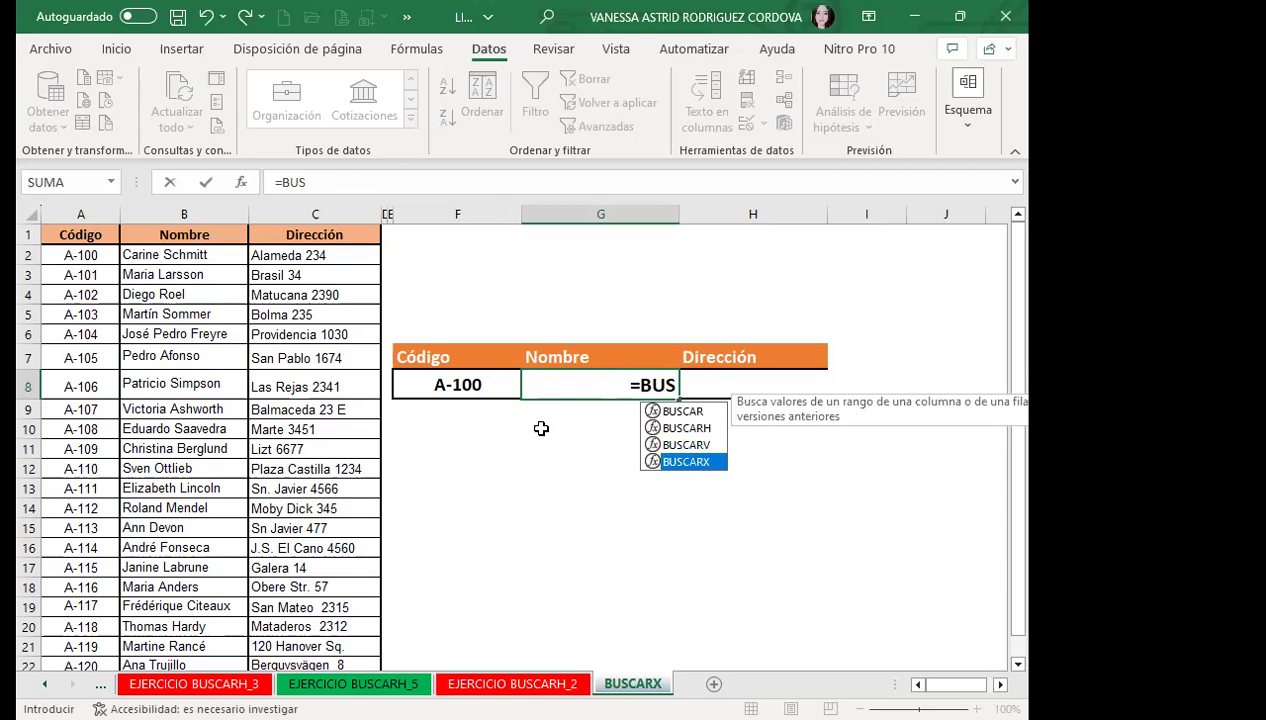
key("Tab")
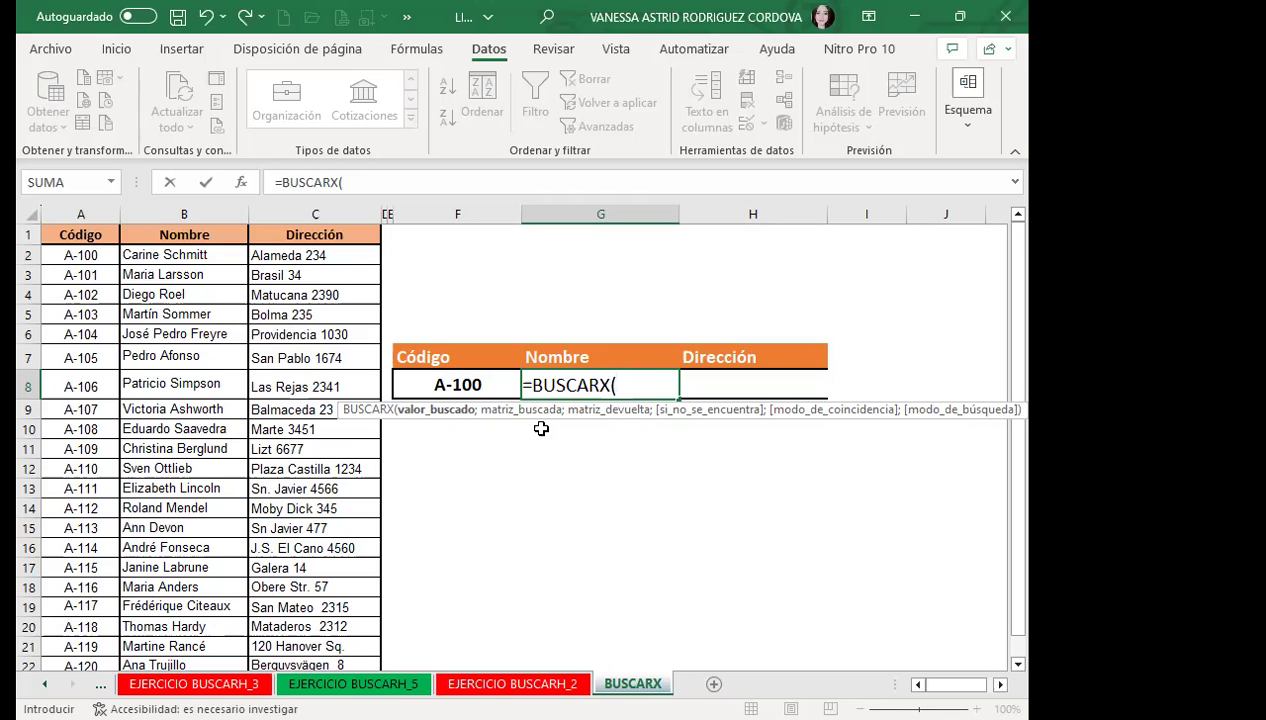
left_click(460, 385)
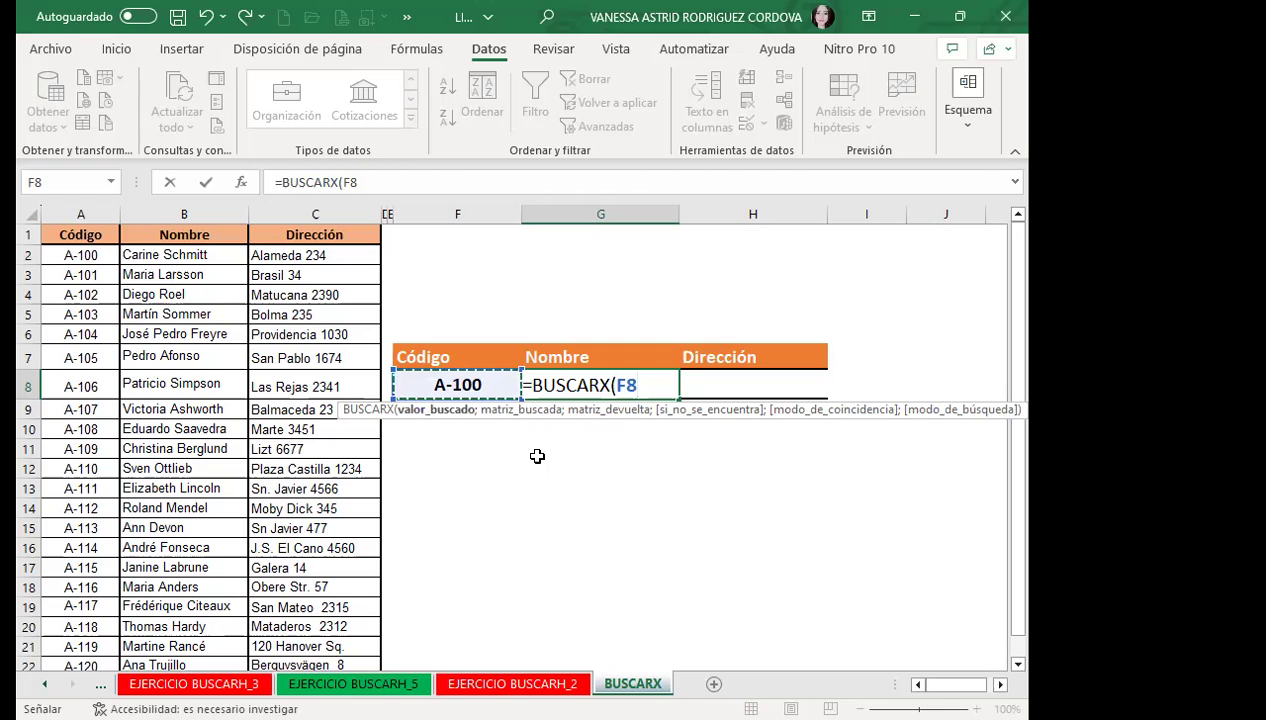
type(";")
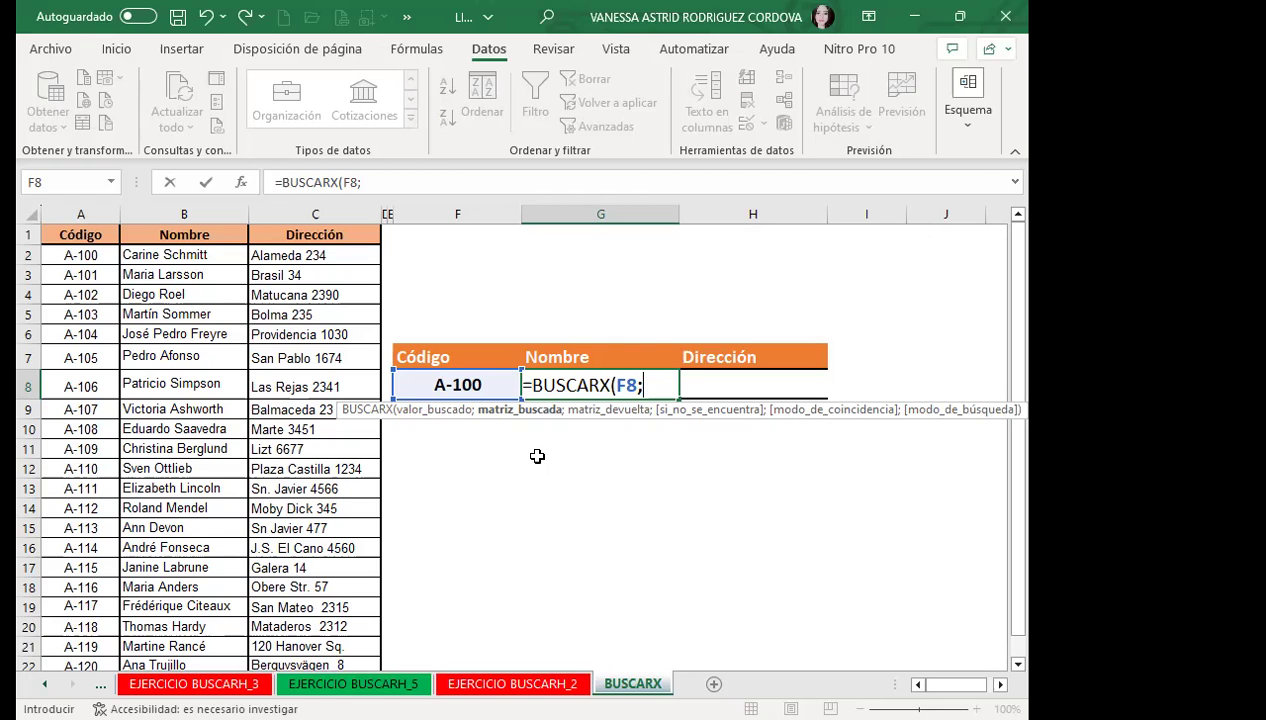
- Add A1:A22 as the lookup array and B1:B22 as the return array, removing extra semicolons
left_click(80, 238)
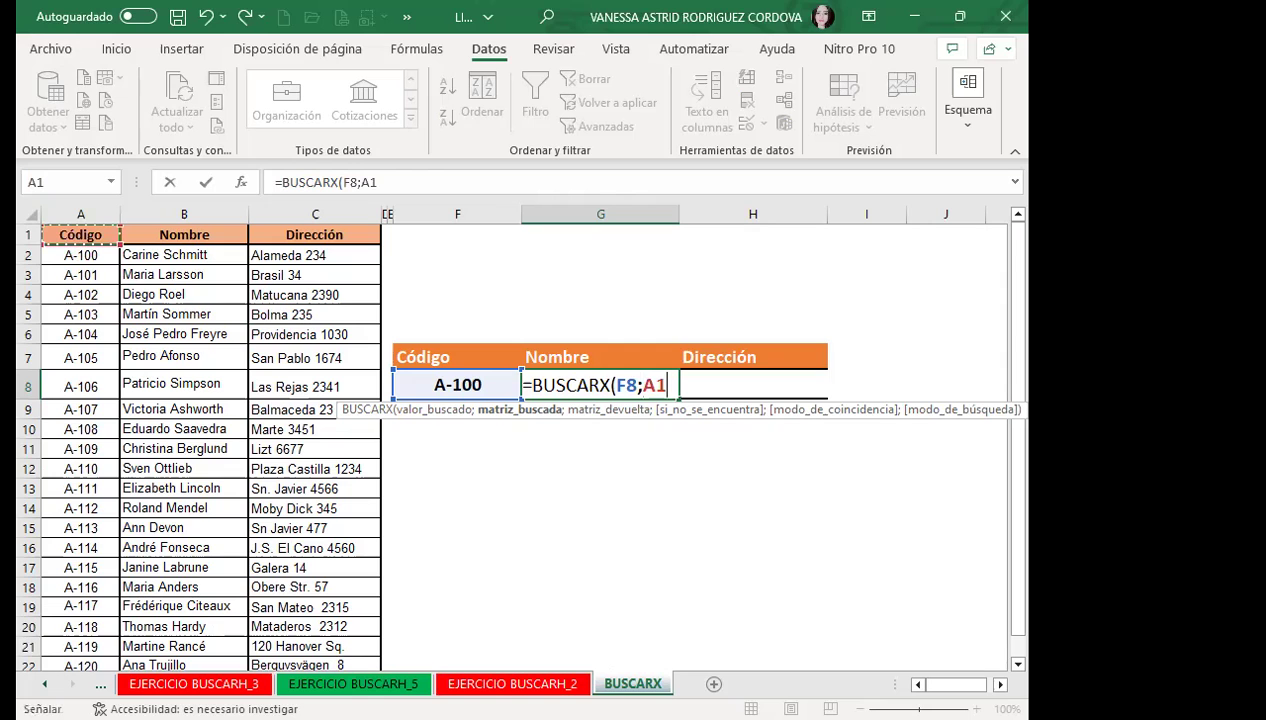
key("ctrl+shift+Down")
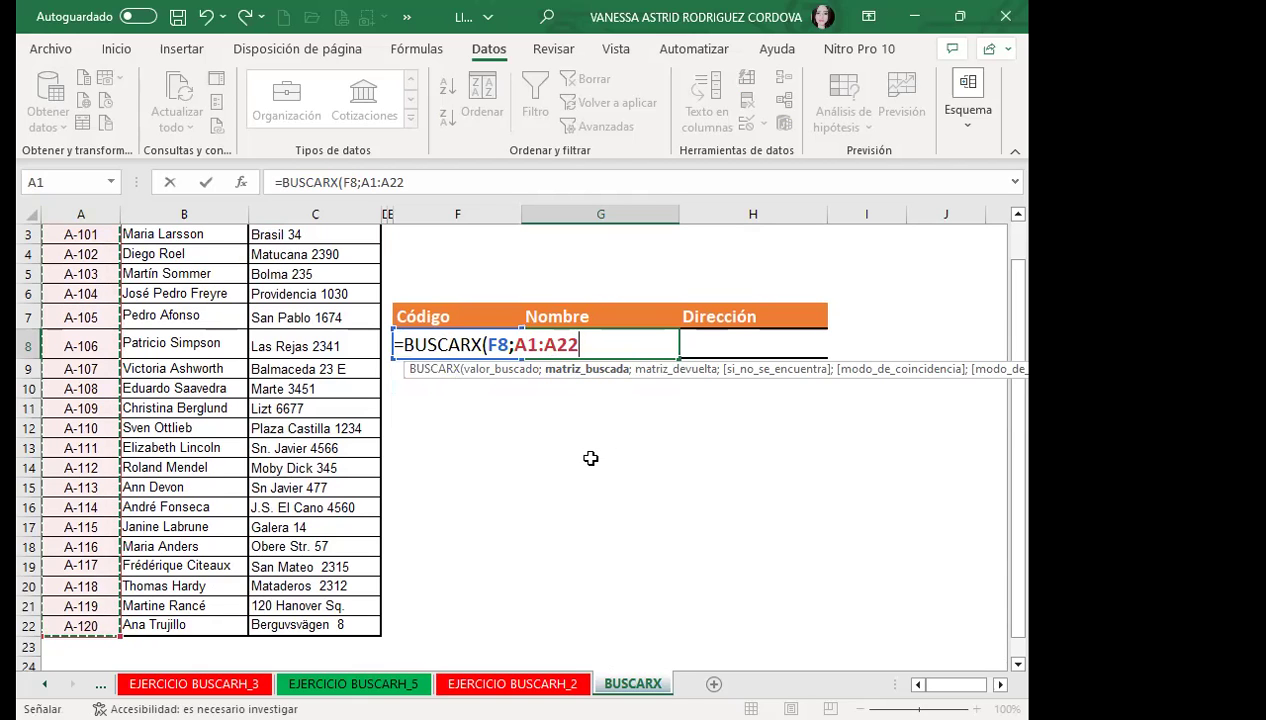
type(";")
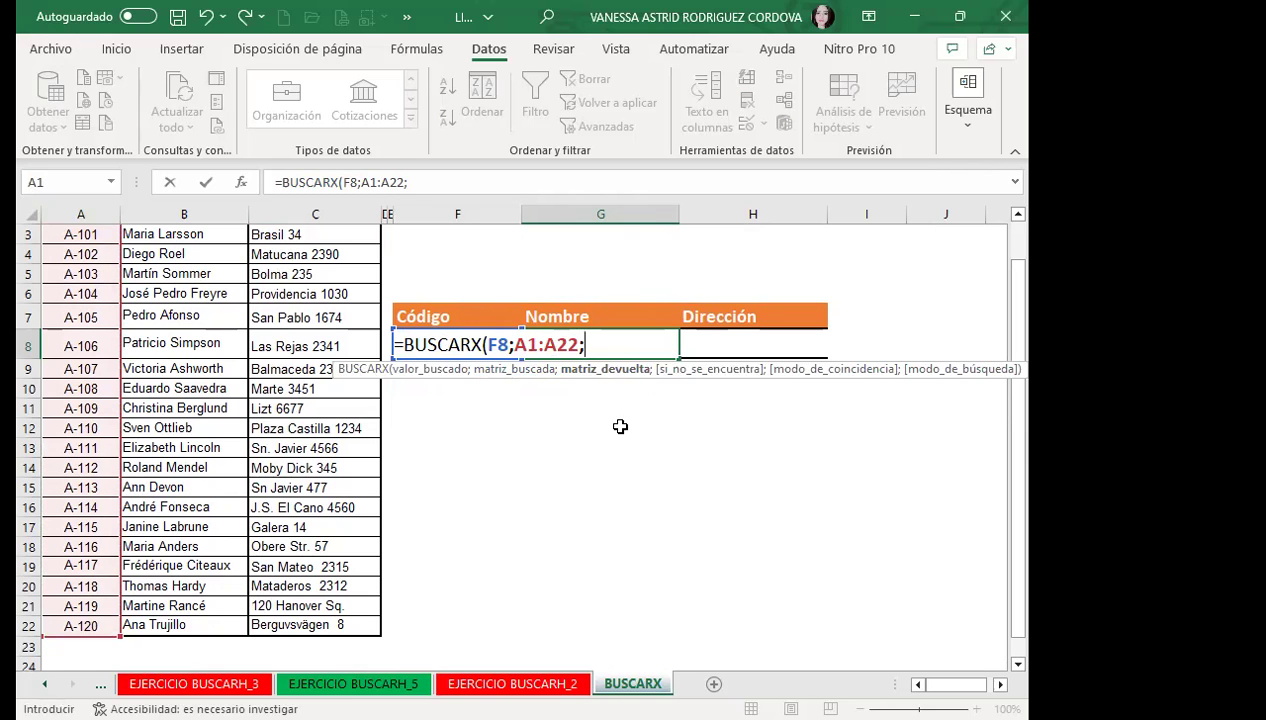
scroll(163, 314, "up", 1)
left_click(185, 228)
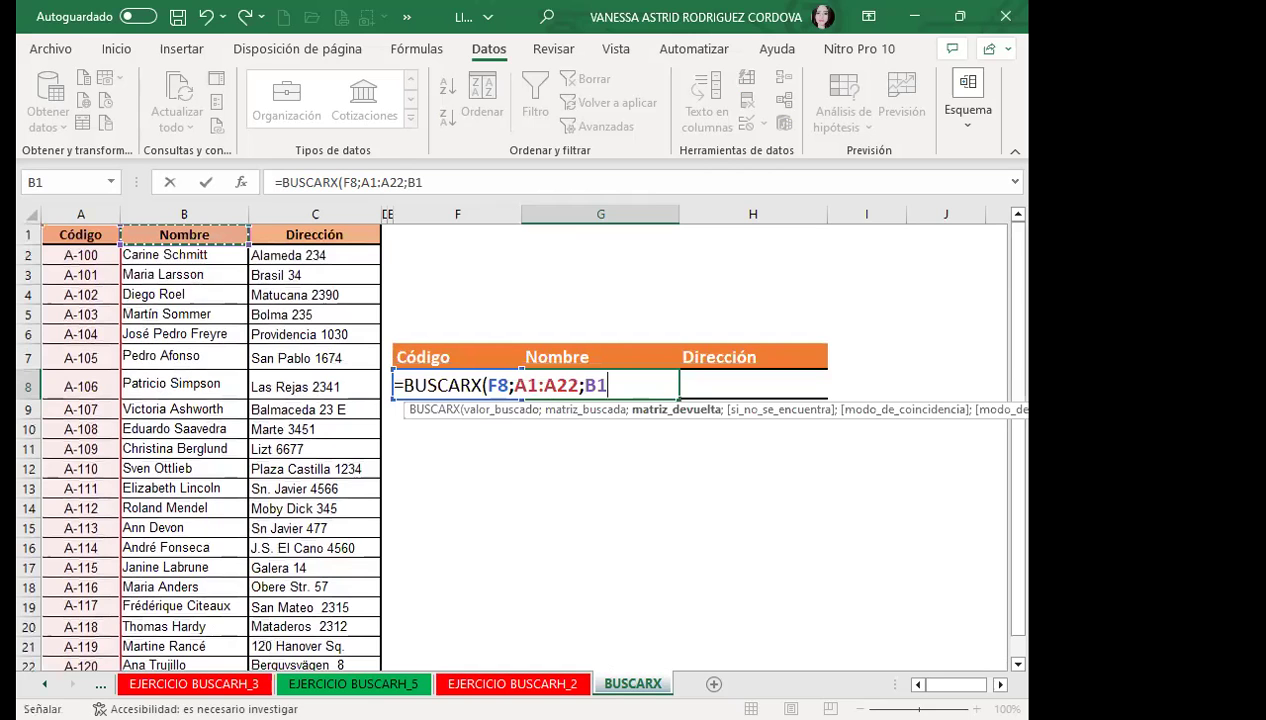
key("ctrl+shift+Down")
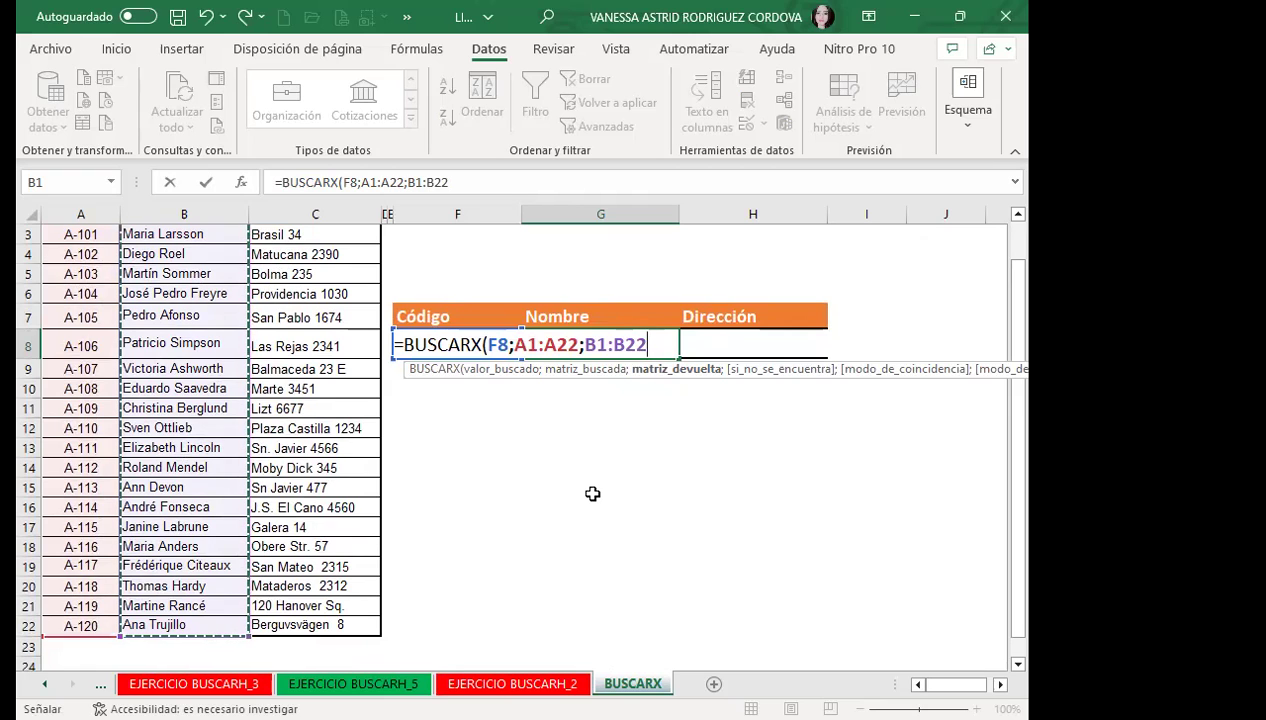
type(";")
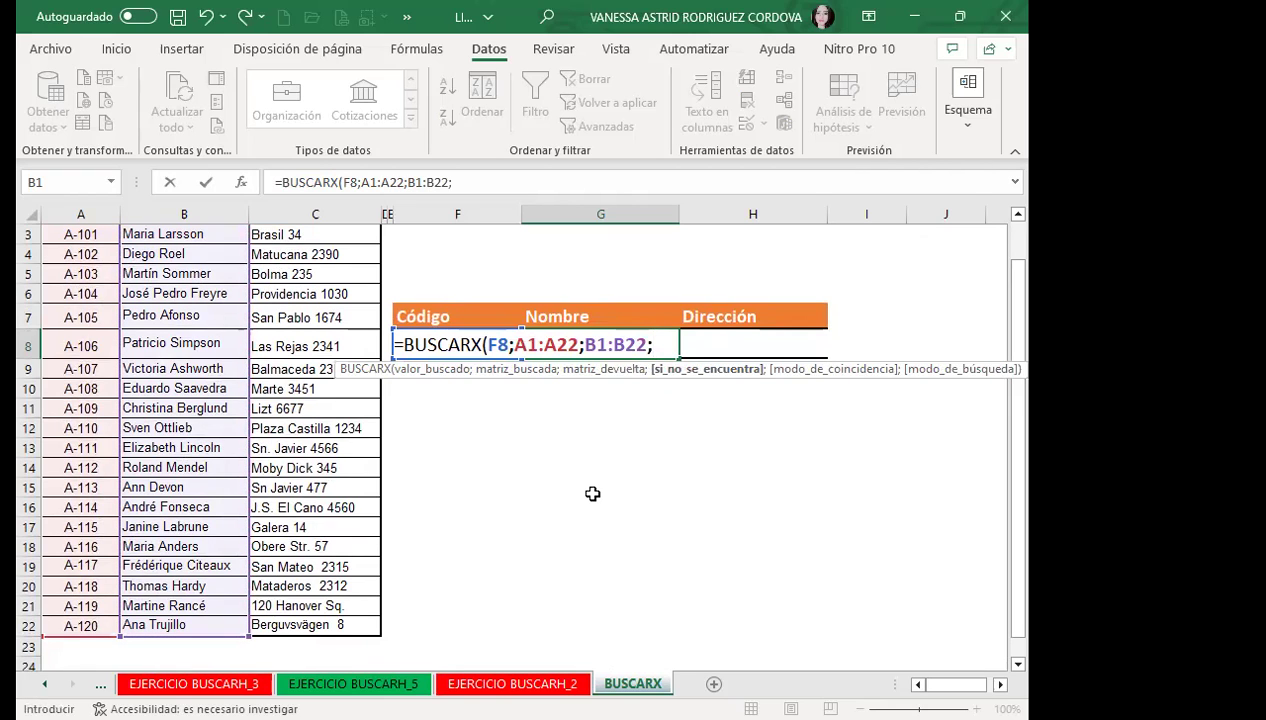
type(";")
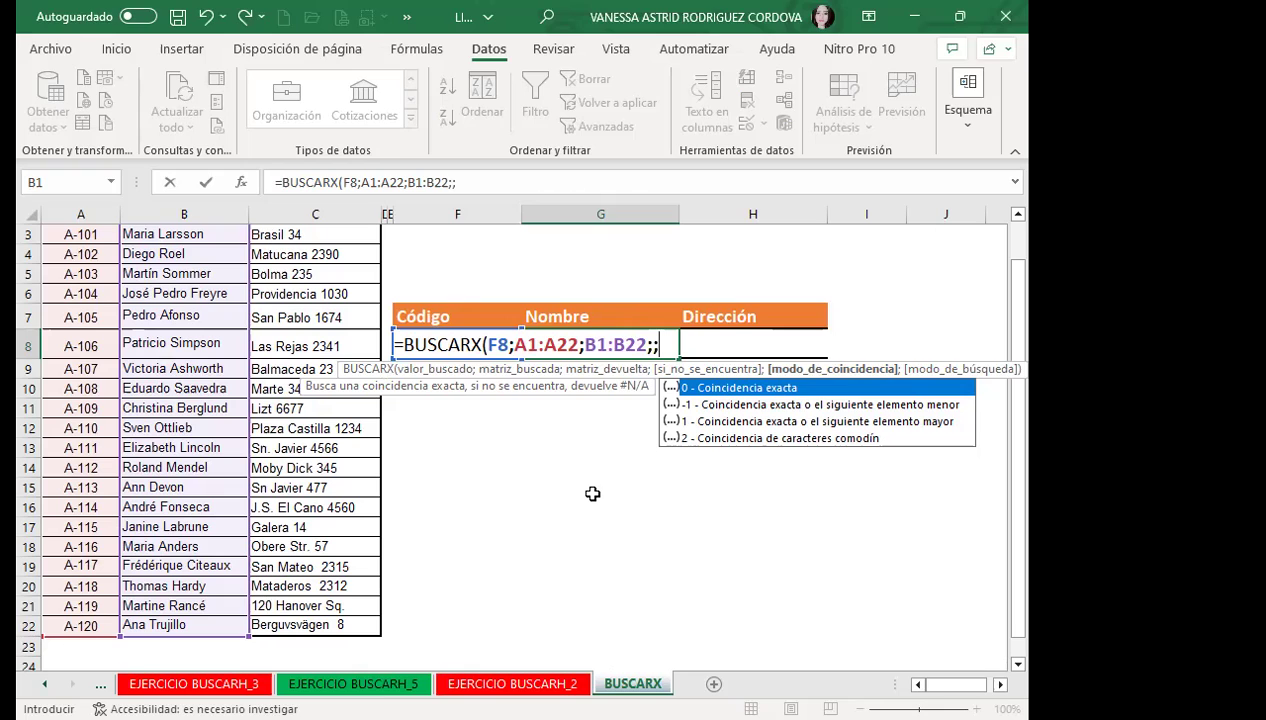
type(";")
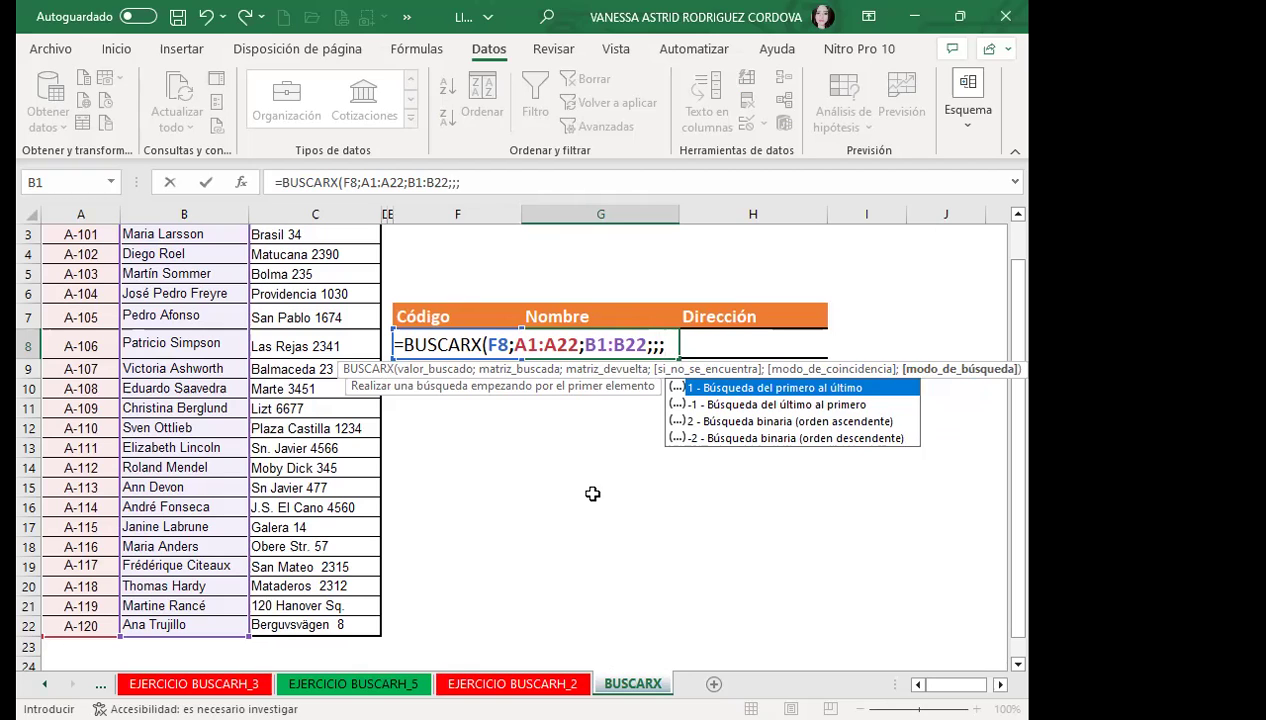
key("BackSpace")
key("BackSpace")
key("BackSpace")
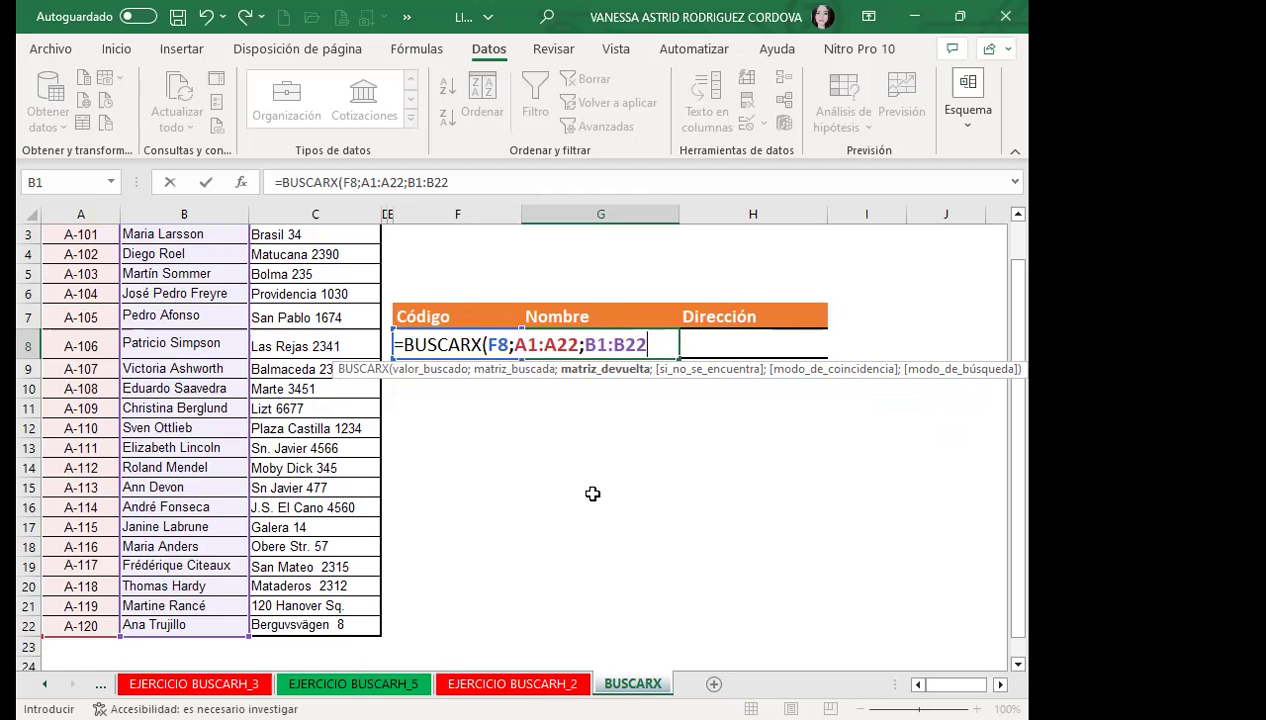
- Commit the BUSCARX formula so Nombre returns the matching name for A-100
key("Return")
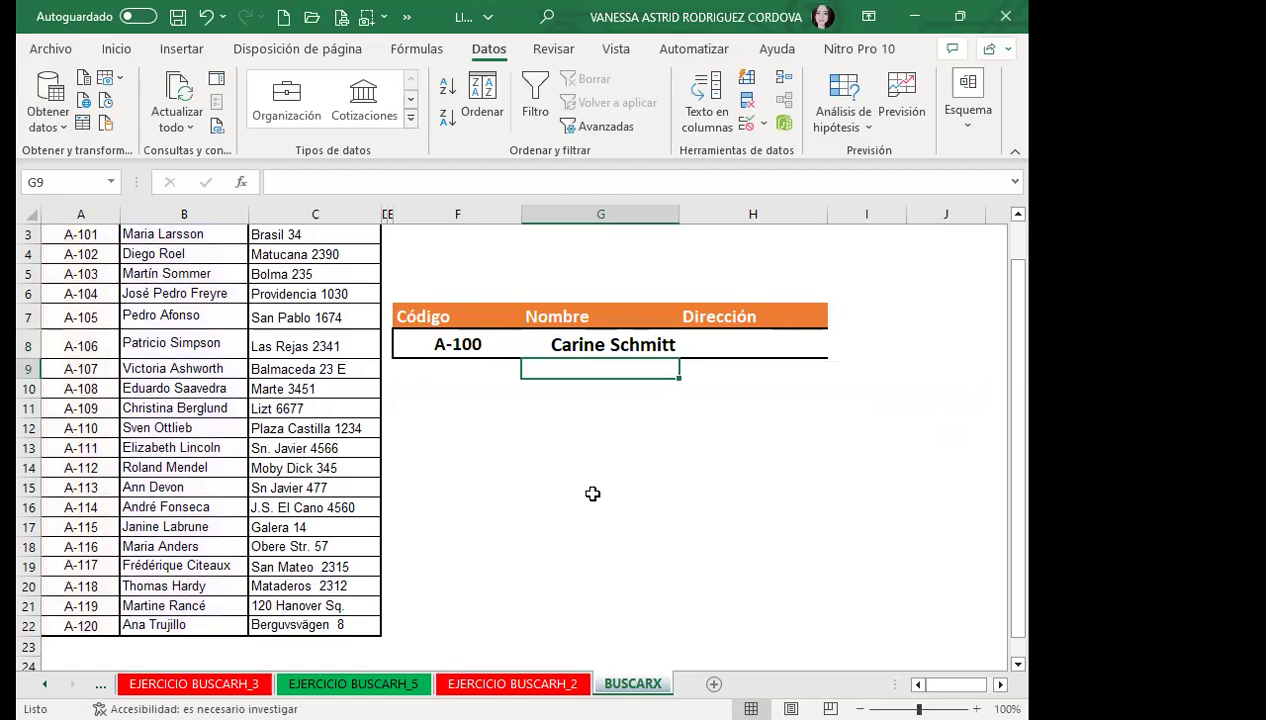
scroll(55, 357, "up", 1)
scroll(60, 345, "up", 1)
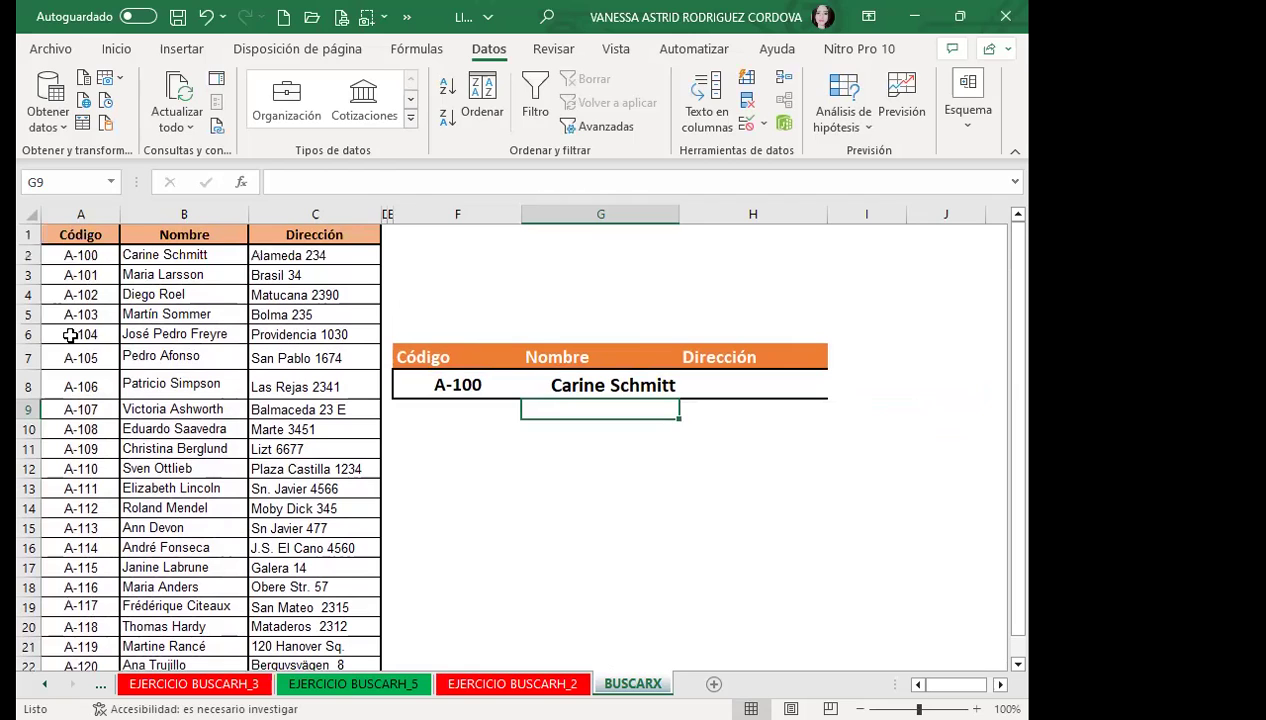
left_click(200, 252)
- Change the F8 code to A-105 so Nombre updates to that code's name
left_click(466, 381)
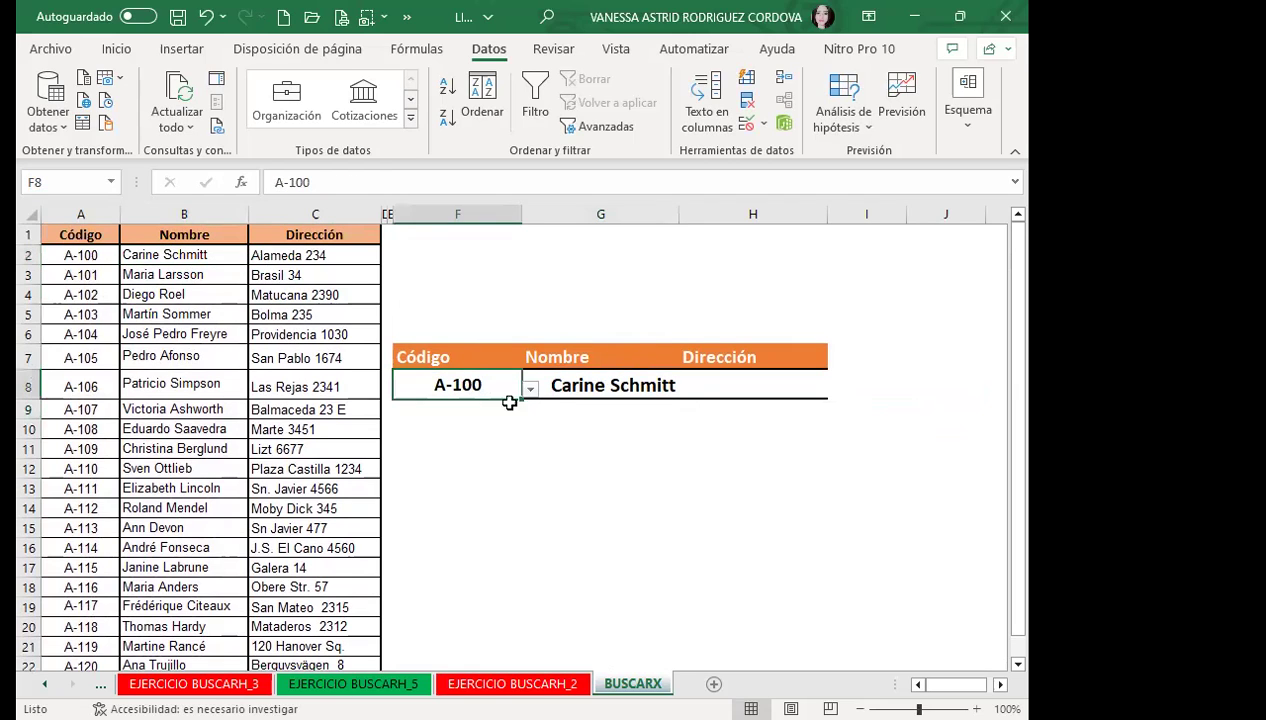
left_click(529, 388)
left_click(439, 471)
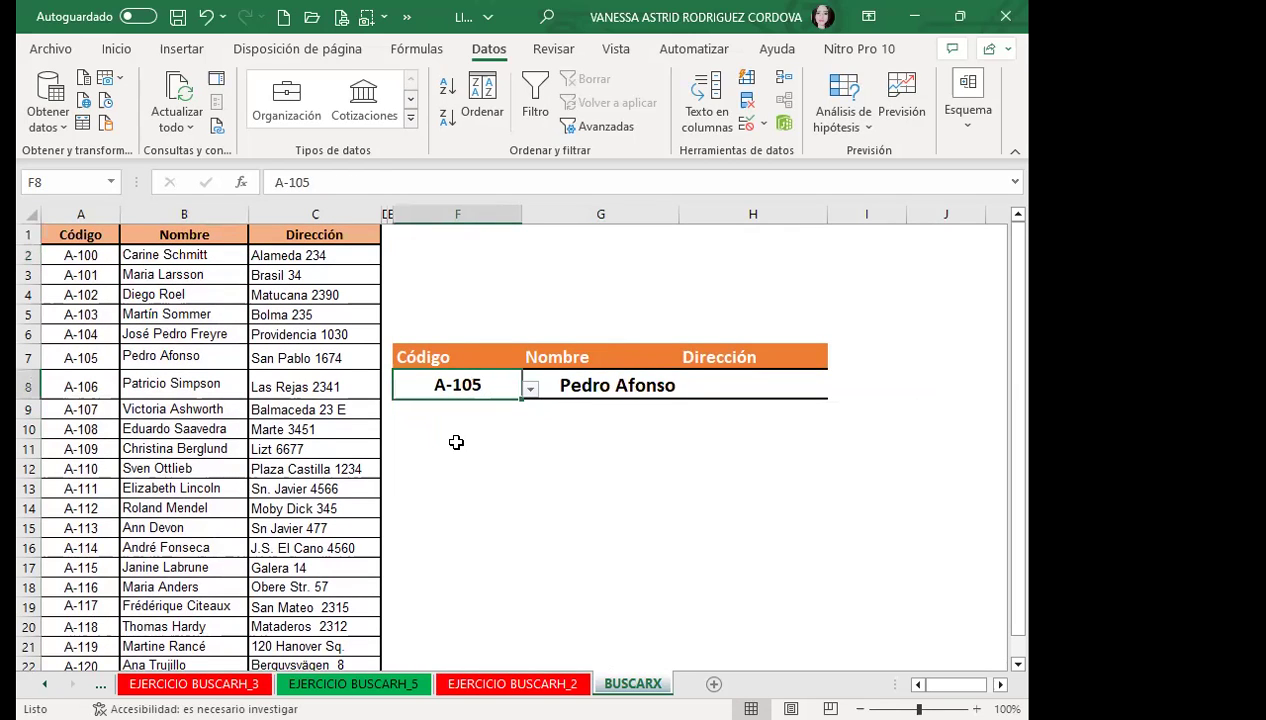
left_click(764, 391)
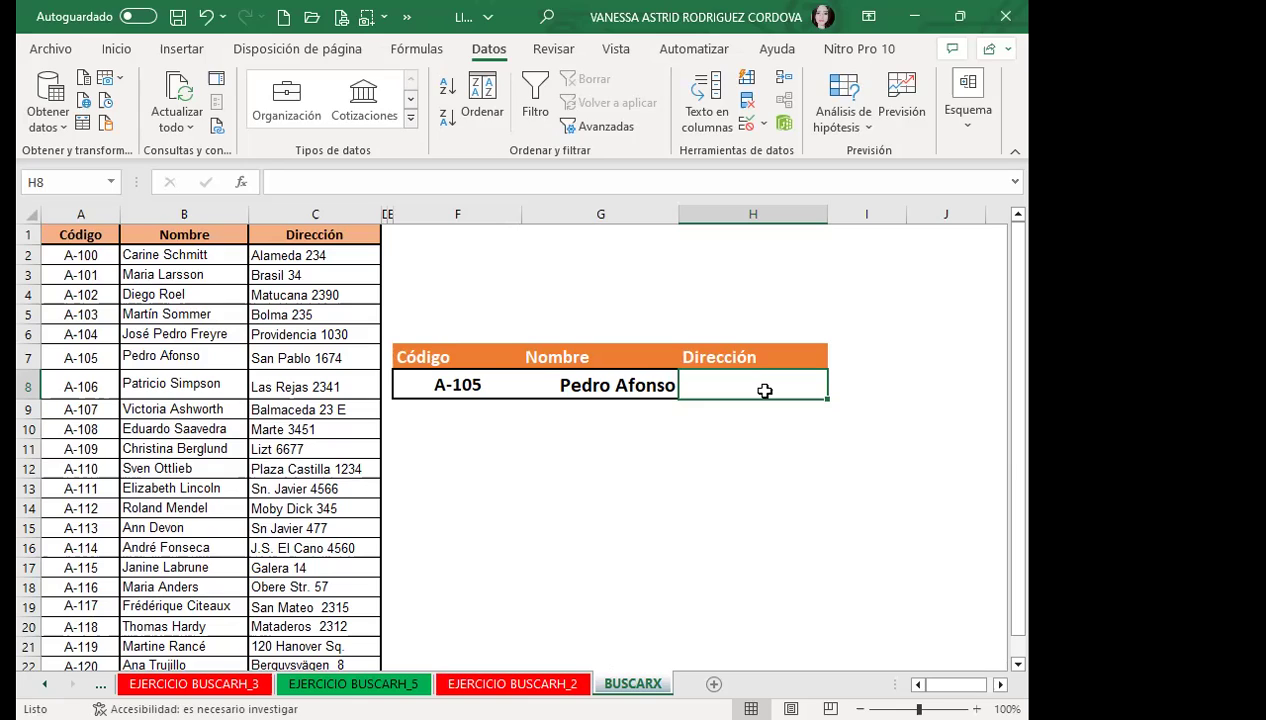
- Review the BUSCARX lookup formula in G8
left_click(574, 380)
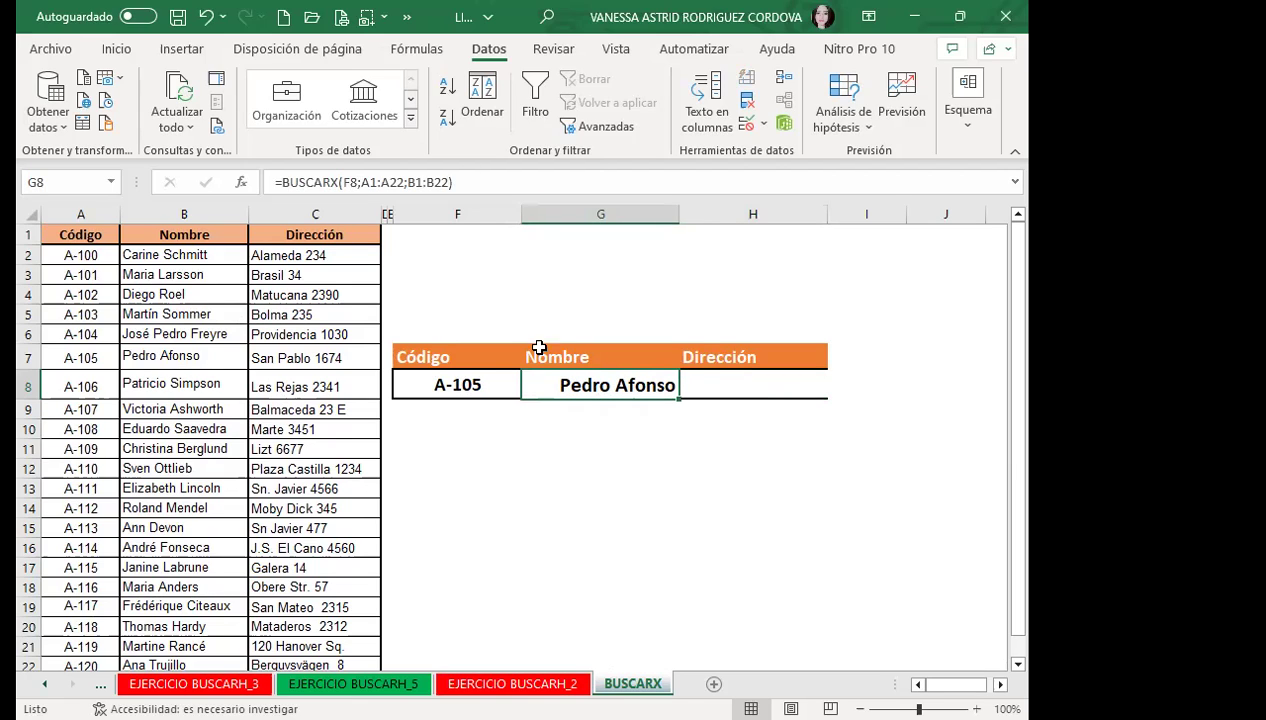
left_click(533, 445)
left_click(592, 382)
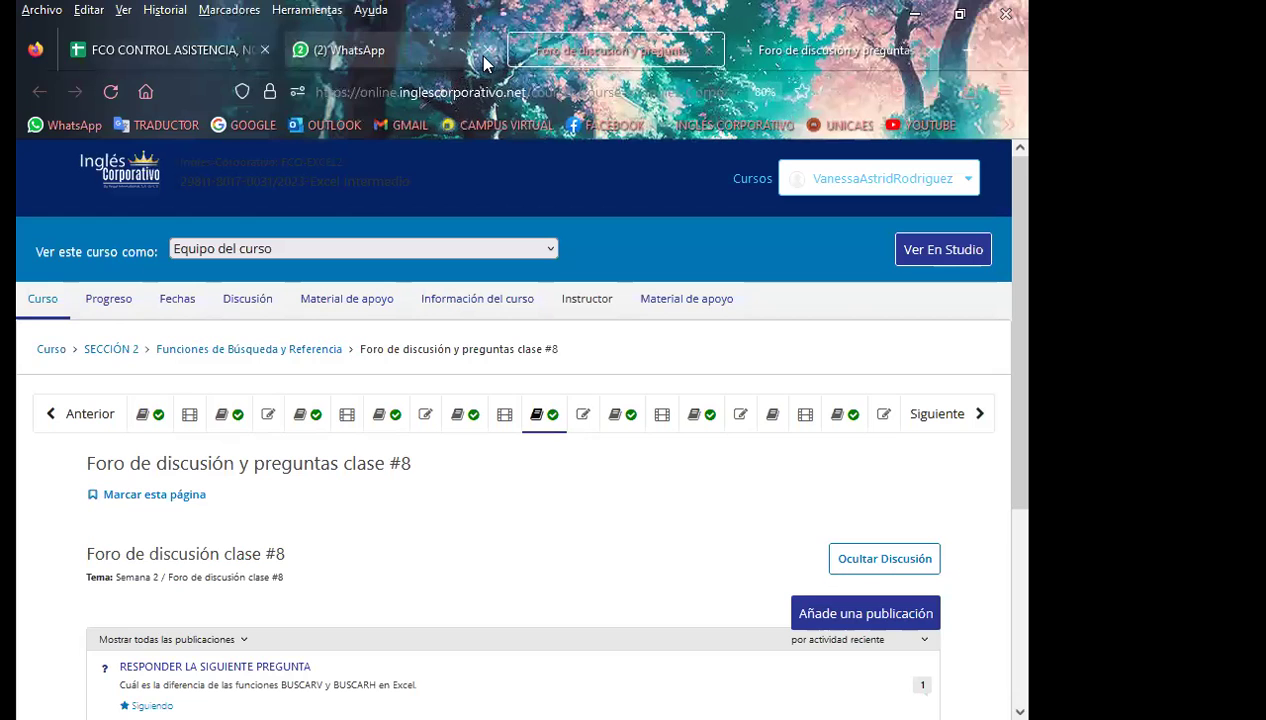
- Close the WhatsApp tab and read the class #8 forum post on BUSCARV vs BUSCARH
left_click(488, 50)
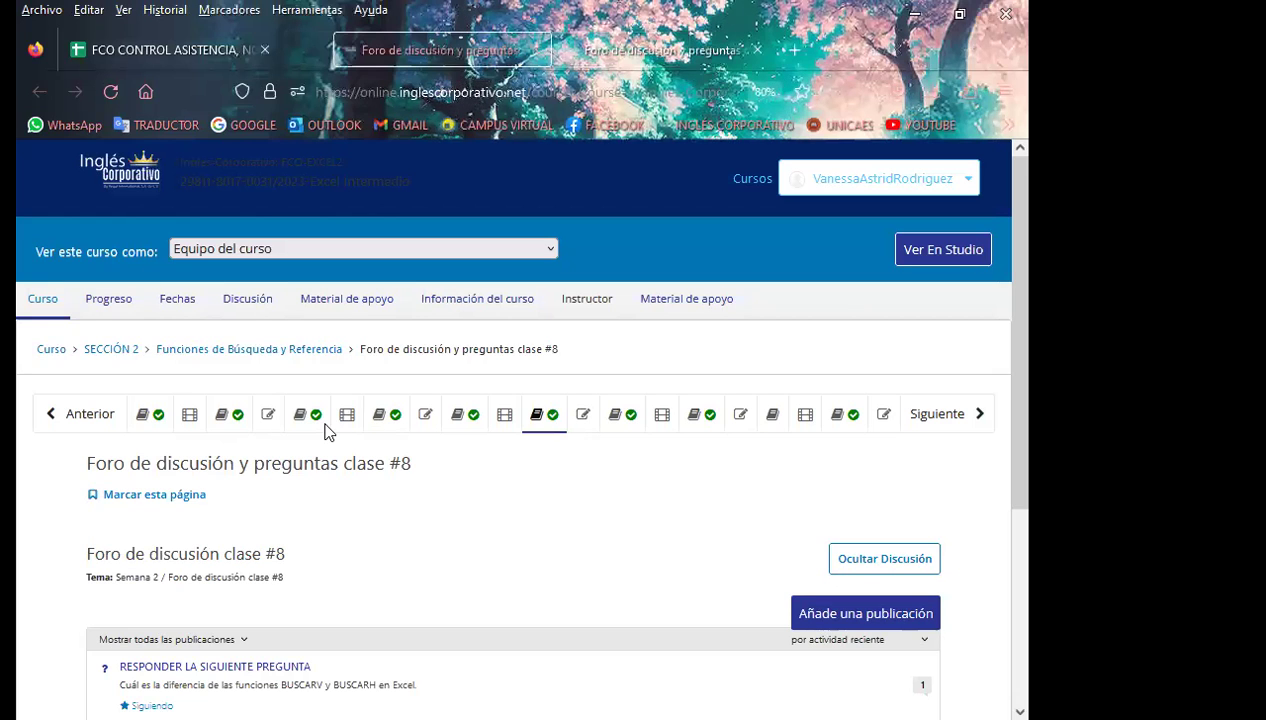
scroll(325, 430, "down", 3)
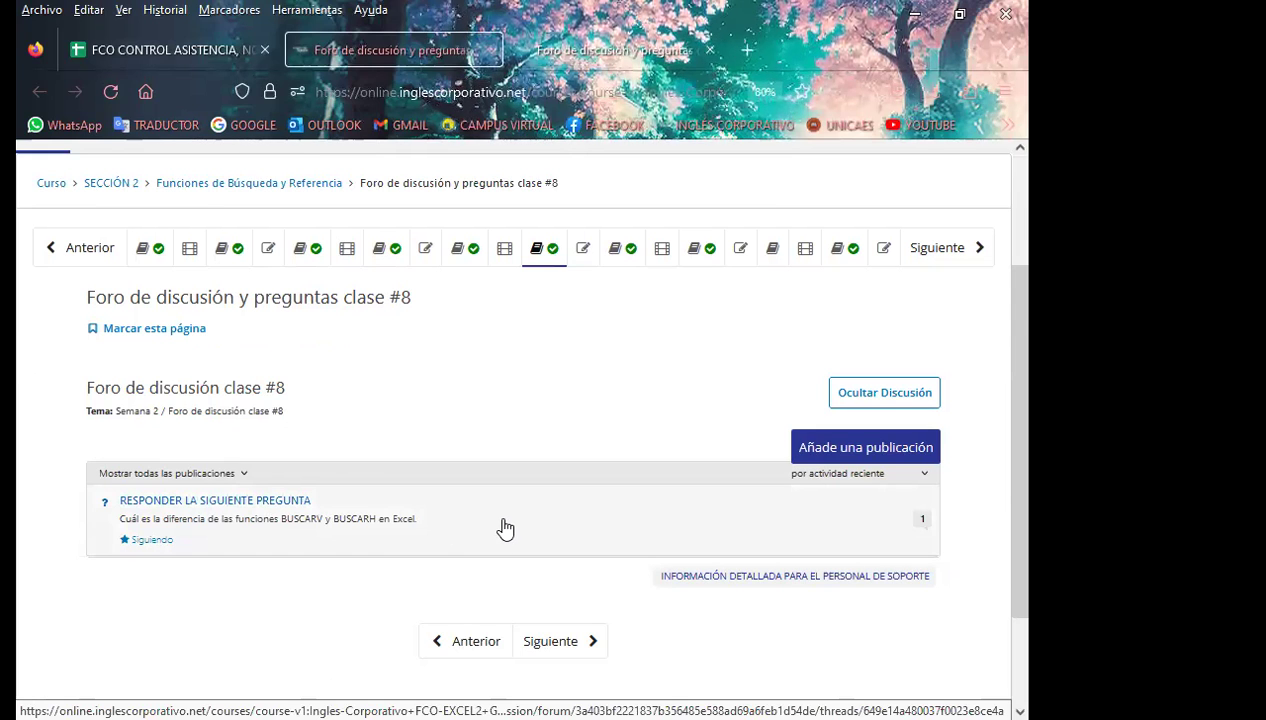
scroll(505, 510, "down", 2)
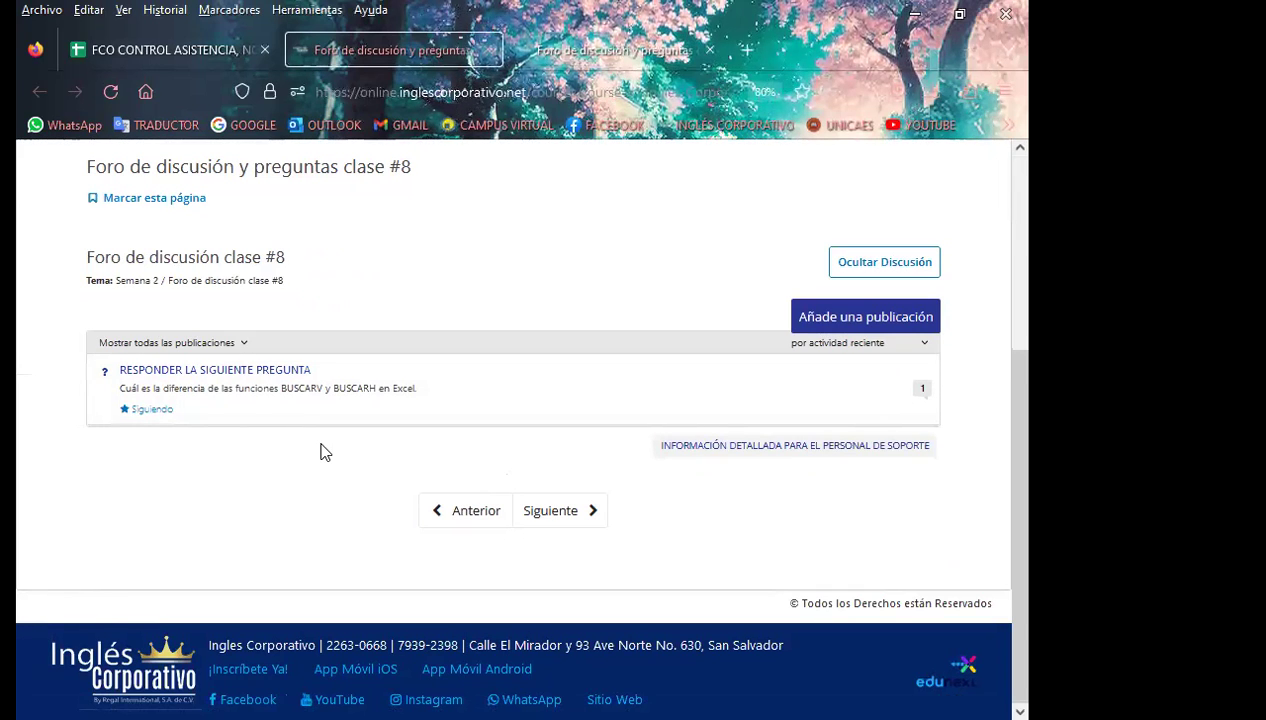
scroll(320, 492, "up", 3)
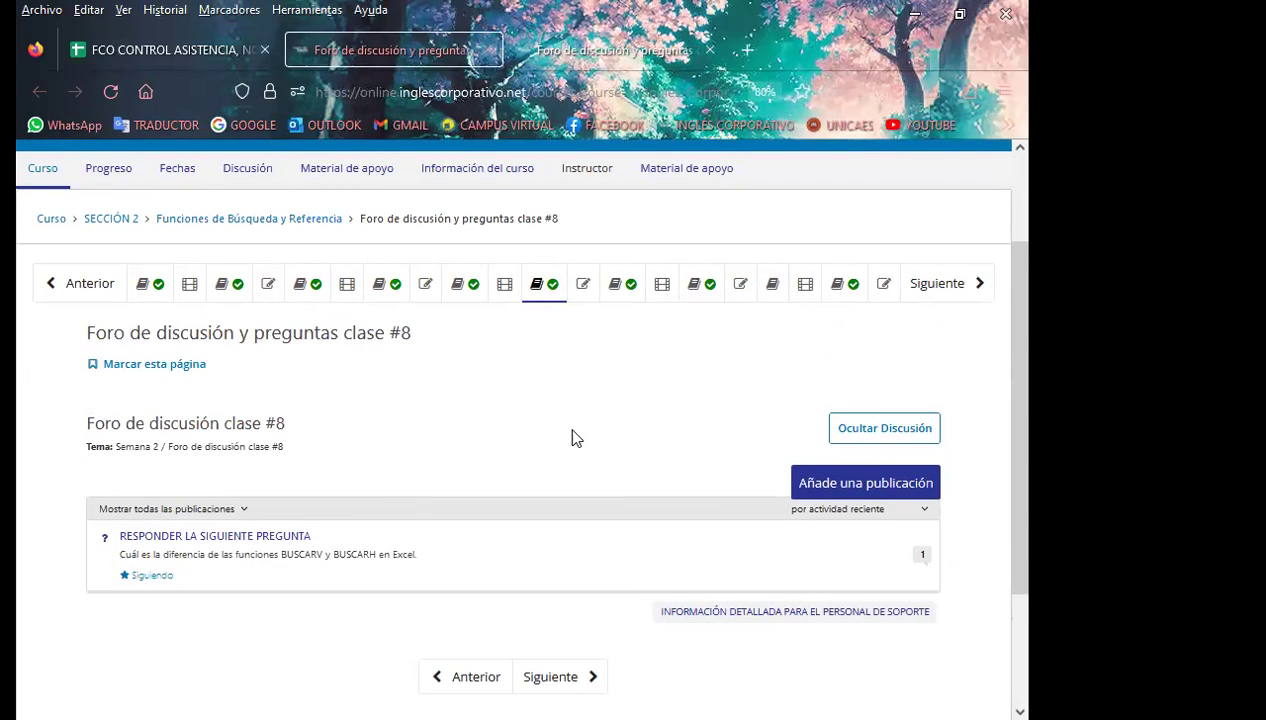
scroll(581, 440, "down", 2)
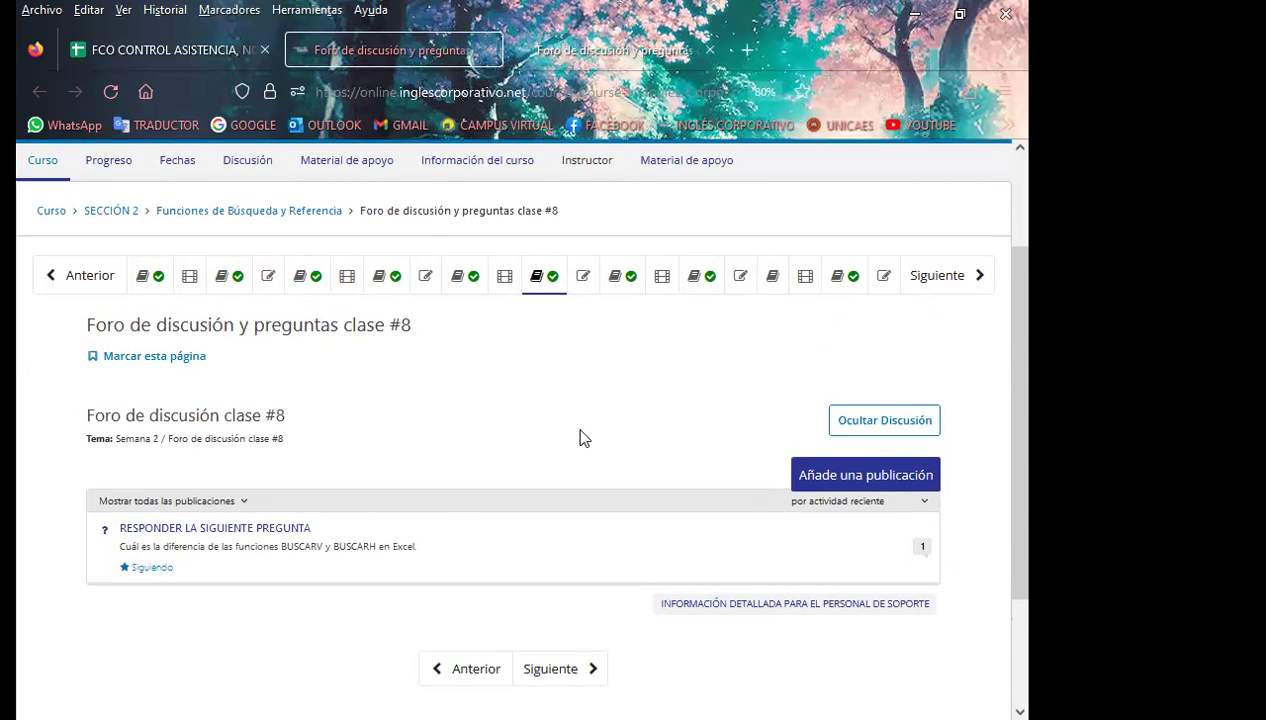